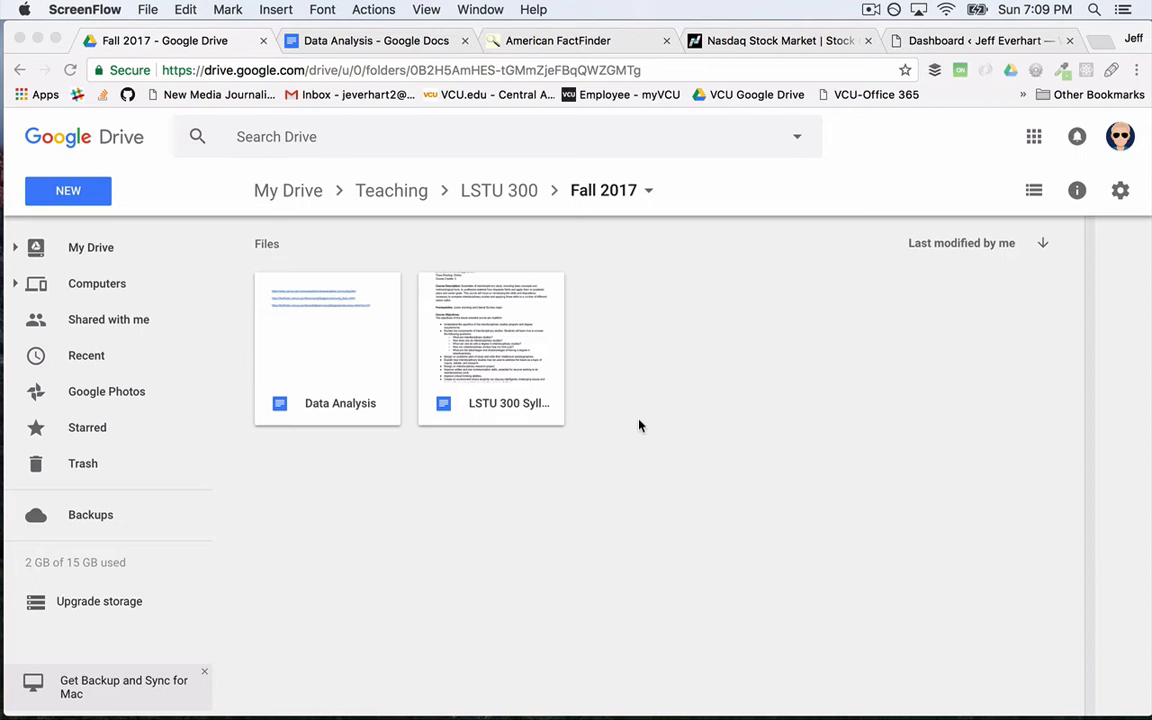
Create a new Google Sheets spreadsheet in the Fall 2017 folder and rename it Census Data
click(62, 192)
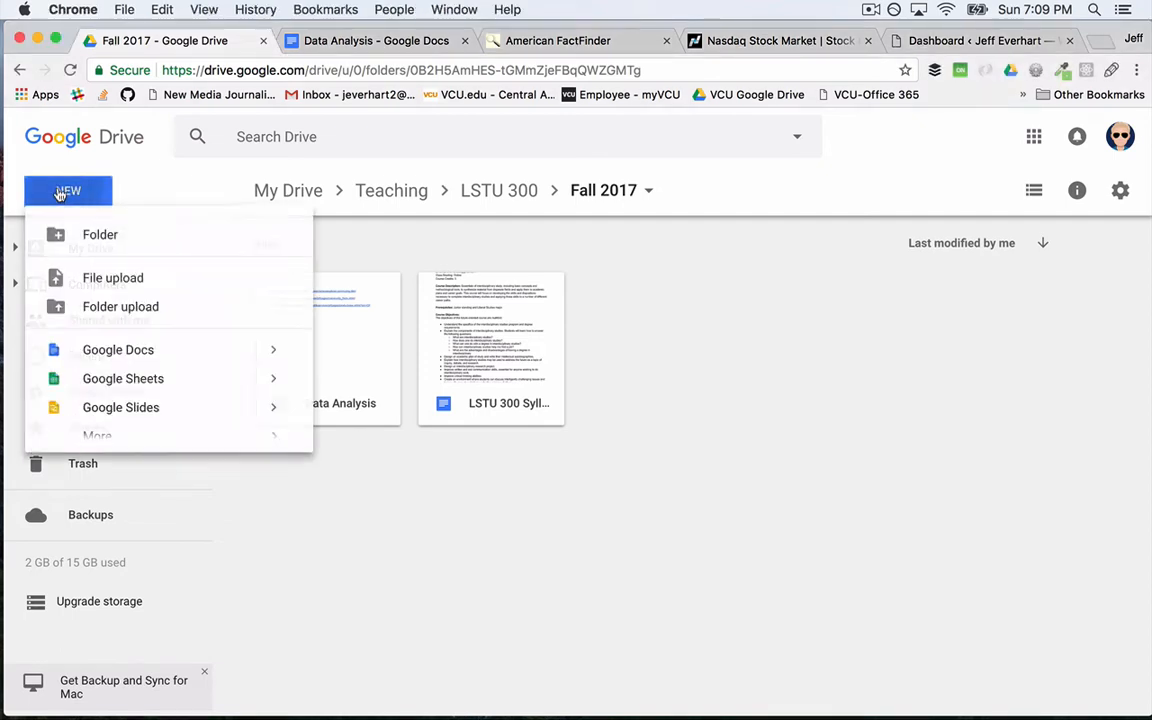
click(118, 379)
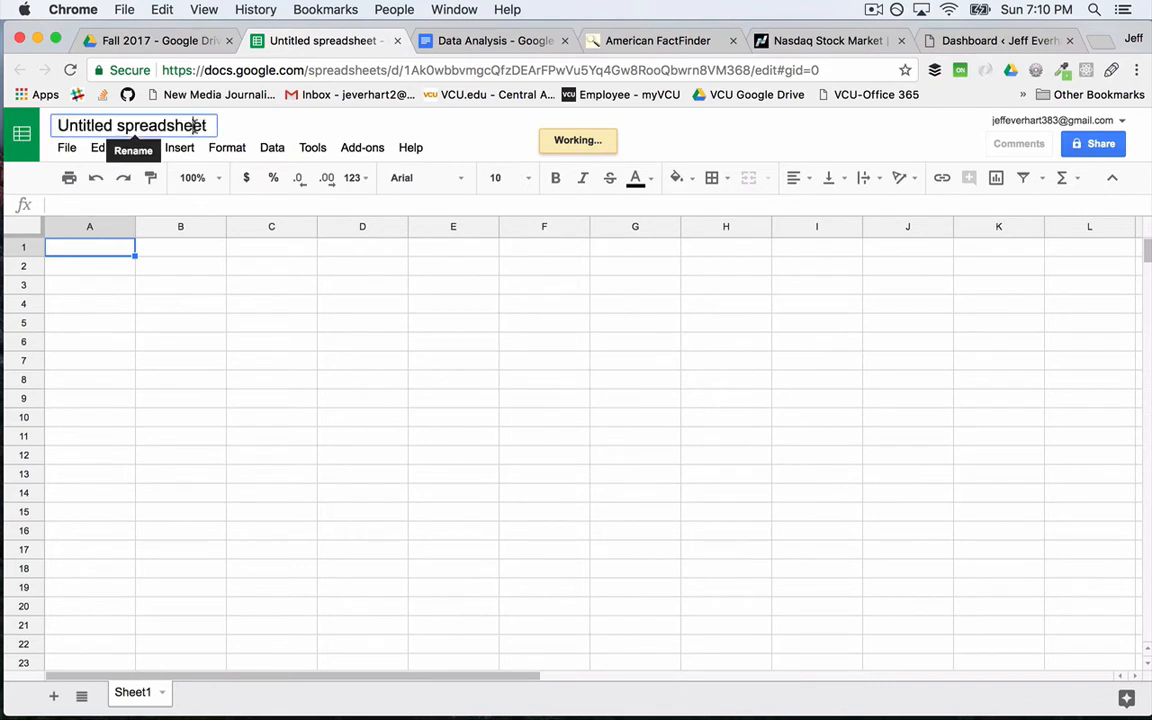
click(198, 127)
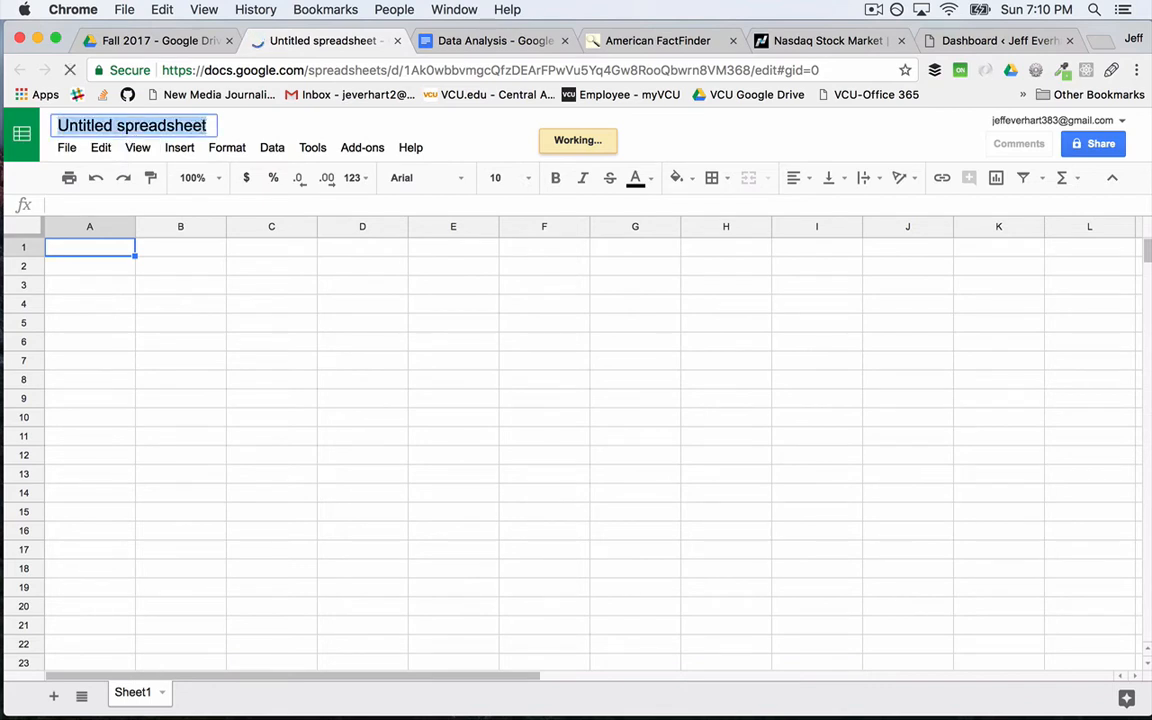
text(Census Data)
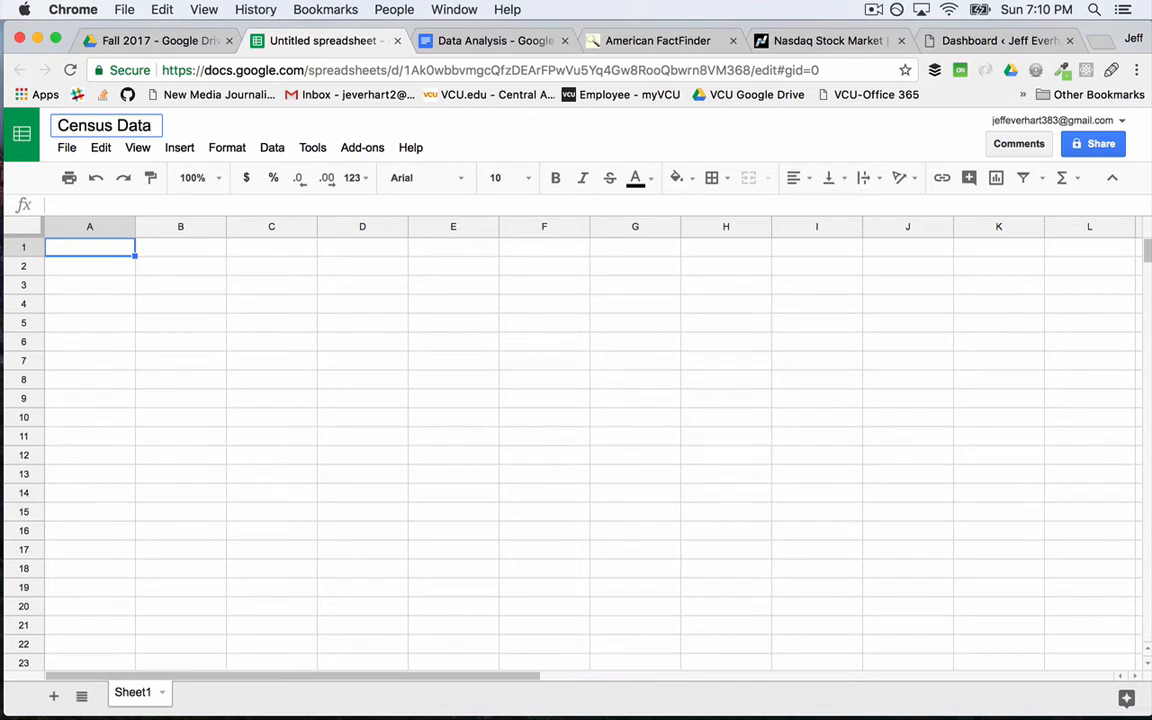
key(Return)
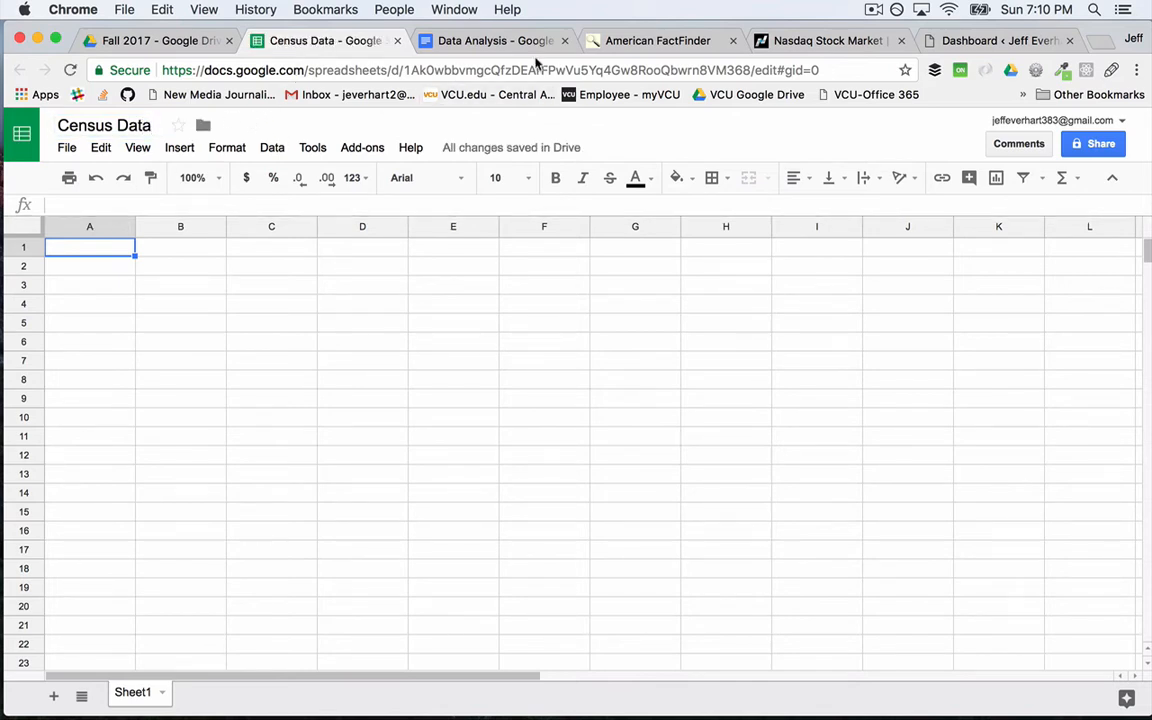
Switch to American FactFinder and look up the Community Facts for zip code 23901
click(679, 42)
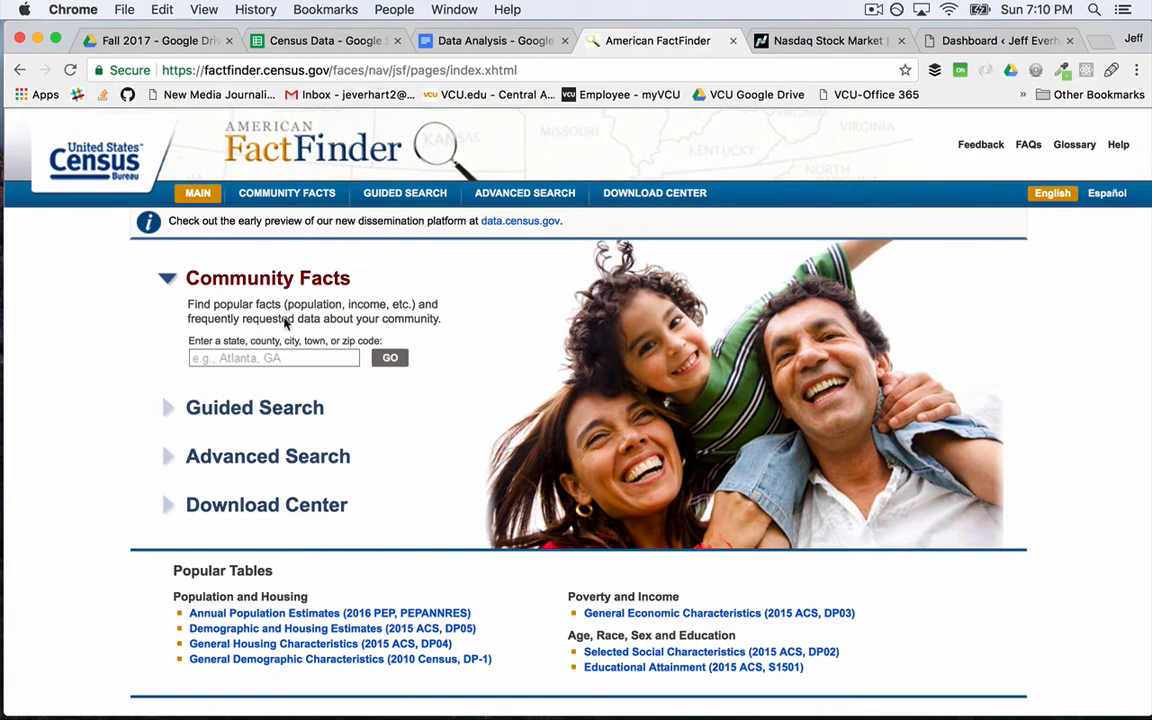
click(237, 358)
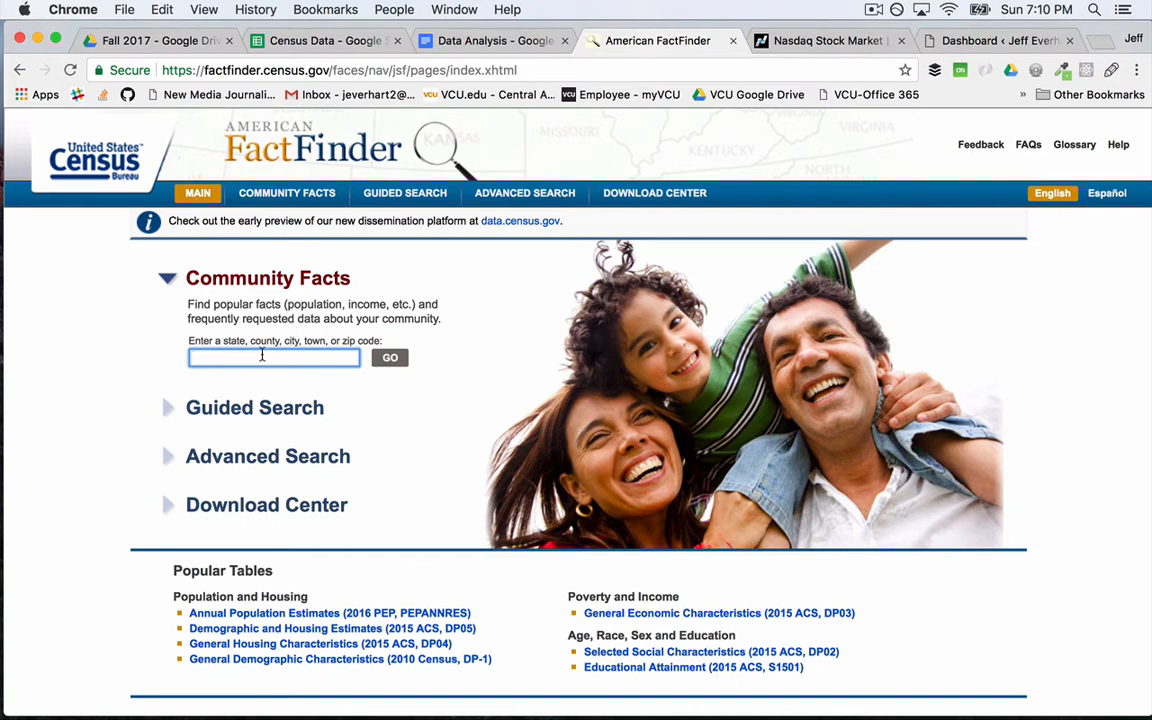
text(23901)
click(396, 367)
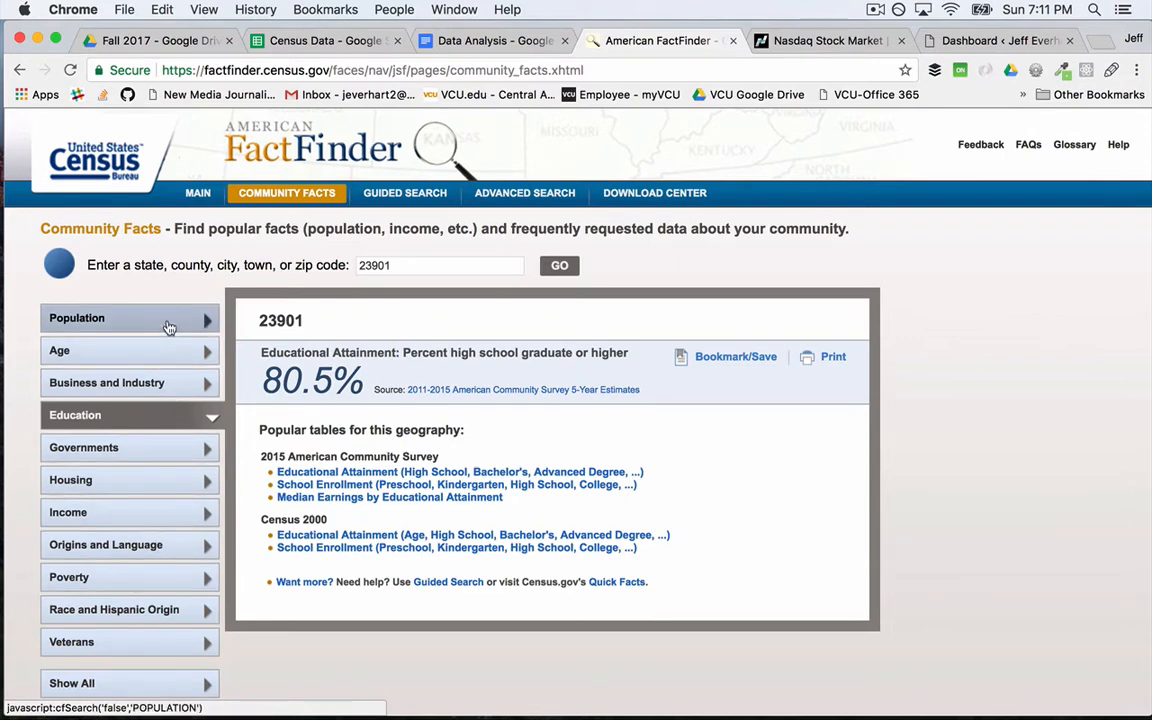
Open the Occupation by Sex and Median Earnings table from the Business and Industry facts
click(170, 385)
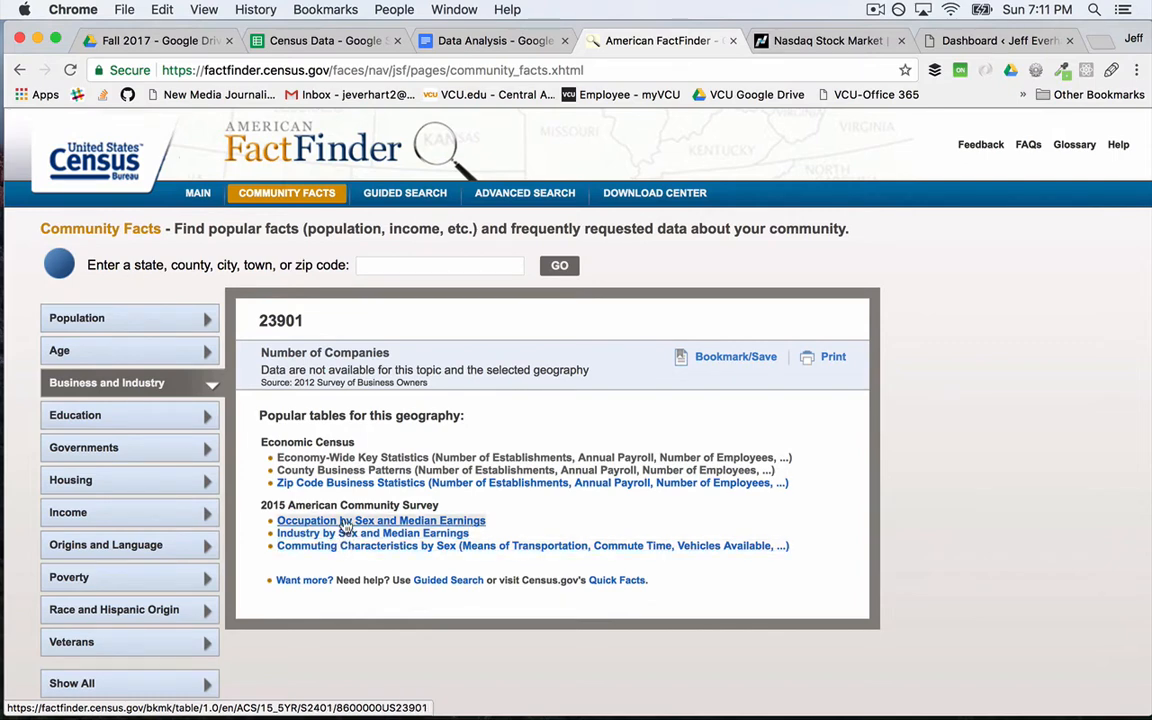
click(343, 521)
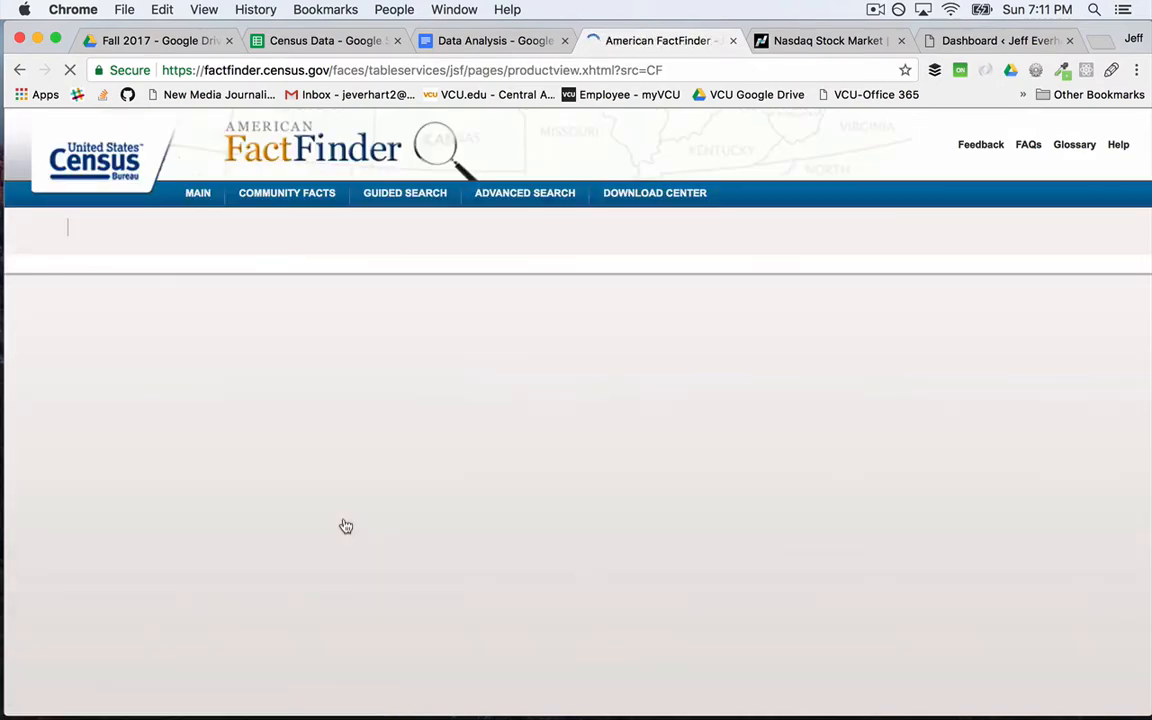
scroll(586, 555, down, 5)
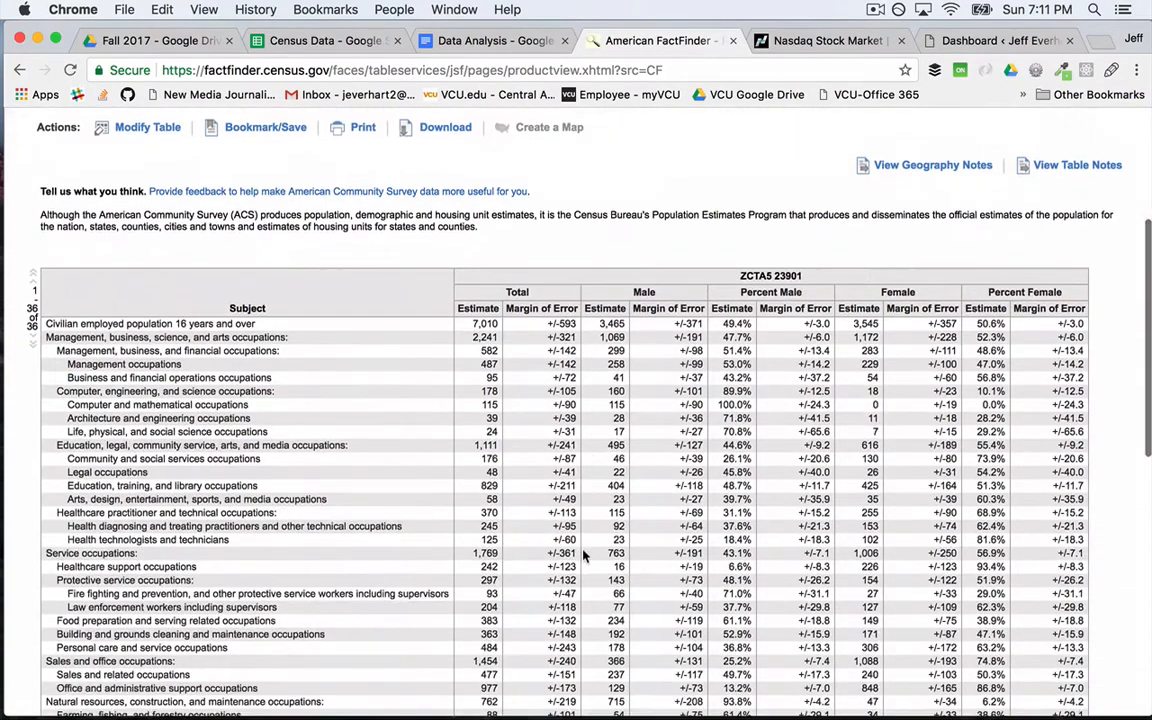
scroll(585, 556, down, 2)
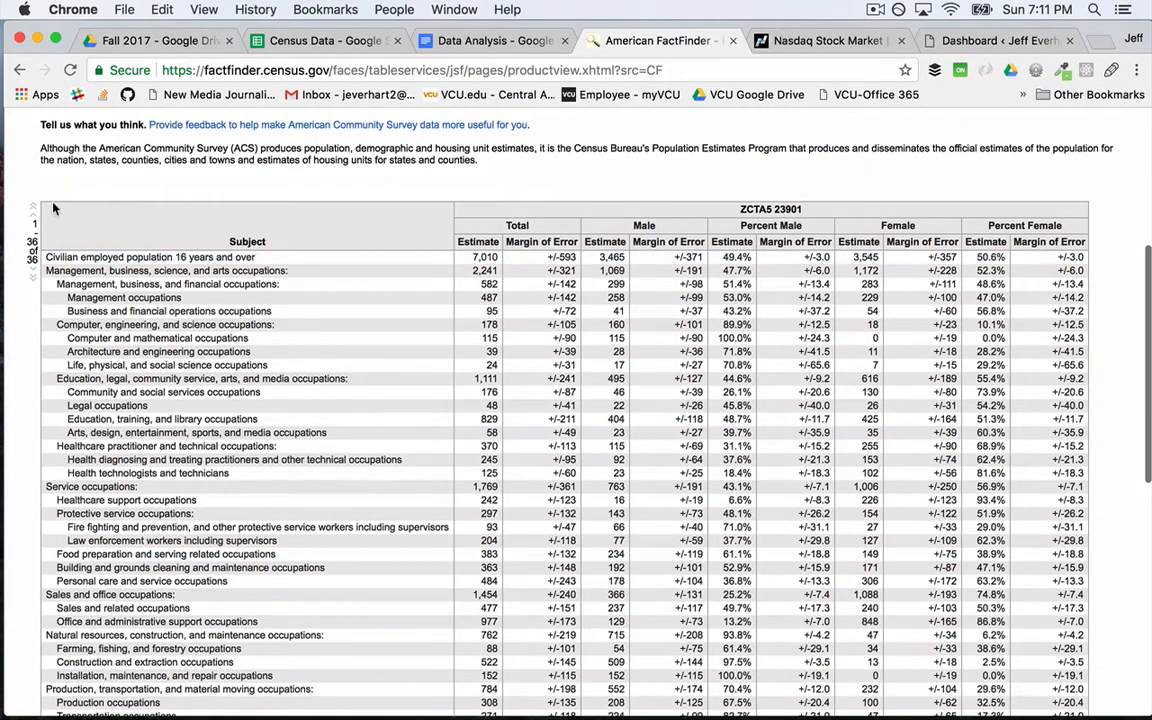
drag(60, 209, 440, 490)
scroll(440, 490, down, 5)
scroll(440, 490, up, 5)
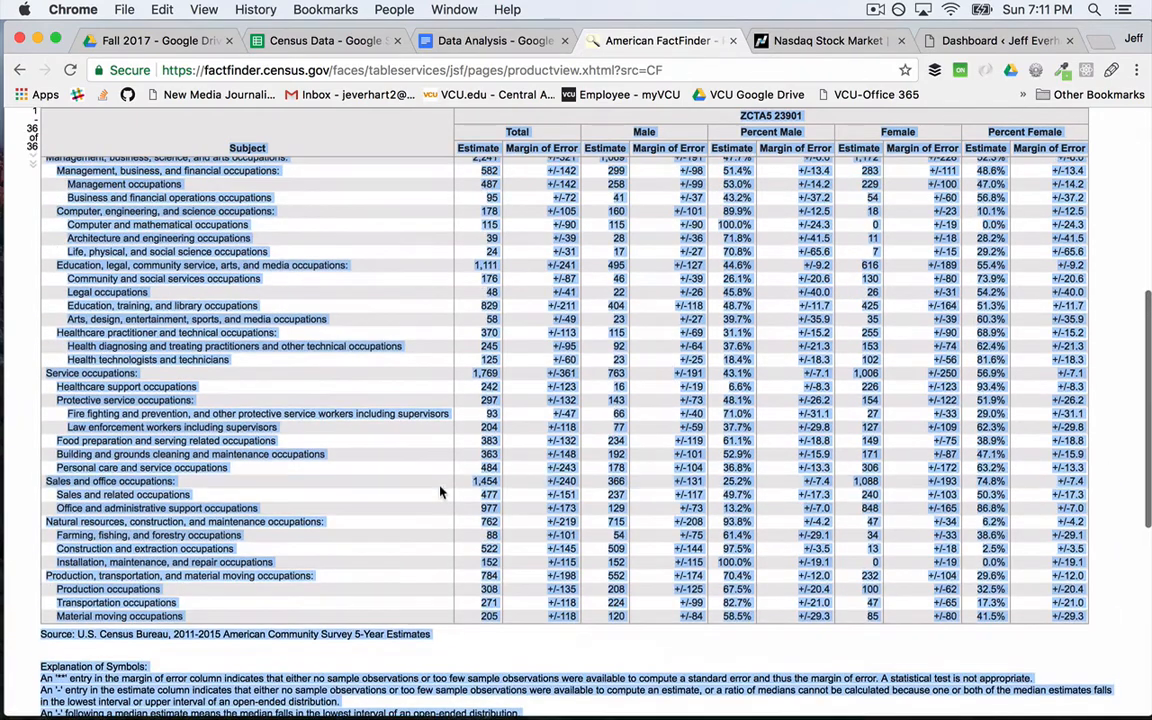
click(440, 490)
scroll(440, 490, up, 4)
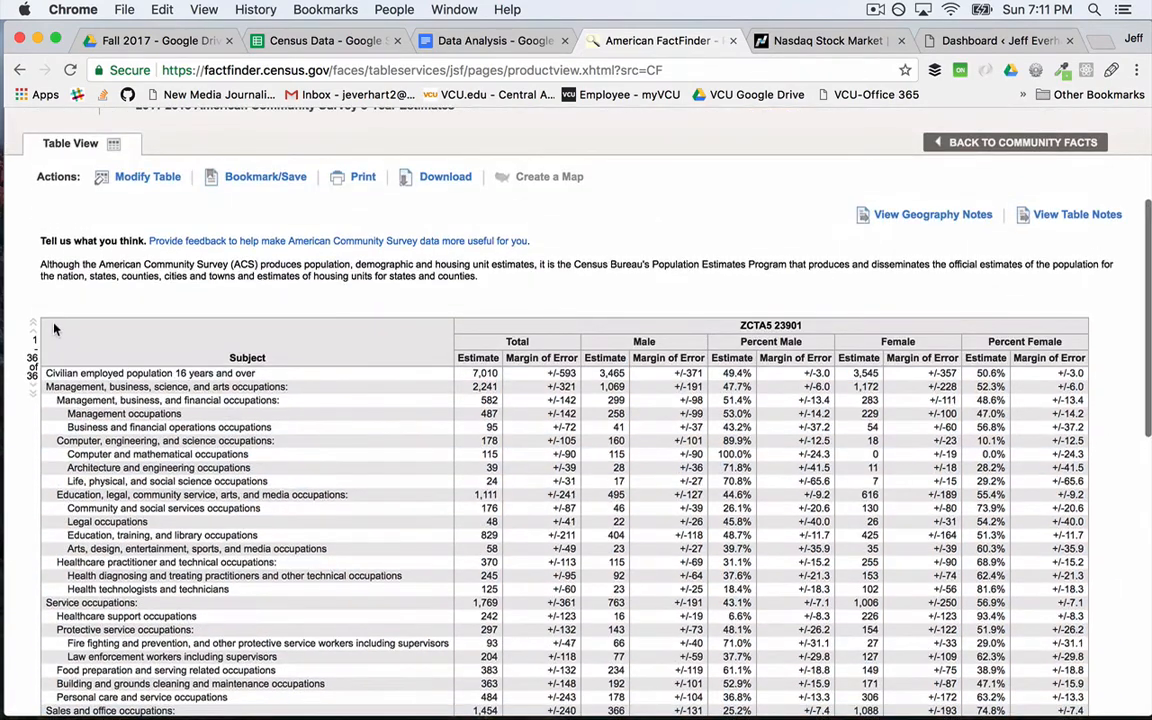
Copy the whole occupation table through the Material moving occupations row and paste it at cell A1 of the Census Data spreadsheet
drag(54, 329, 1052, 578)
scroll(393, 550, down, 5)
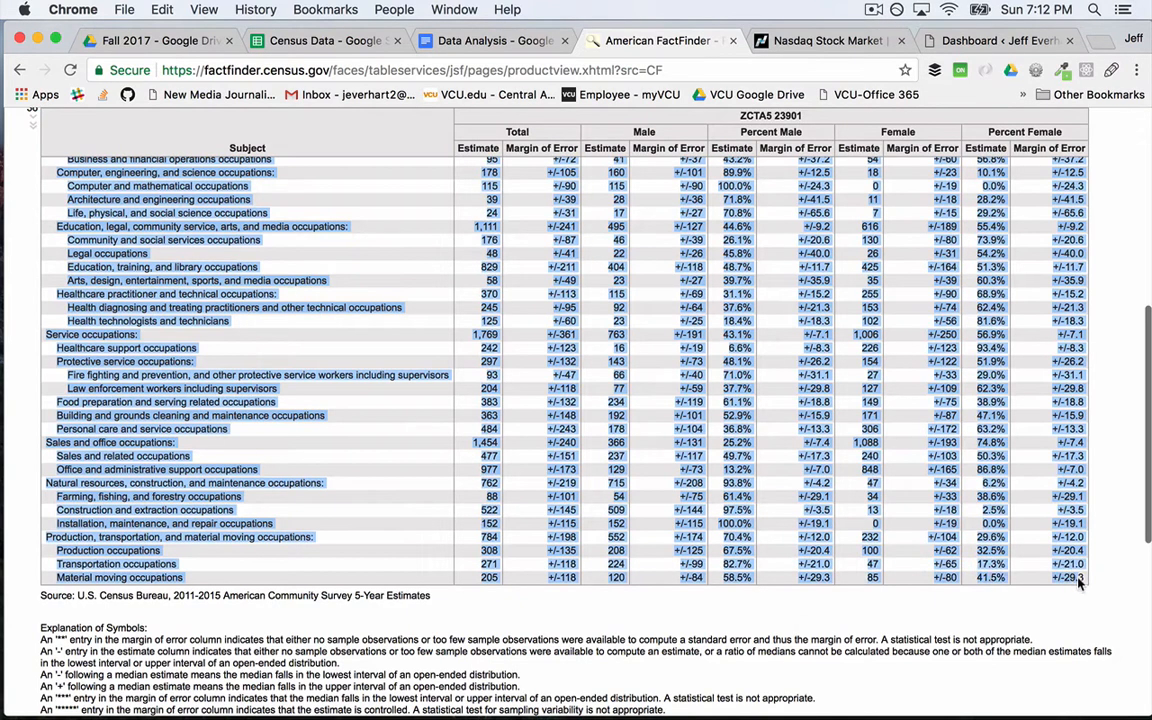
click(321, 44)
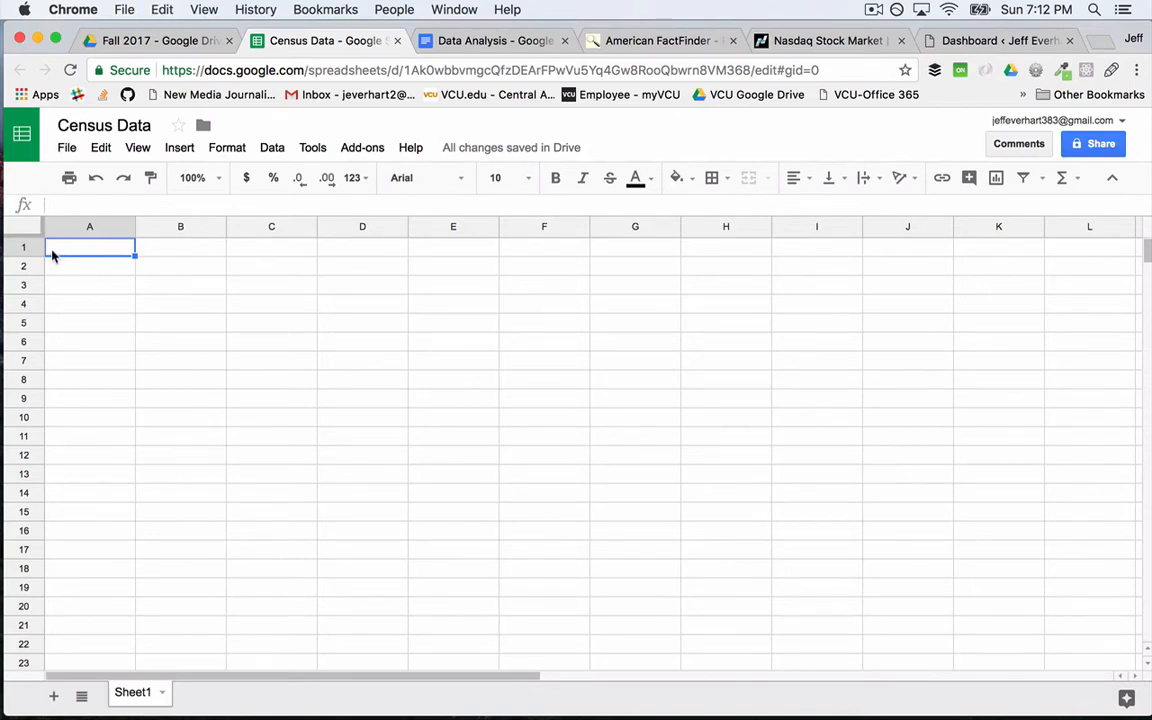
key(super+v)
Widen the Subject column A to about twice its default width
click(221, 381)
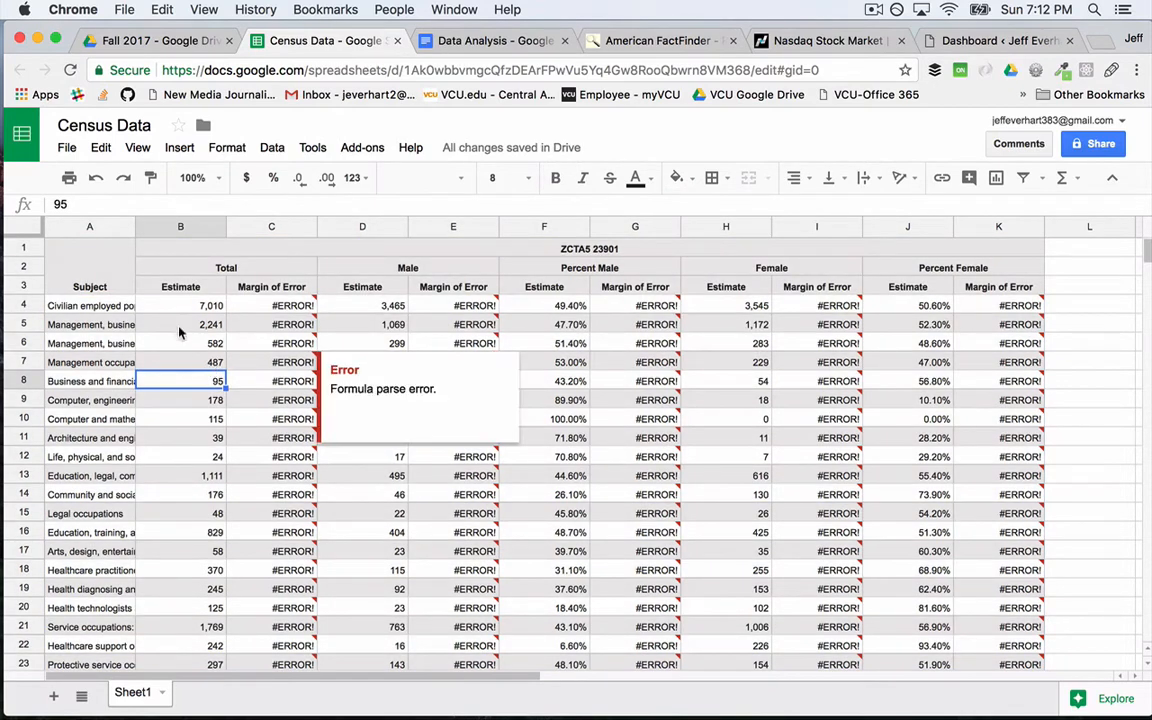
click(125, 245)
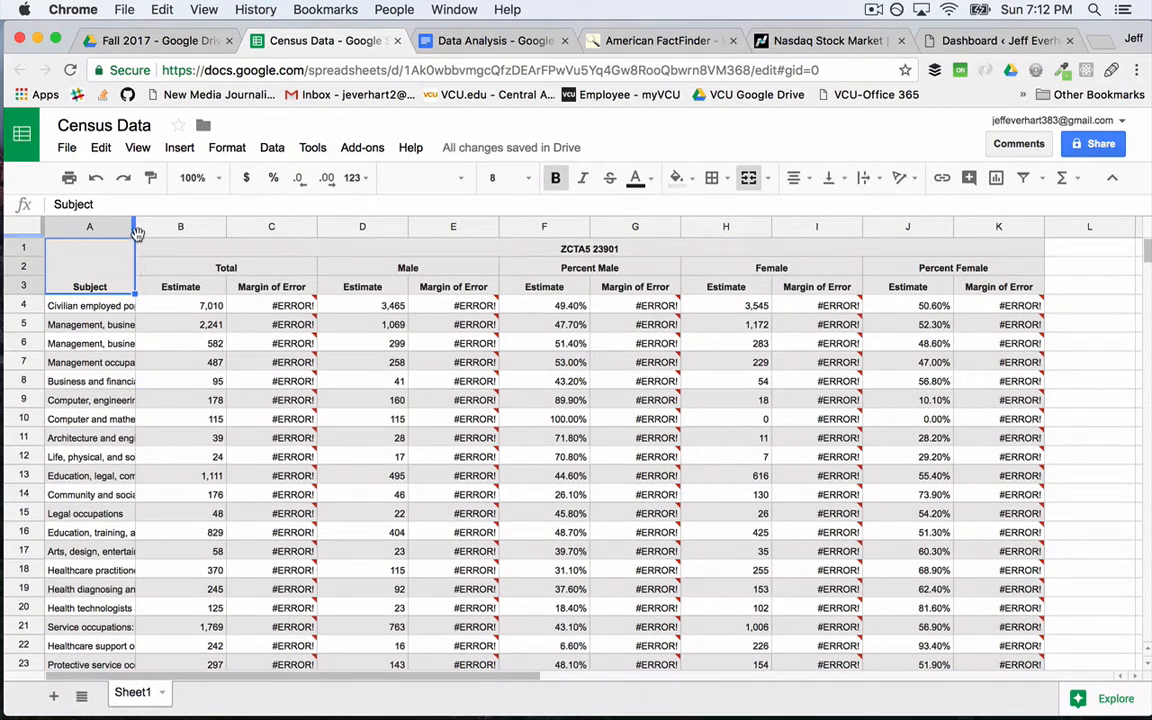
drag(135, 226, 226, 235)
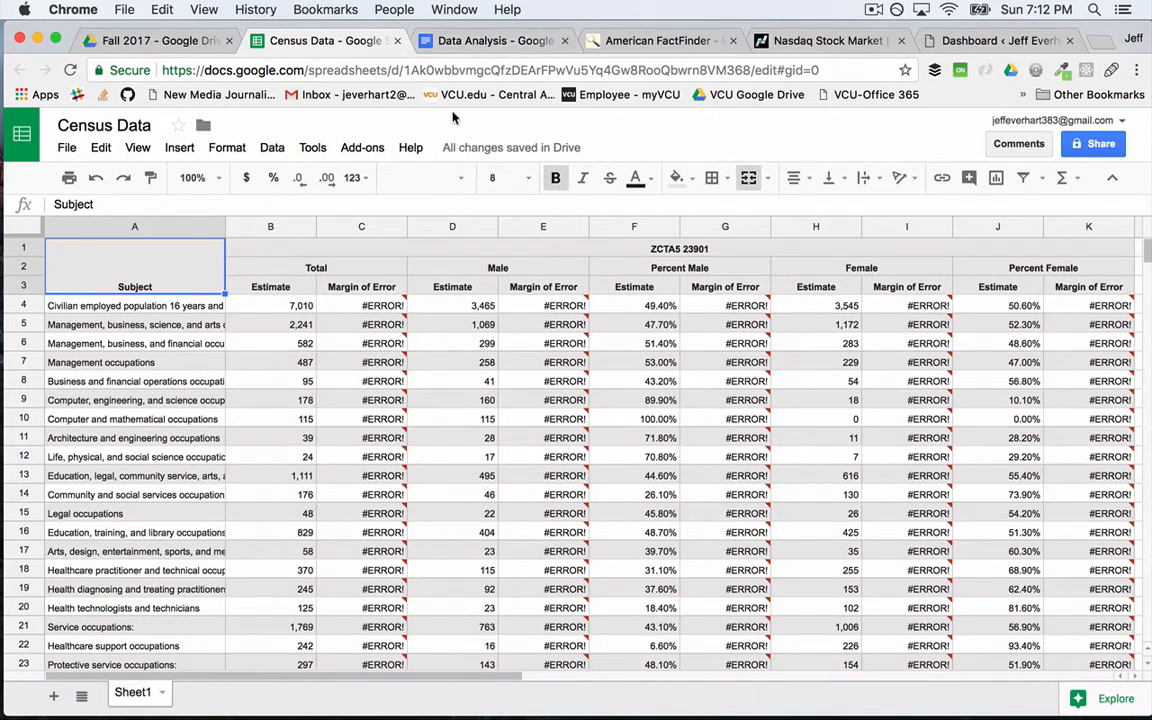
Download the FactFinder occupation table as CSV data for spreadsheet use, with annotations merged into a single file and descriptive data element names included
click(615, 38)
scroll(620, 147, up, 5)
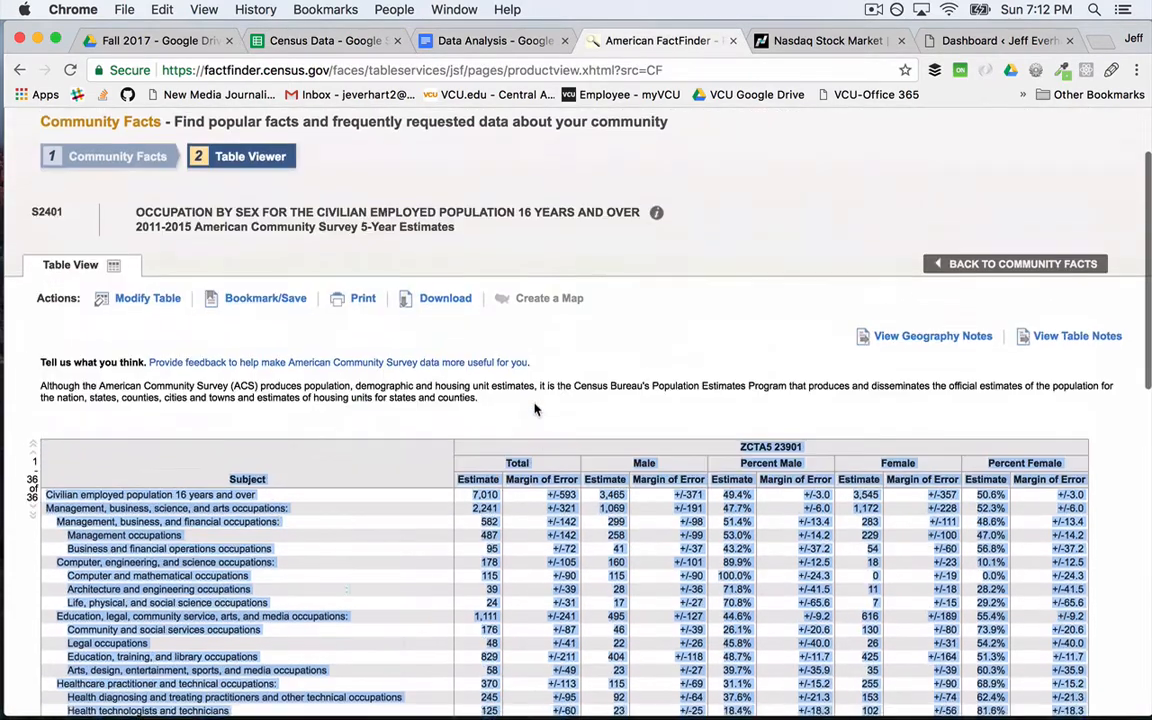
click(428, 306)
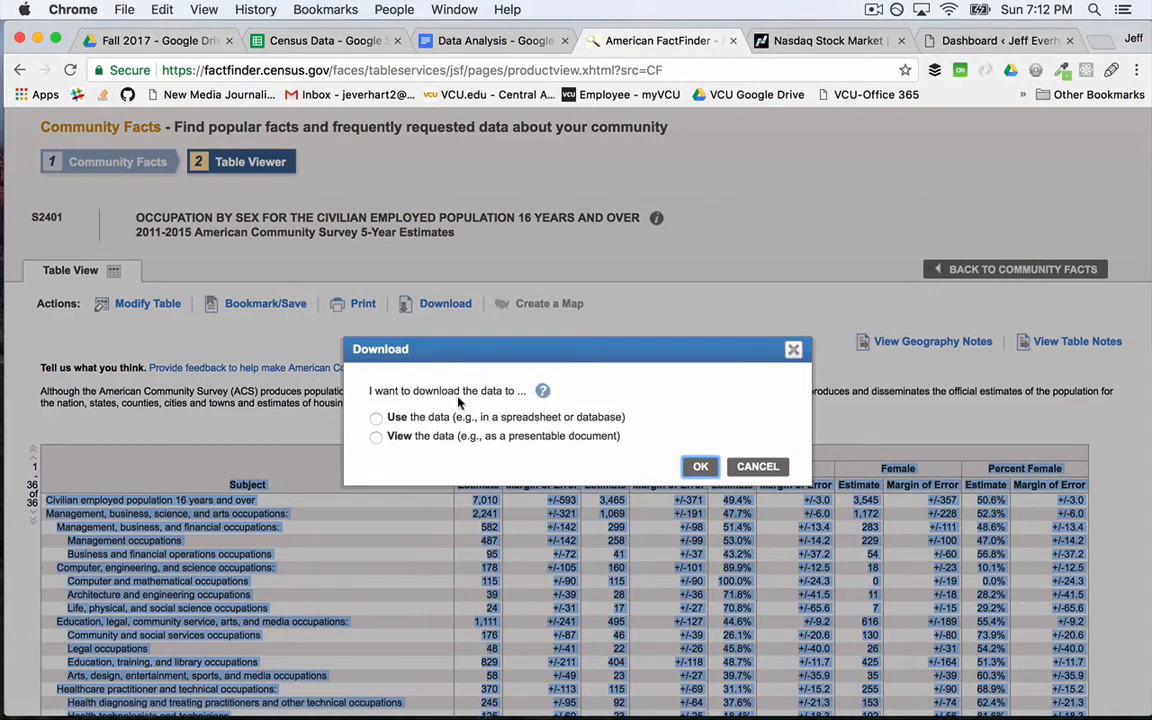
click(376, 419)
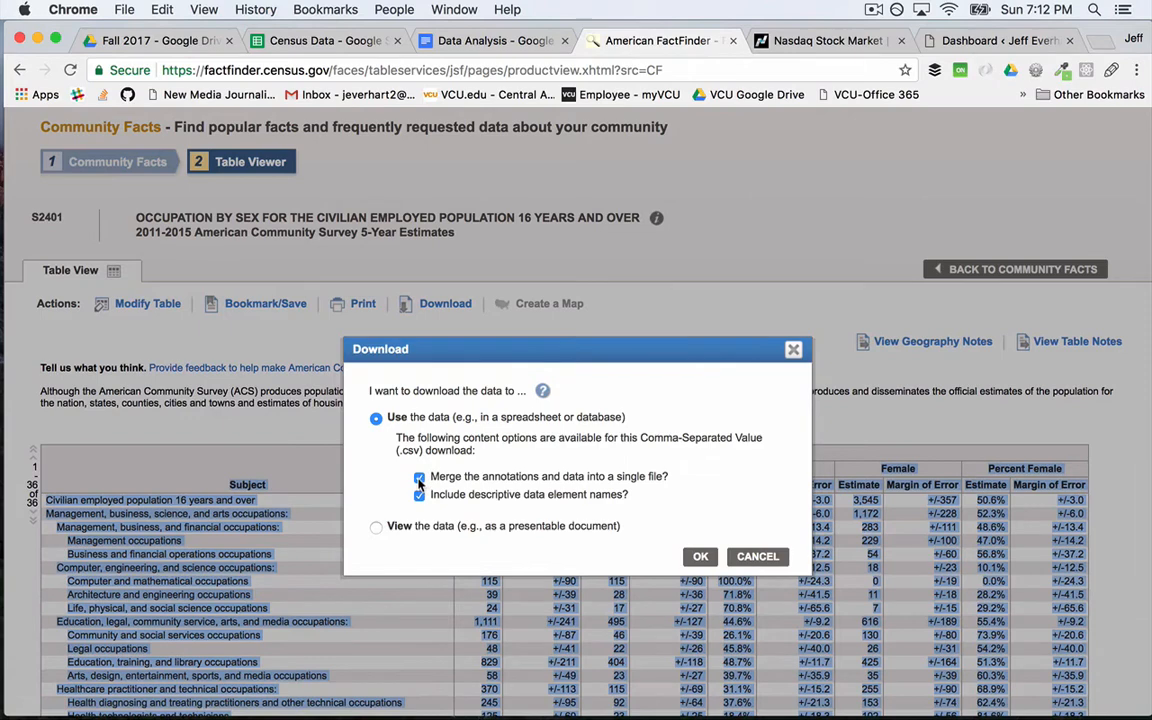
click(703, 558)
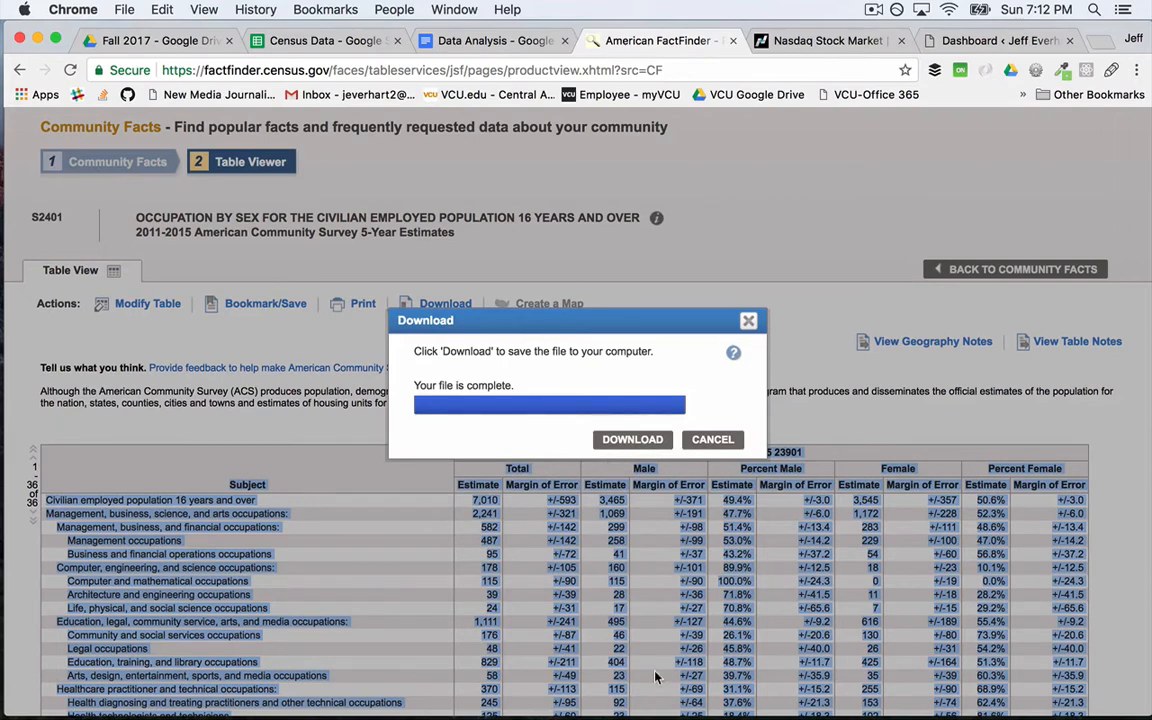
click(641, 441)
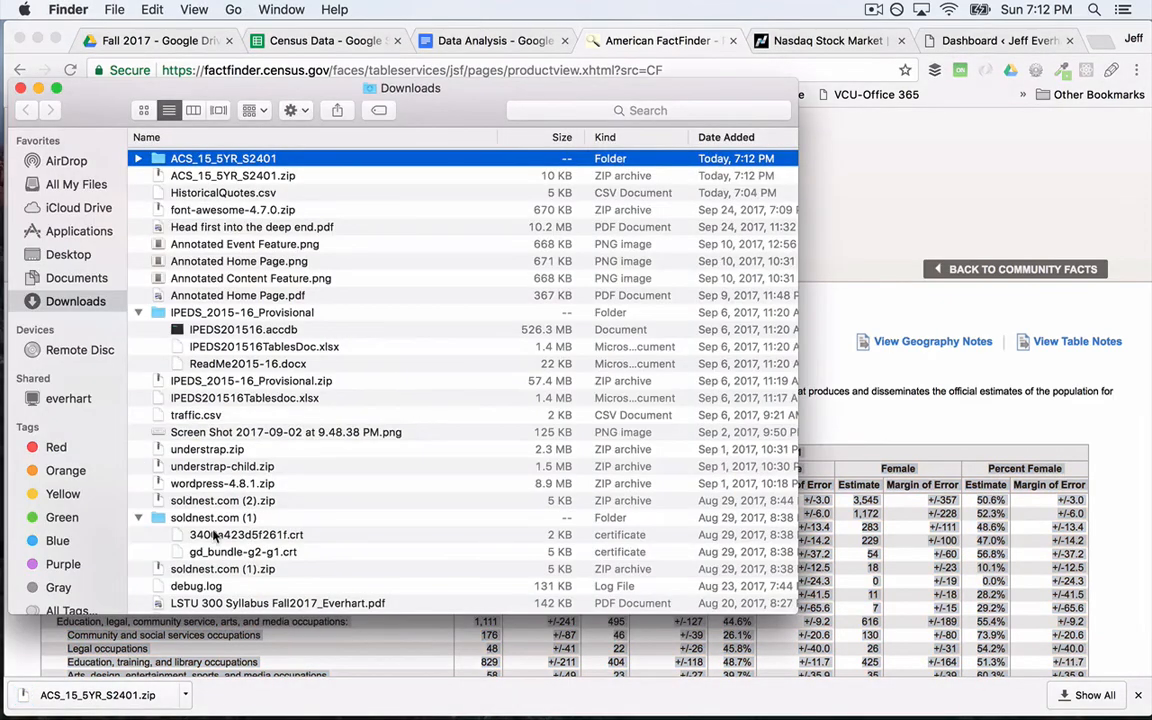
Open ACS_15_5YR_S2401_with_ann.csv from the downloaded folder, look across its columns, and close both the file and the Downloads window
click(139, 158)
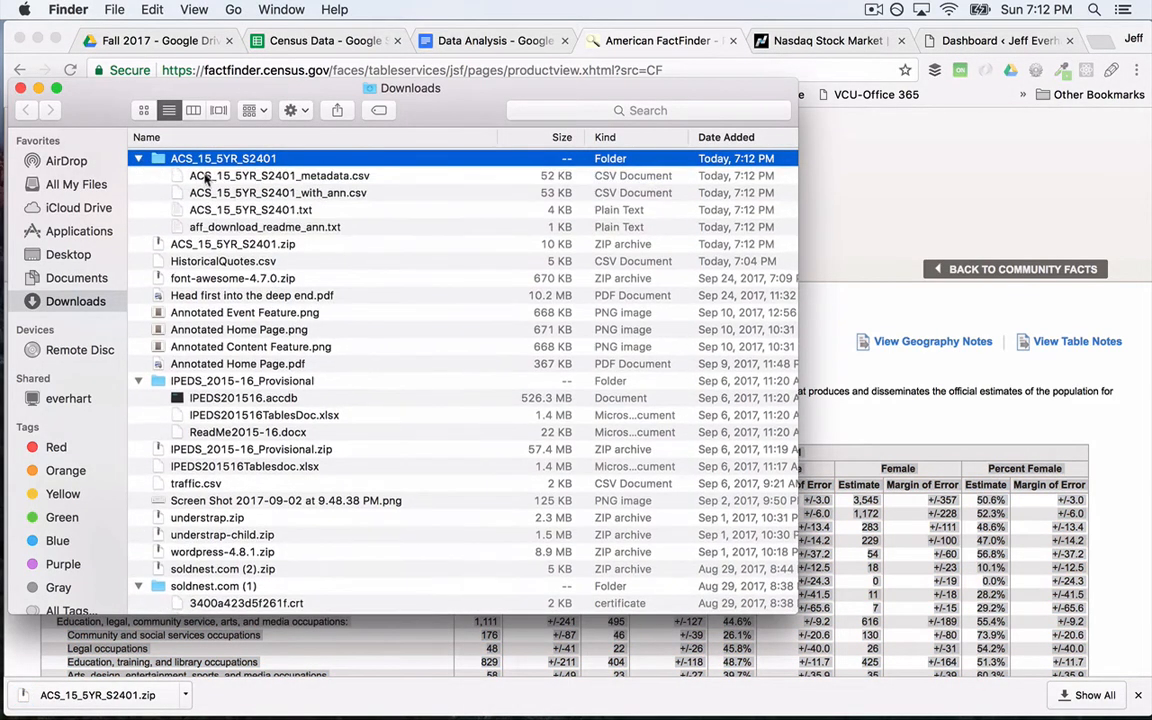
double_click(283, 194)
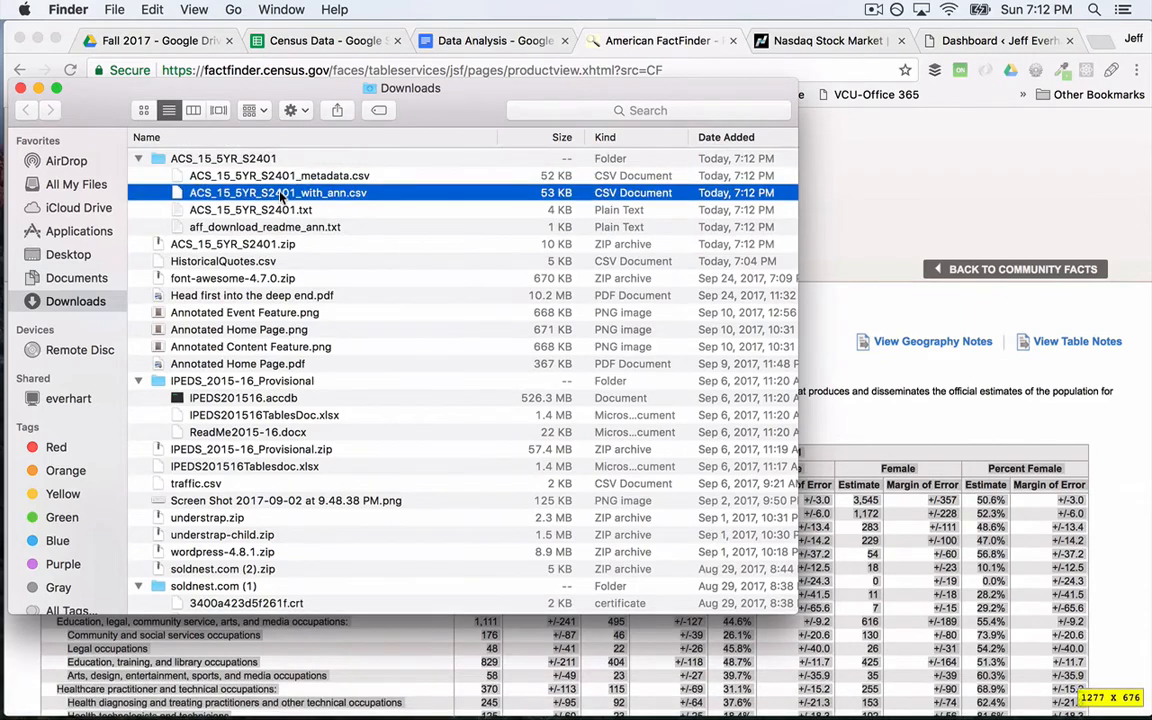
click(706, 272)
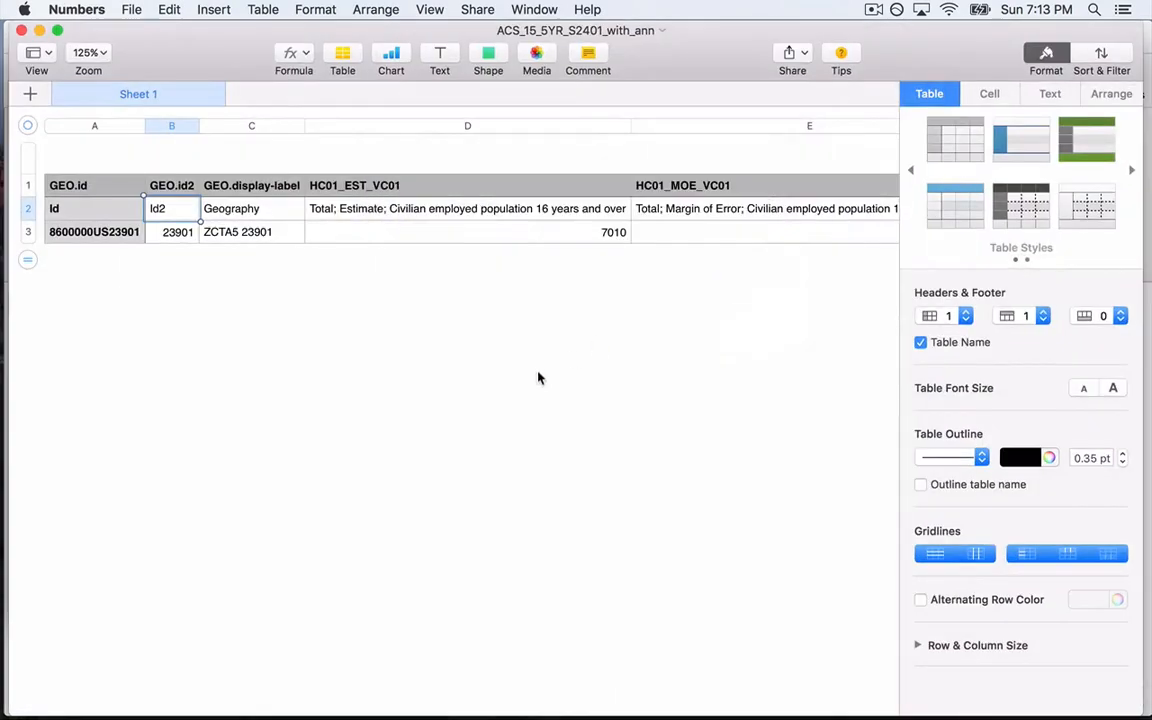
scroll(417, 290, right, 10)
scroll(417, 290, left, 10)
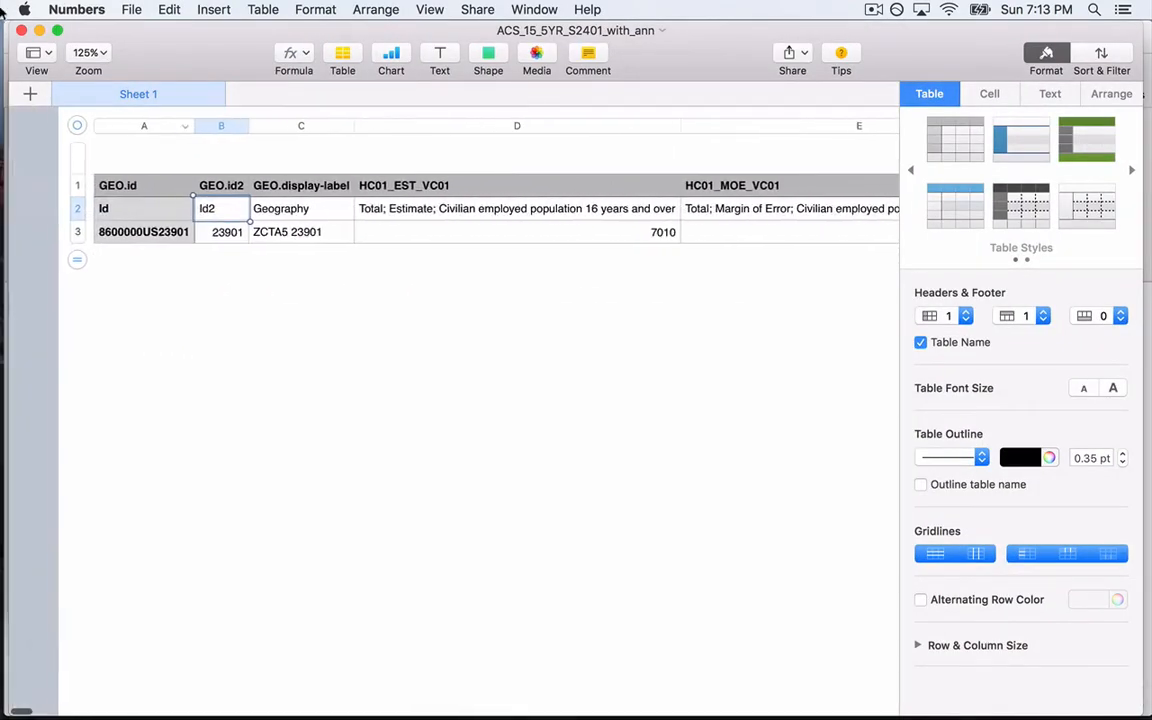
click(22, 31)
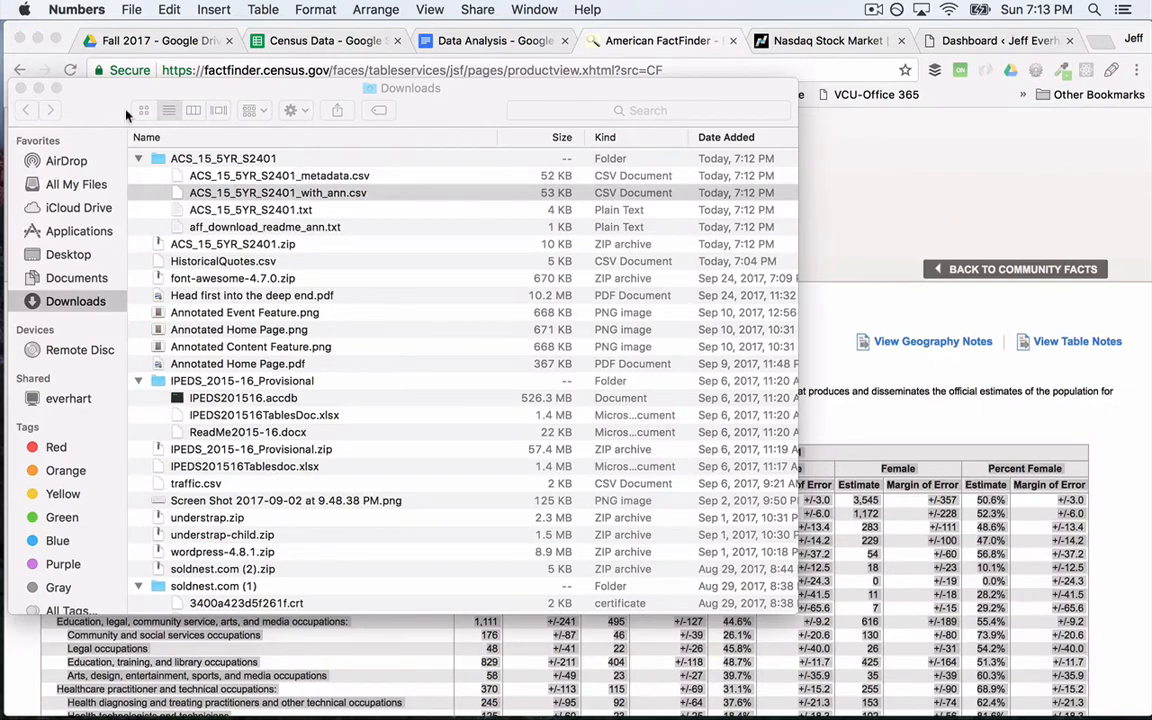
click(20, 89)
Compare the pasted data and its Subject and Margin of Error headings in the Census Data spreadsheet with the FactFinder source table
click(510, 323)
scroll(320, 300, up, 2)
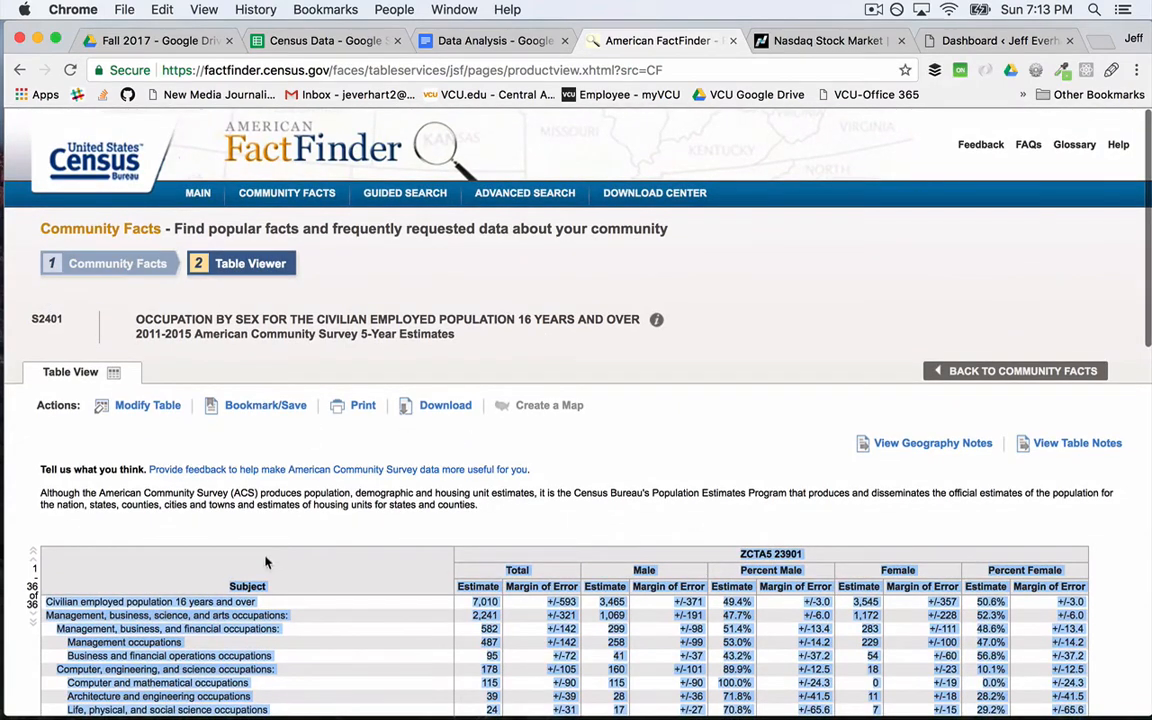
scroll(265, 563, down, 2)
click(285, 40)
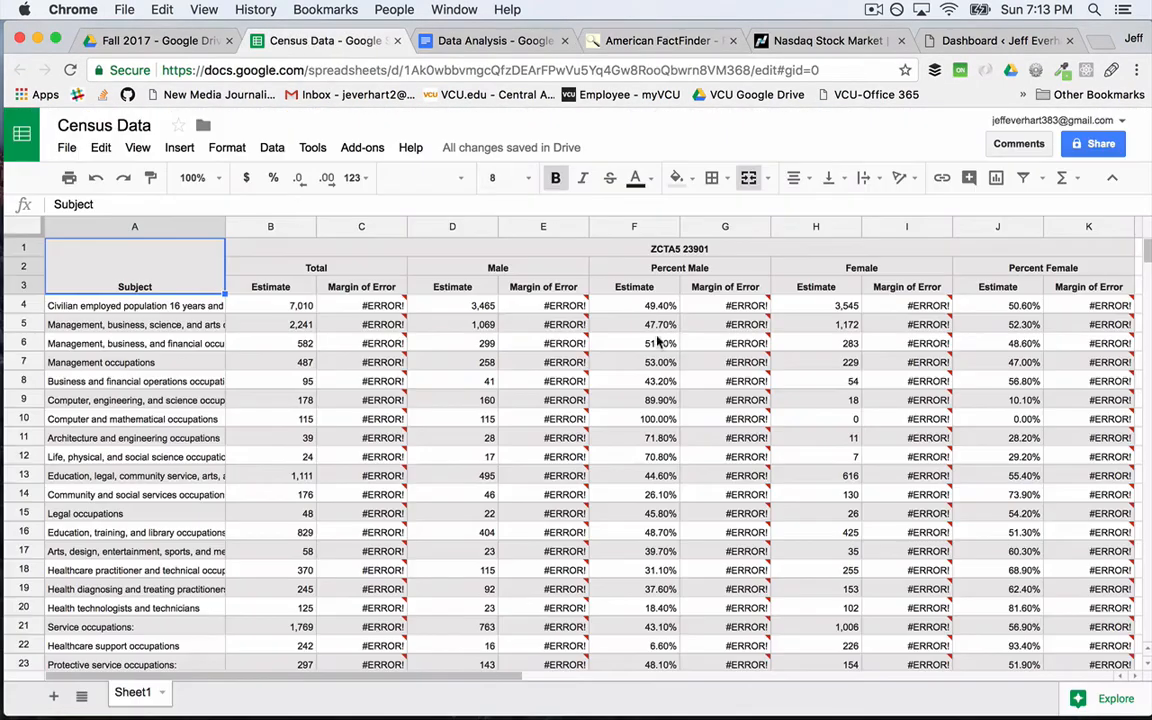
click(376, 289)
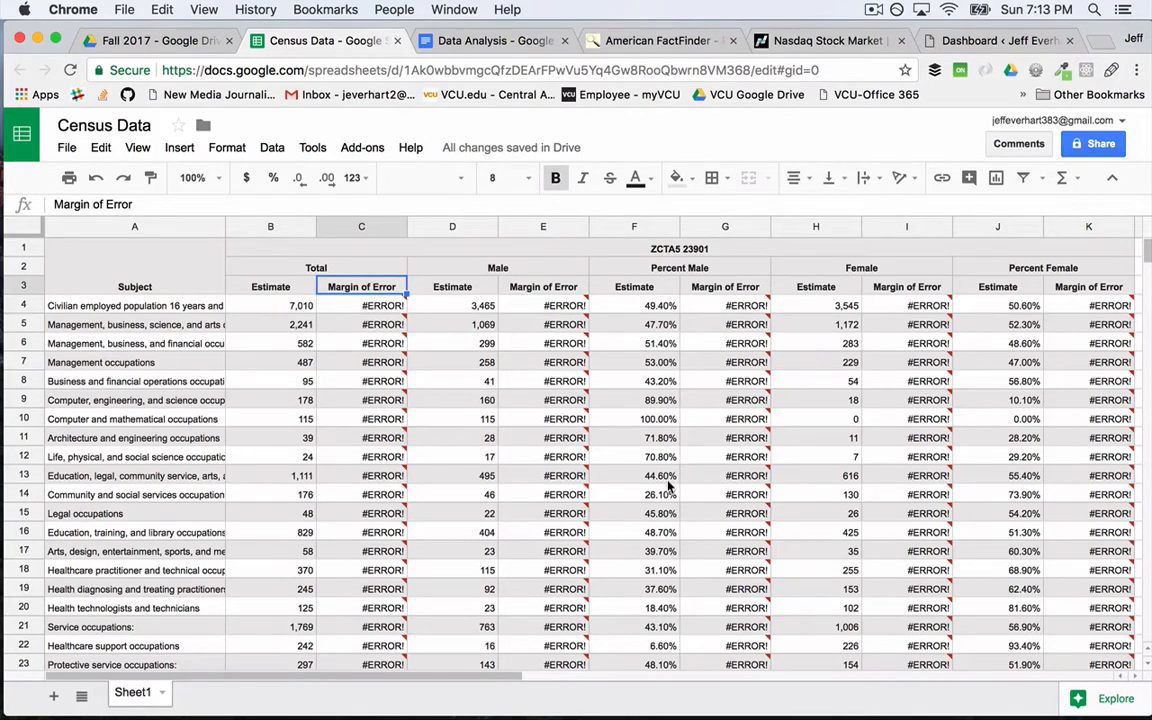
scroll(669, 487, down, 1)
scroll(669, 487, up, 1)
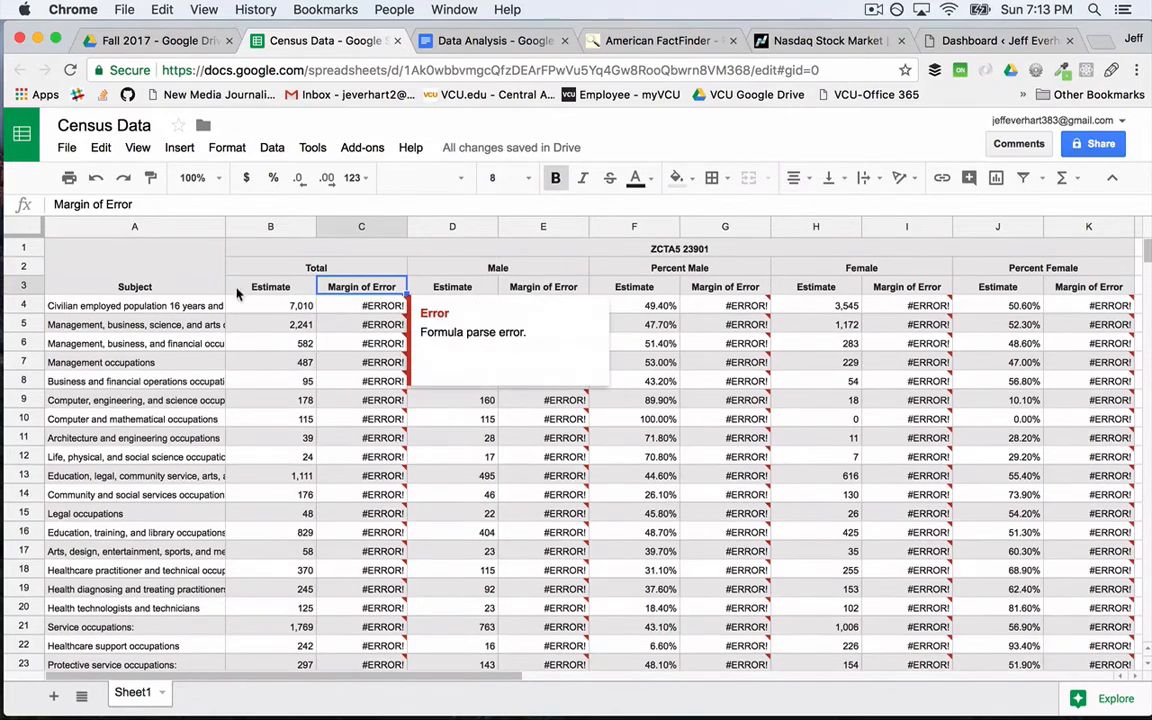
click(204, 258)
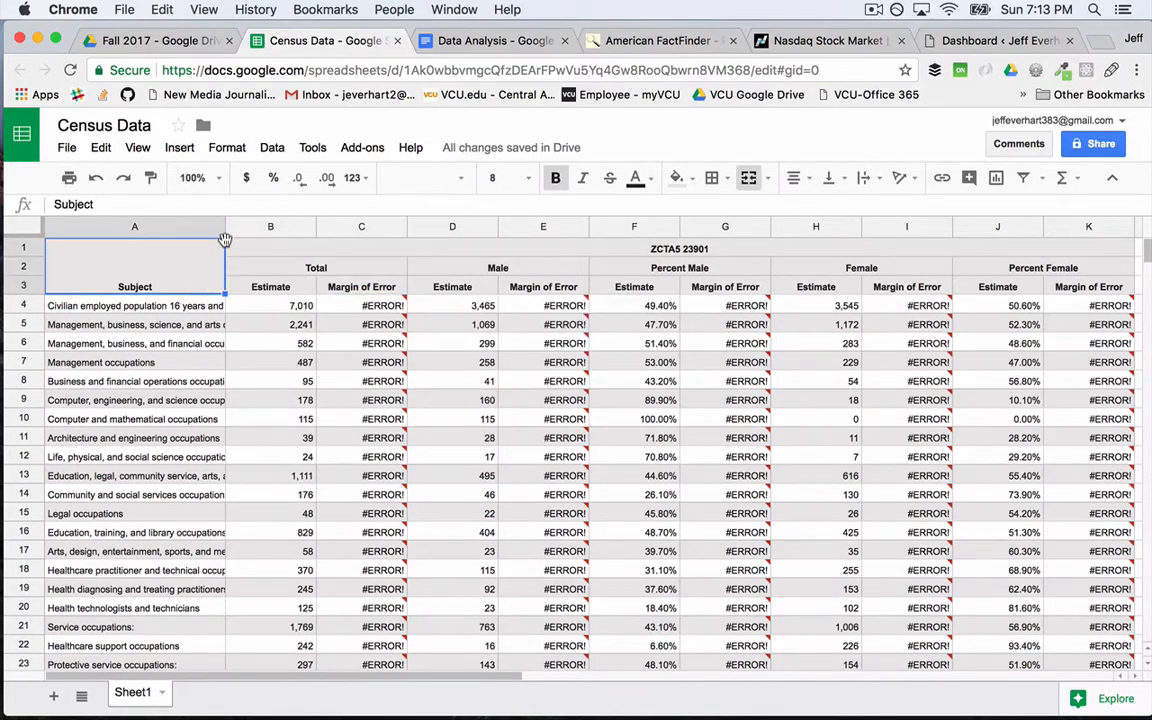
click(645, 42)
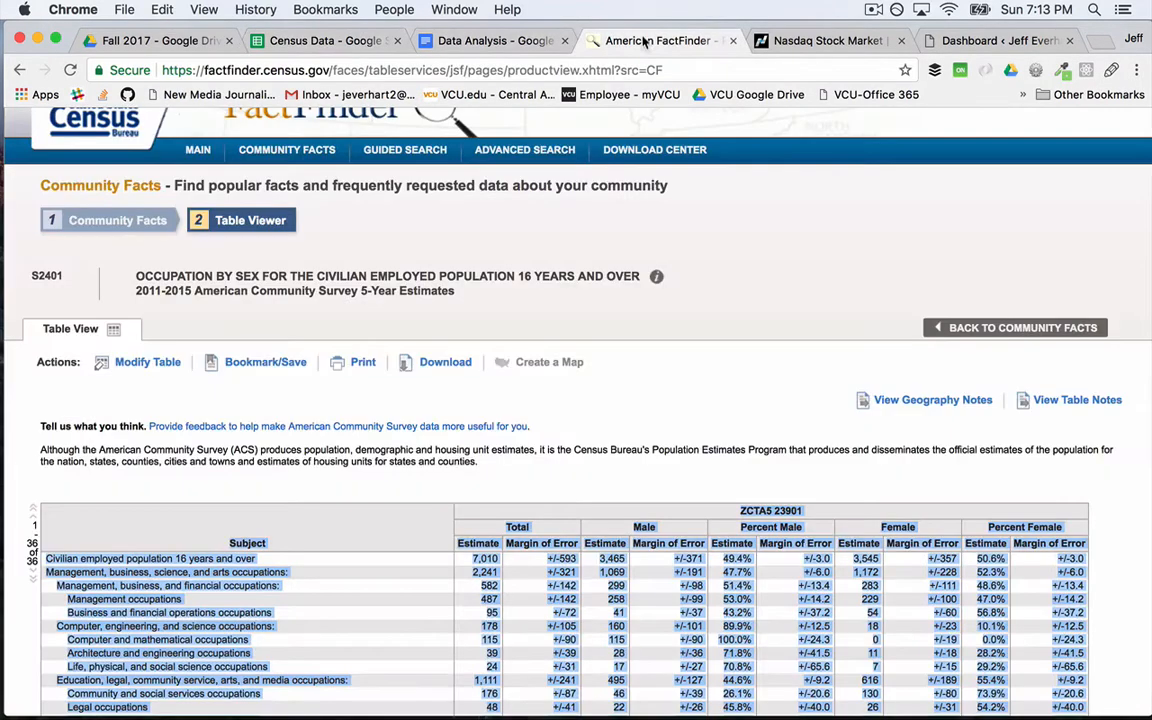
Examine the FactFinder occupation table, noting how main occupation categories and their indented subcategories are organised
scroll(640, 405, down, 5)
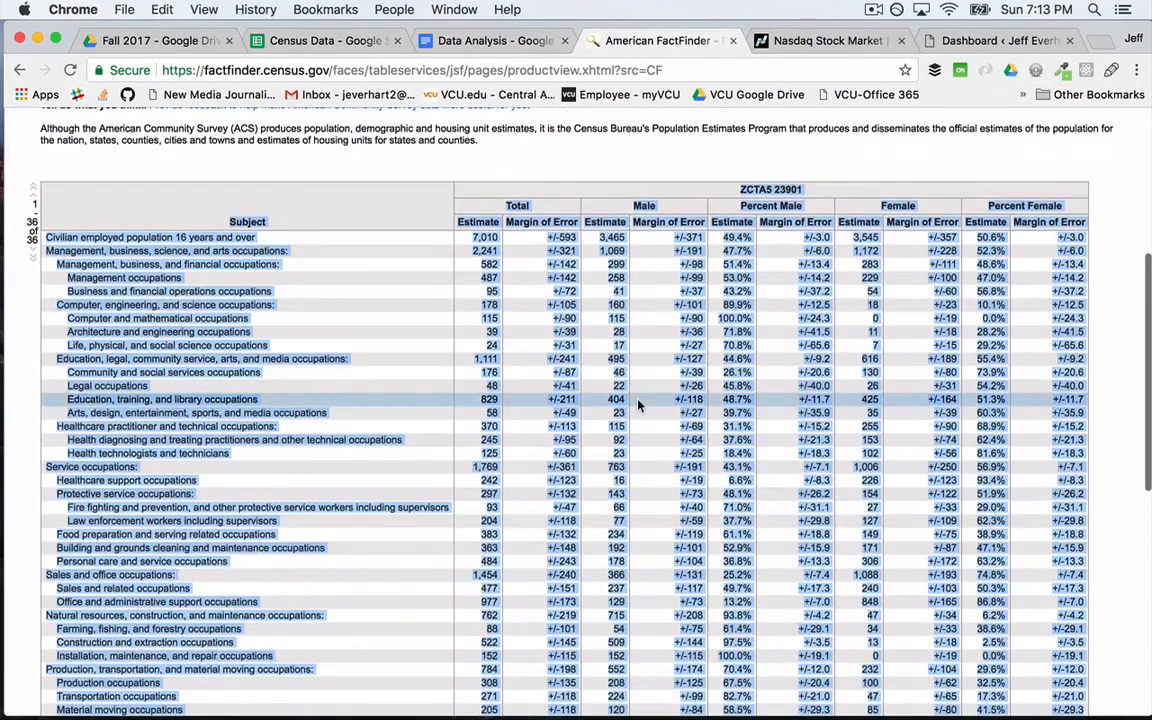
scroll(638, 404, down, 1)
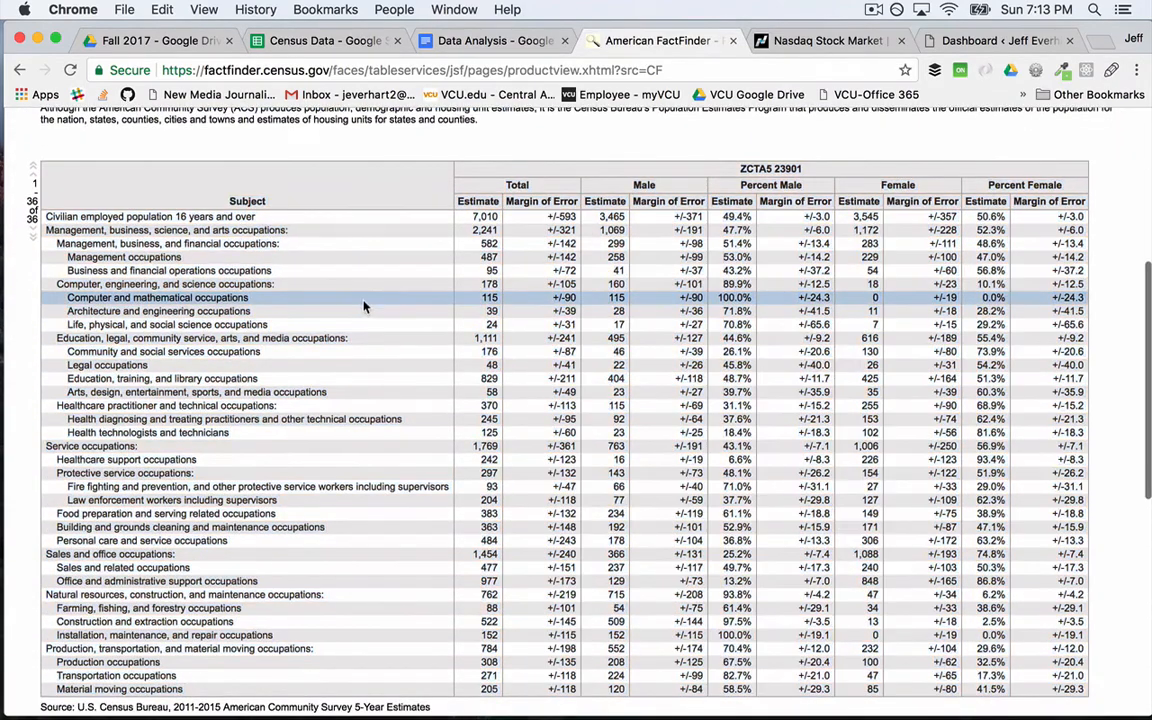
click(365, 302)
scroll(228, 258, up, 3)
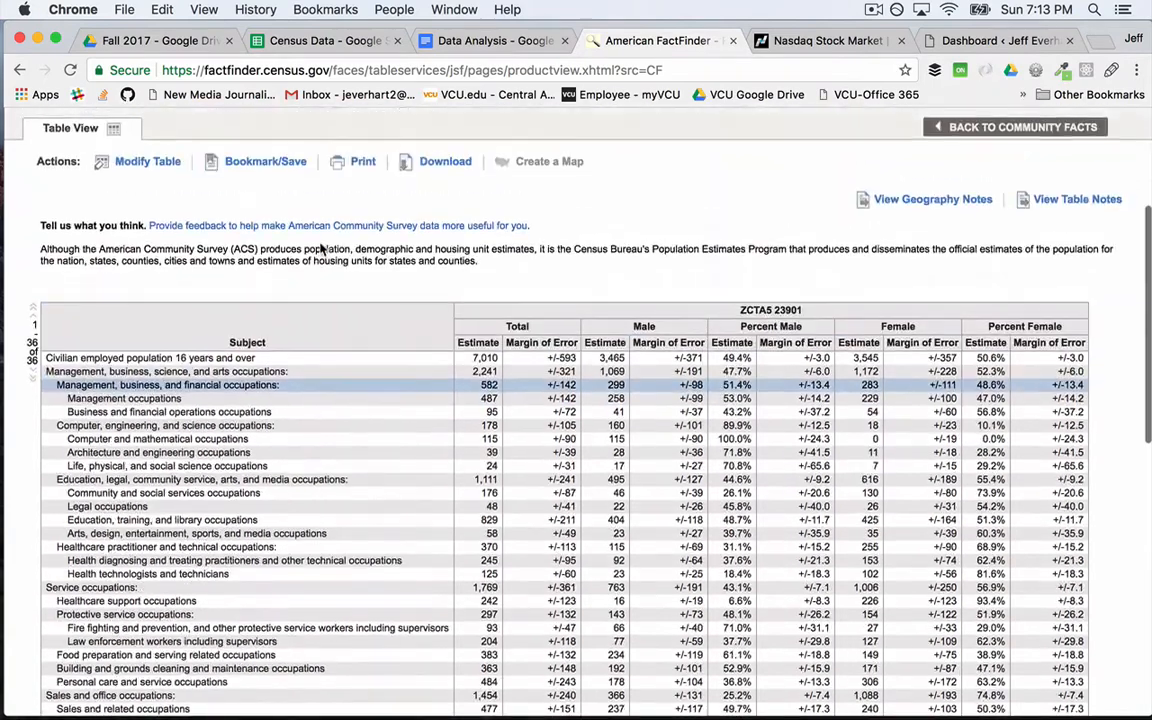
scroll(280, 462, down, 1)
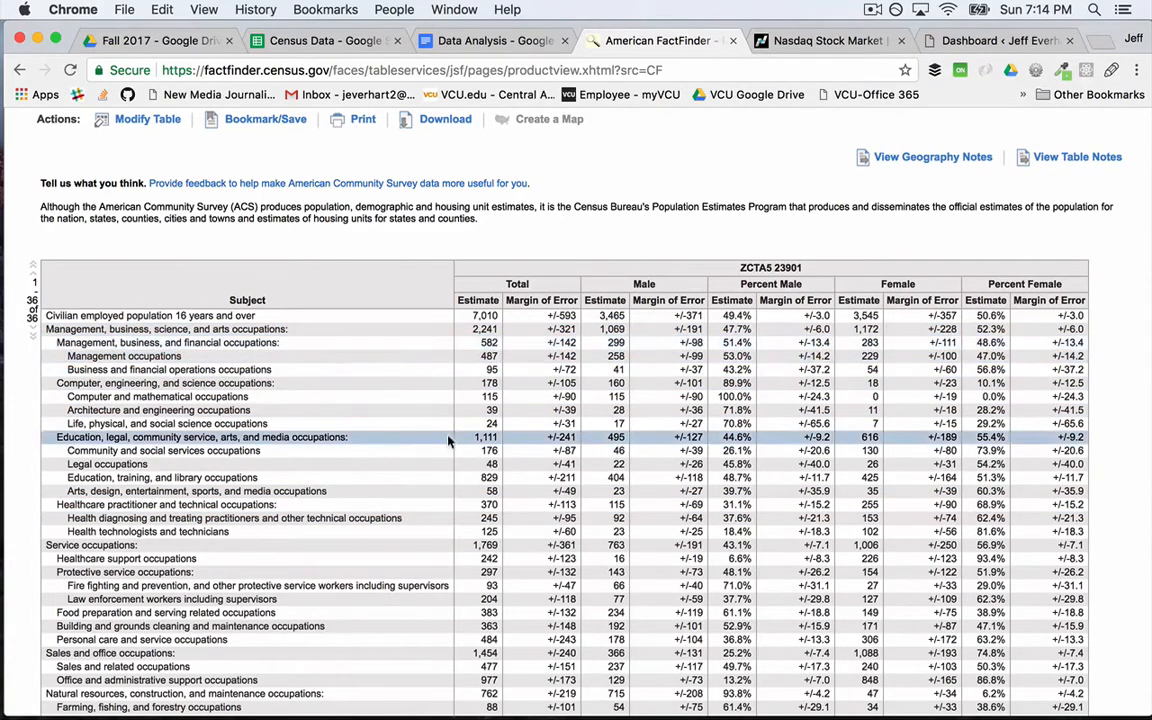
scroll(350, 500, down, 2)
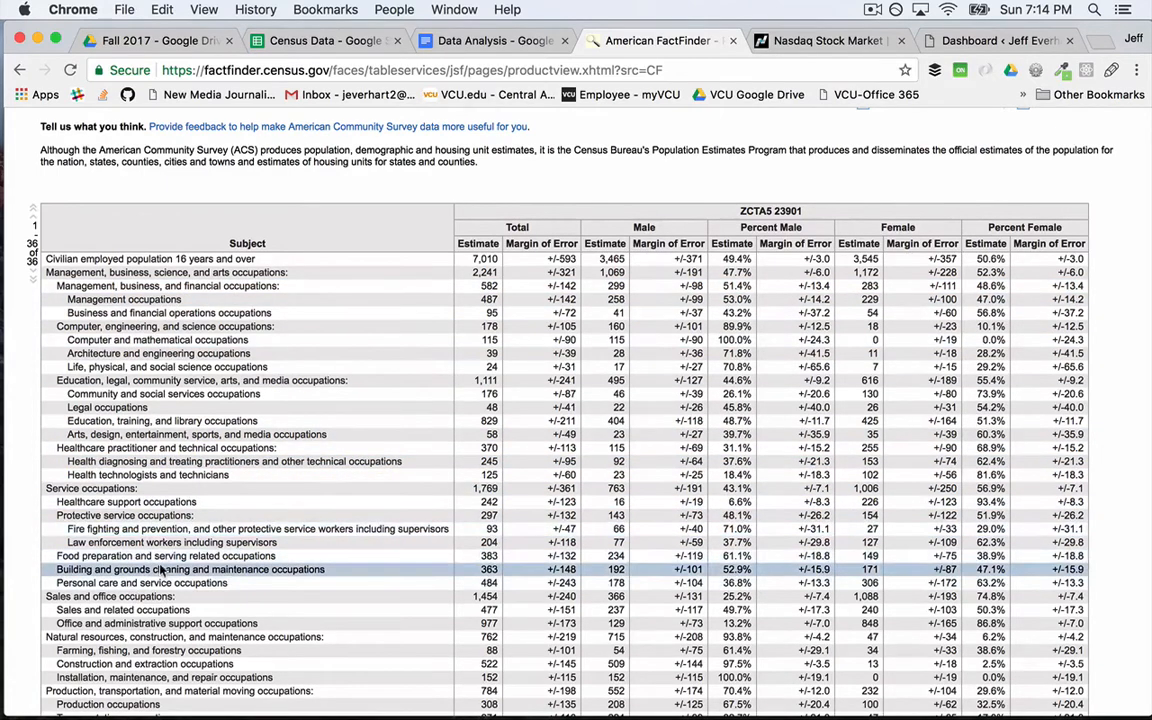
scroll(160, 568, down, 2)
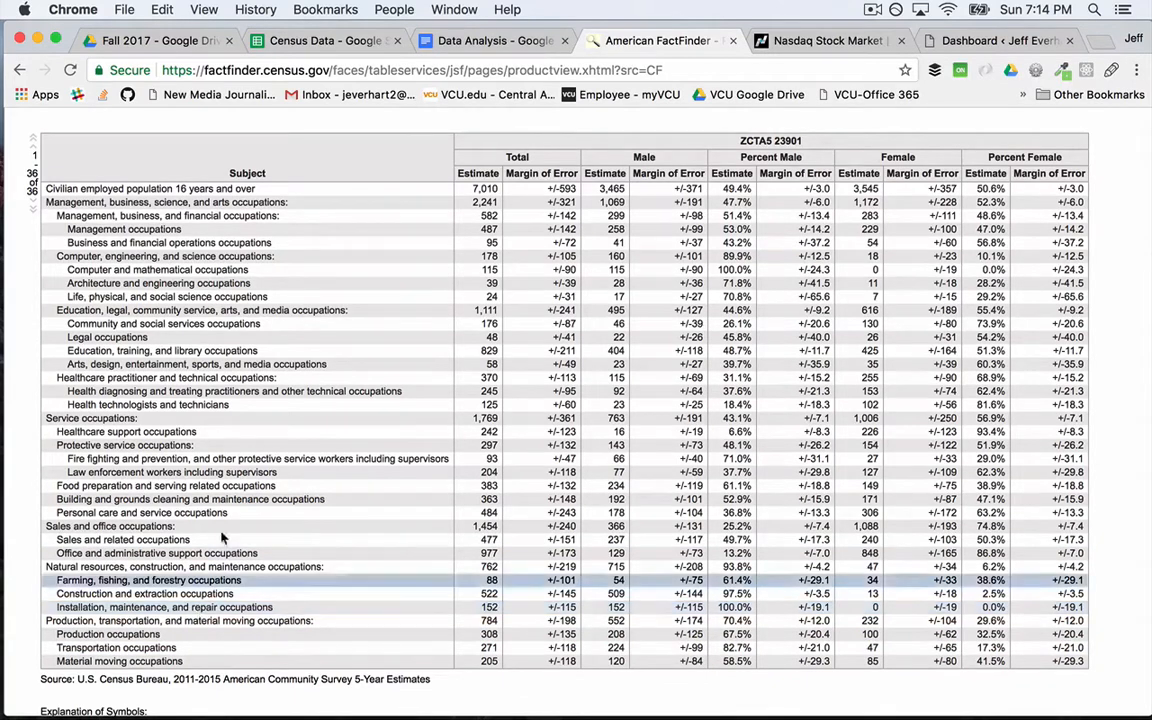
Widen Subject column A in the Census Data spreadsheet further so that most occupation names fit
click(328, 42)
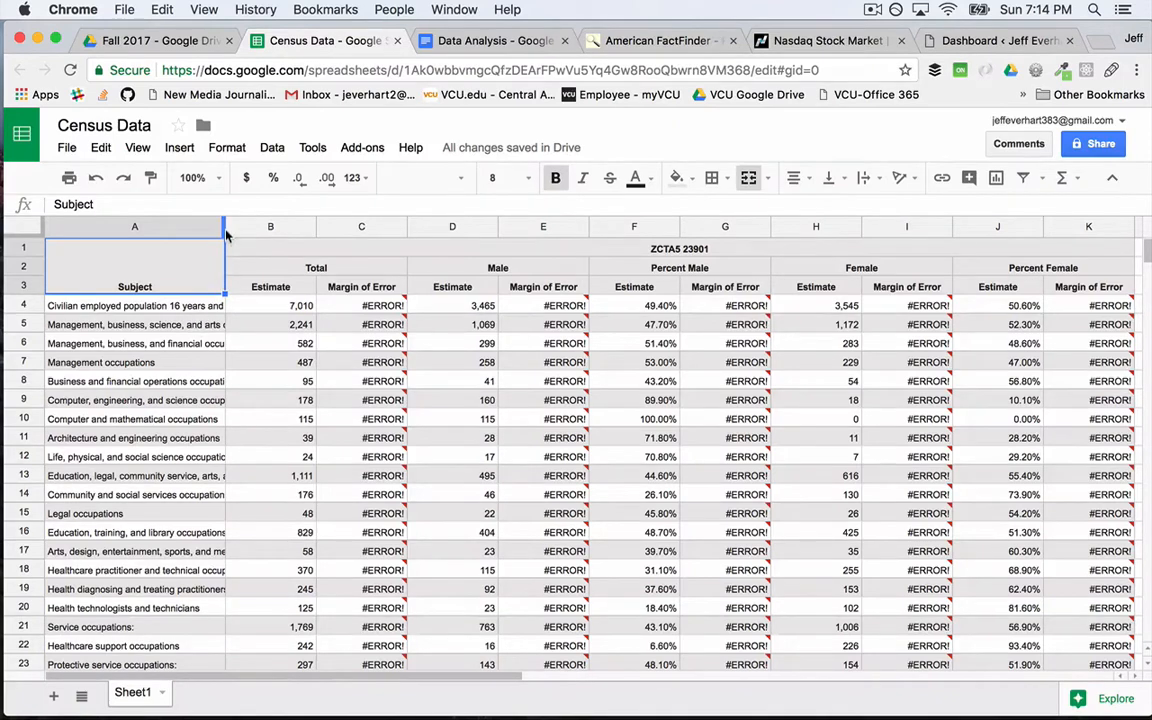
drag(224, 230, 296, 228)
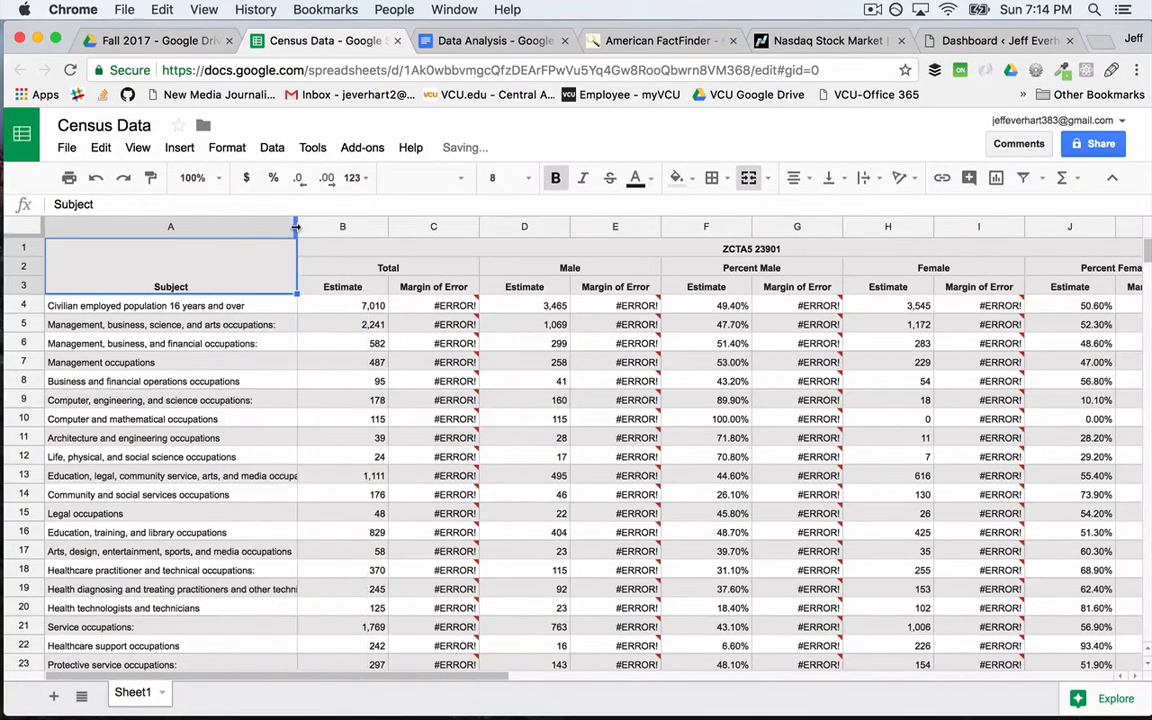
Compare the first occupation rows in the spreadsheet with the indented category hierarchy in the FactFinder table
click(212, 310)
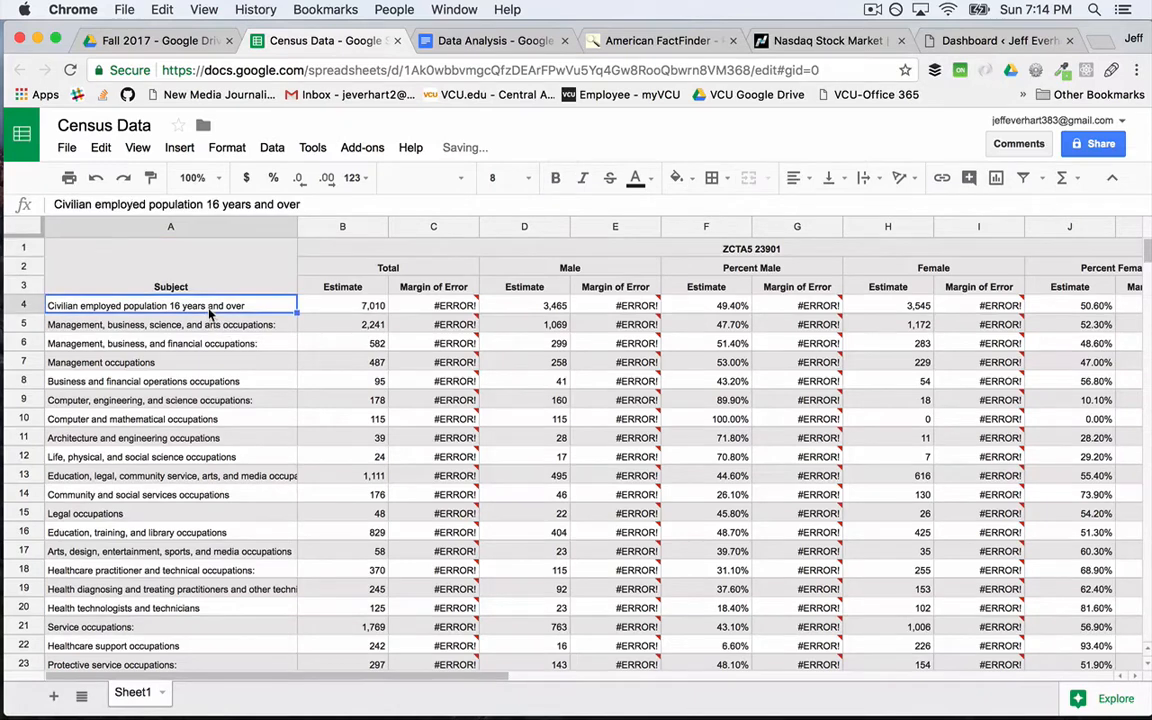
click(194, 327)
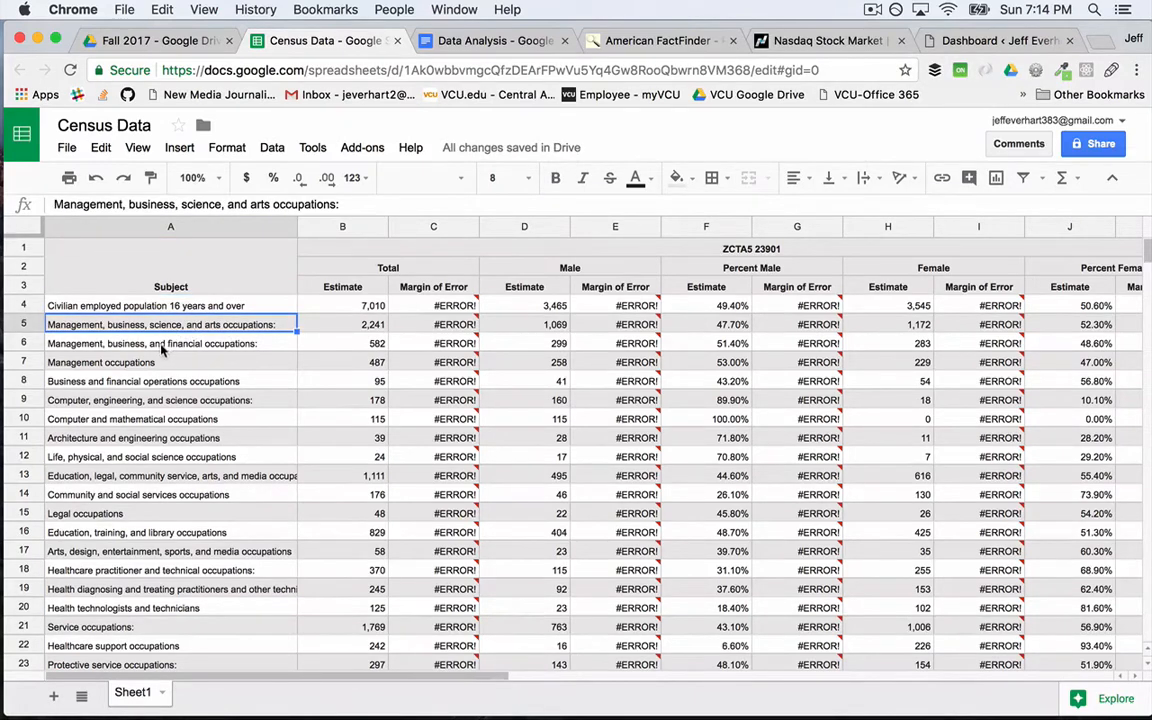
click(99, 344)
click(107, 326)
click(519, 40)
click(628, 40)
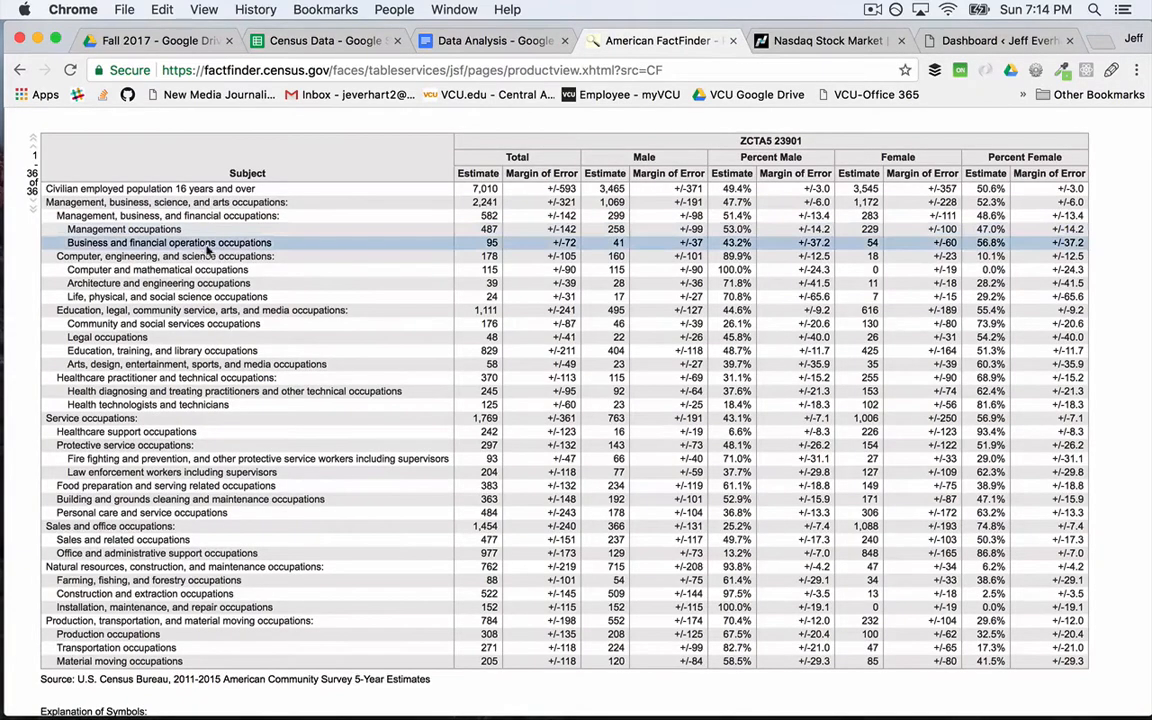
click(284, 40)
click(32, 343)
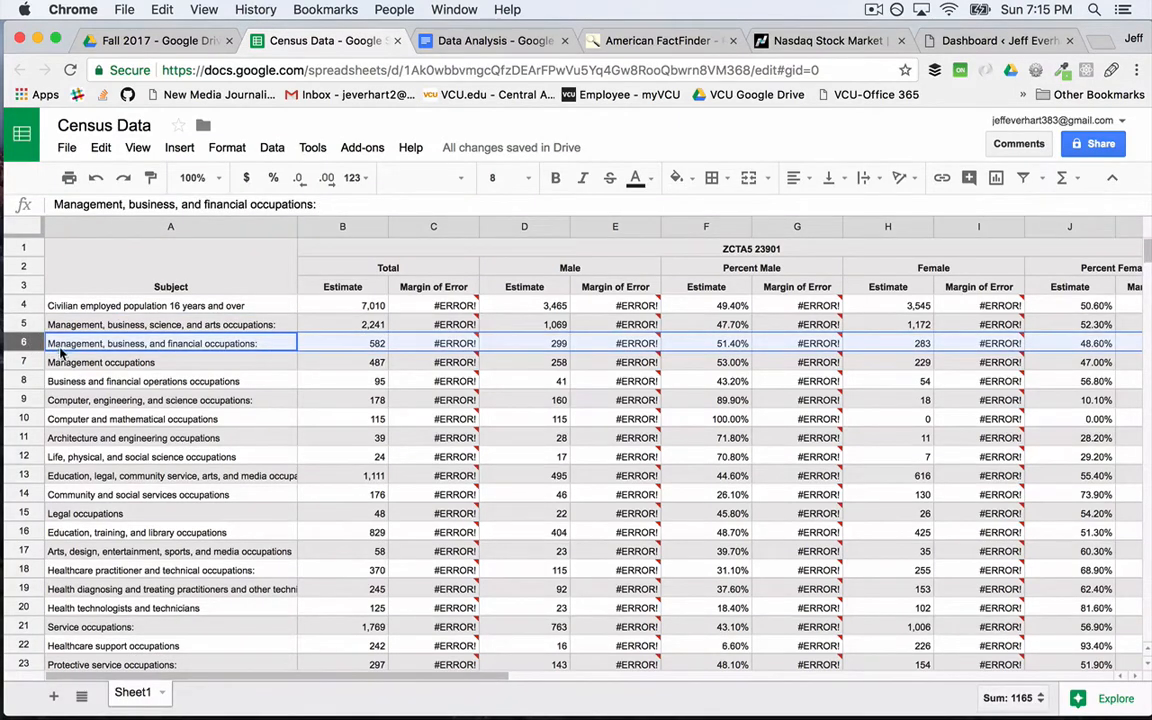
drag(31, 336, 32, 366)
click(90, 343)
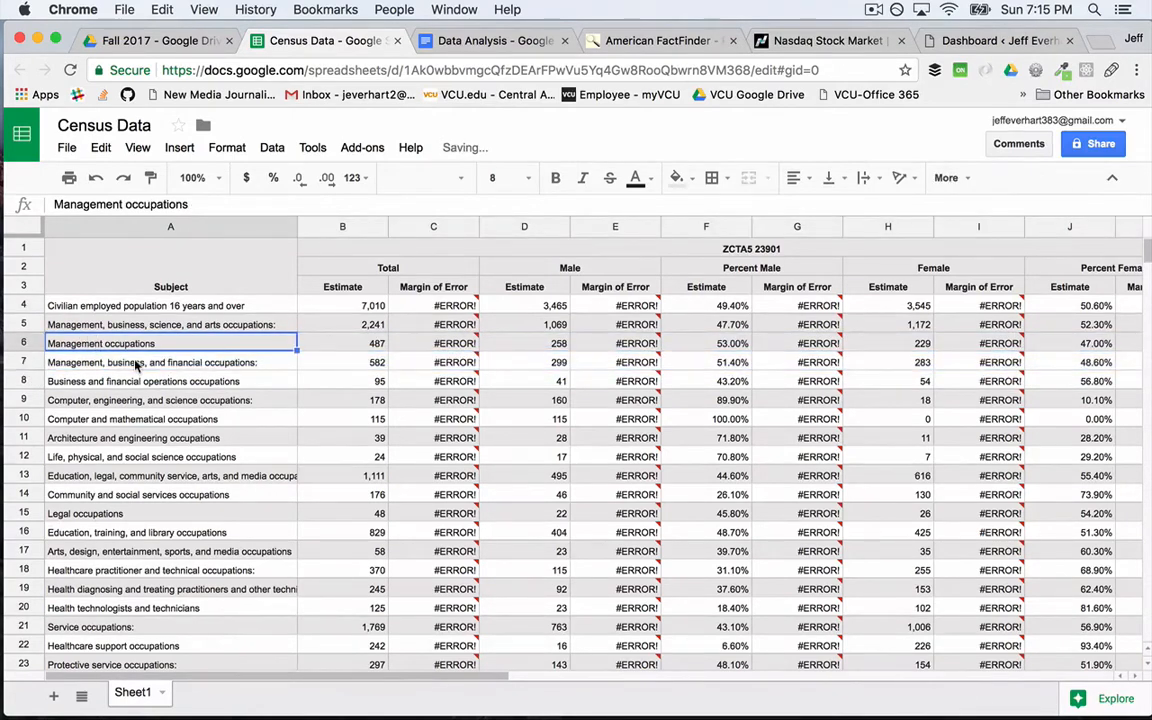
key(shift+Down)
key(shift+Down)
key(shift+Down)
key(shift+Down)
key(shift+Down)
key(shift+Down)
key(shift+Down)
key(shift+Down)
key(shift+Down)
key(shift+Down)
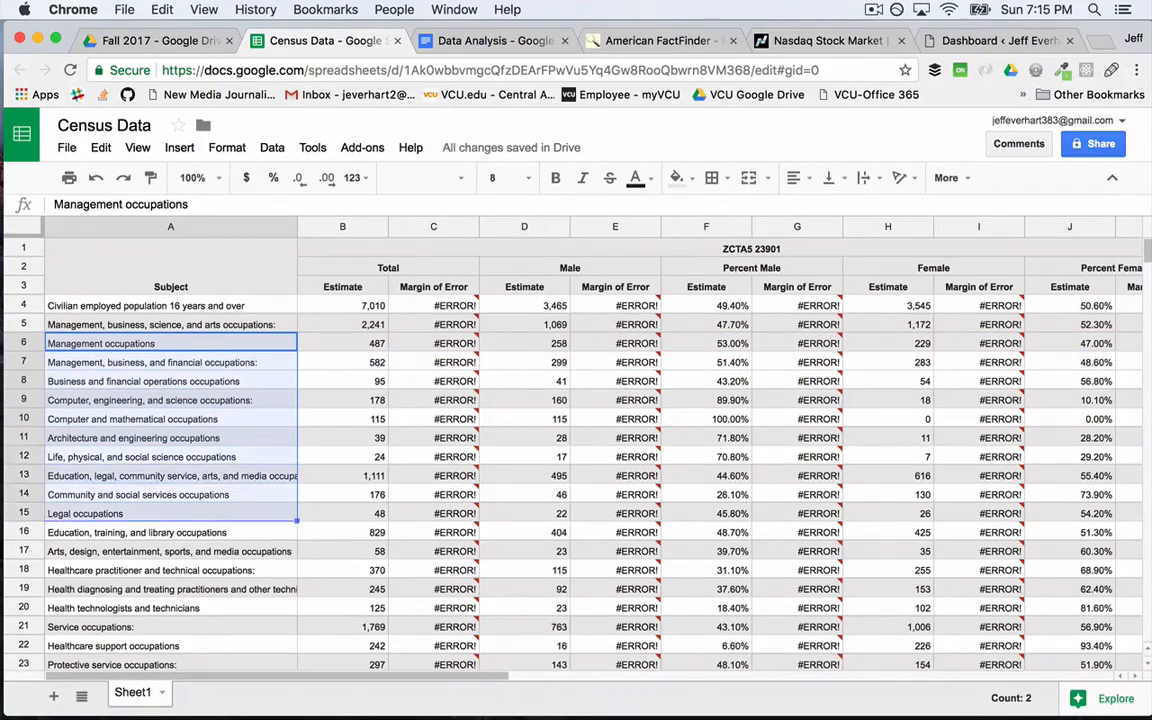
key(shift+Down)
key(shift+Down)
key(shift+Down)
key(shift+Down)
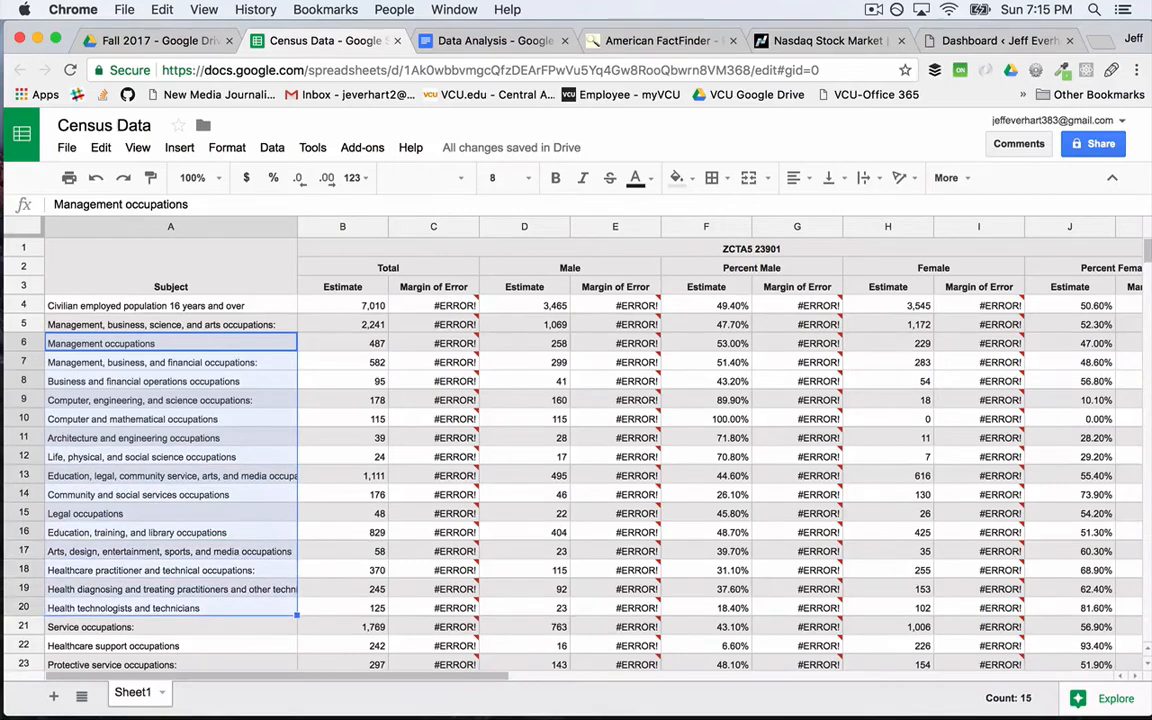
click(16, 344)
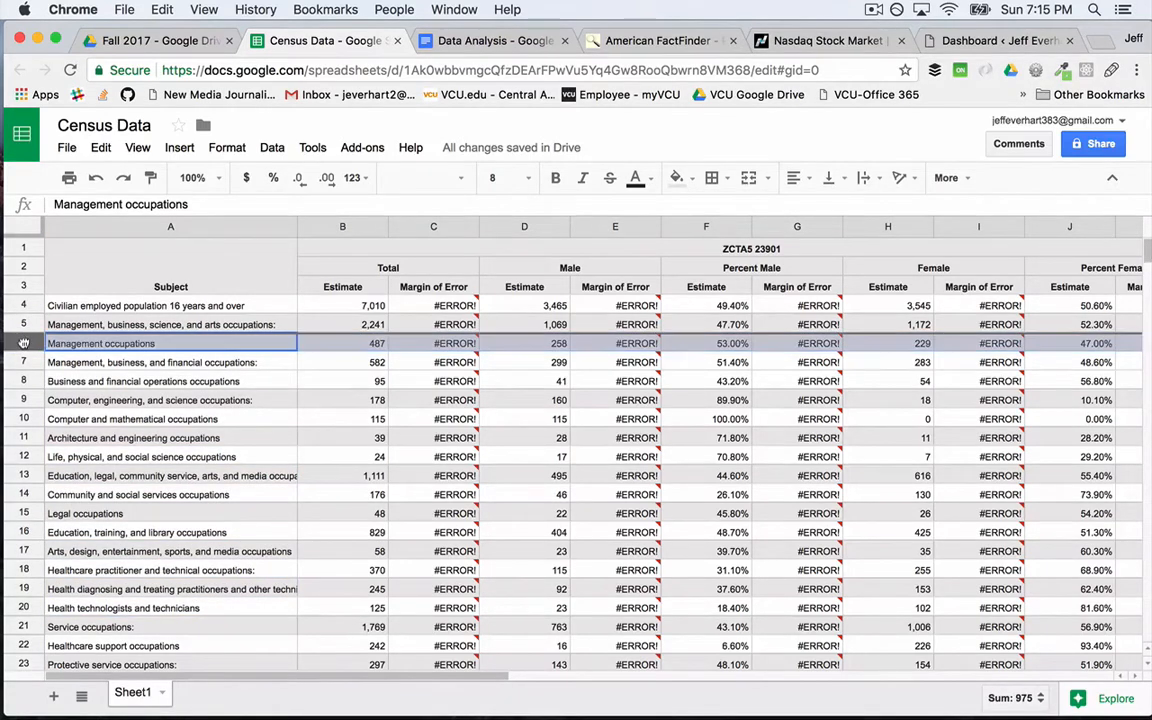
right_click(16, 344)
key(Escape)
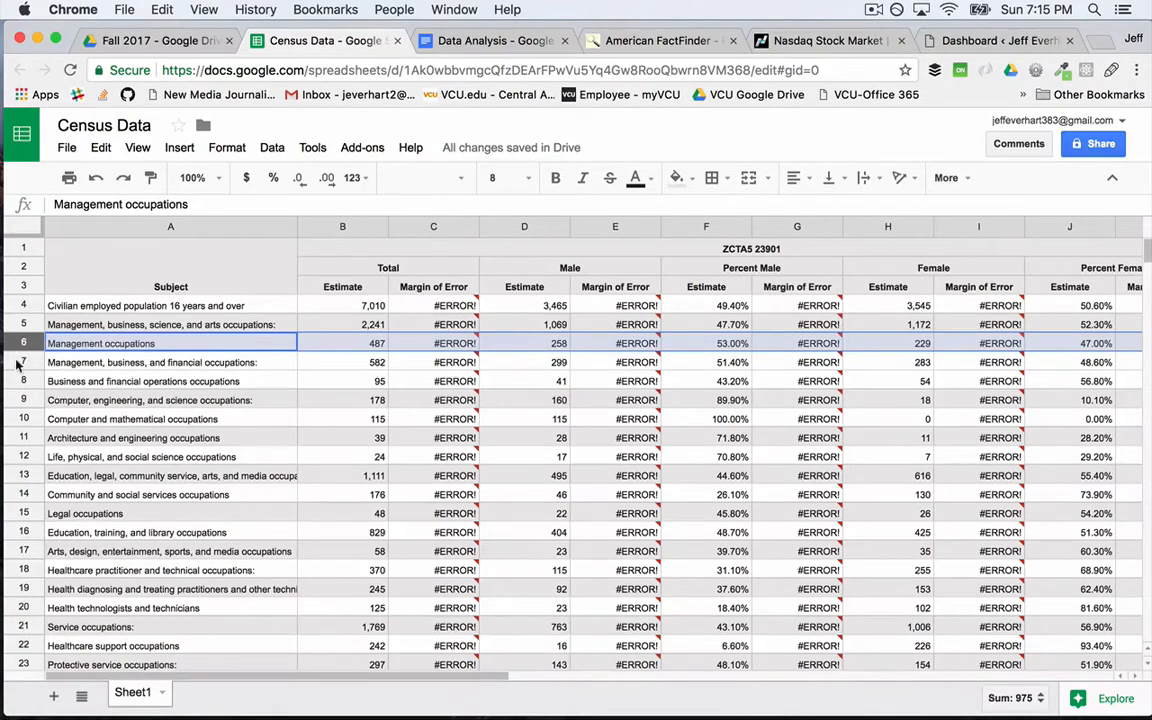
shift+click(17, 362)
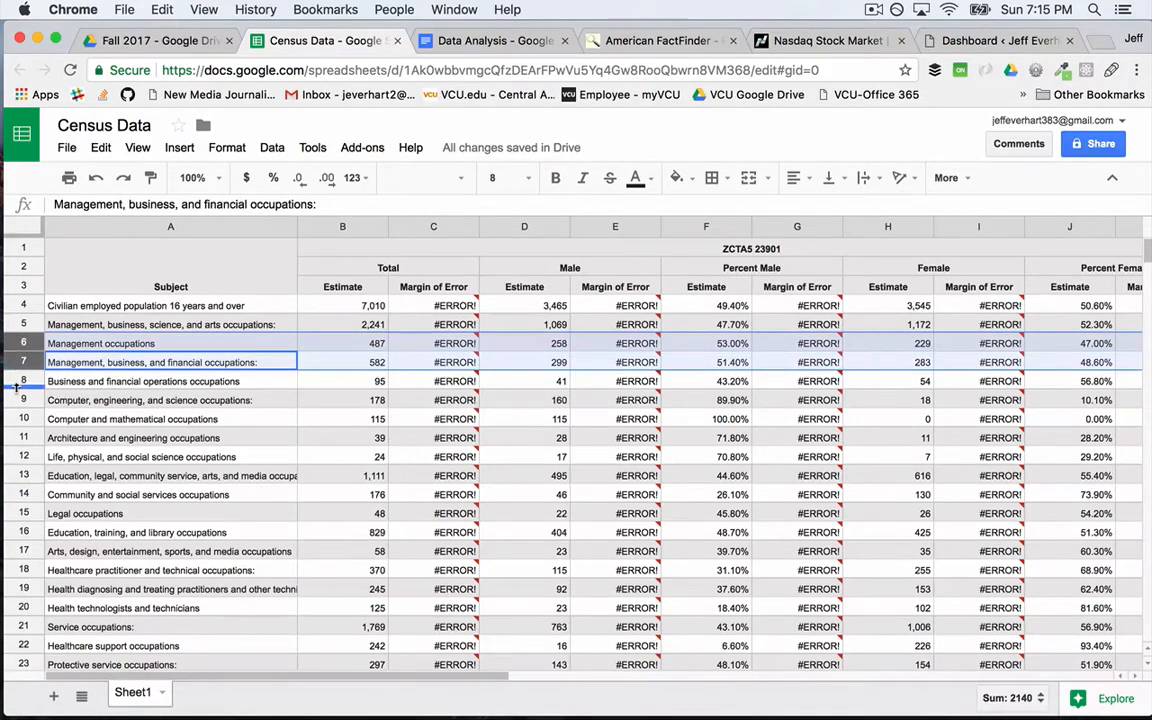
shift+click(20, 381)
shift+click(21, 400)
shift+click(19, 343)
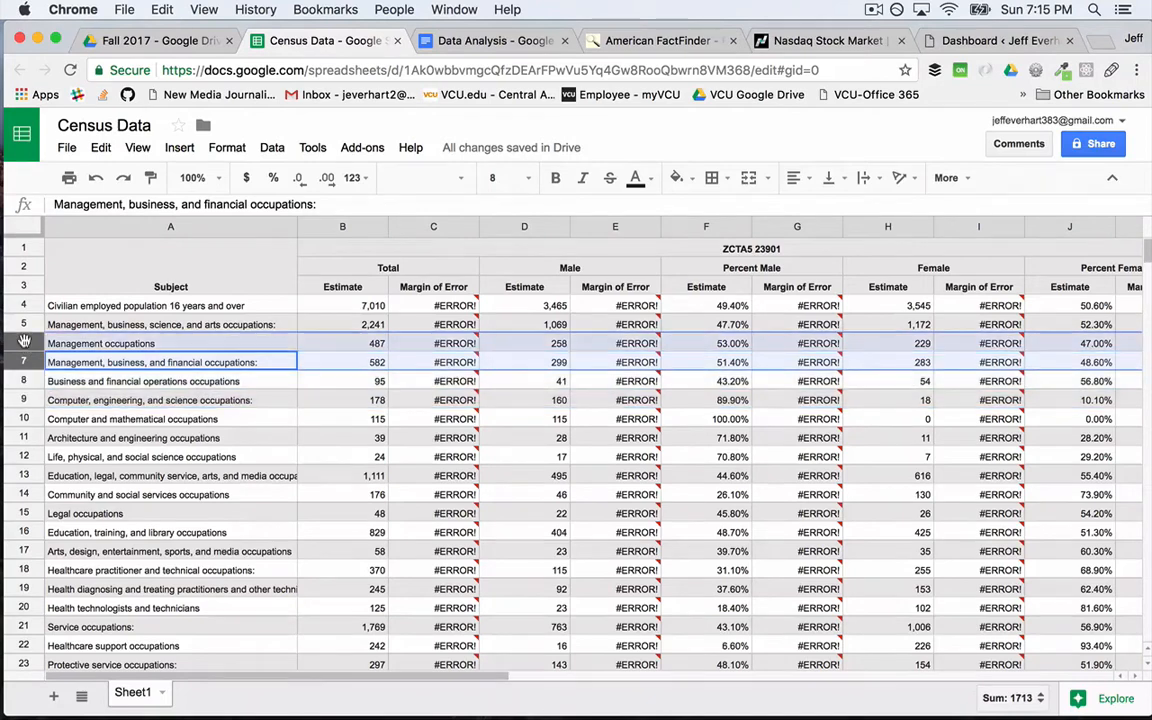
key(super+z)
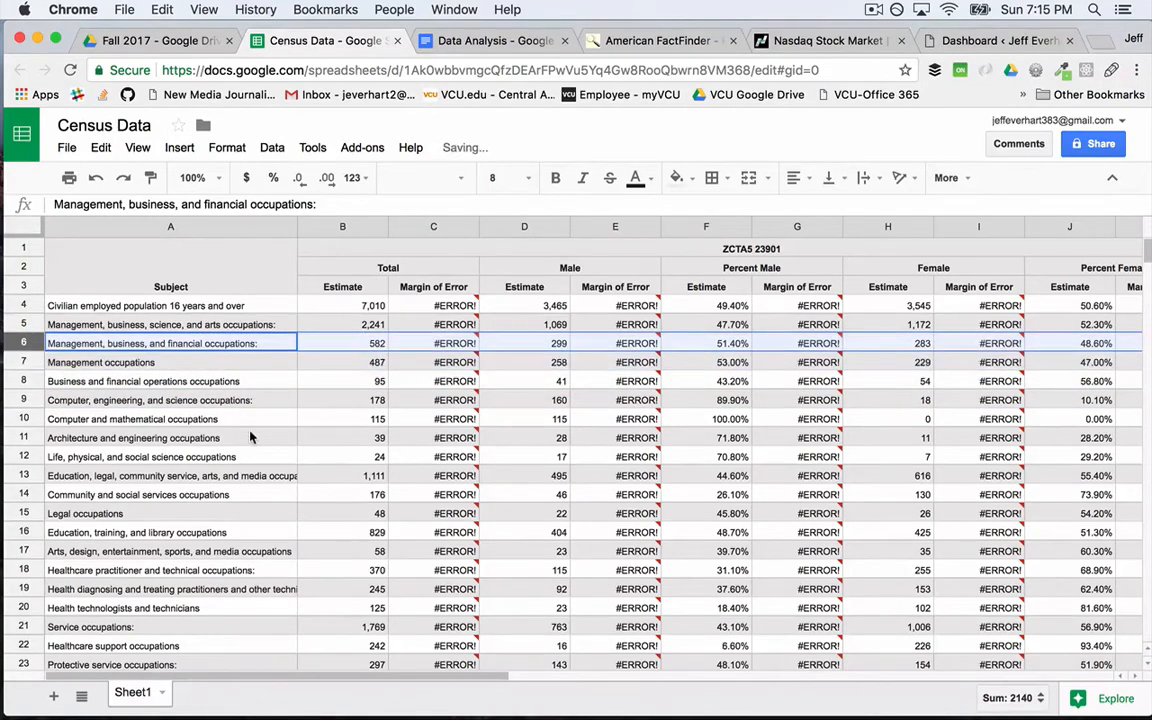
Delete rows 6 to 20, the subcategories under Management, business, science, and arts occupations
click(102, 368)
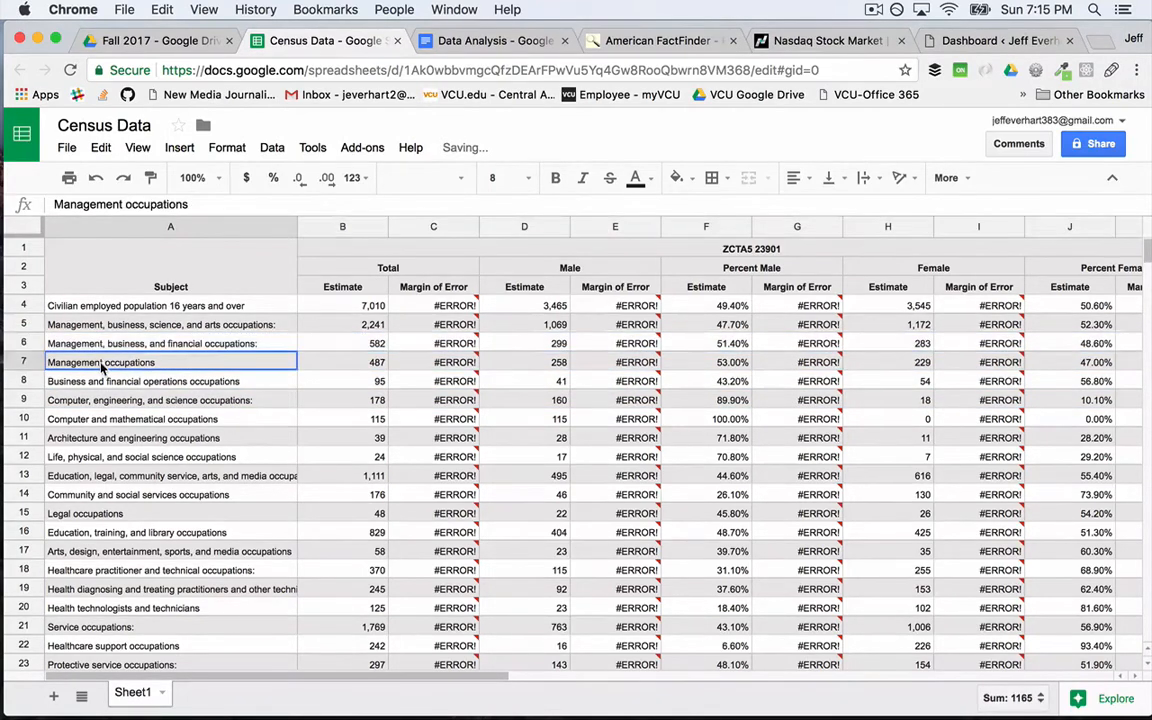
click(22, 343)
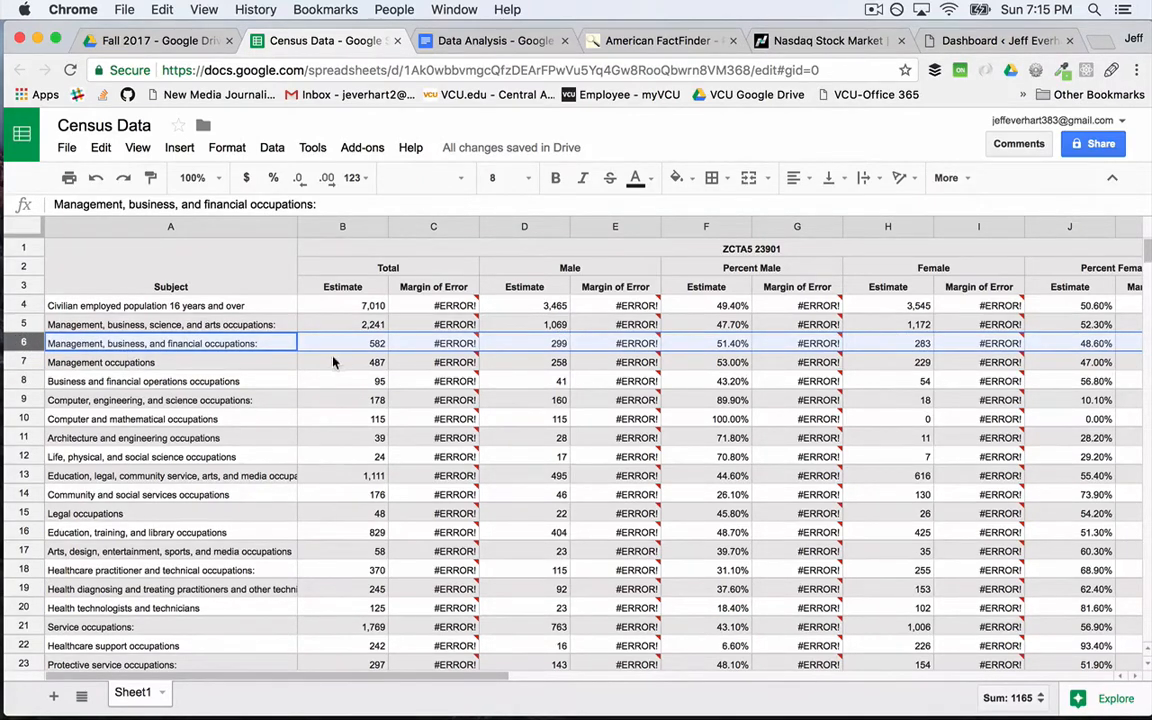
click(147, 345)
drag(35, 340, 24, 537)
shift+click(28, 607)
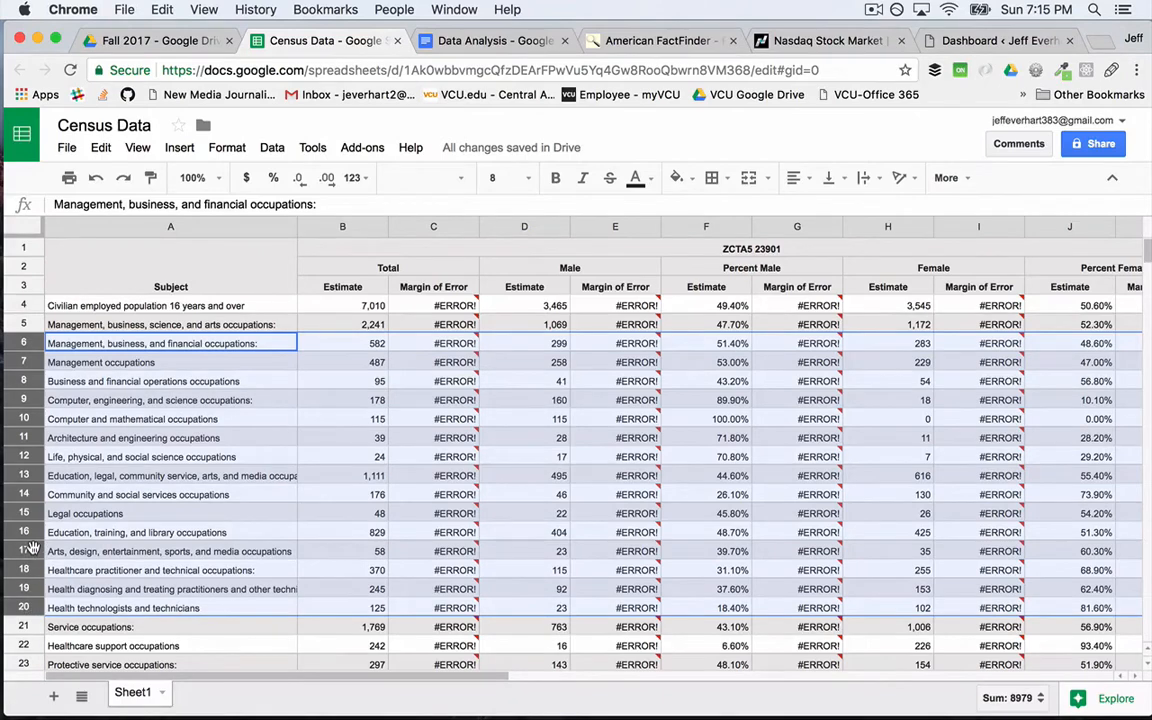
drag(32, 547, 28, 499)
right_click(28, 499)
scroll(85, 594, down, 1)
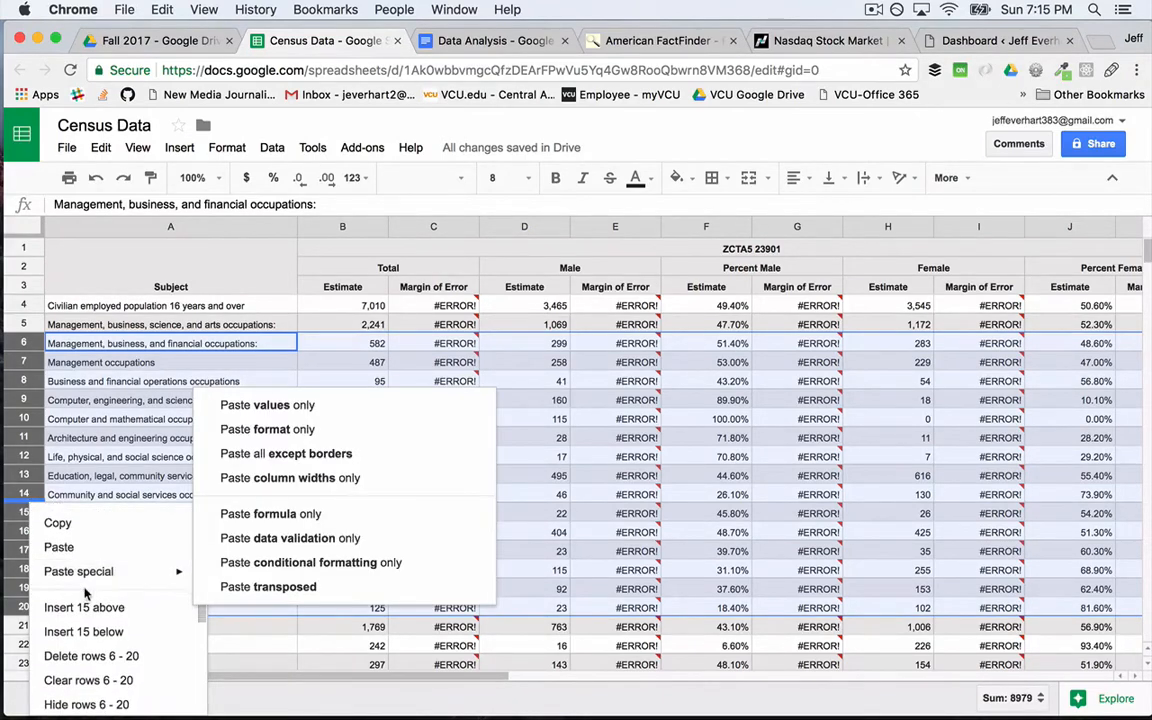
click(103, 660)
click(100, 379)
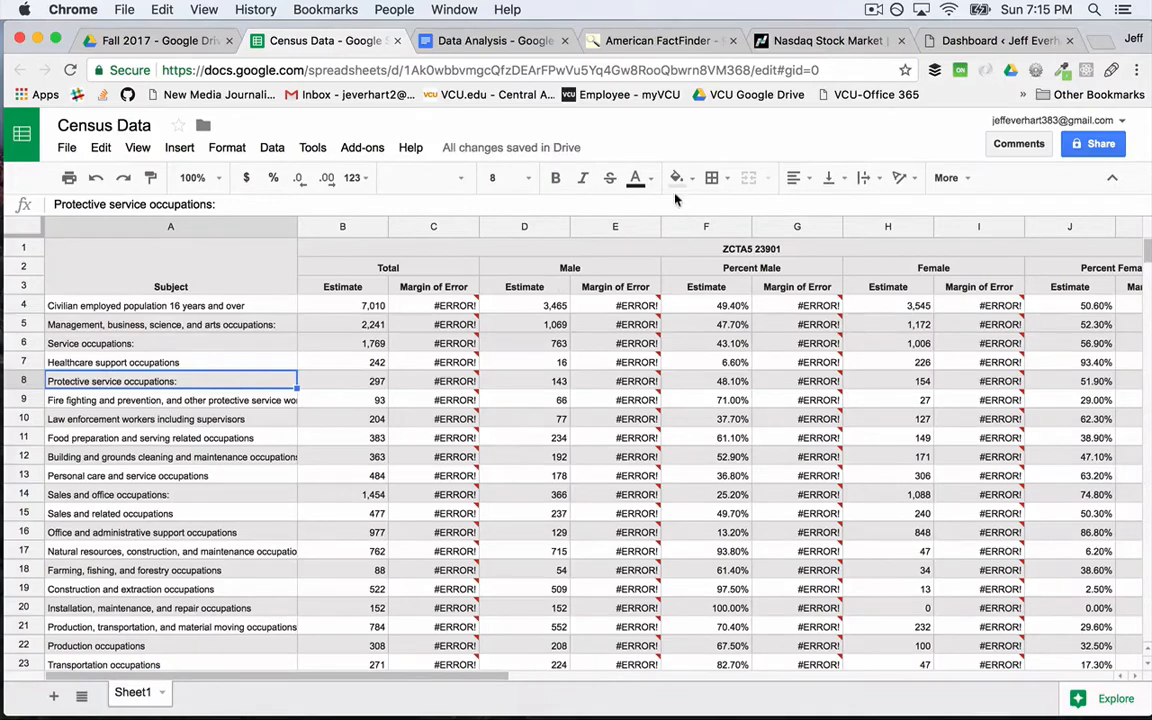
Check the Service occupations subcategories in the FactFinder table and delete their rows 7 to 13 from the Census Data spreadsheet
click(660, 40)
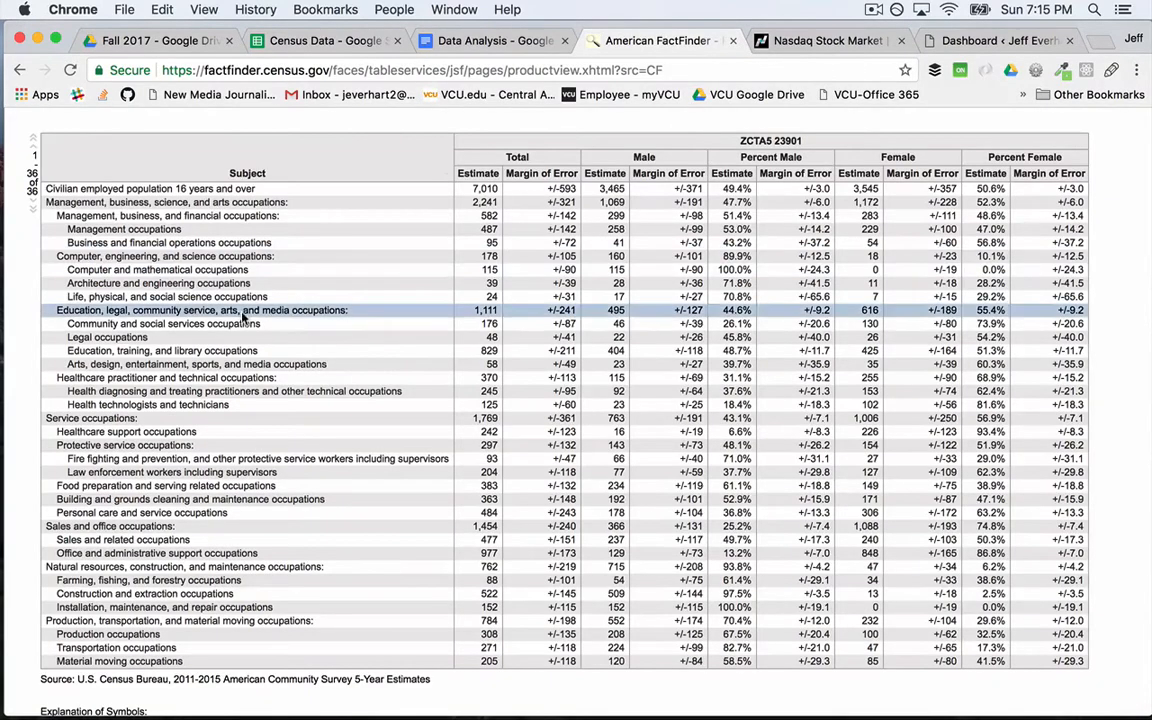
scroll(160, 425, down, 1)
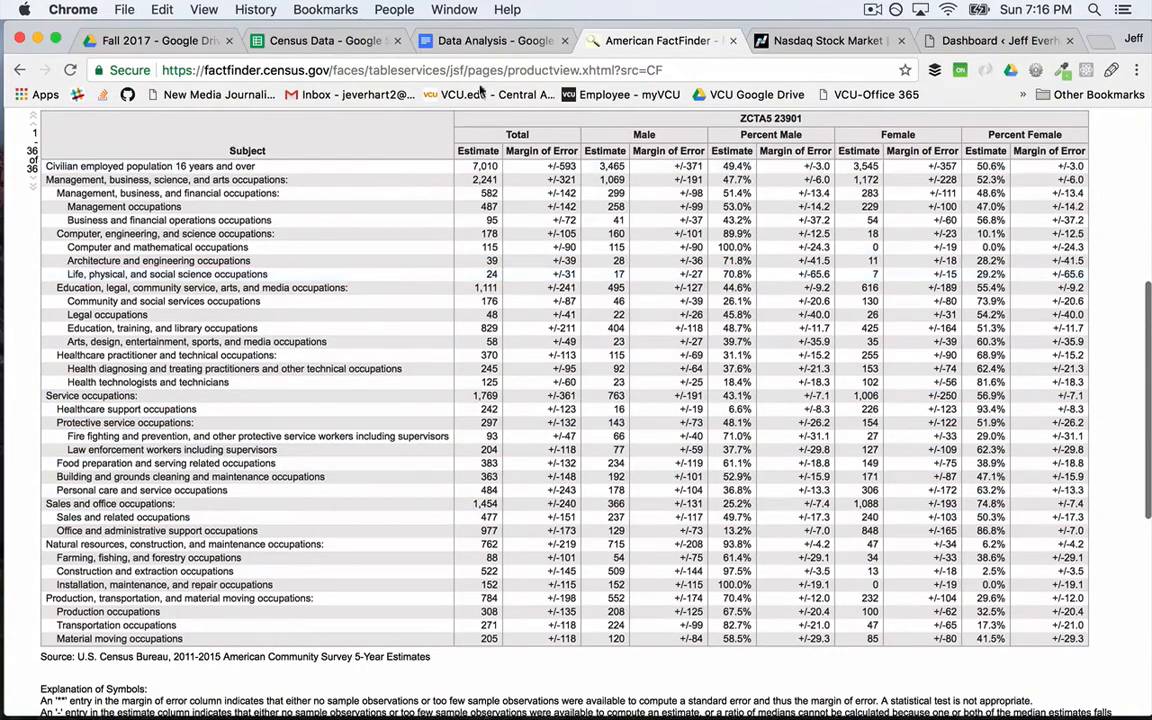
click(329, 41)
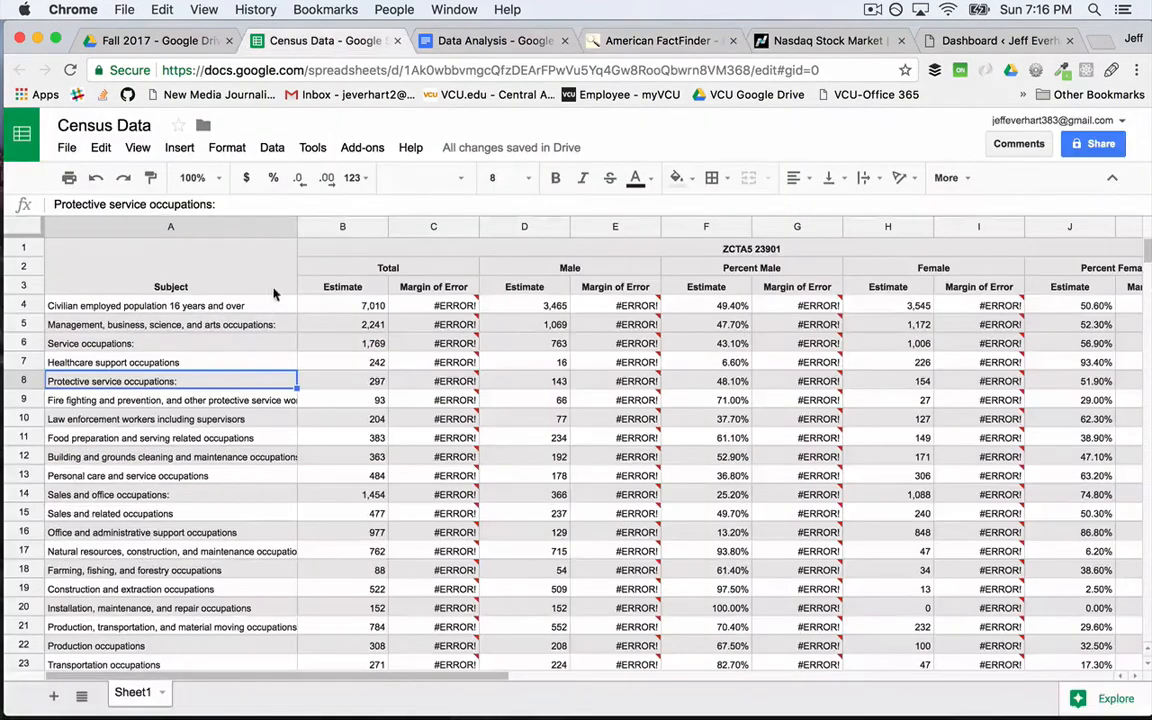
click(113, 360)
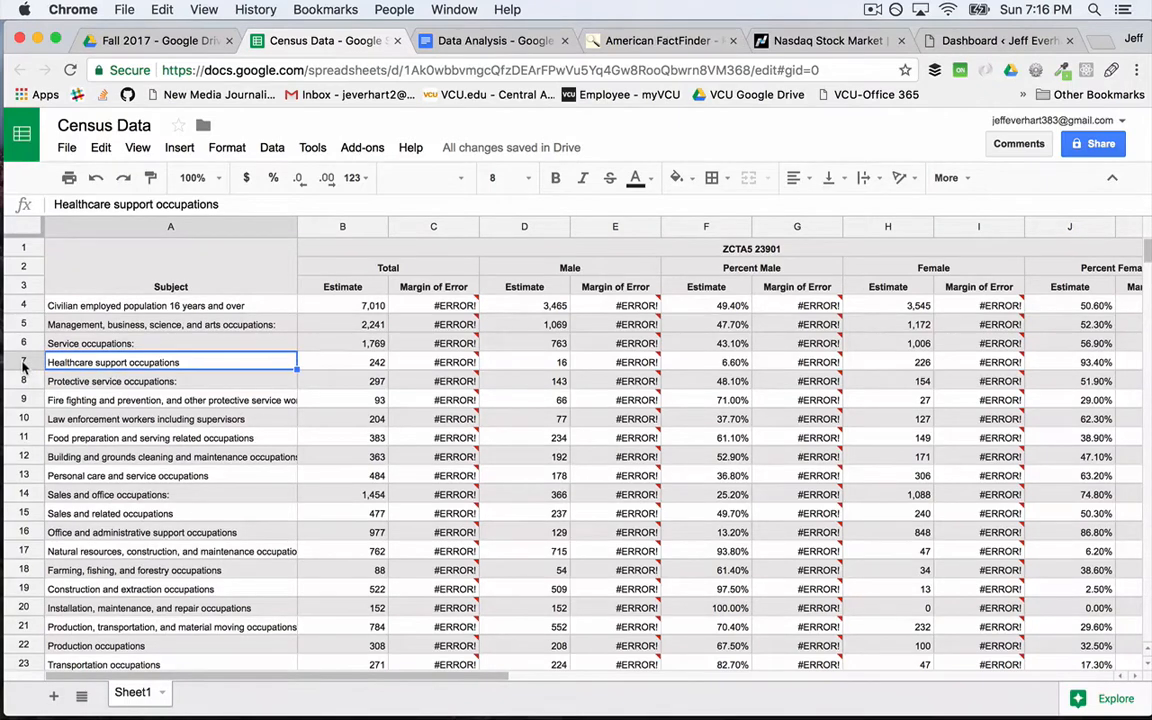
right_click(22, 365)
click(18, 362)
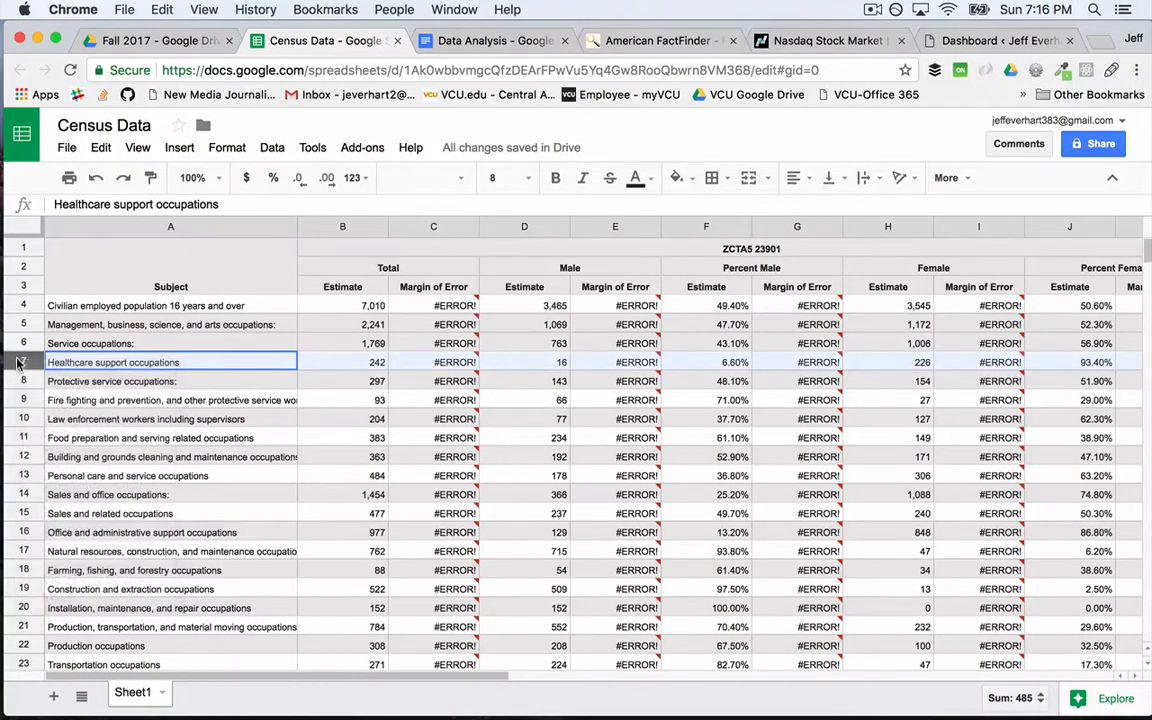
drag(18, 365, 24, 482)
right_click(22, 442)
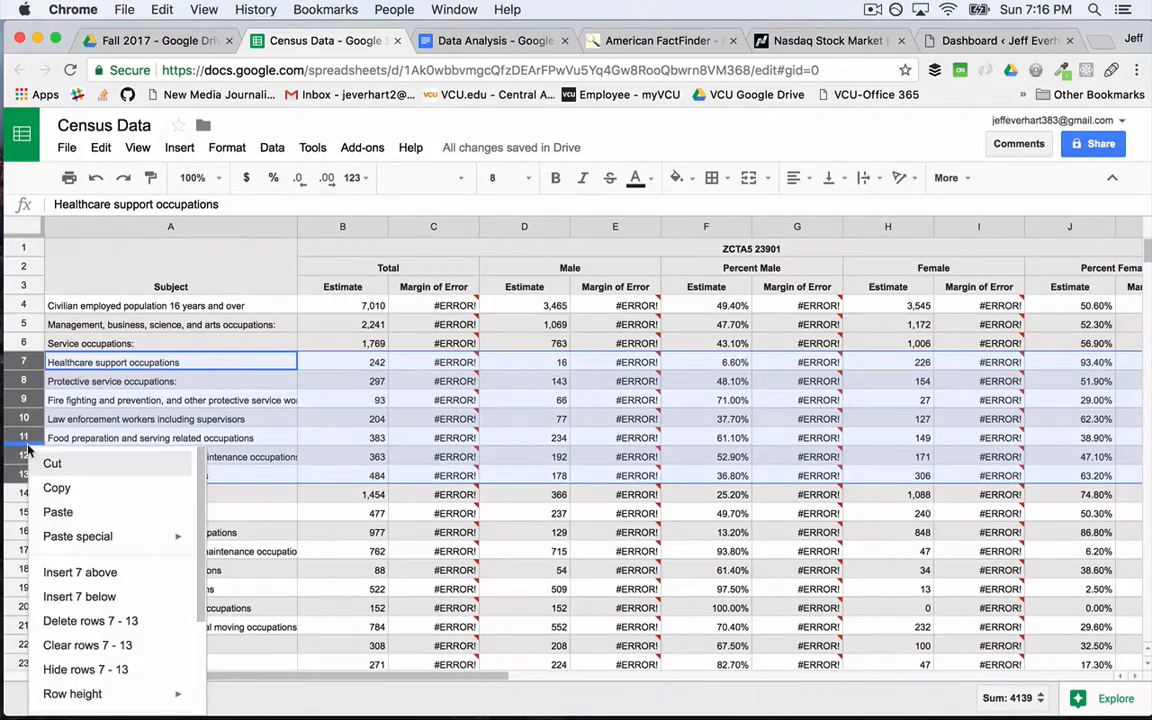
click(90, 620)
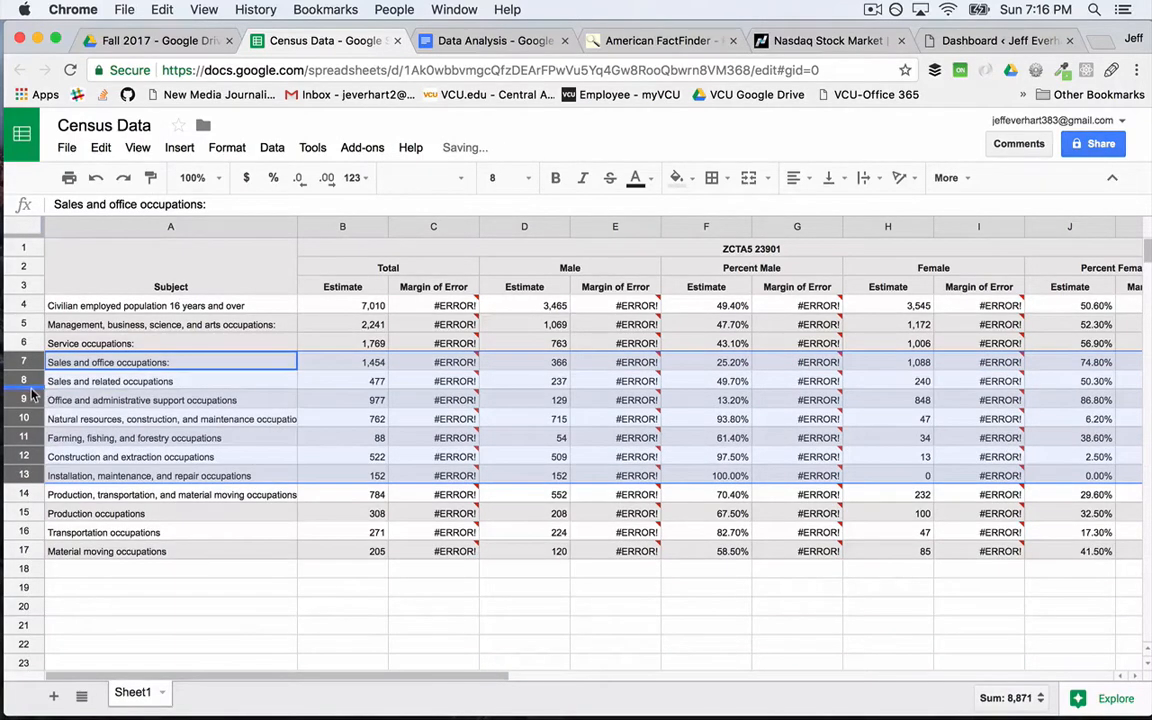
Check the Sales and office subcategories in the FactFinder table and delete their rows 8 to 9 from the Census Data spreadsheet
click(648, 42)
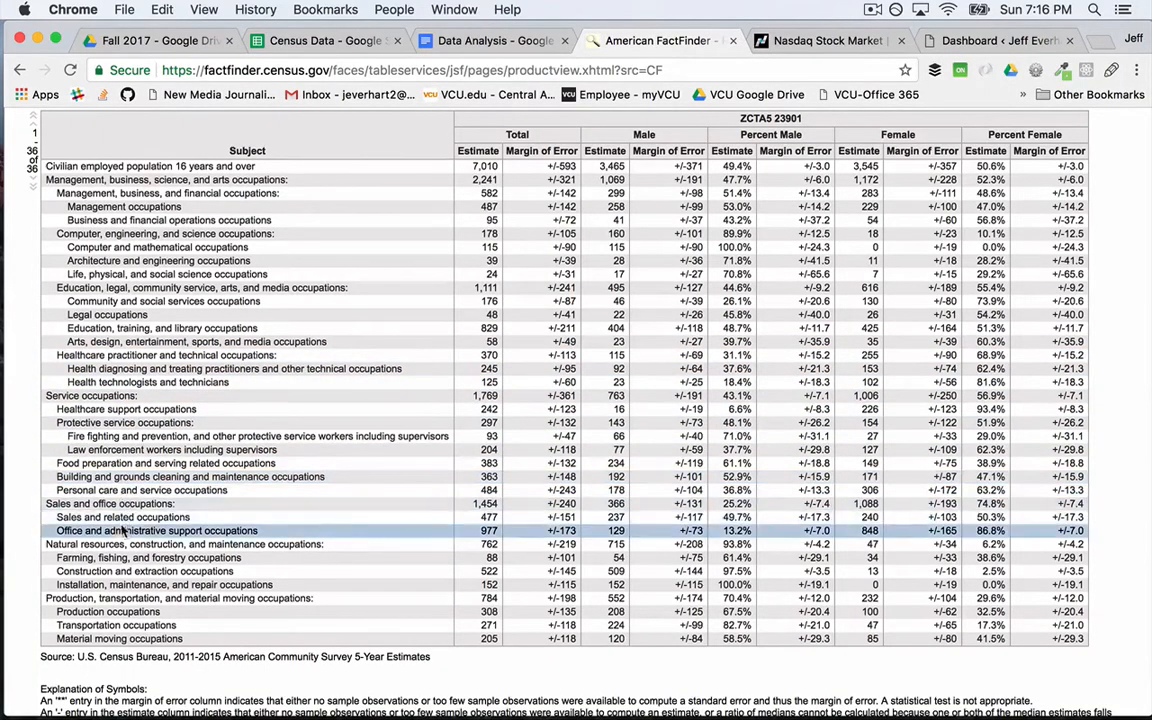
click(327, 42)
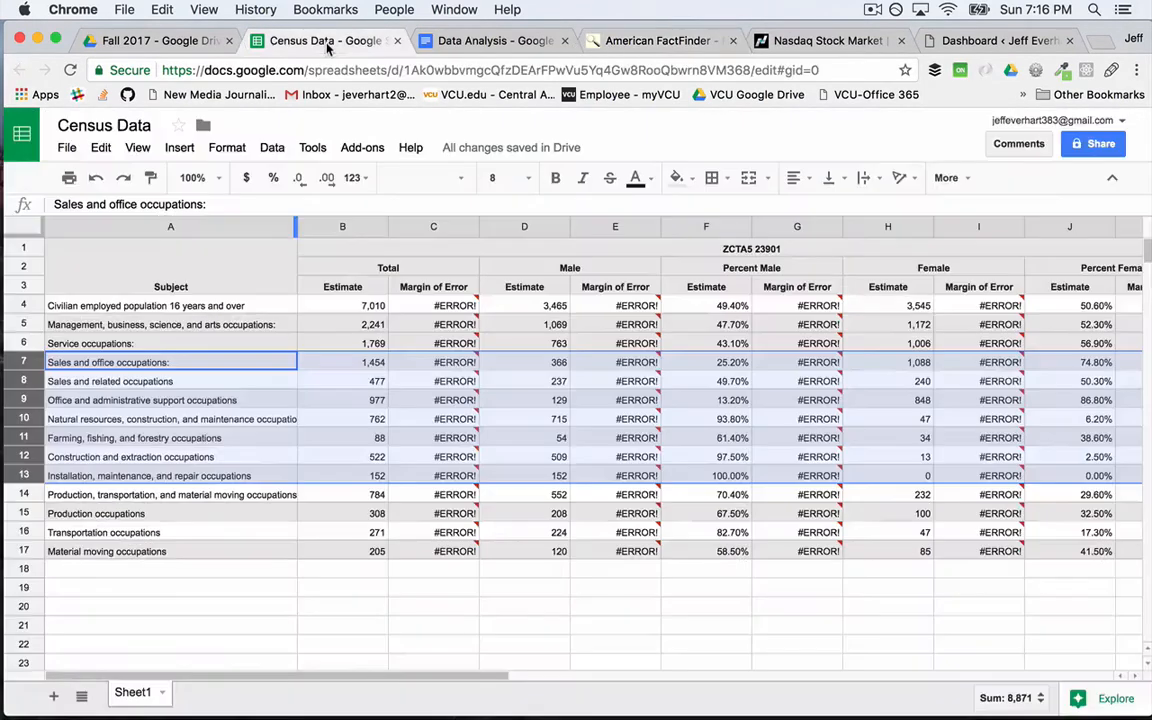
click(128, 402)
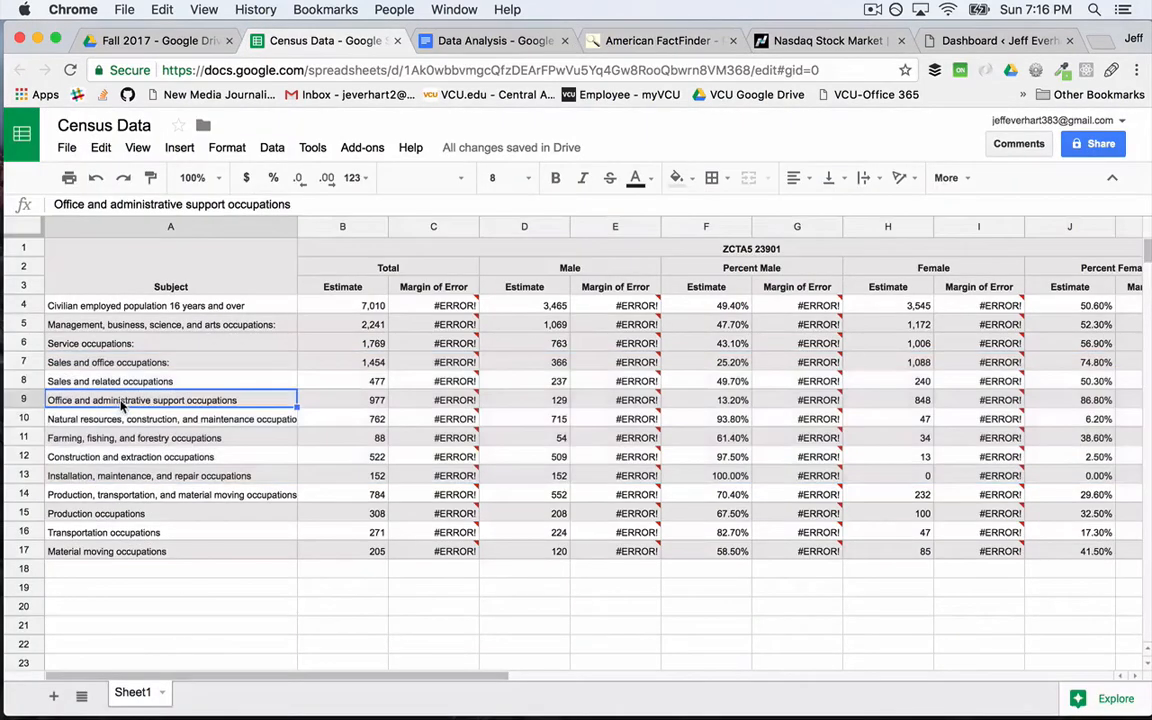
drag(20, 381, 22, 399)
right_click(22, 392)
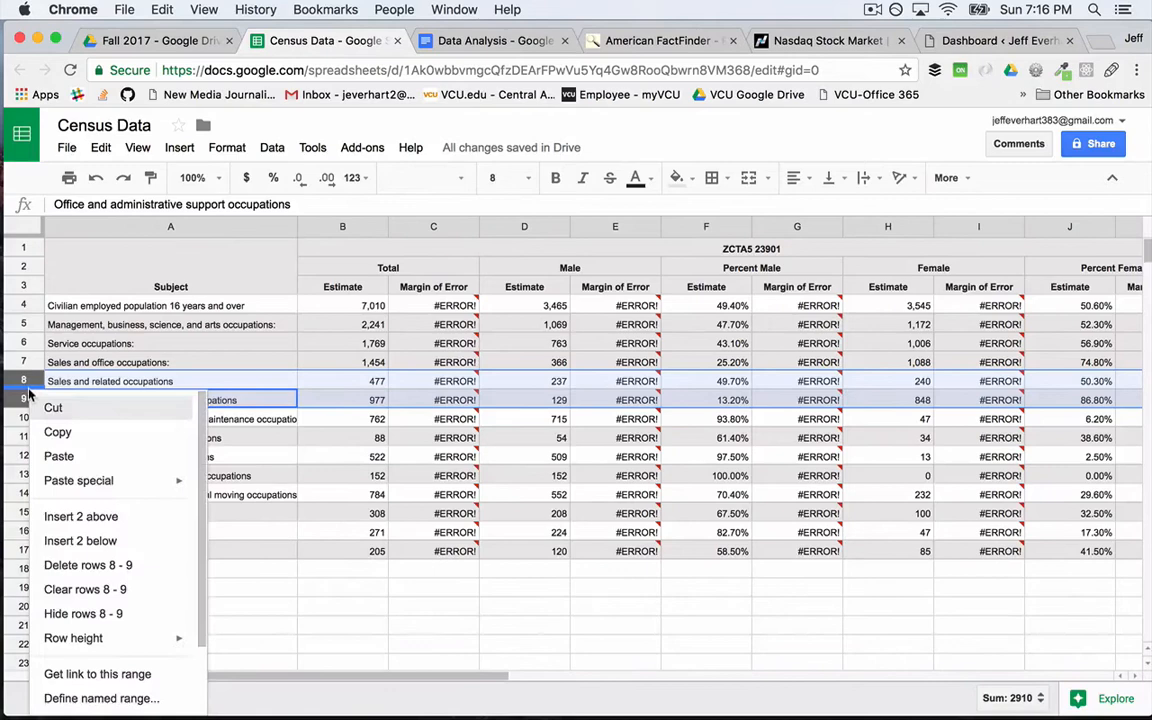
click(90, 565)
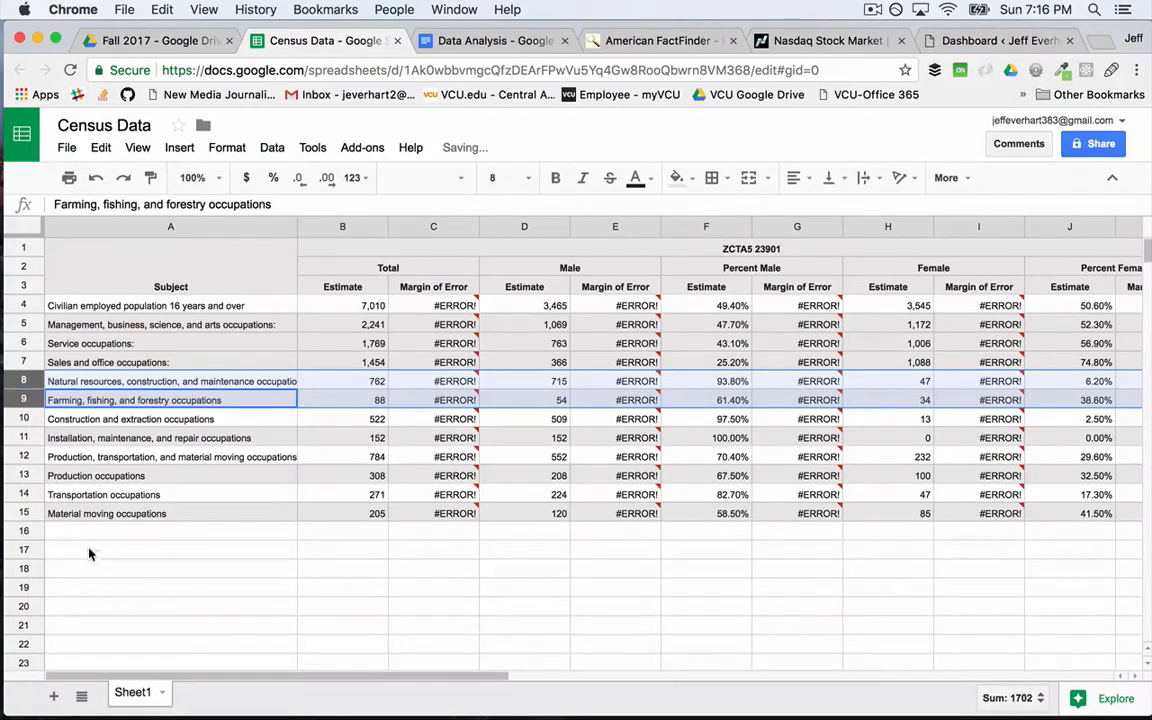
Delete rows 9 to 11, the subcategories under Natural resources, construction, and maintenance occupations
click(20, 400)
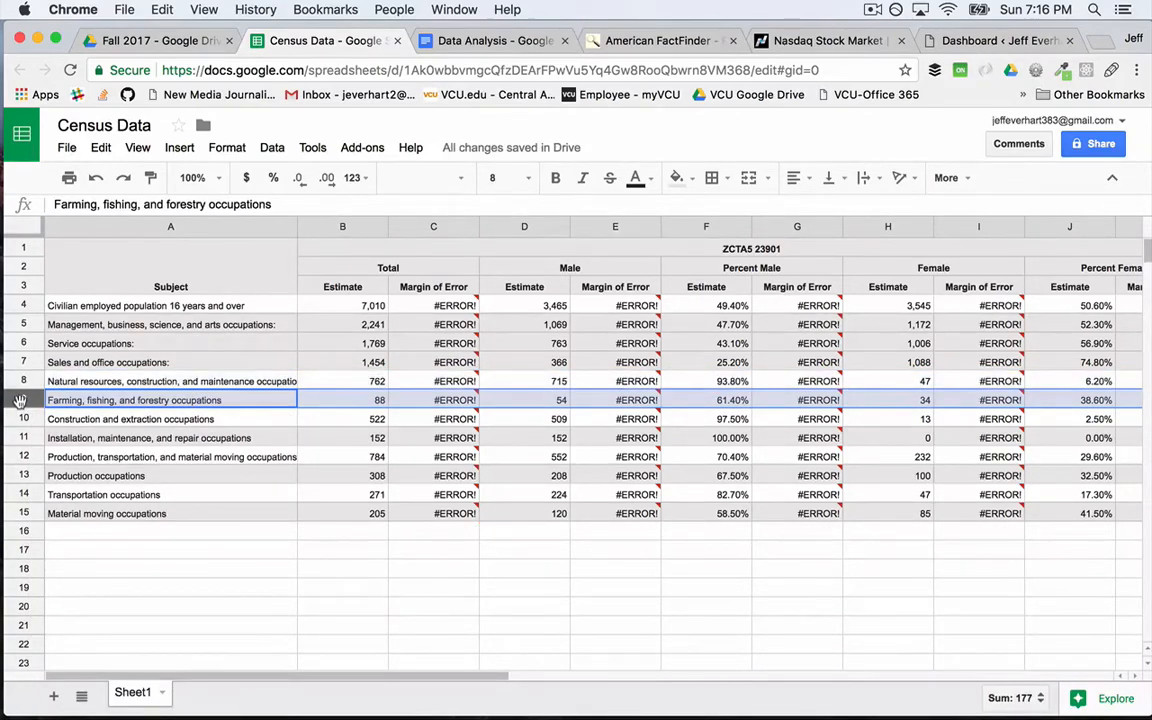
drag(20, 400, 23, 438)
right_click(23, 438)
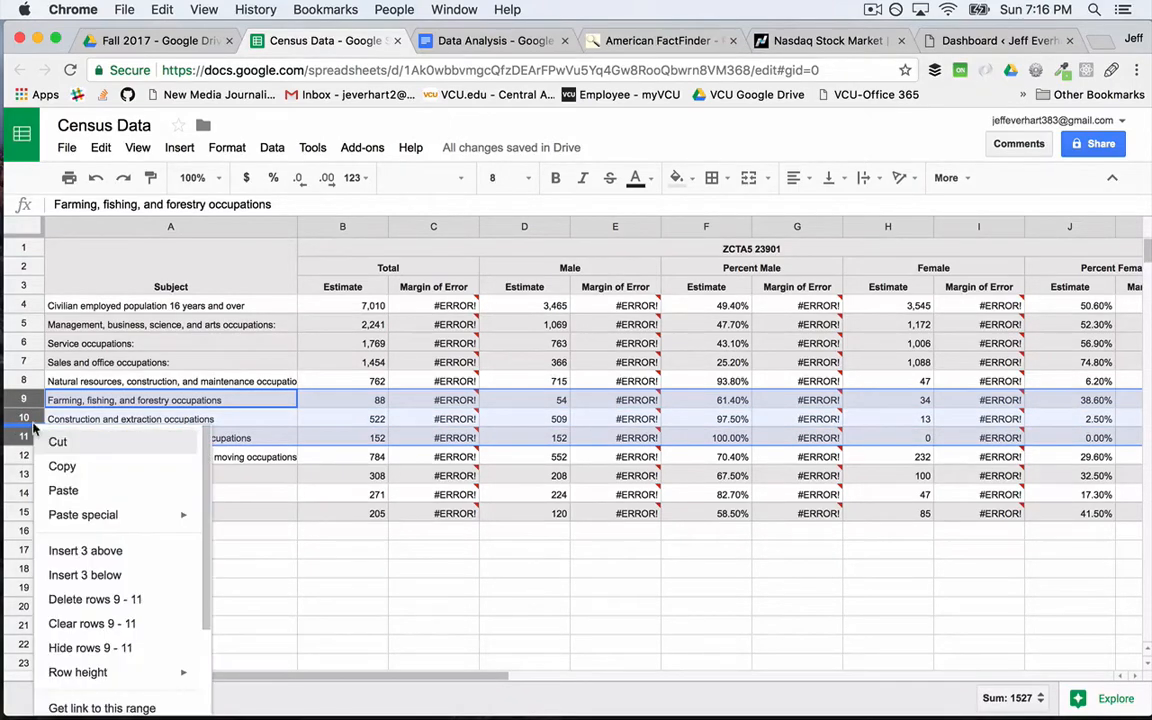
click(101, 599)
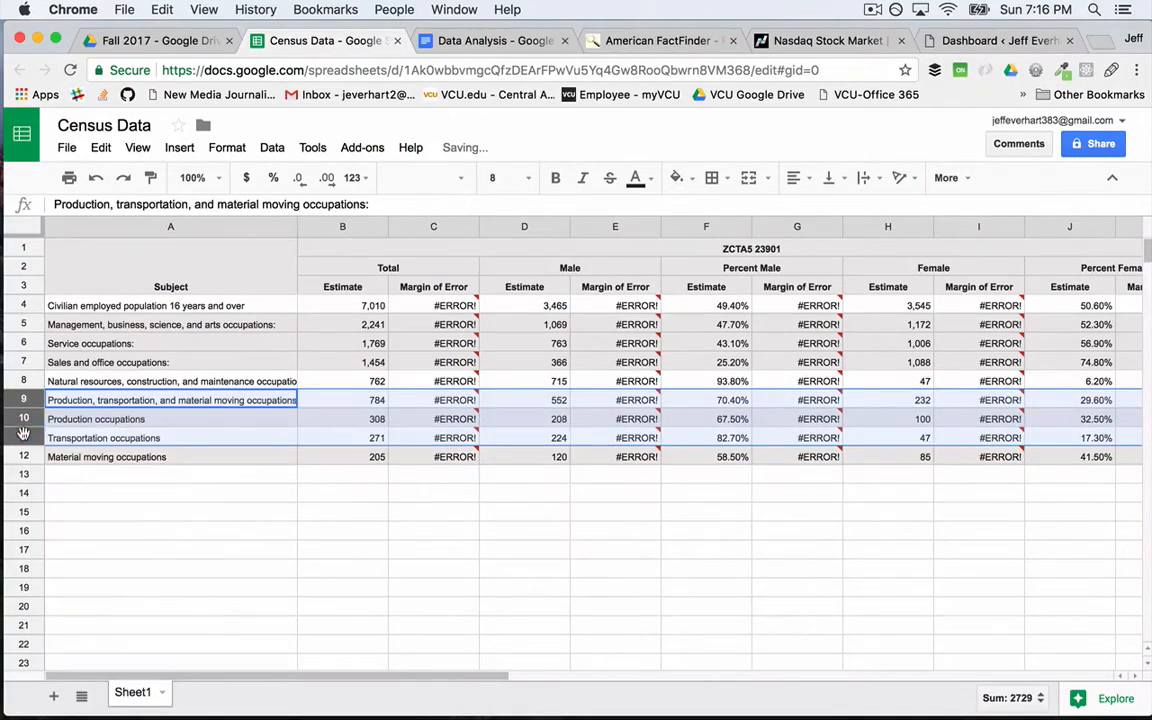
click(322, 440)
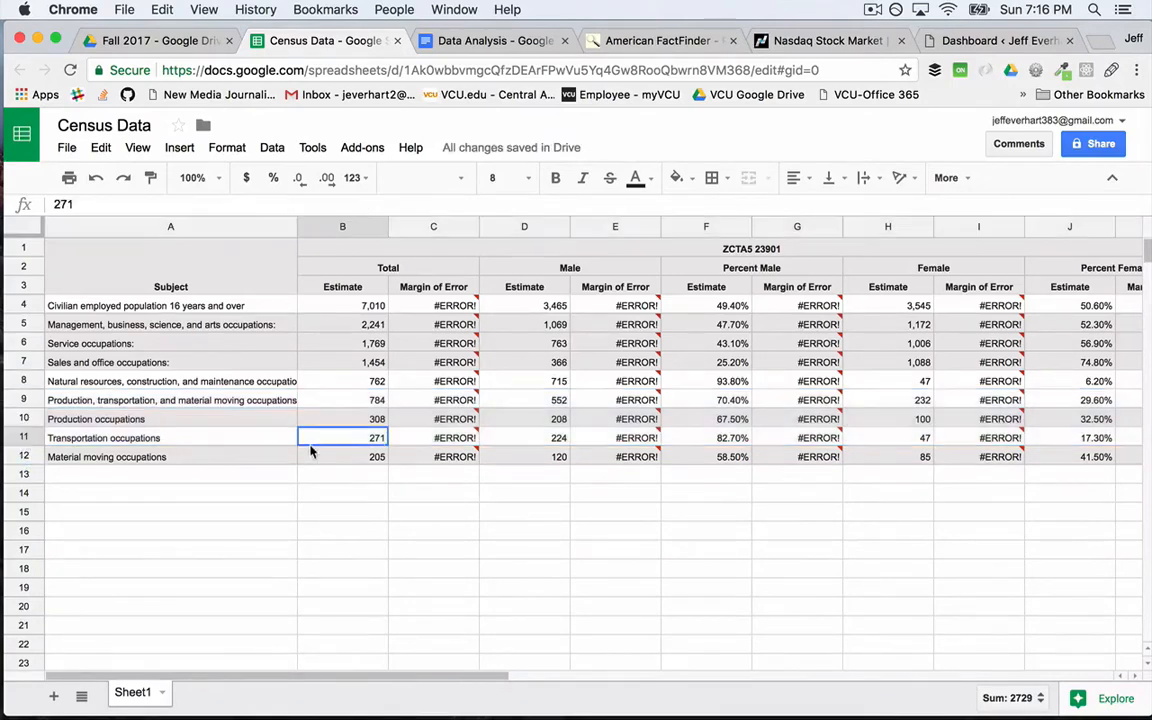
Clear the Total margin of error values in C4:C12 and the Male margin of error column with its header in E3:E12
drag(448, 303, 461, 458)
click(458, 318)
key(Delete)
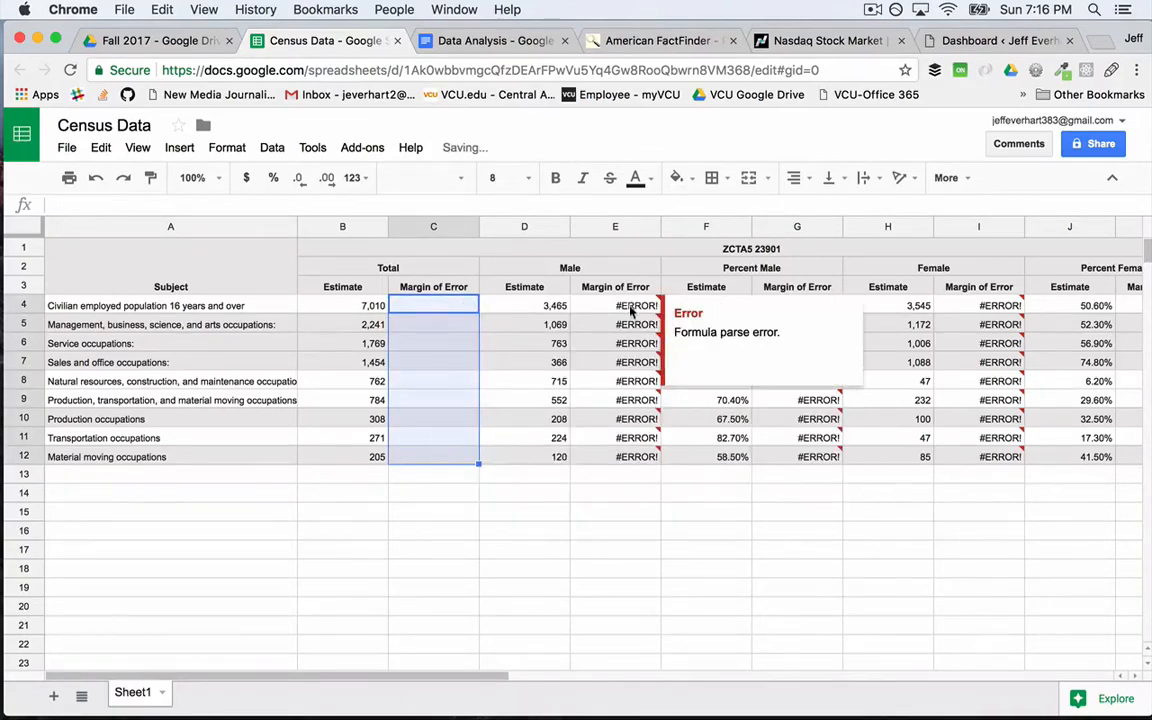
drag(627, 288, 615, 457)
key(Delete)
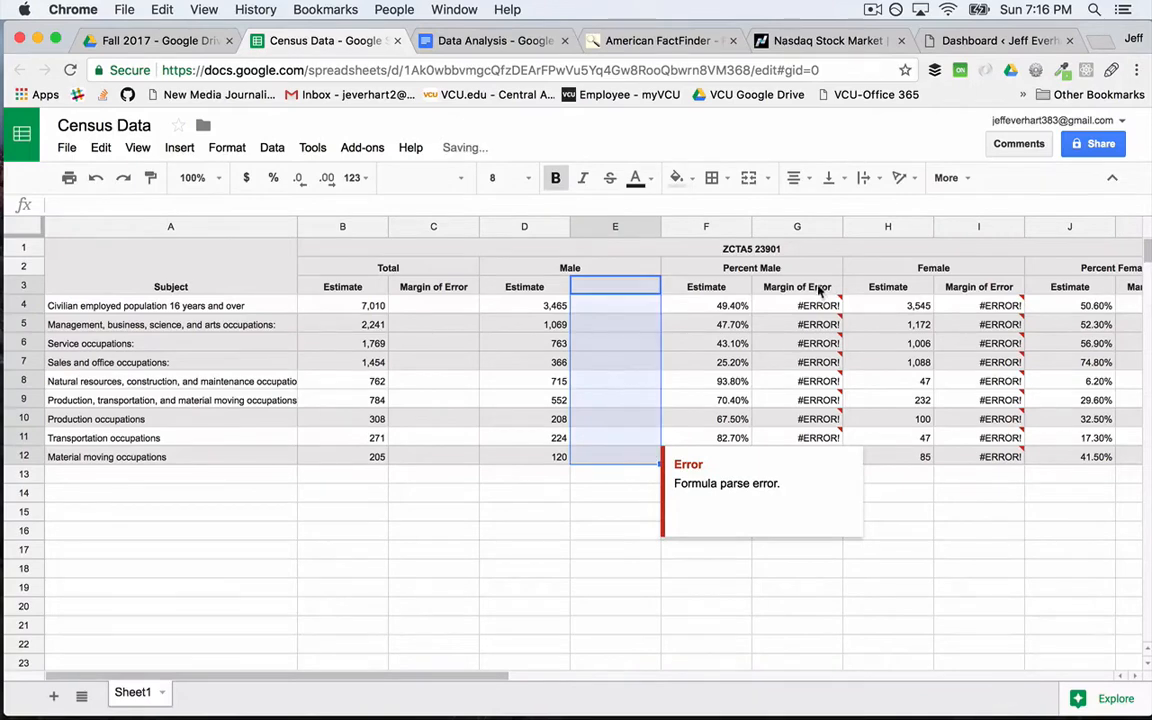
Clear the margin of error headers and values for Percent Male in G3:G12 and Female in I3:I12
drag(812, 291, 842, 455)
key(Delete)
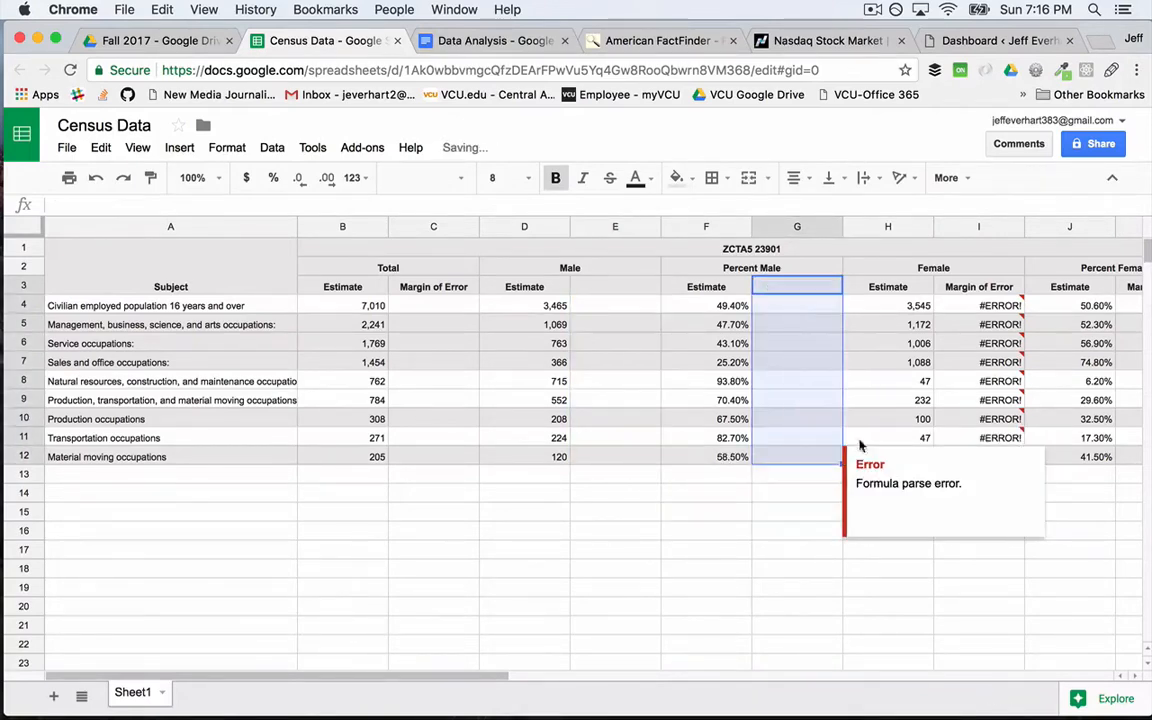
click(985, 290)
drag(985, 290, 993, 460)
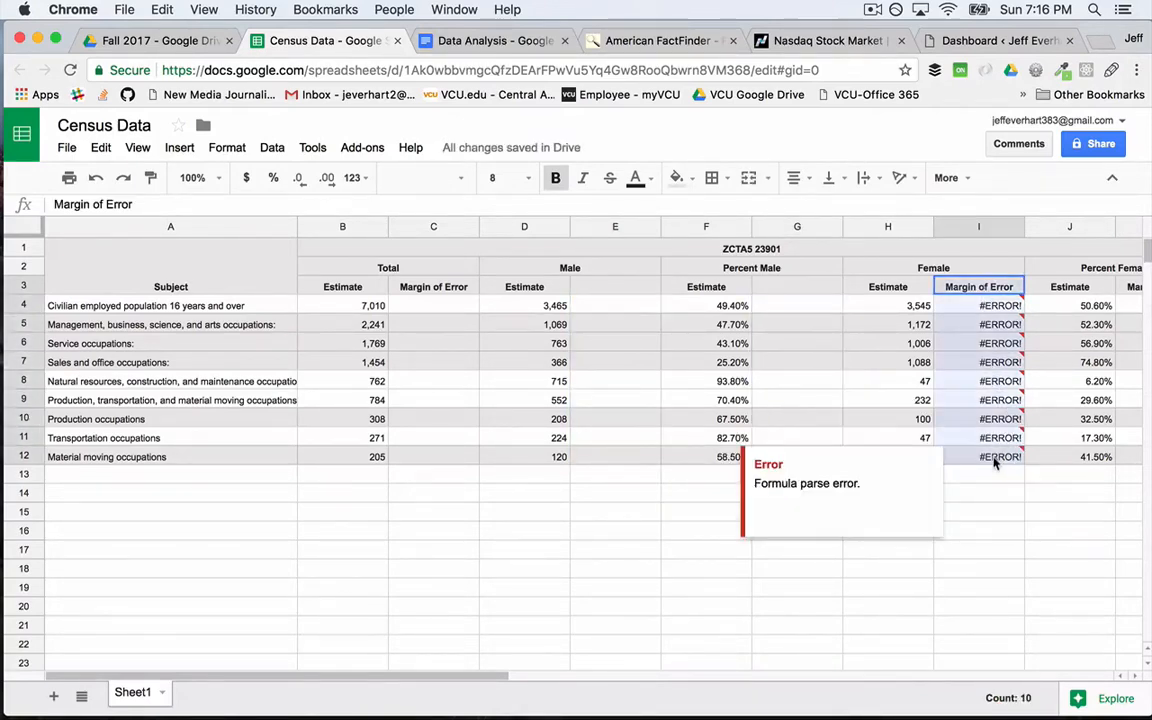
key(Delete)
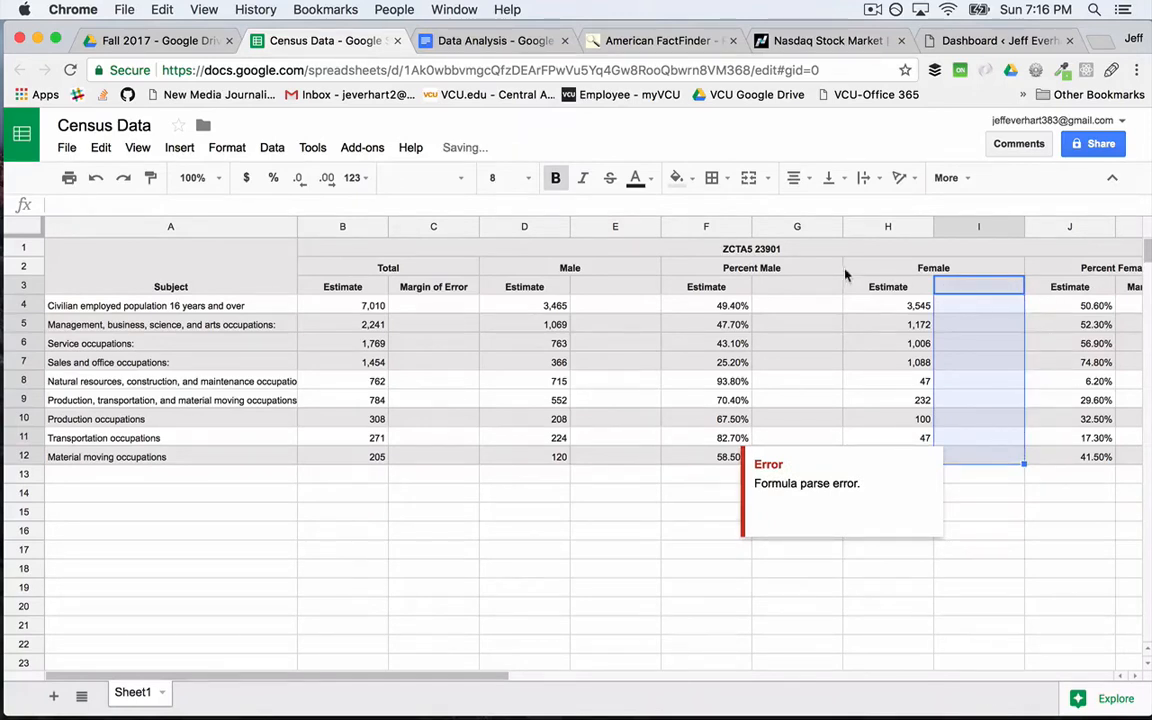
Narrow the emptied columns G and I to about half their width or less
click(843, 268)
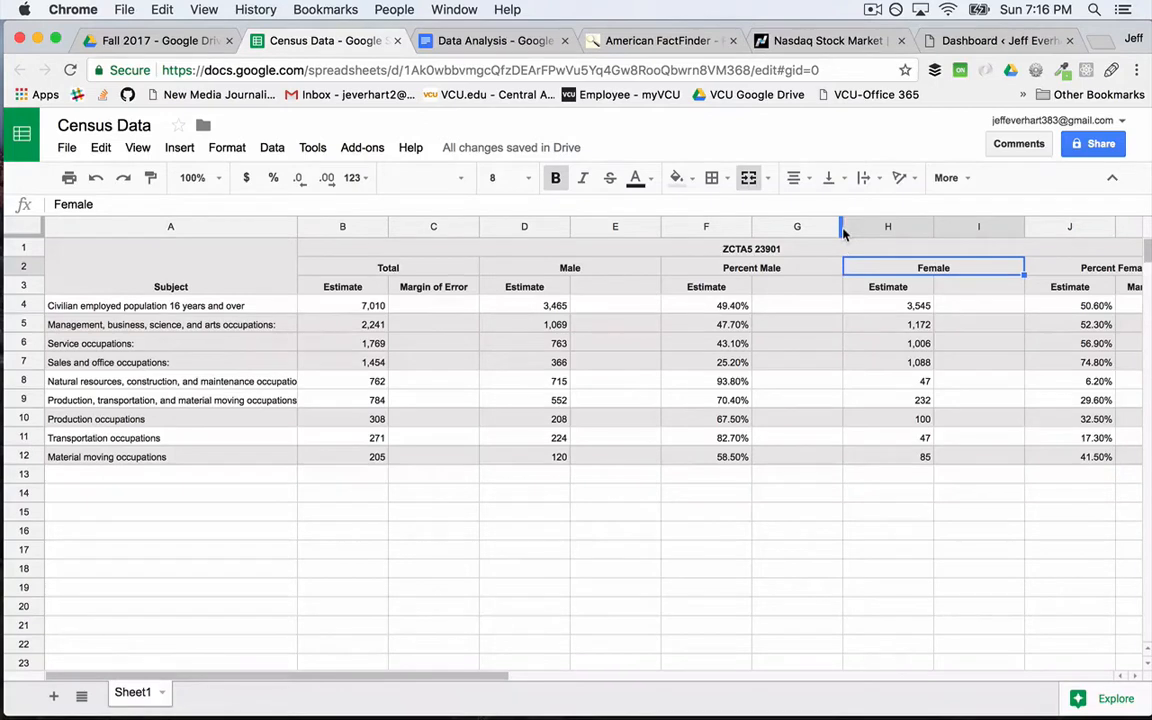
drag(843, 229, 797, 229)
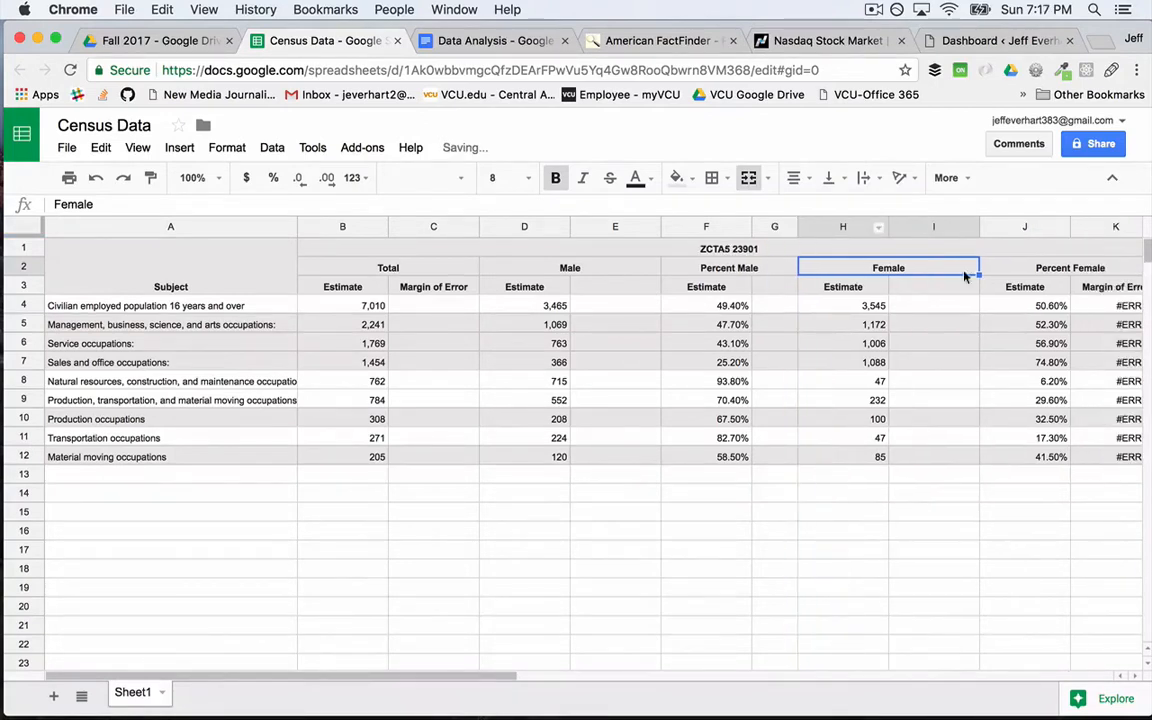
drag(979, 227, 924, 227)
Clear the Percent Female margin of error header and values in K3:K12
click(1073, 289)
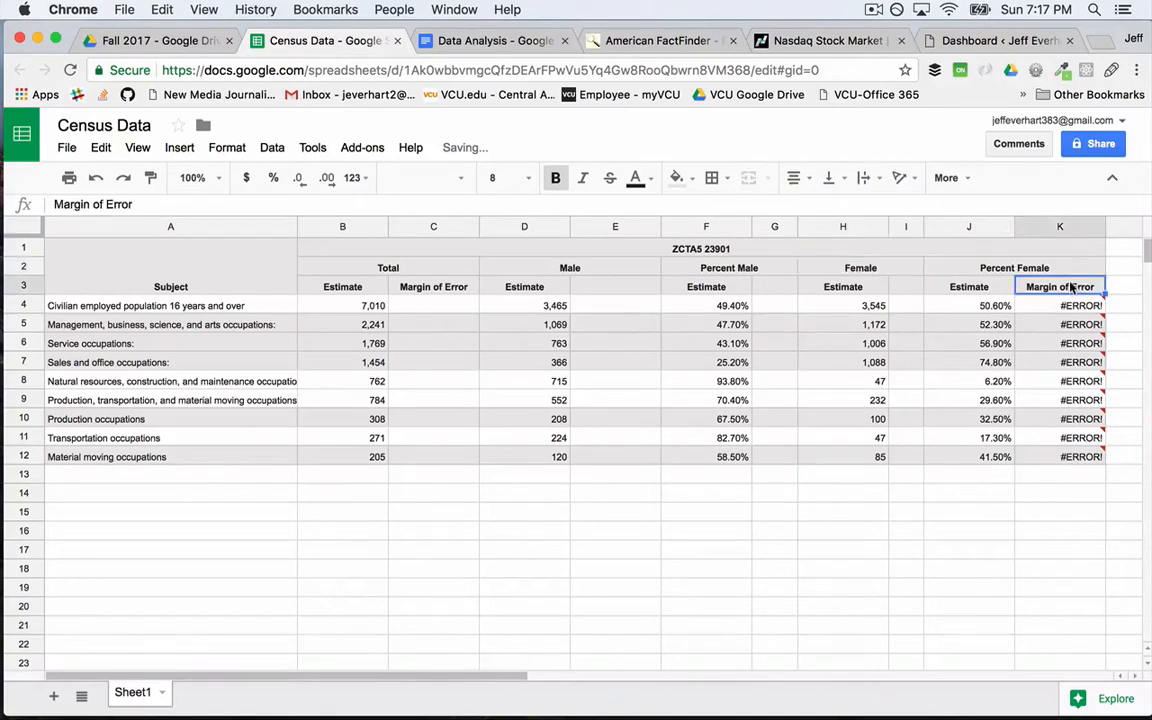
drag(1073, 289, 1073, 456)
key(Delete)
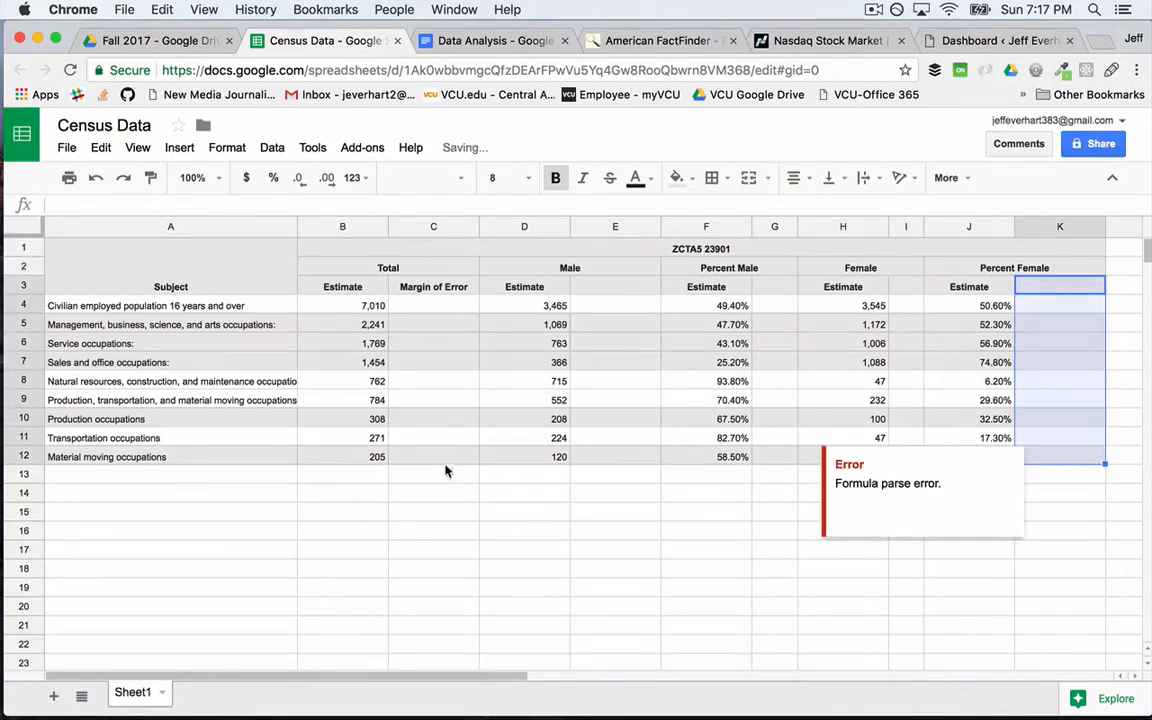
click(405, 530)
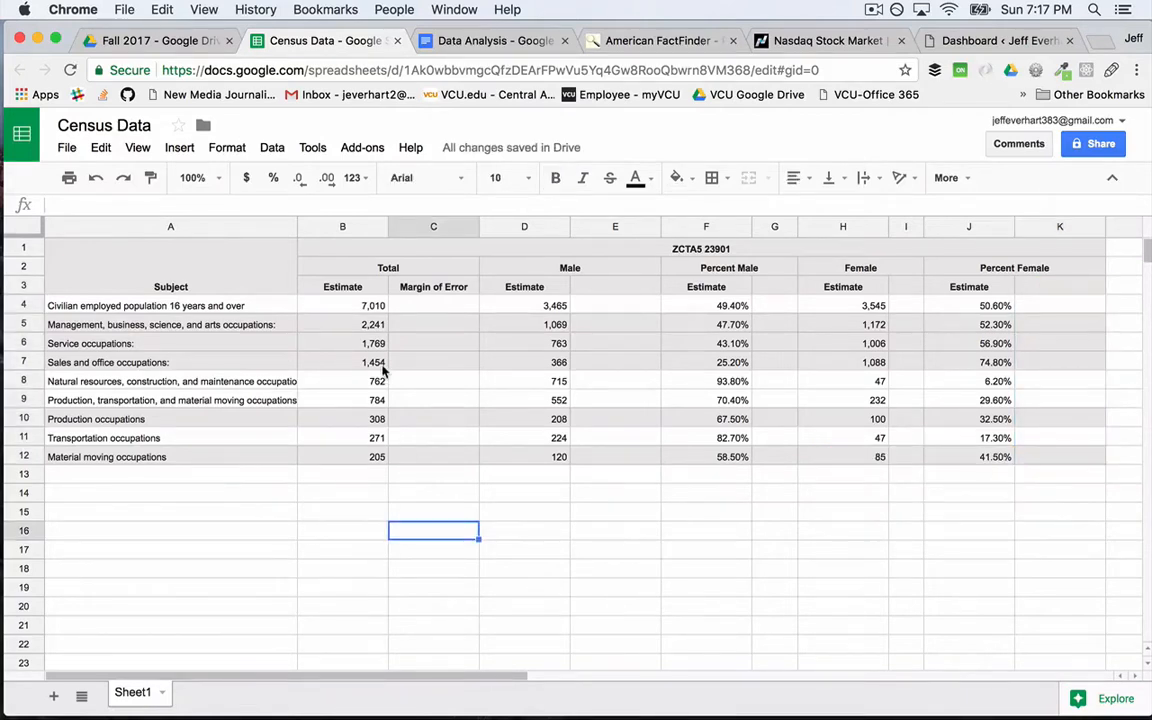
click(480, 269)
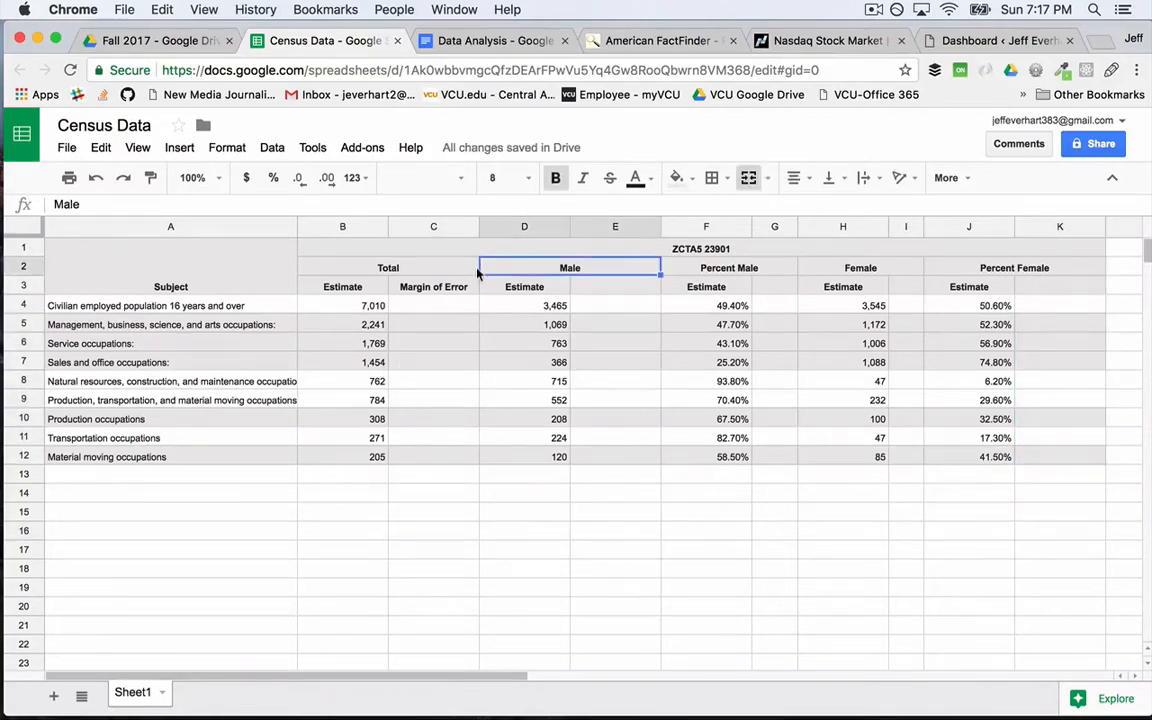
click(463, 289)
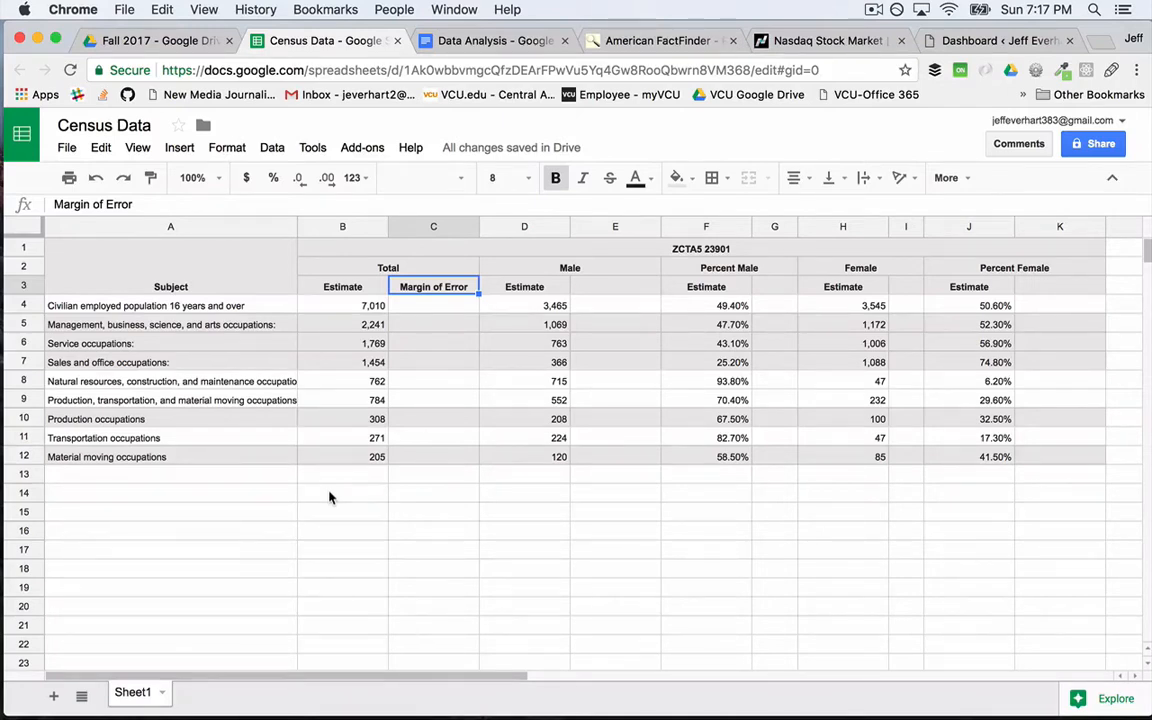
click(368, 326)
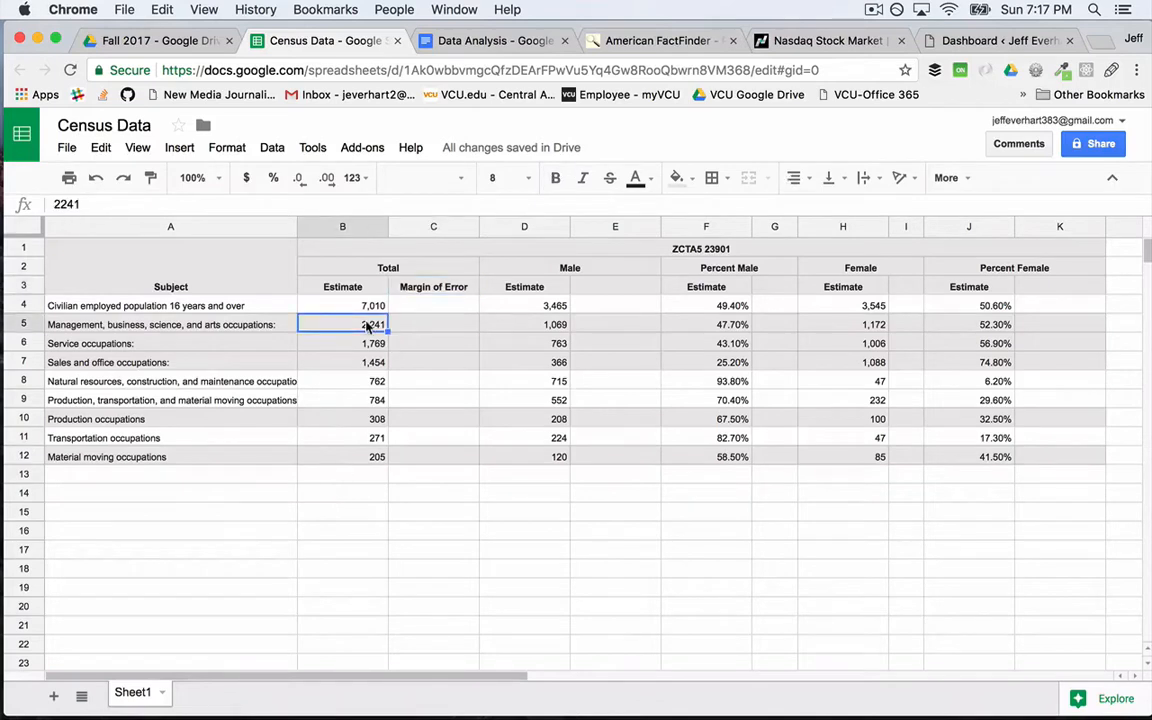
click(359, 344)
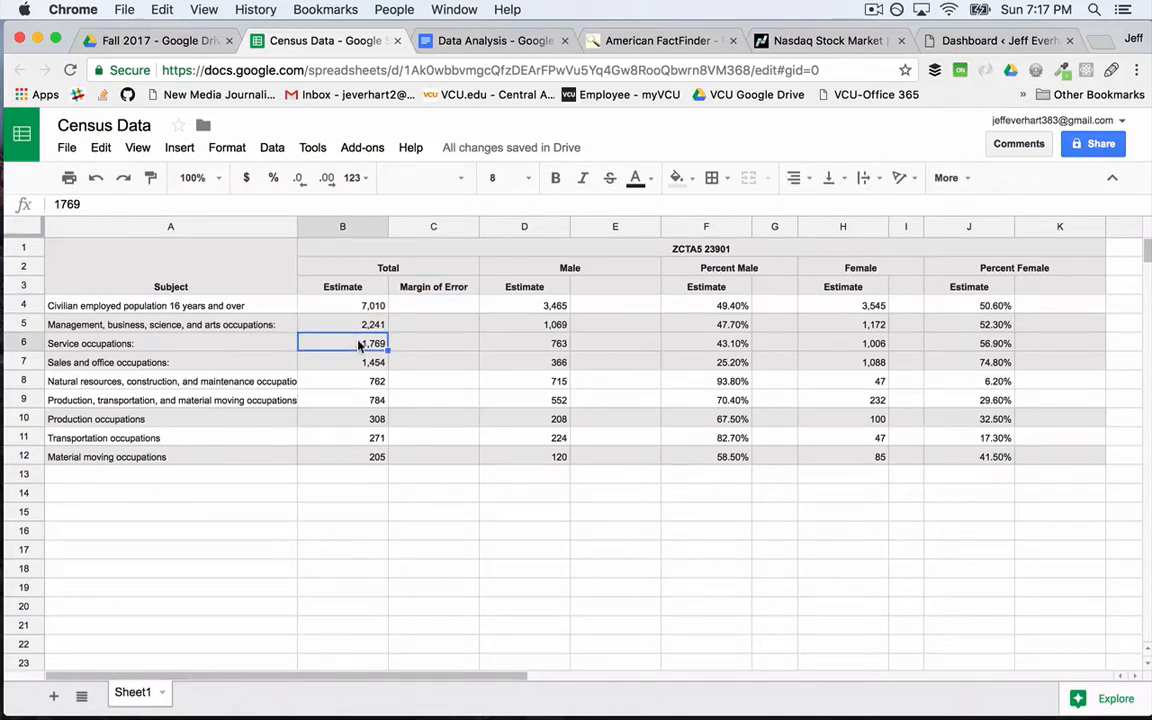
click(366, 362)
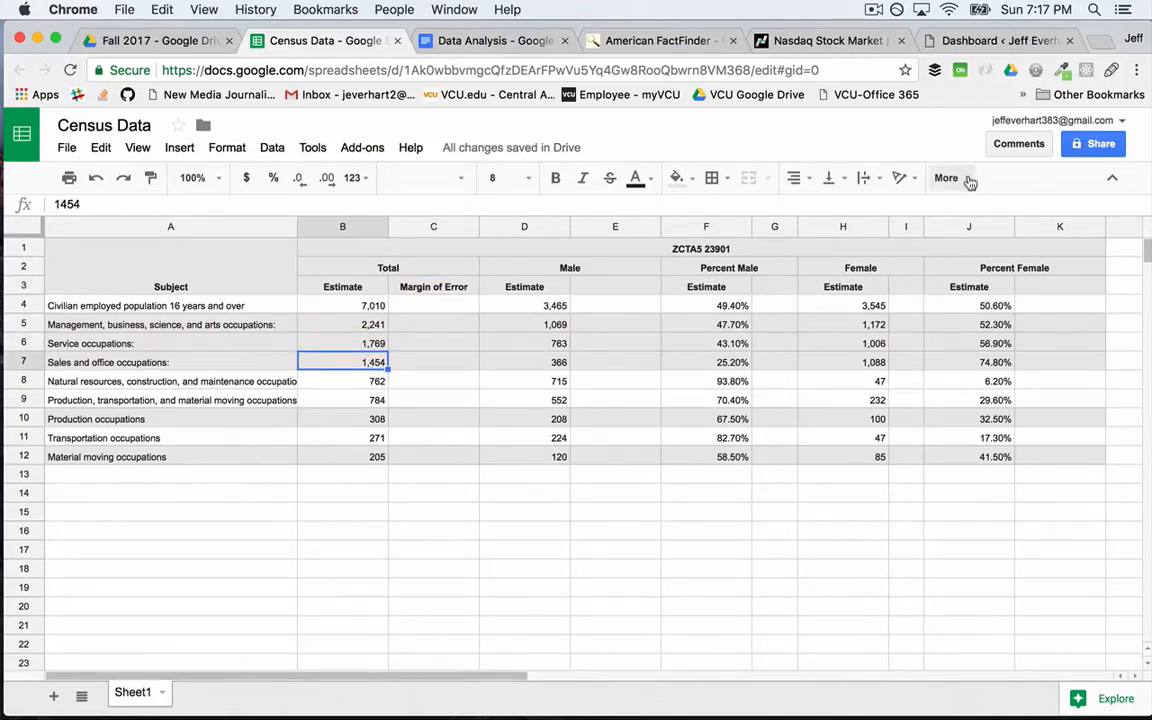
Insert a chart starting from the estimate in cell B5 and place it below the table at about row 14
click(370, 325)
click(966, 180)
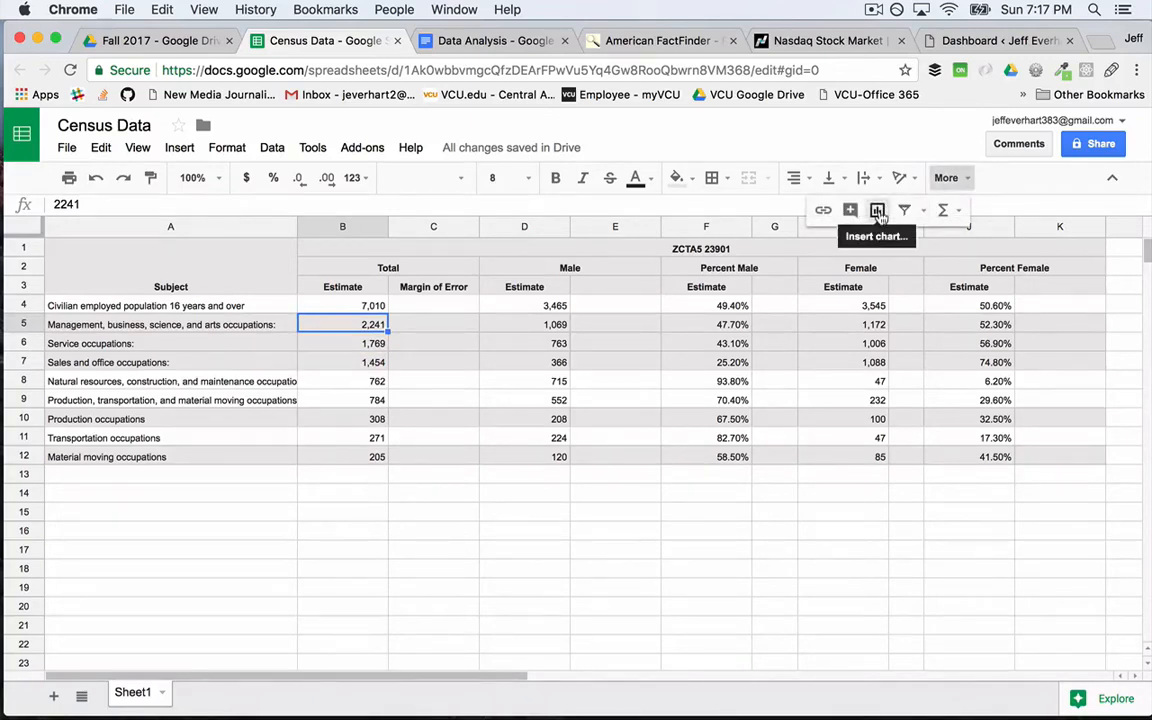
click(877, 211)
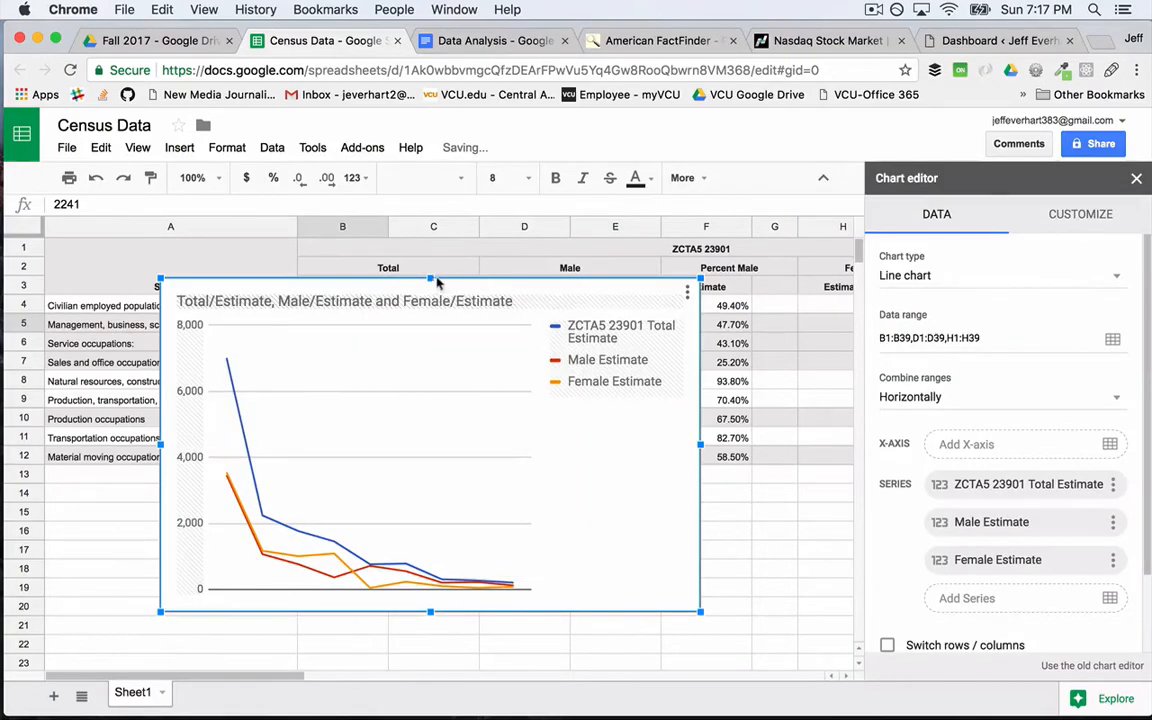
drag(450, 290, 426, 495)
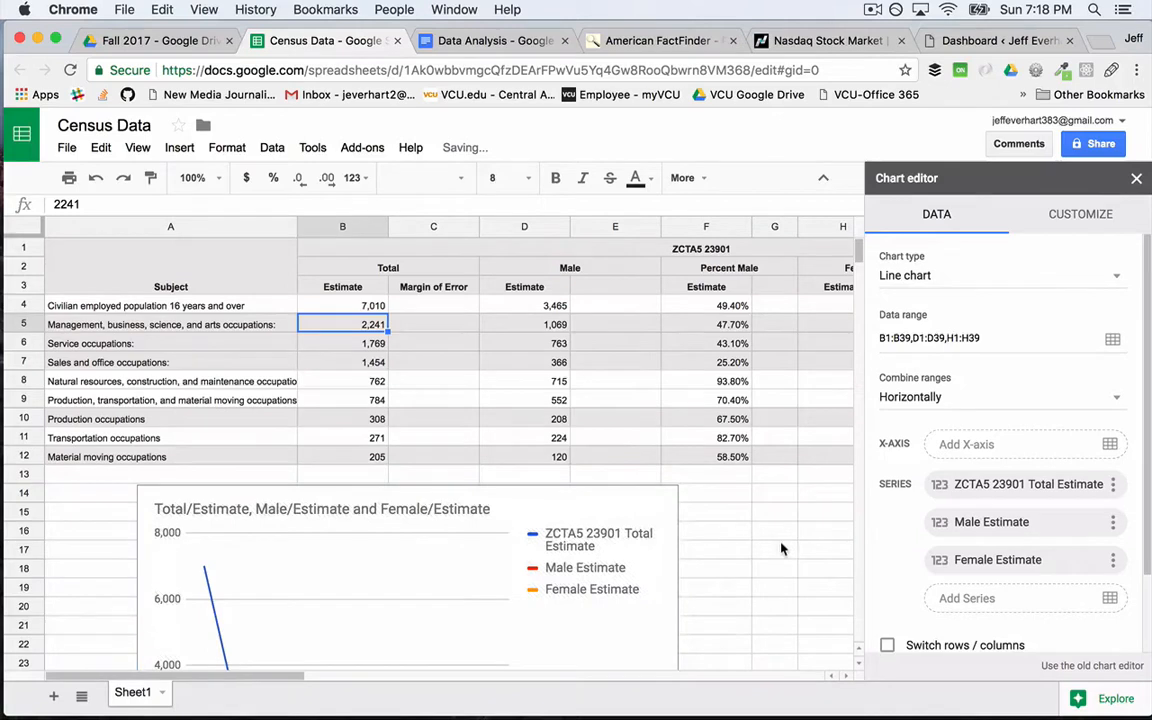
scroll(860, 665, down, 2)
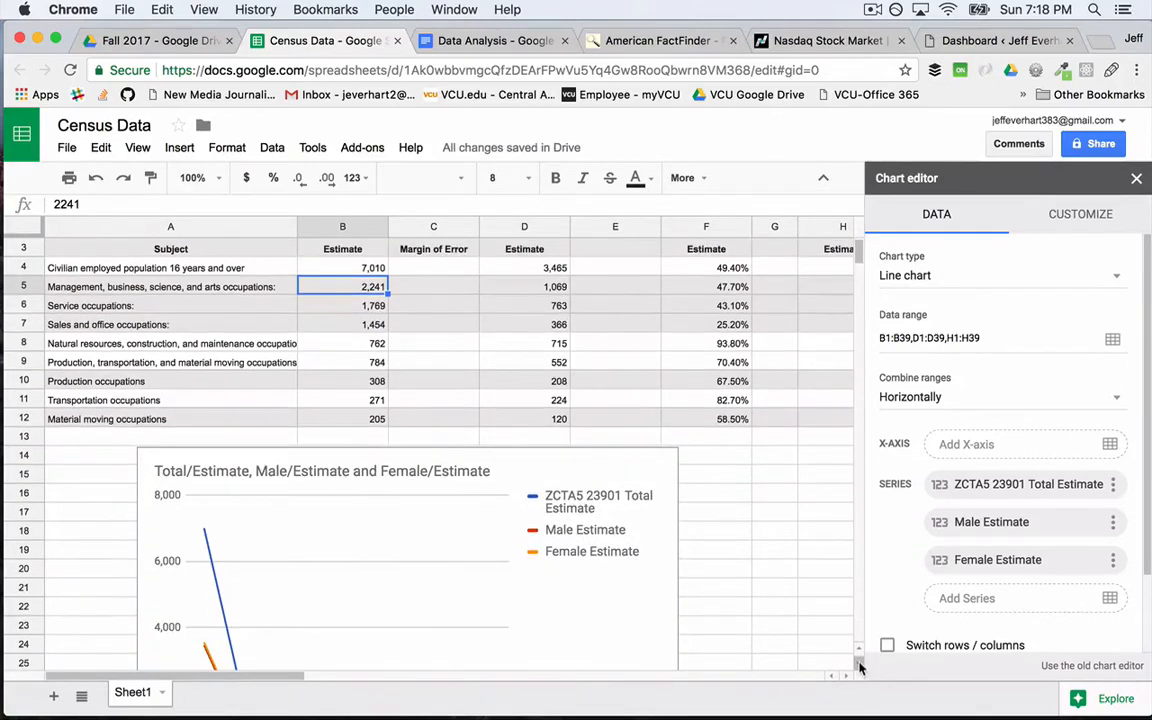
scroll(855, 250, up, 2)
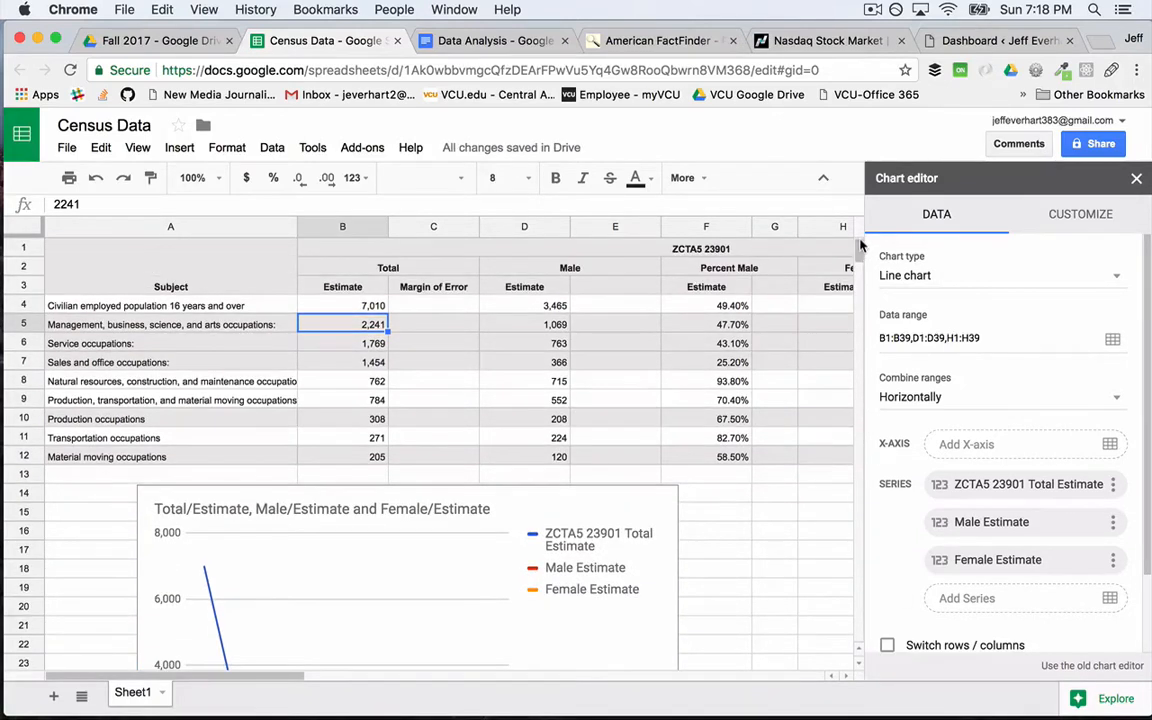
Select the whole sheet, shift the chart slightly left below the table, and view the complete chart
click(433, 501)
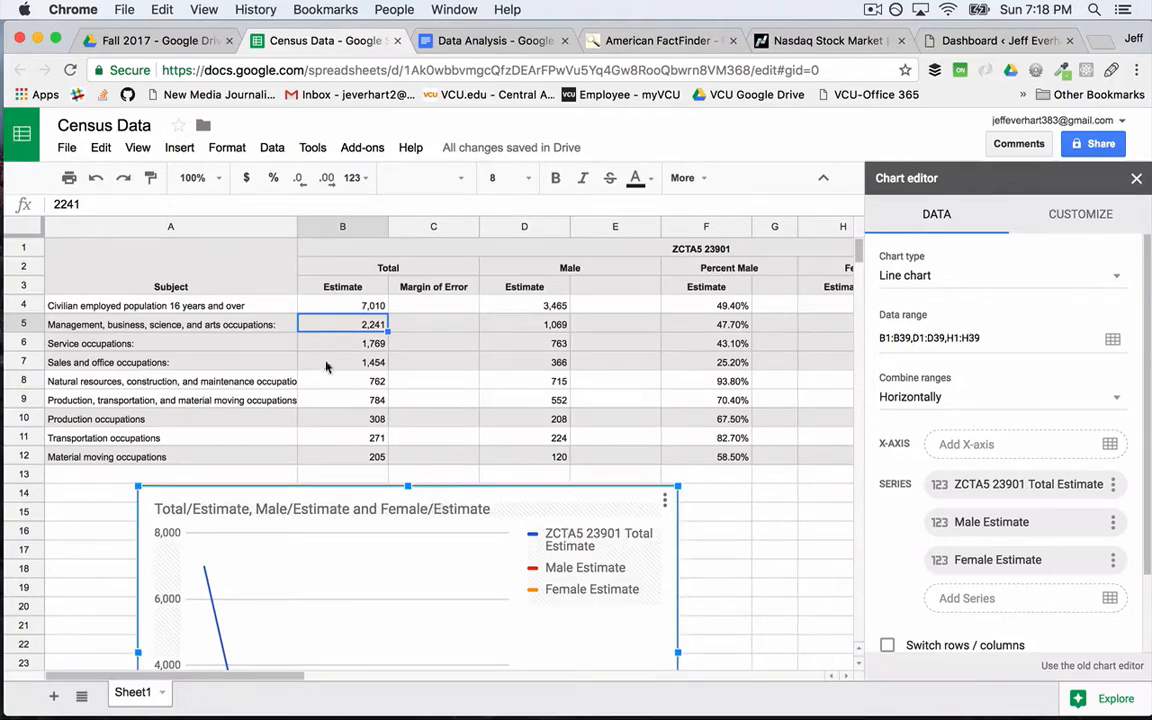
click(27, 229)
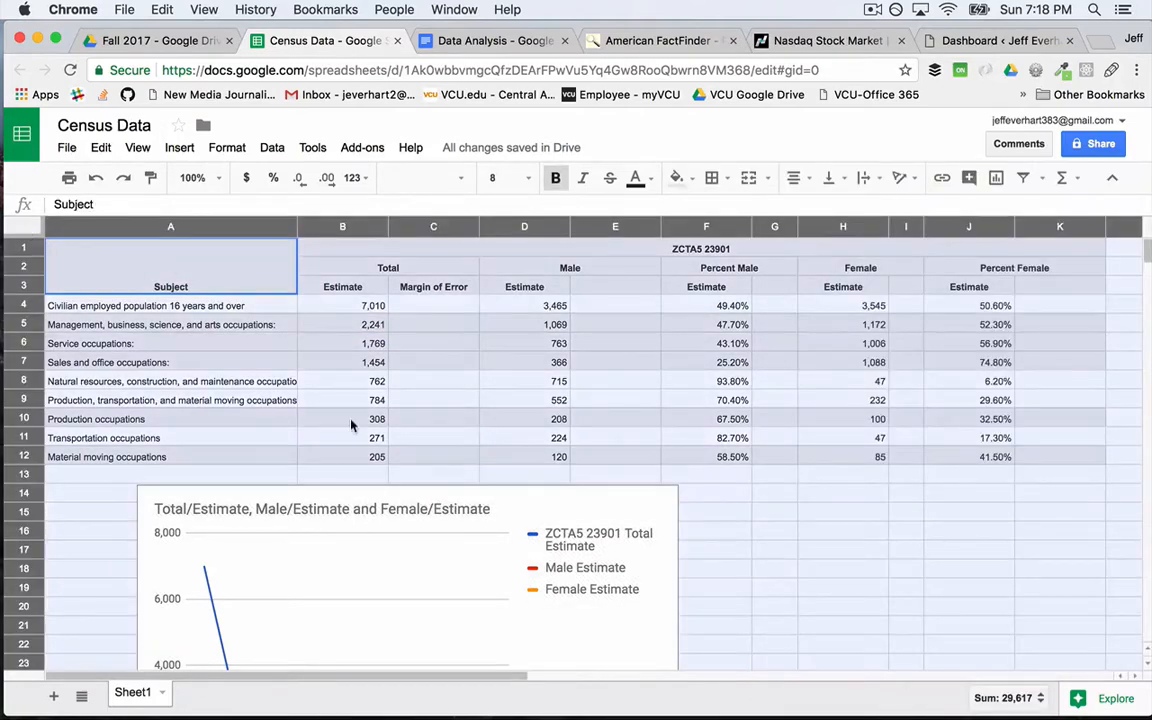
click(445, 494)
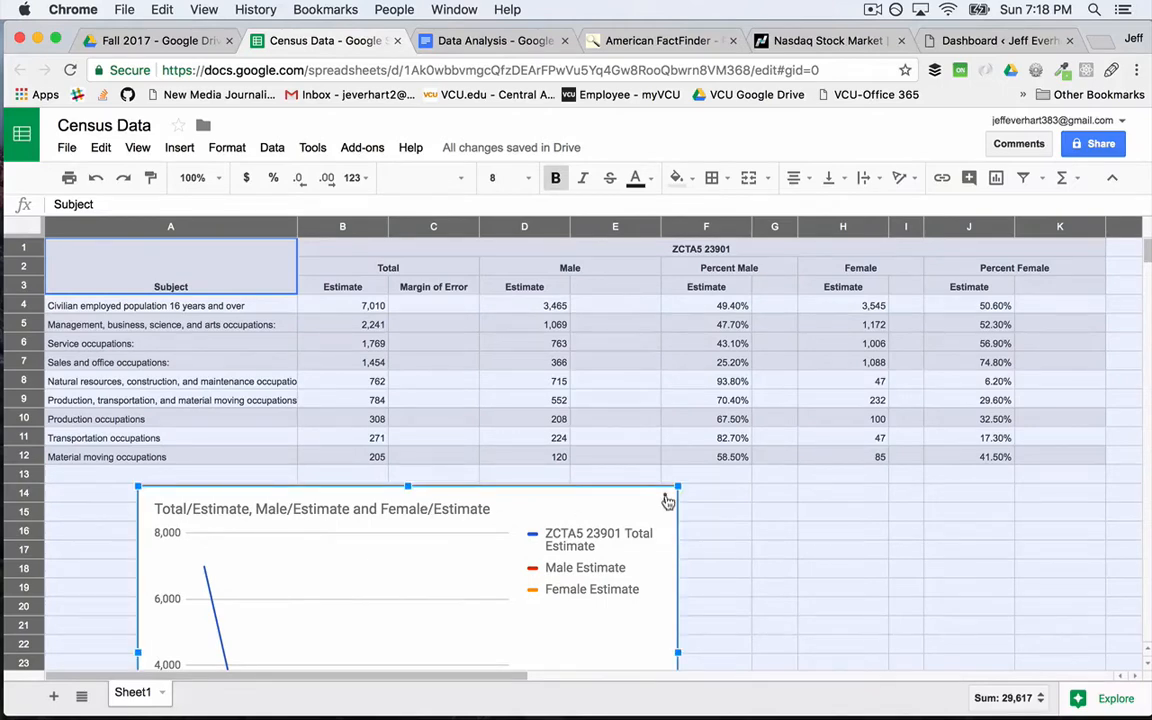
drag(600, 495, 558, 496)
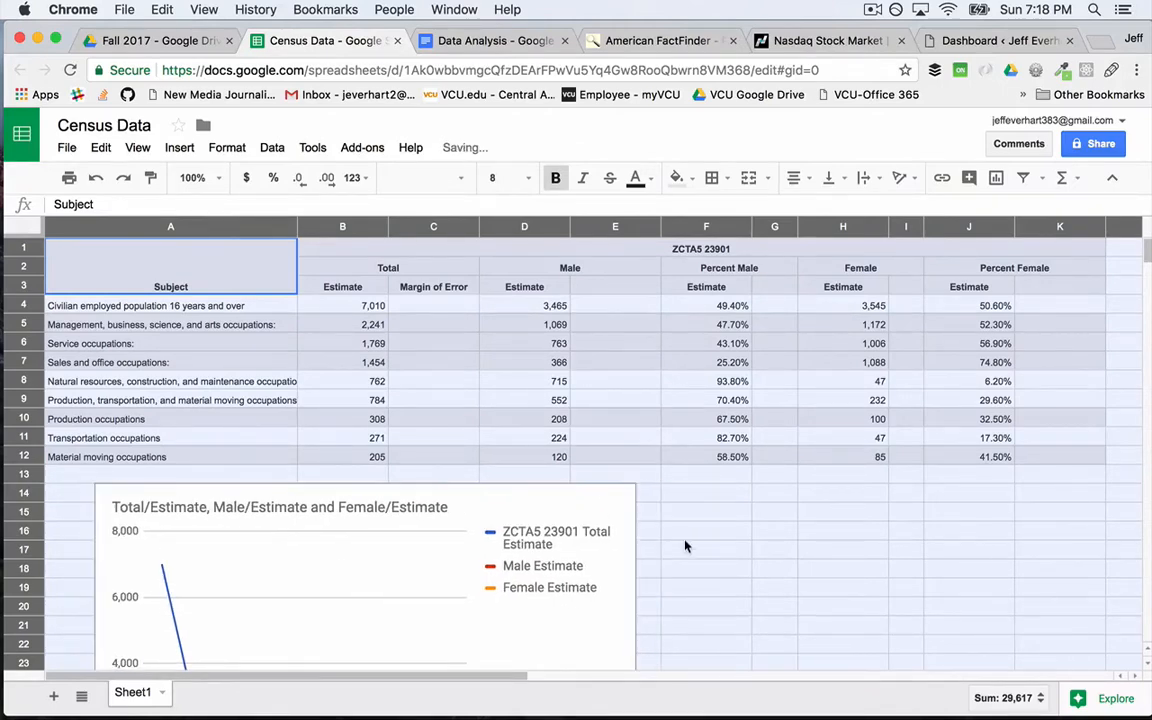
scroll(684, 545, down, 3)
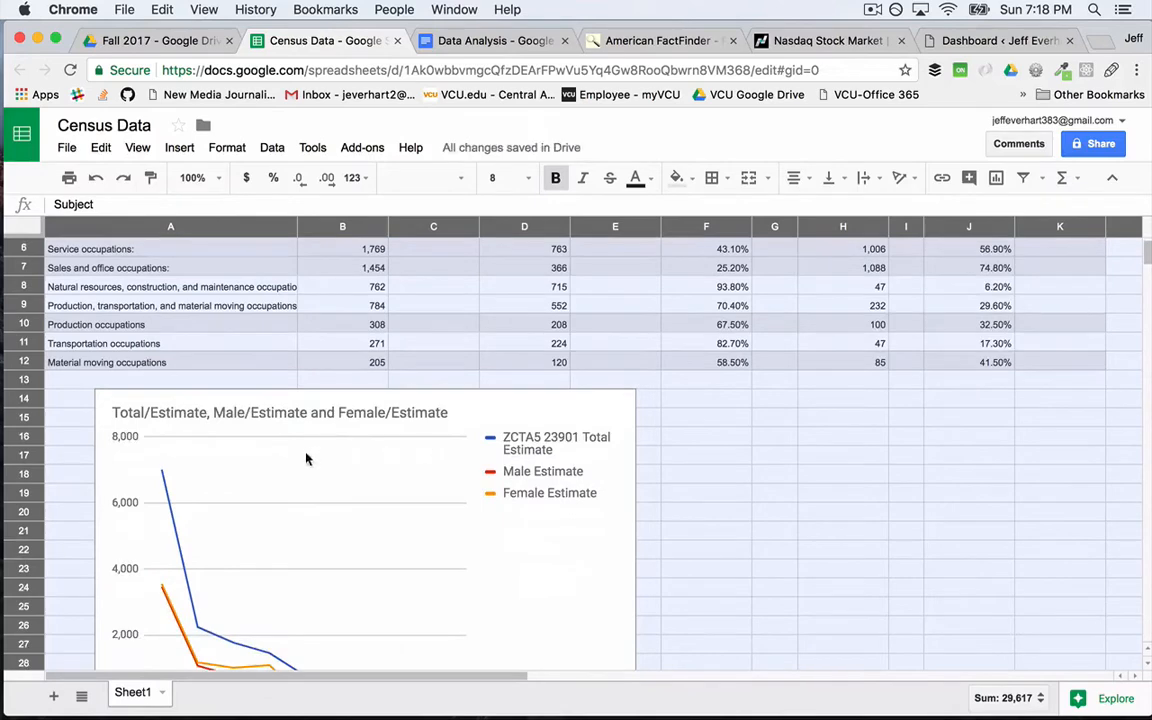
scroll(252, 532, down, 2)
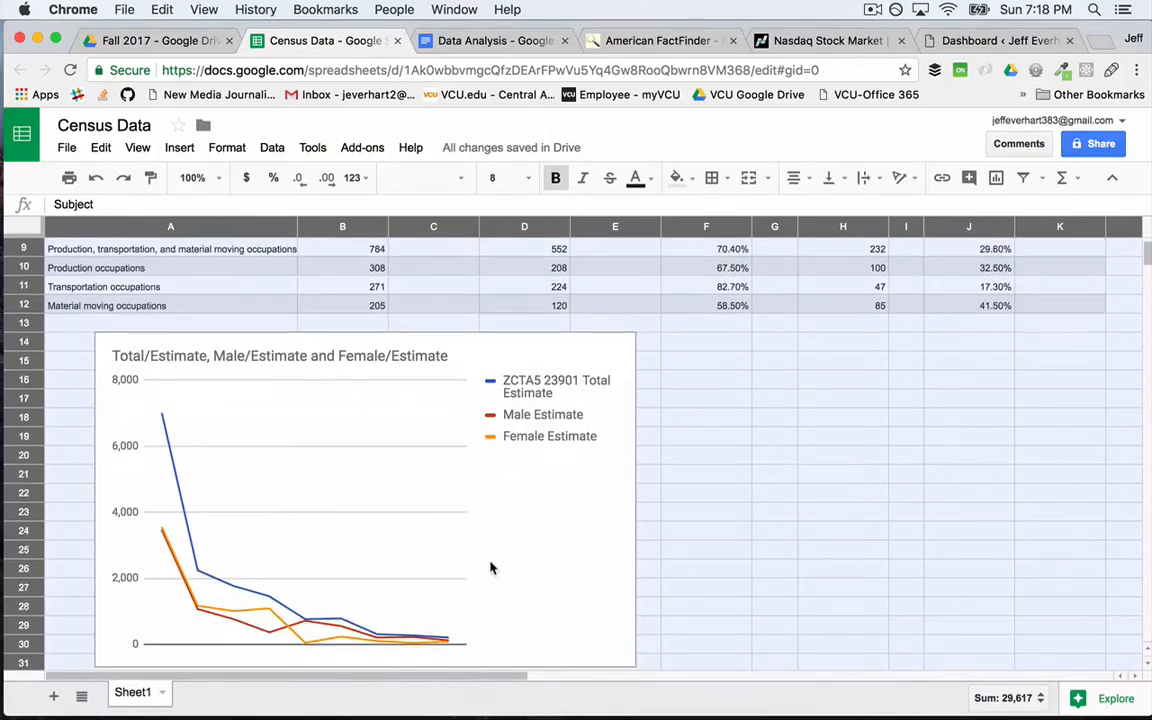
Shift the chart slightly further left and up beneath the occupation table
scroll(470, 480, up, 3)
click(456, 418)
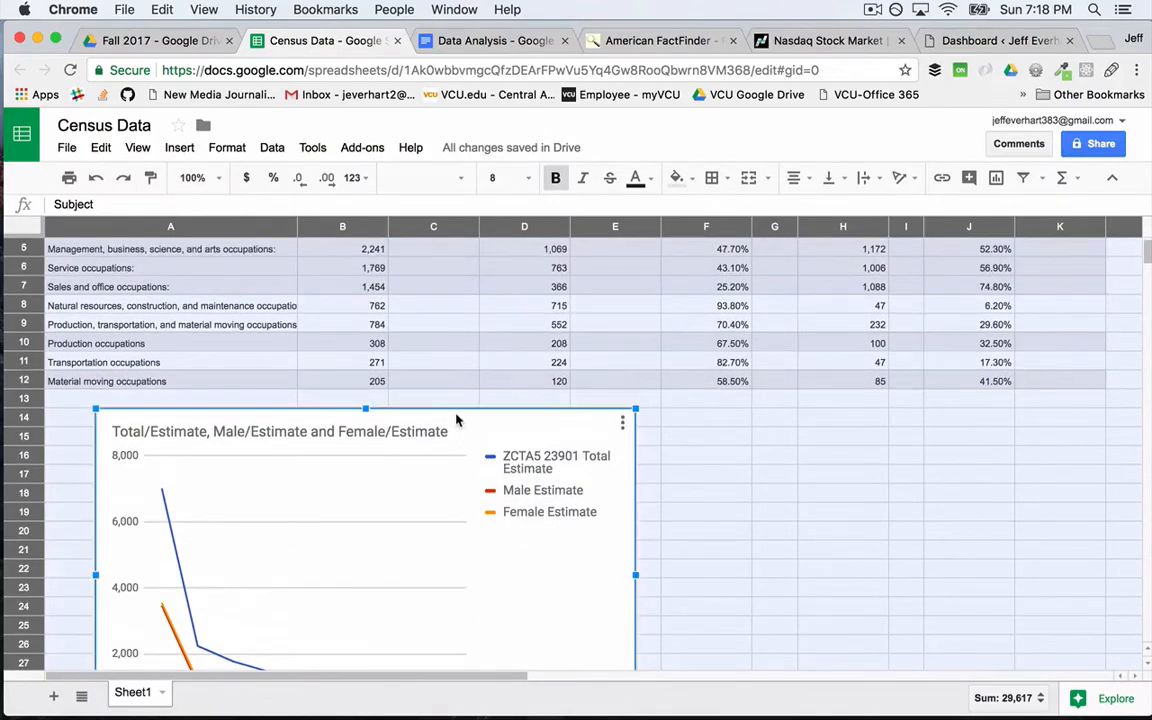
drag(472, 431, 452, 426)
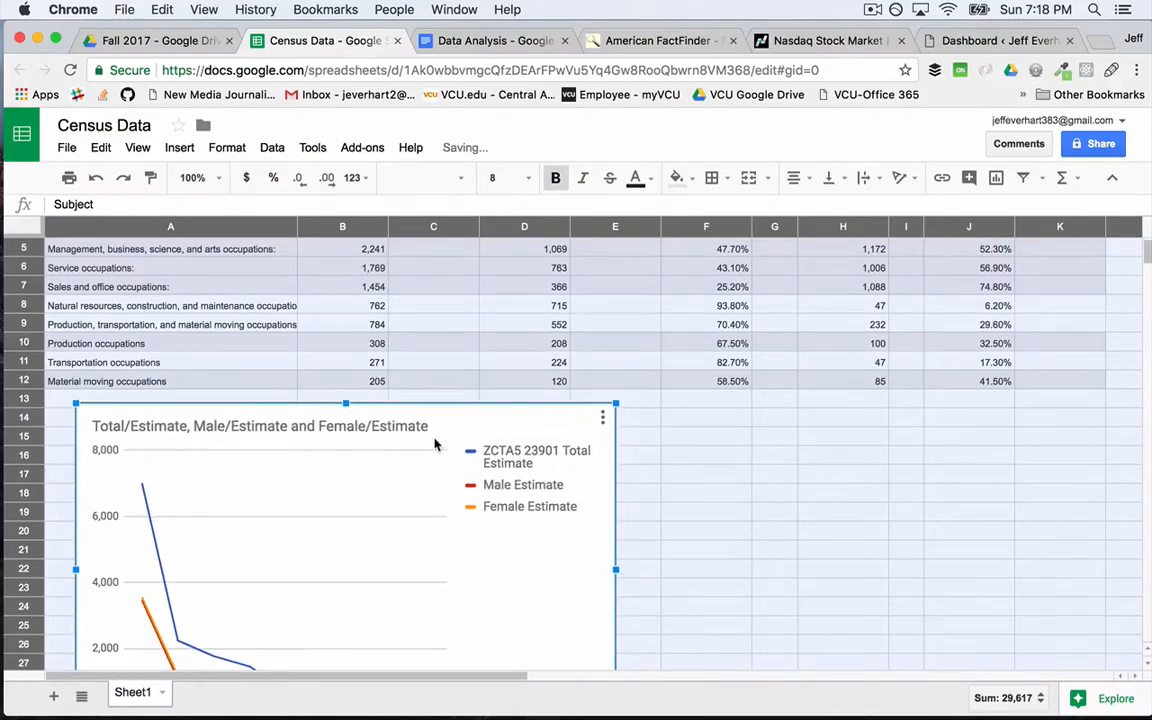
Open the chart for editing and browse the suggested, line, area, column and bar chart types
click(603, 418)
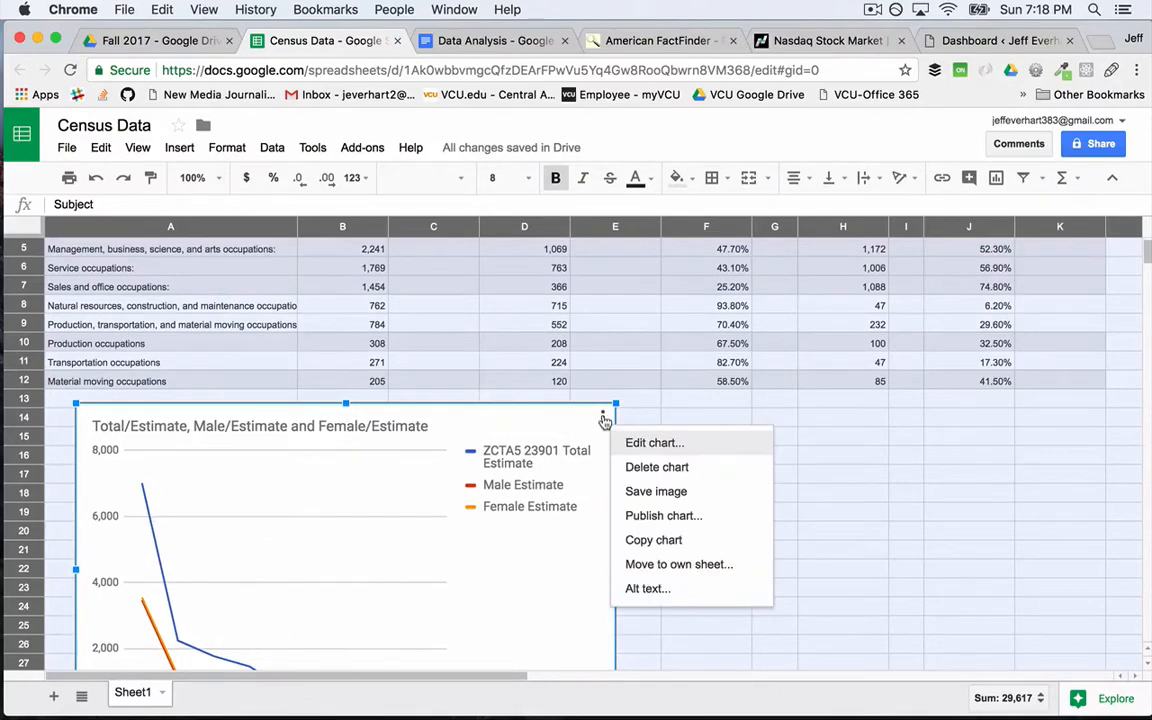
click(648, 445)
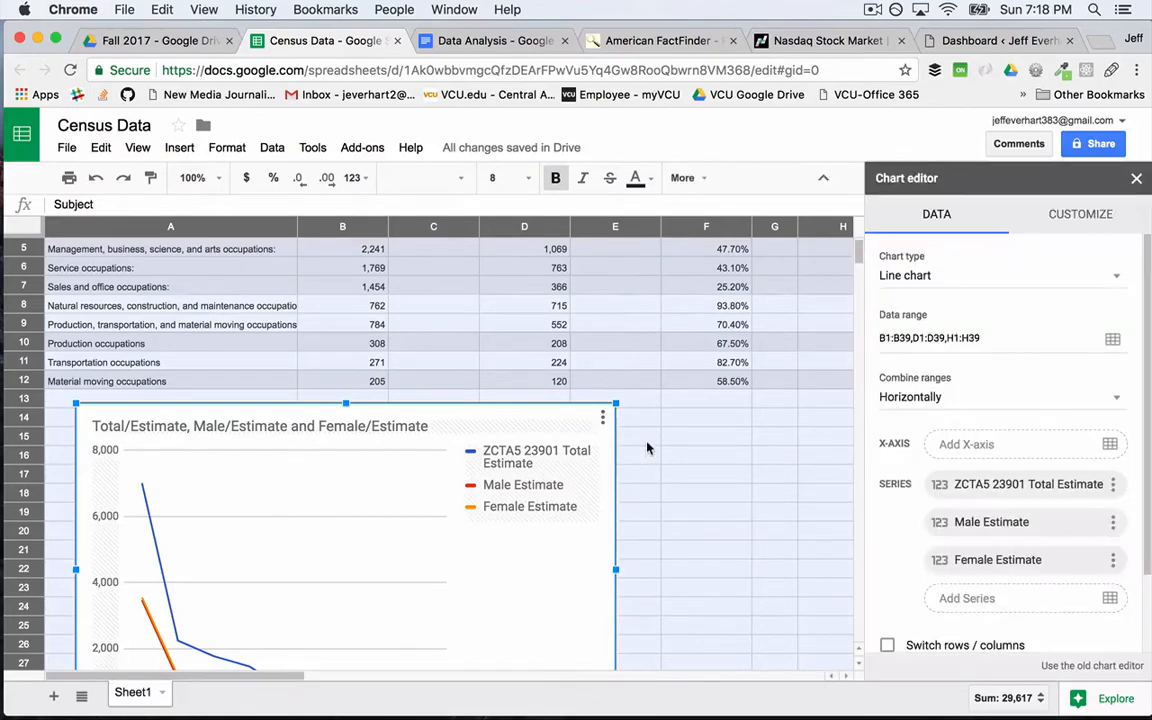
scroll(980, 484, down, 1)
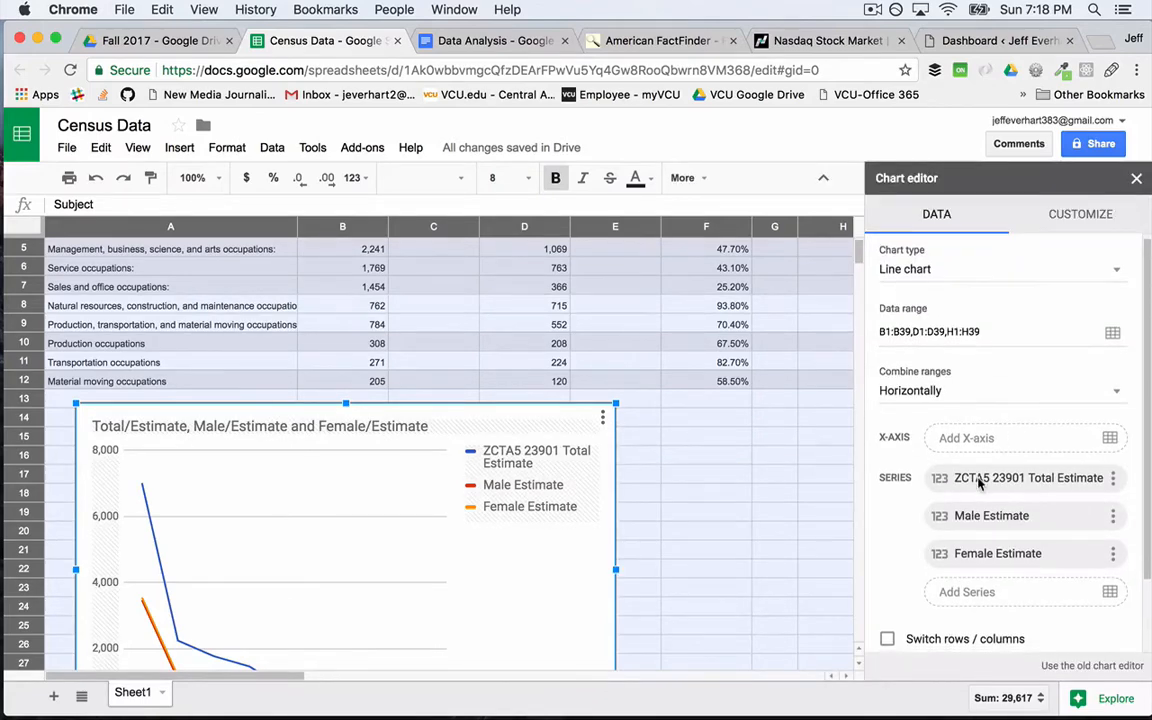
scroll(722, 370, up, 3)
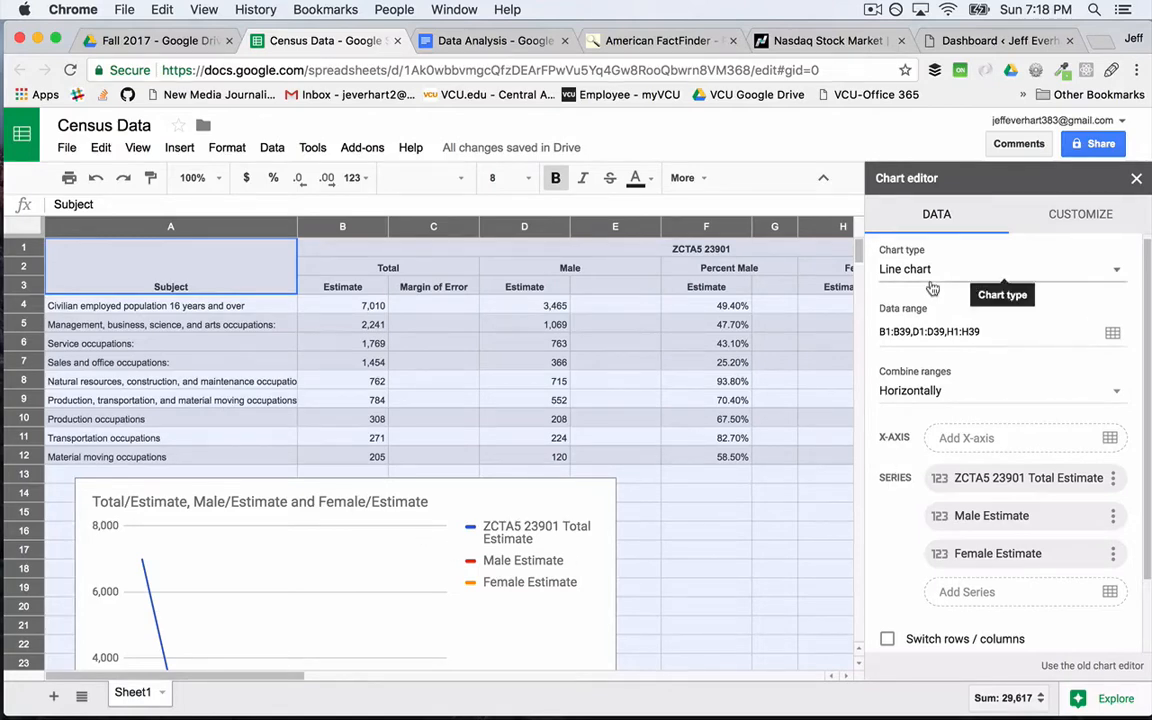
click(1035, 272)
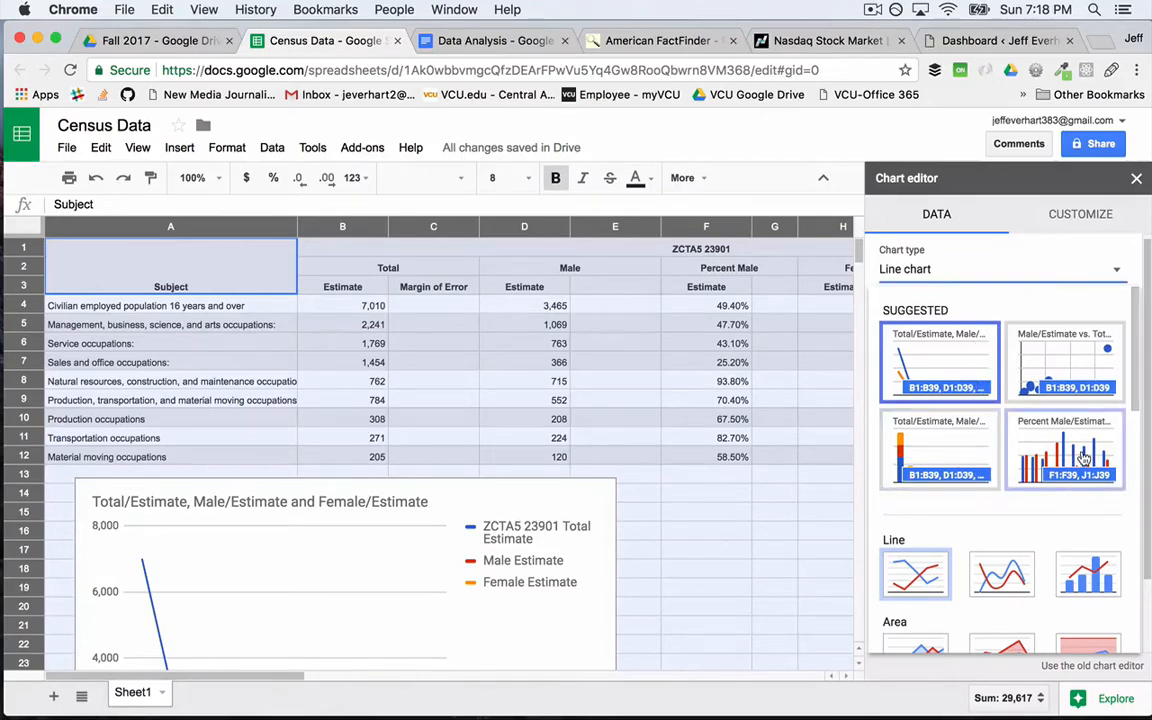
scroll(1083, 457, down, 2)
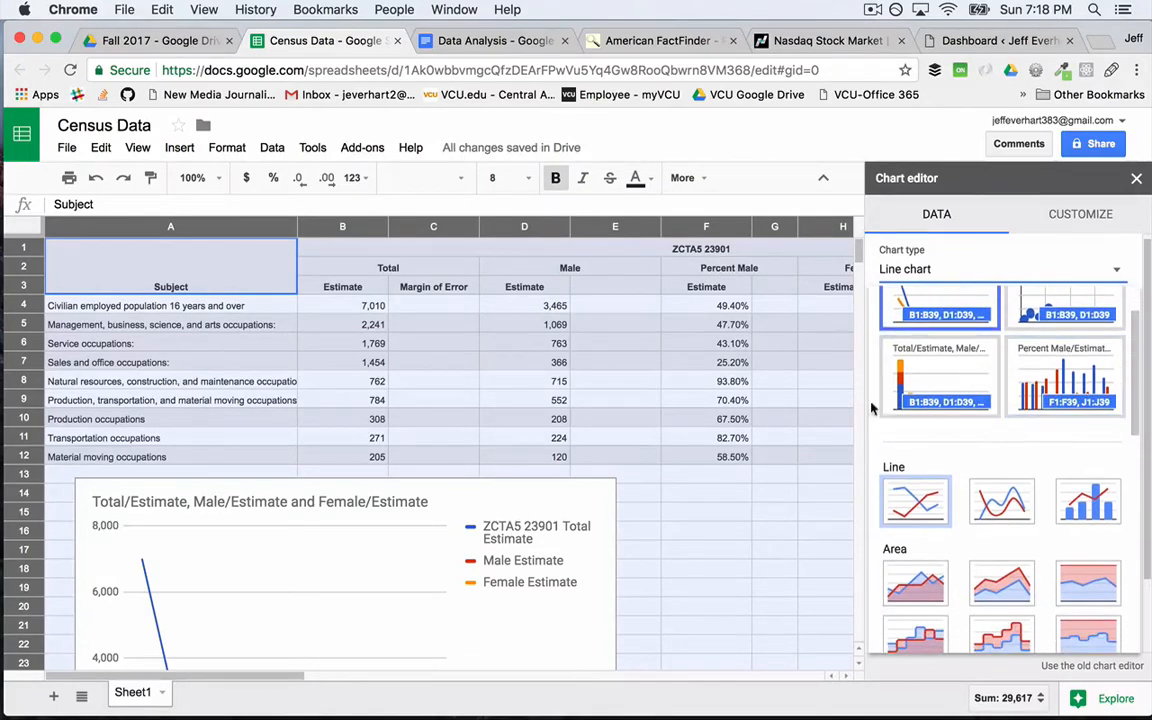
scroll(1043, 527, down, 5)
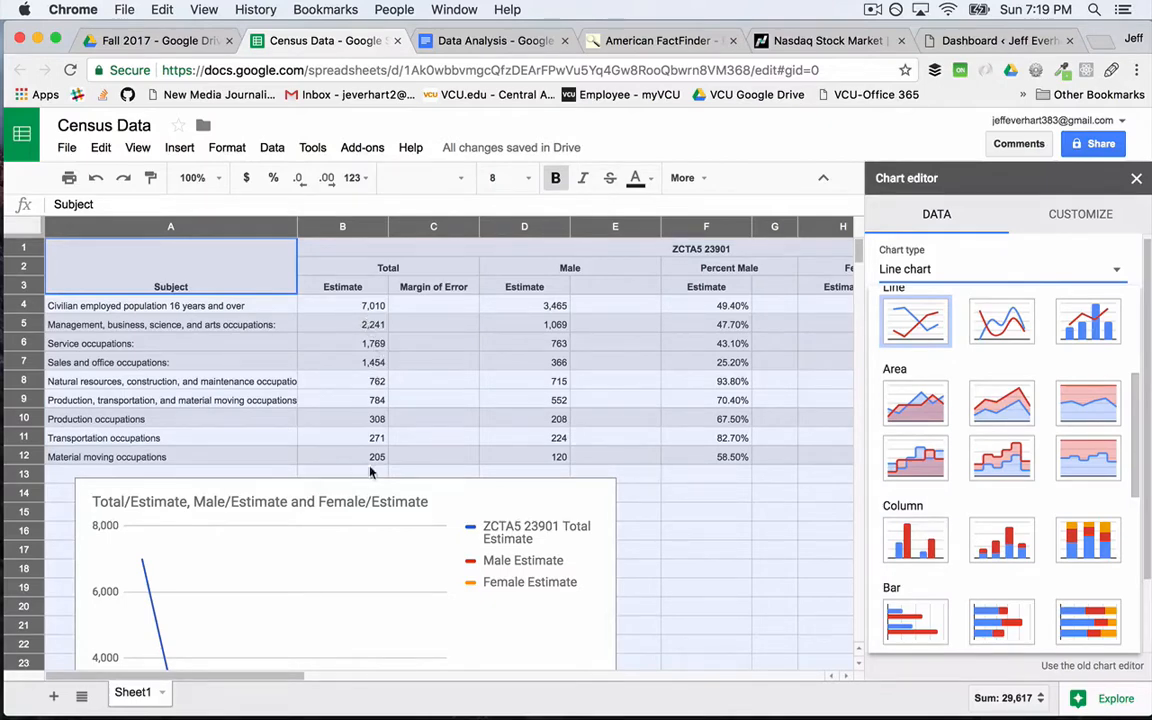
click(367, 331)
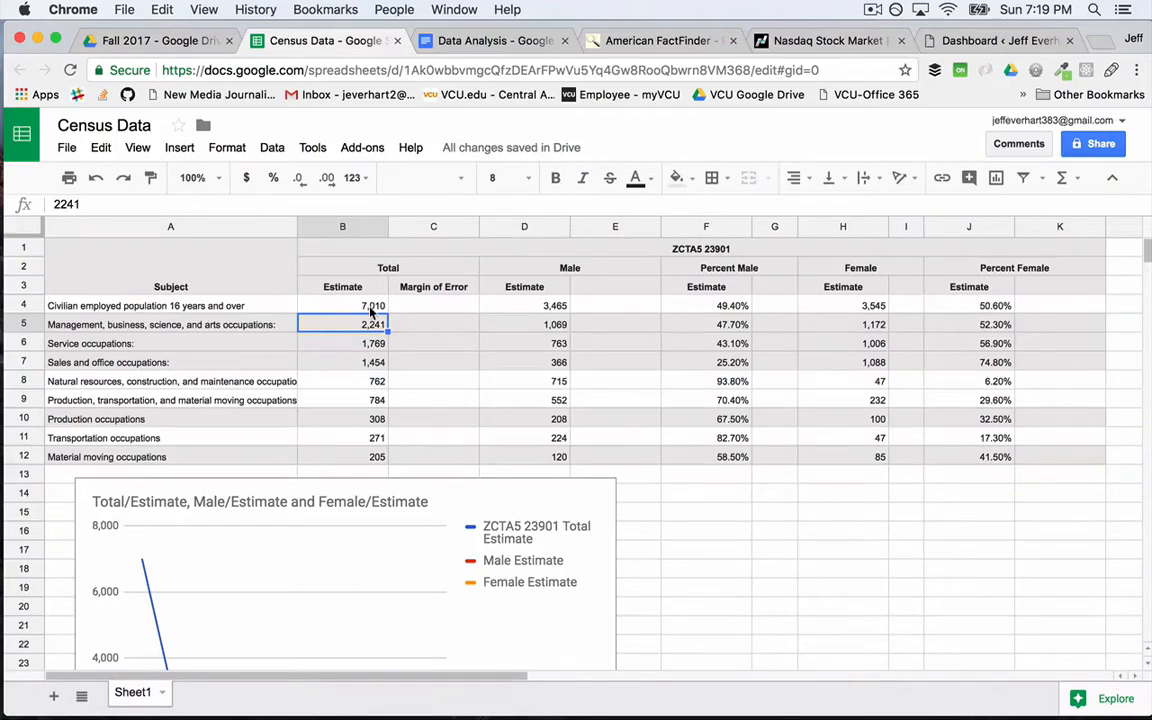
click(357, 308)
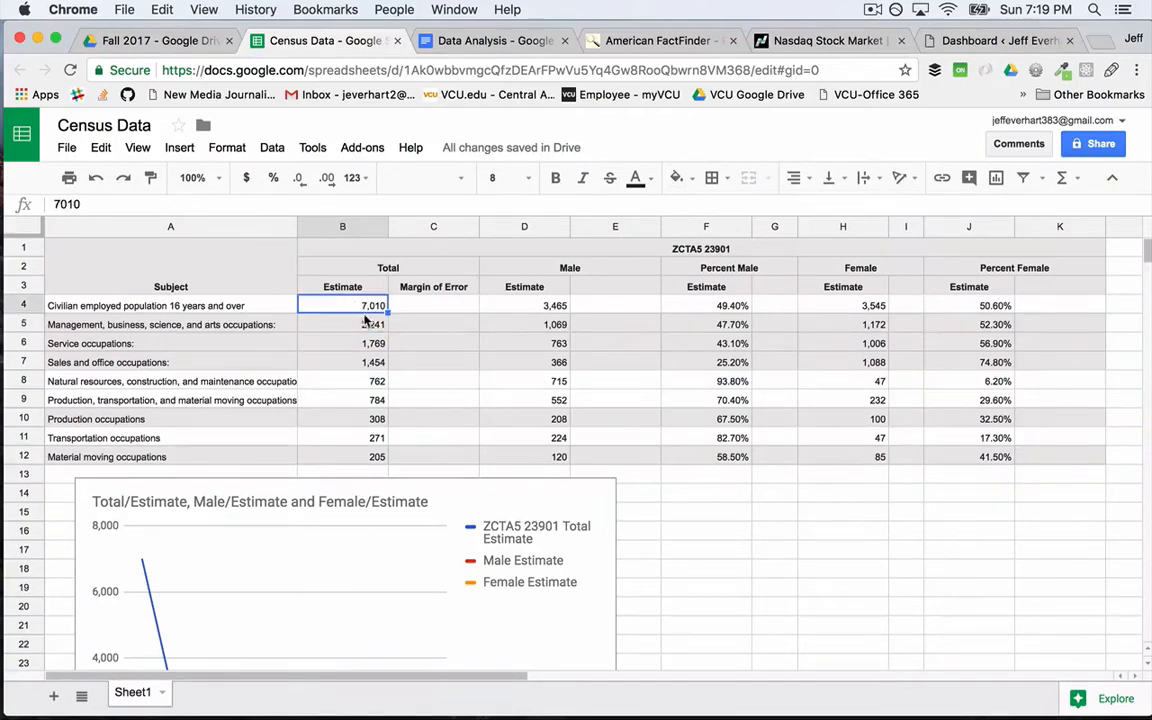
click(372, 327)
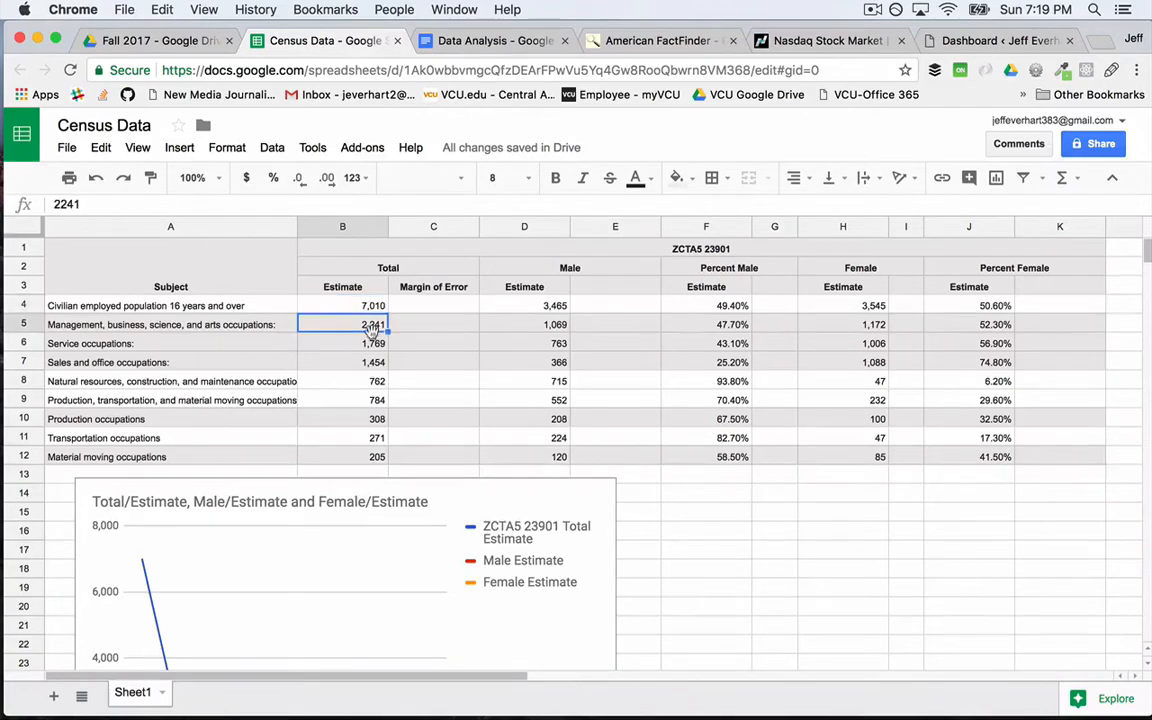
drag(372, 333, 373, 342)
click(366, 364)
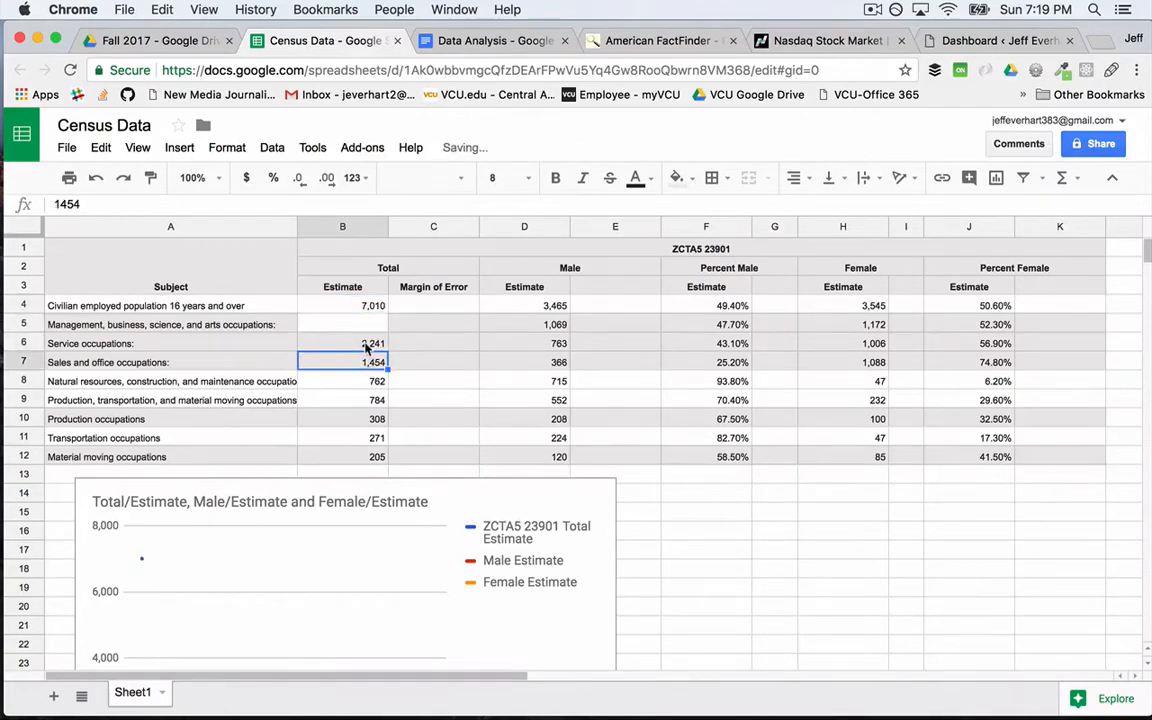
key(super+z)
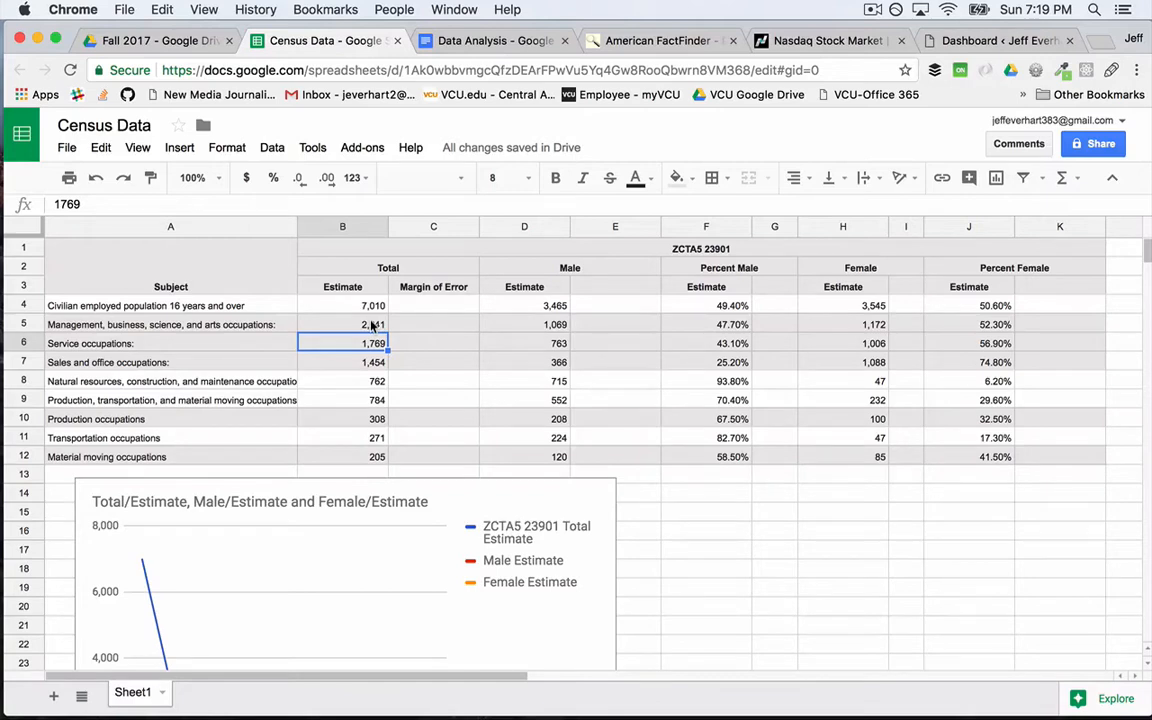
Reopen the chart for editing and change its type to a standard pie chart
click(590, 490)
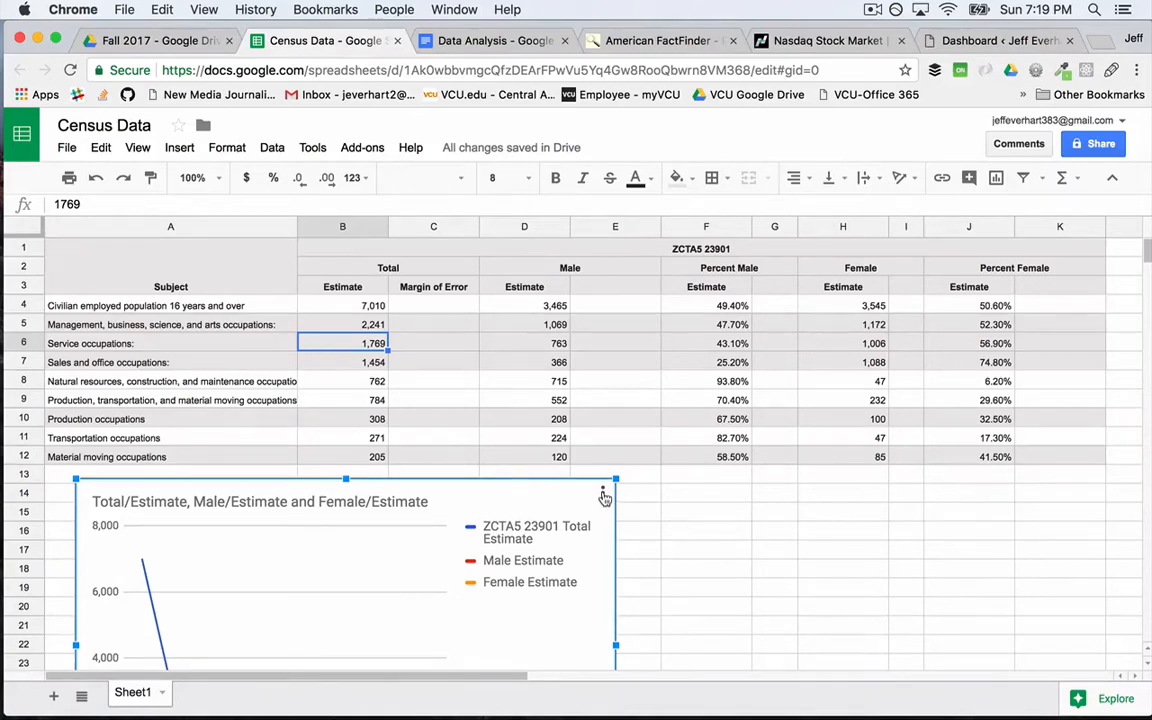
click(604, 496)
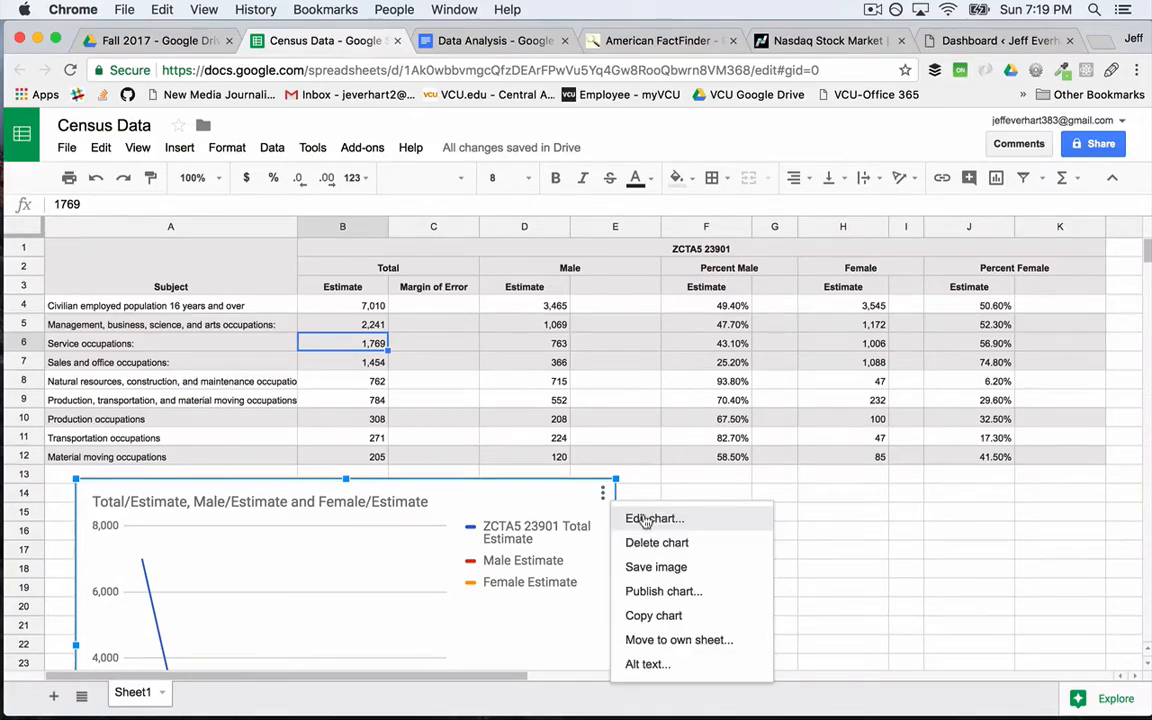
click(640, 515)
click(1093, 271)
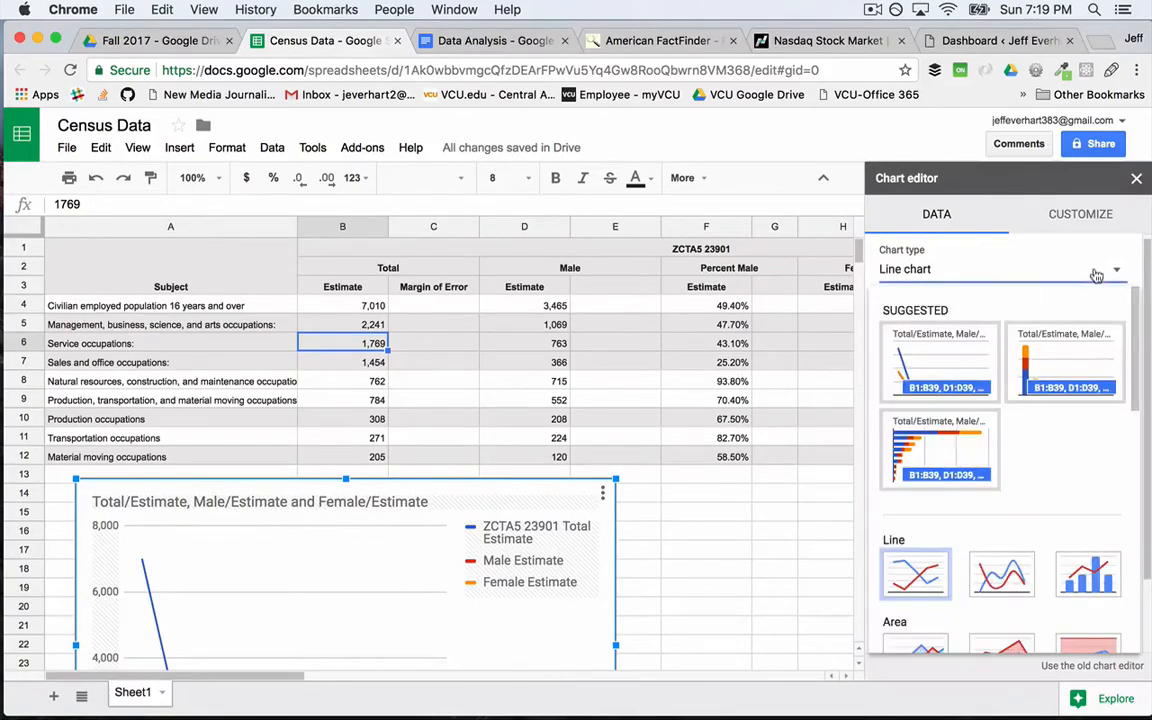
scroll(1057, 513, down, 10)
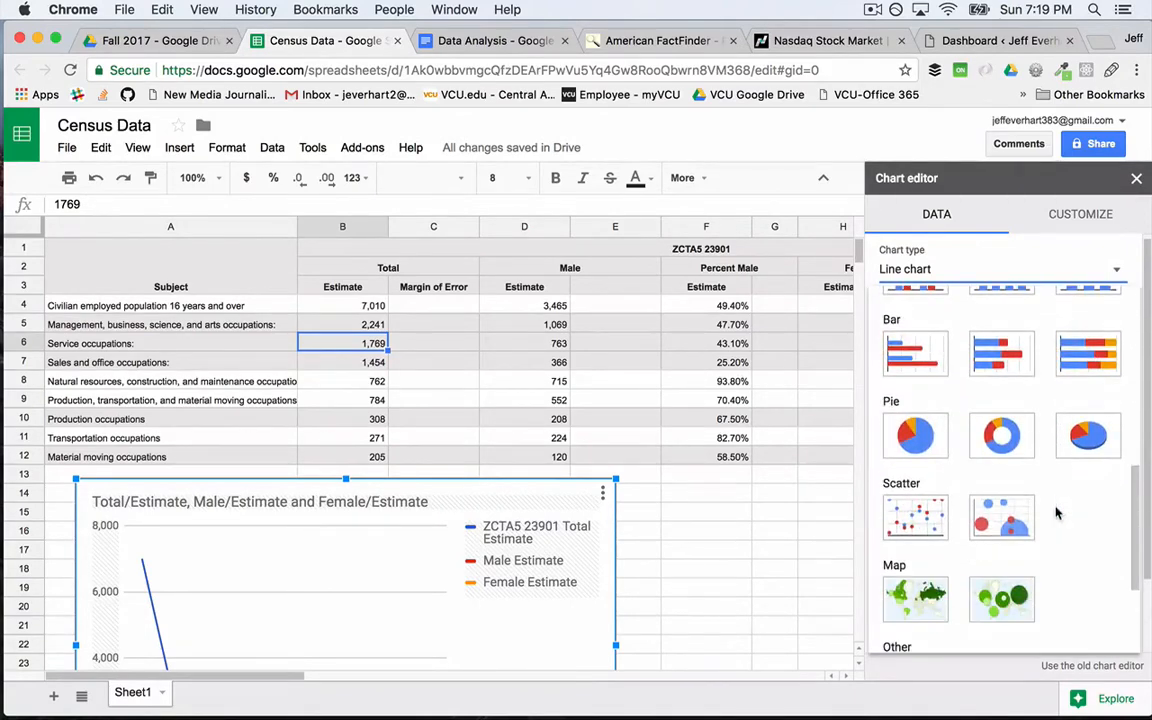
click(915, 436)
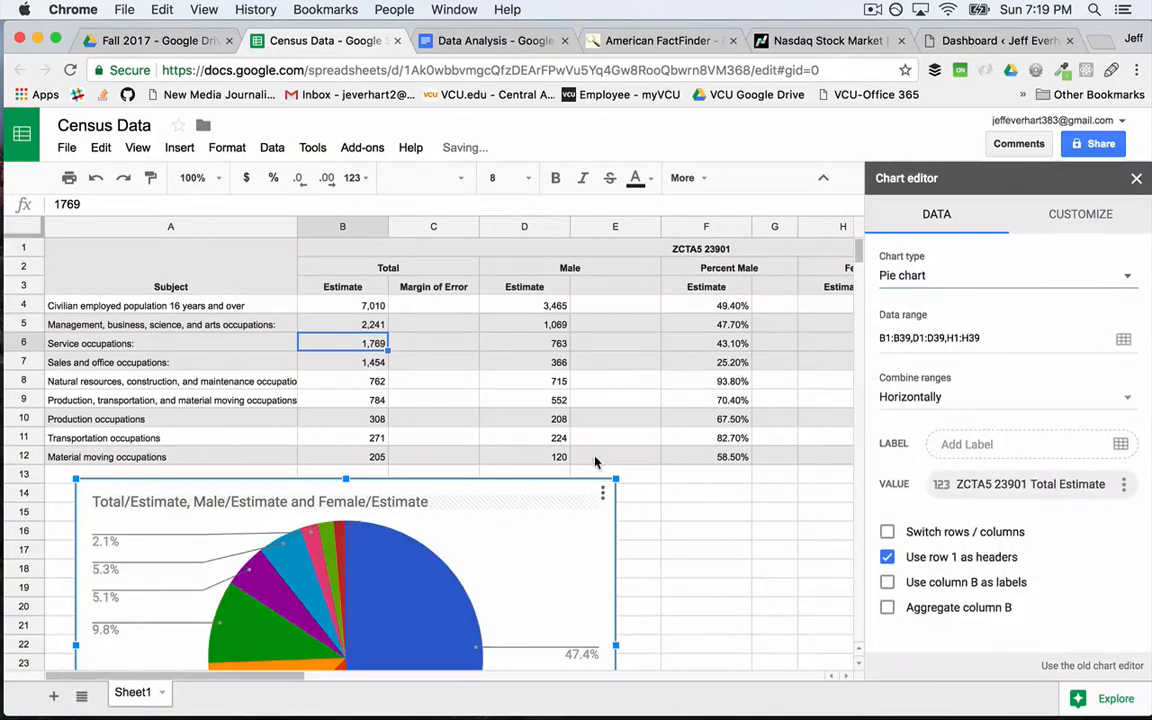
click(1123, 341)
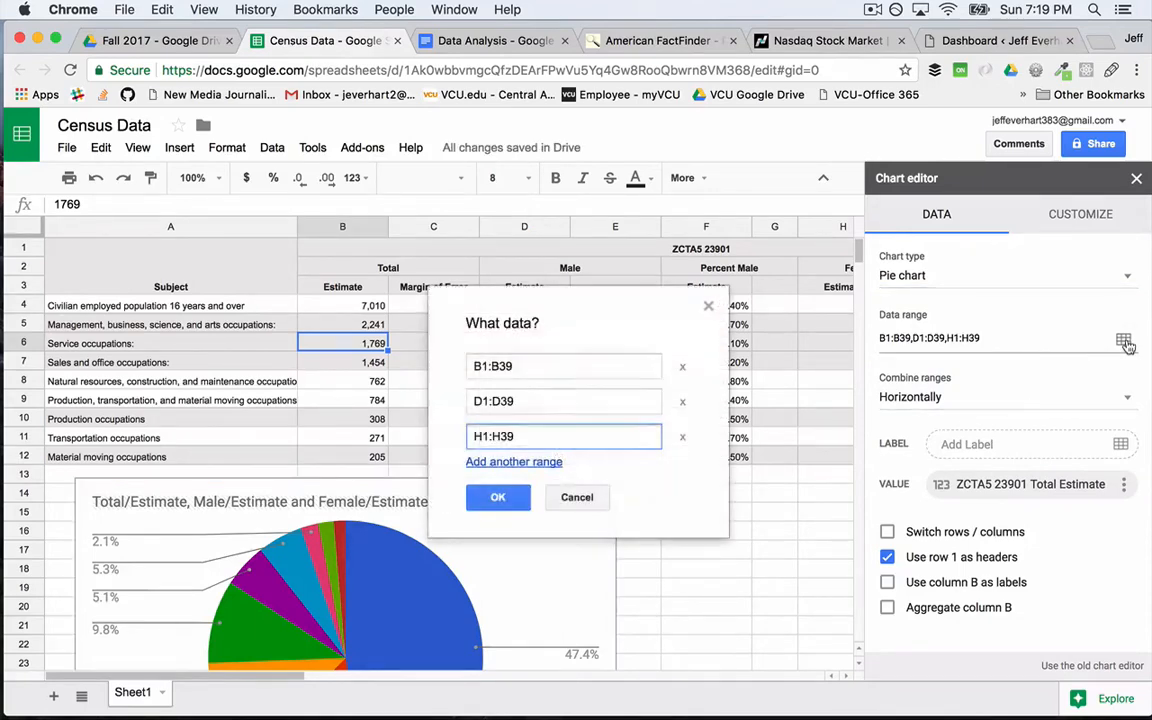
click(548, 365)
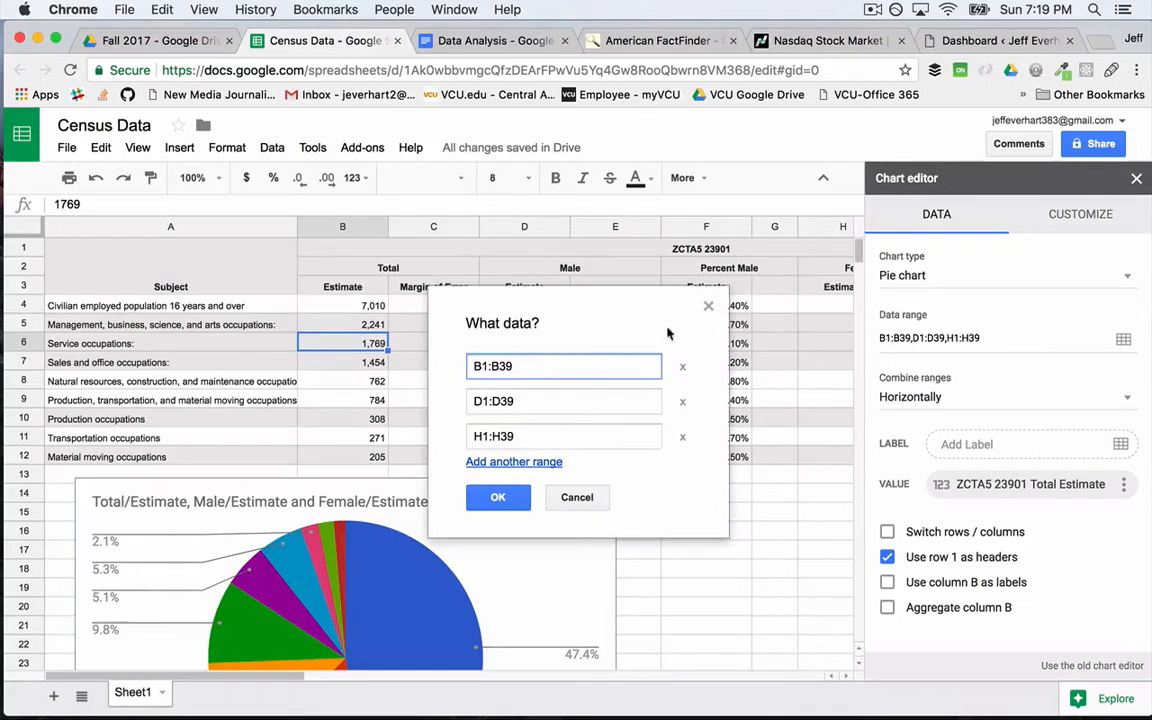
click(709, 306)
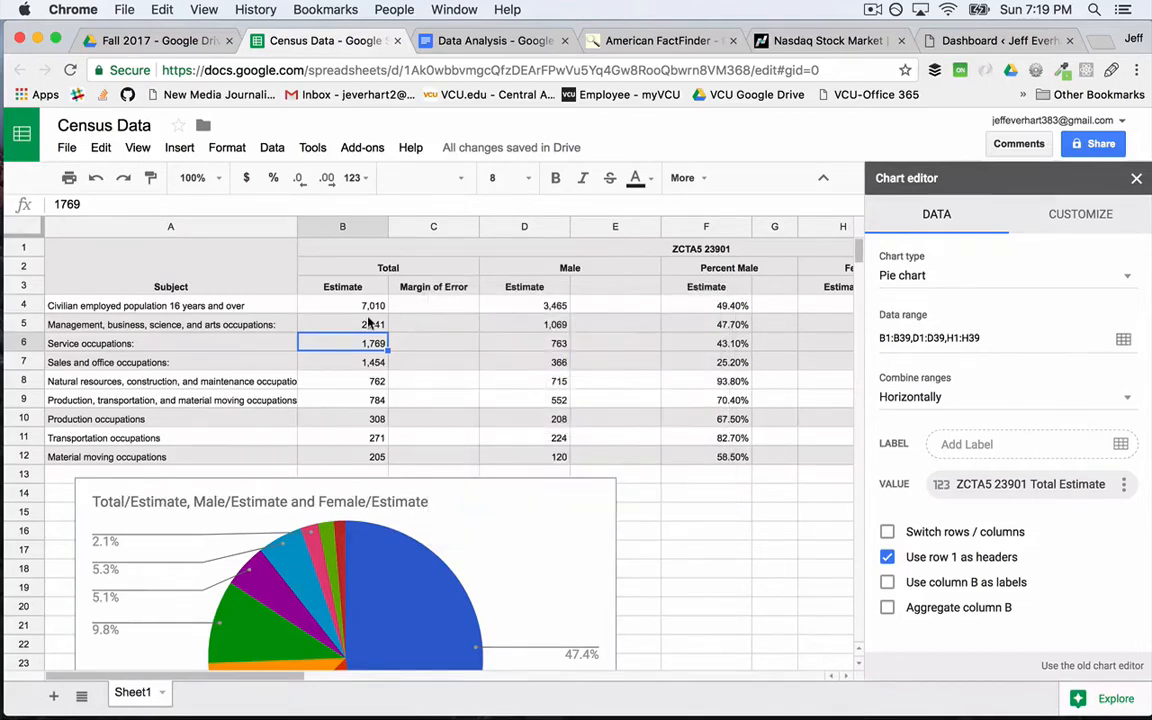
drag(368, 323, 366, 456)
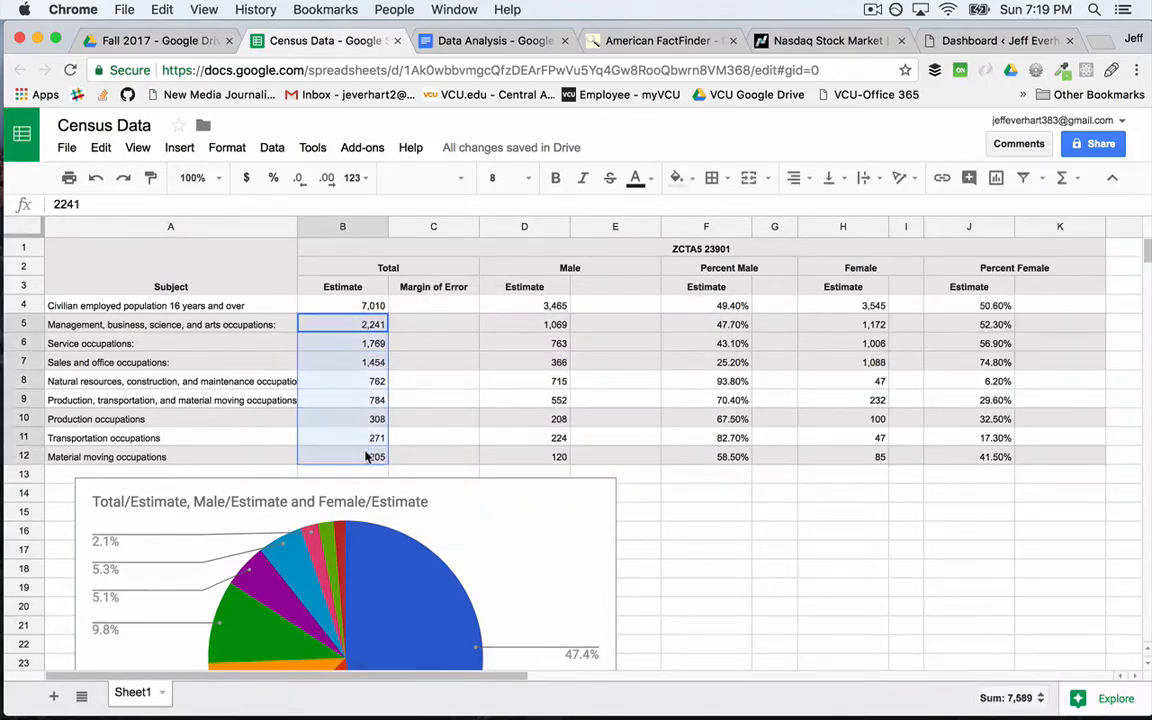
click(599, 496)
click(603, 497)
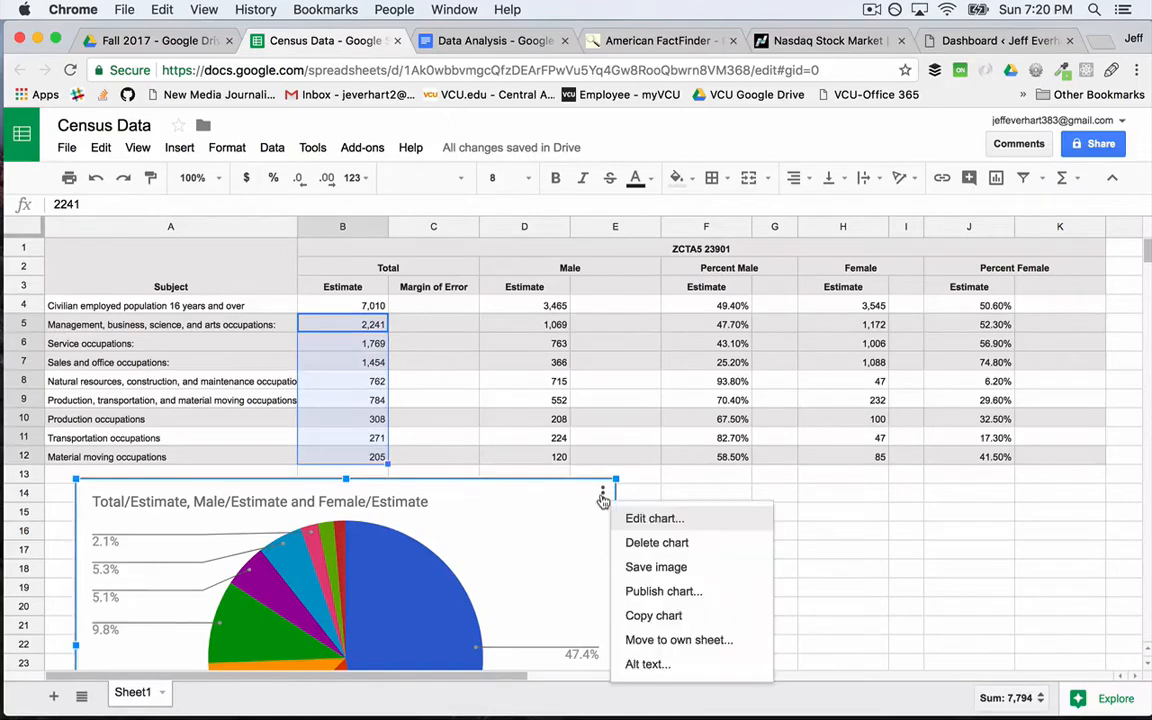
click(645, 519)
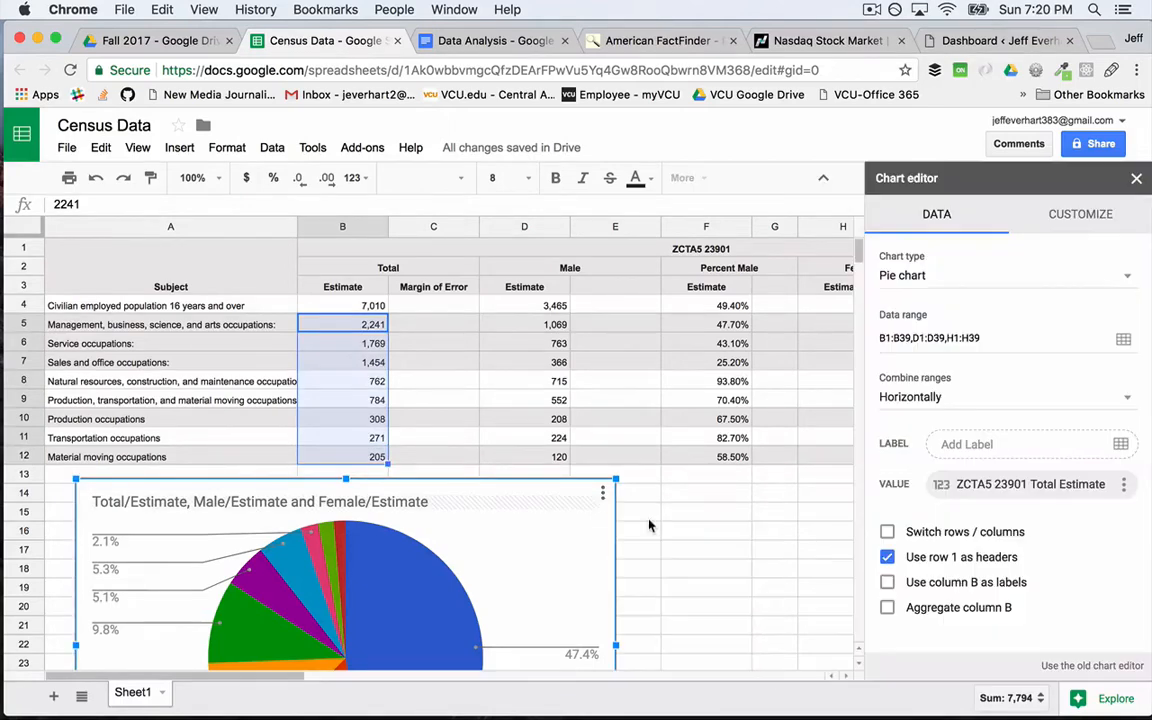
click(1123, 339)
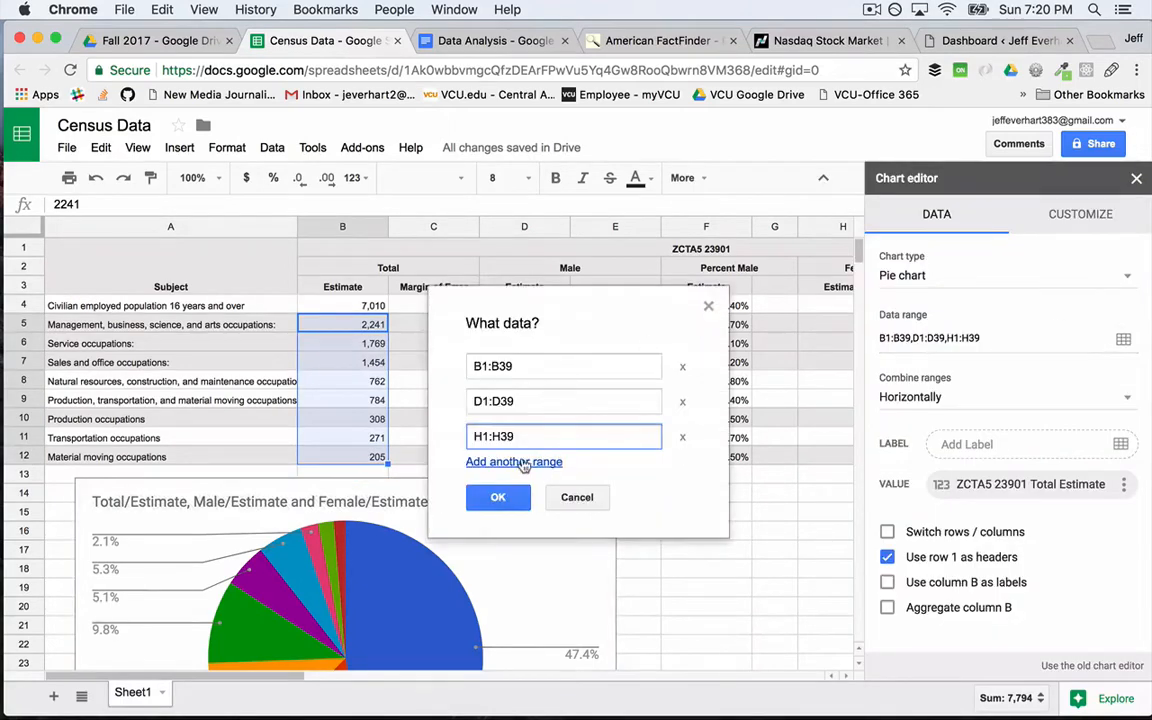
click(682, 437)
click(682, 401)
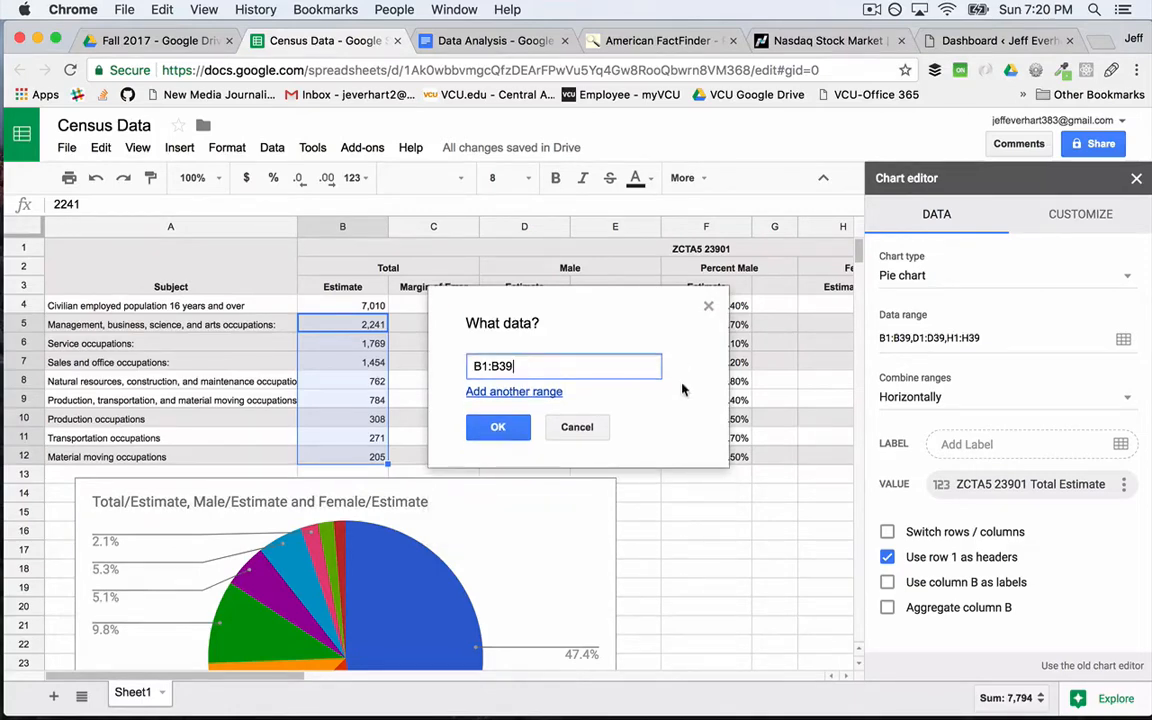
click(710, 307)
click(922, 396)
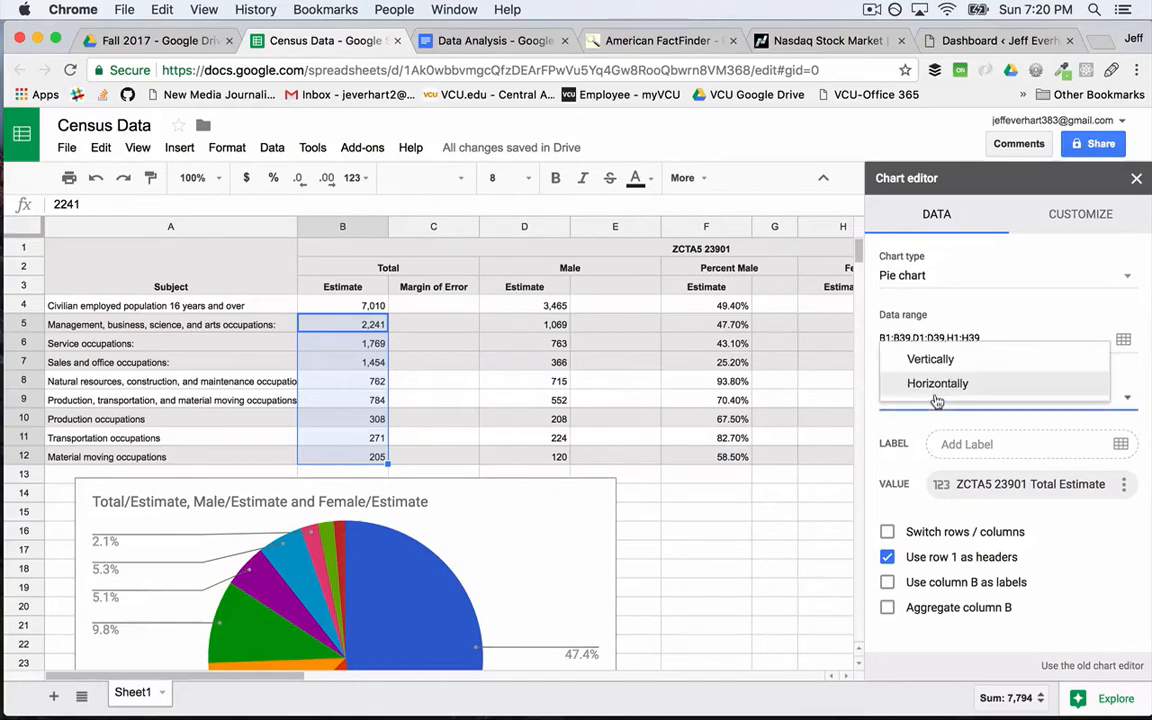
click(937, 383)
Replace the pie chart's value series with the total estimates in B5:B12, leaving out the overall employed population
click(1123, 484)
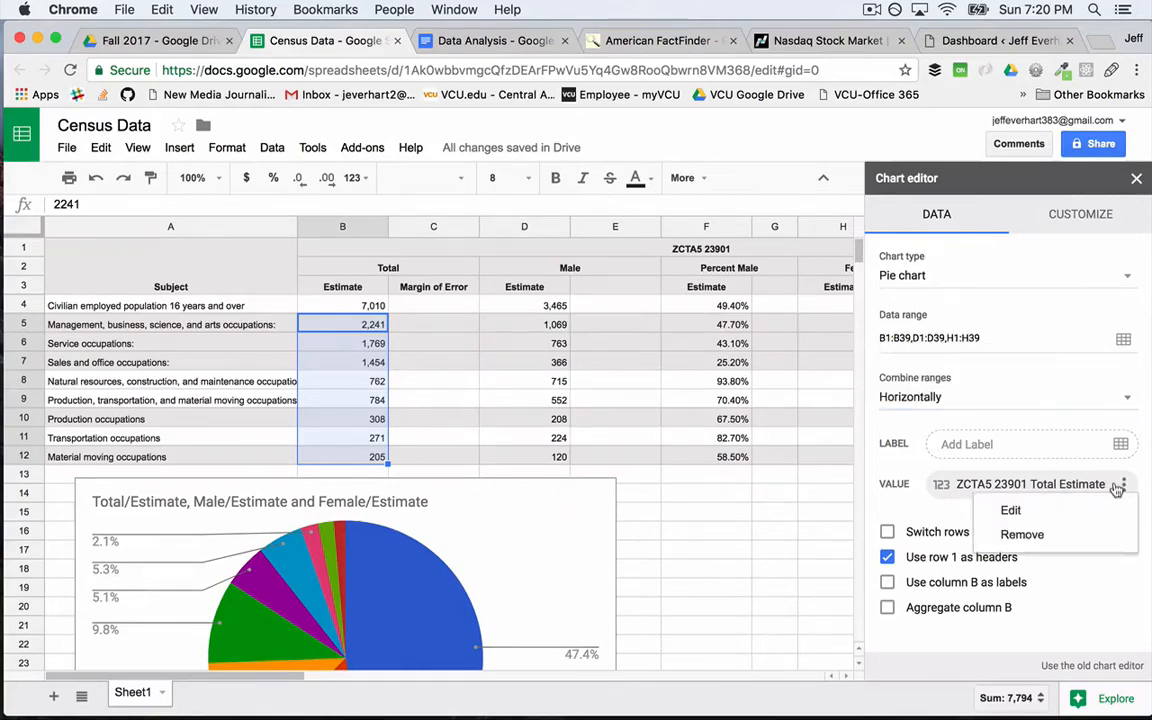
click(1080, 537)
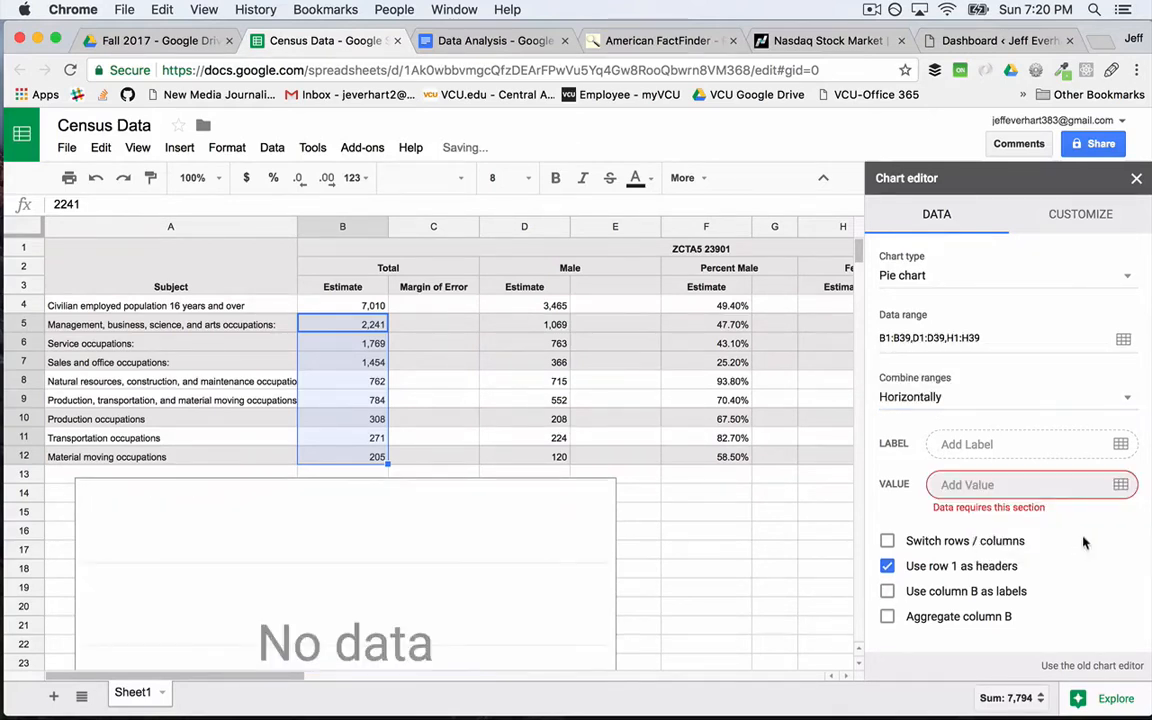
click(1120, 485)
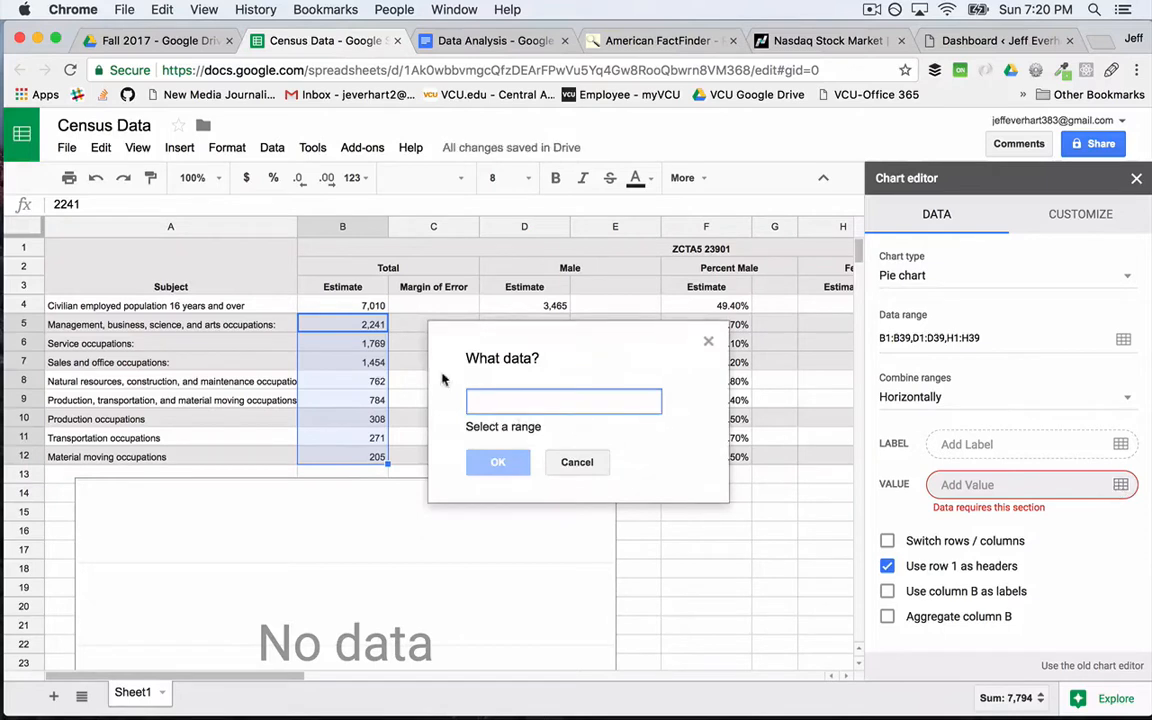
click(355, 328)
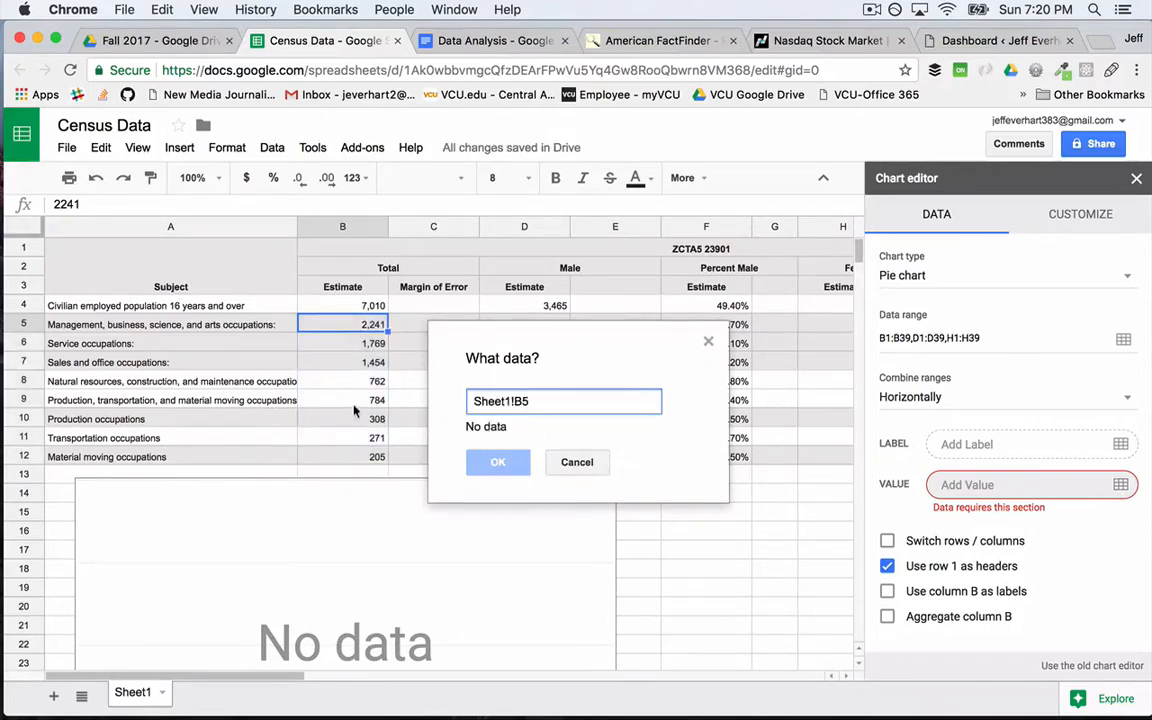
click(355, 457)
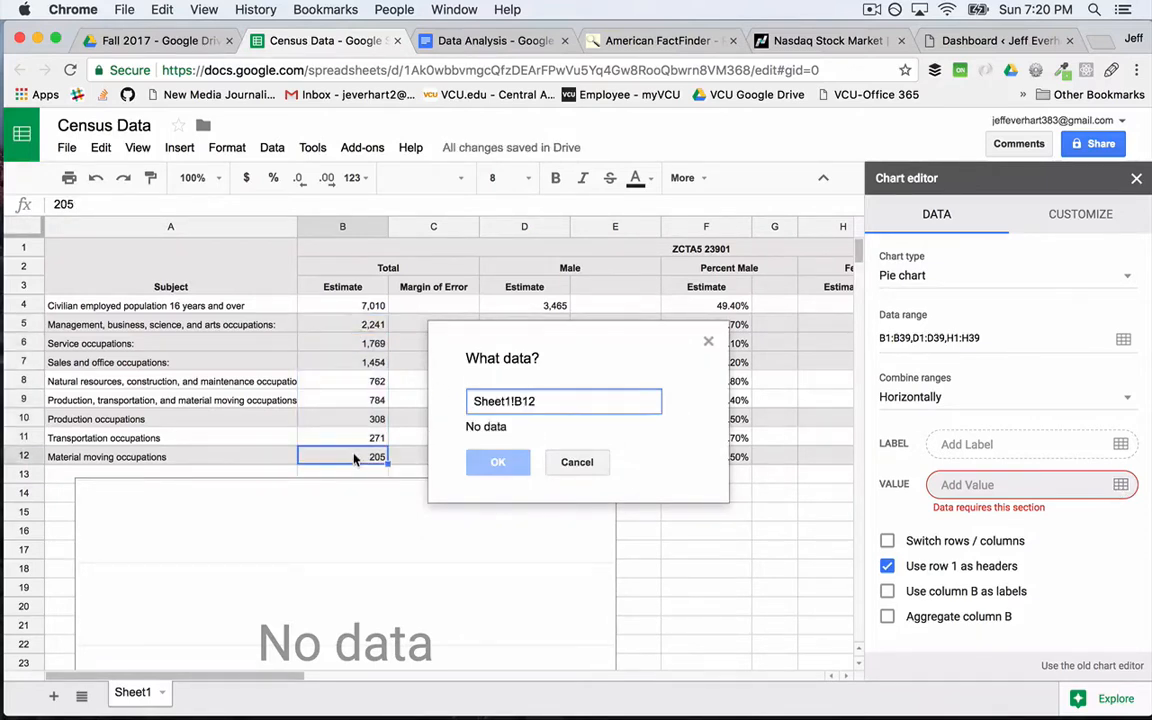
click(360, 327)
shift+click(372, 457)
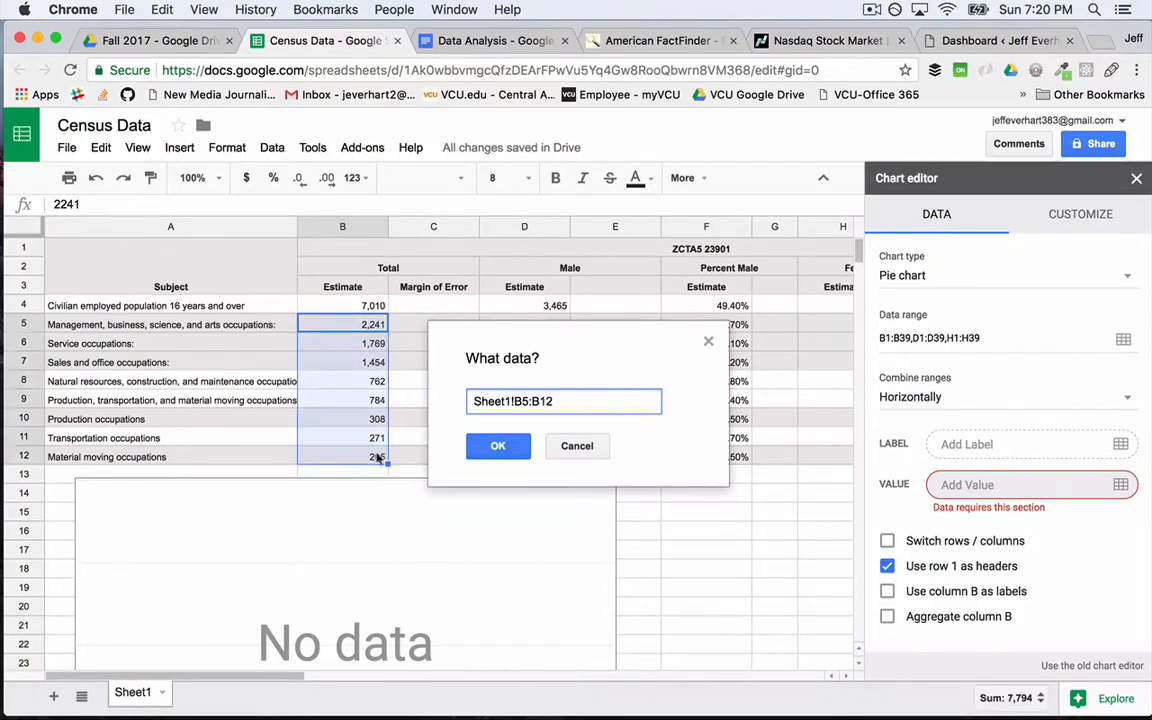
click(498, 460)
scroll(635, 517, down, 5)
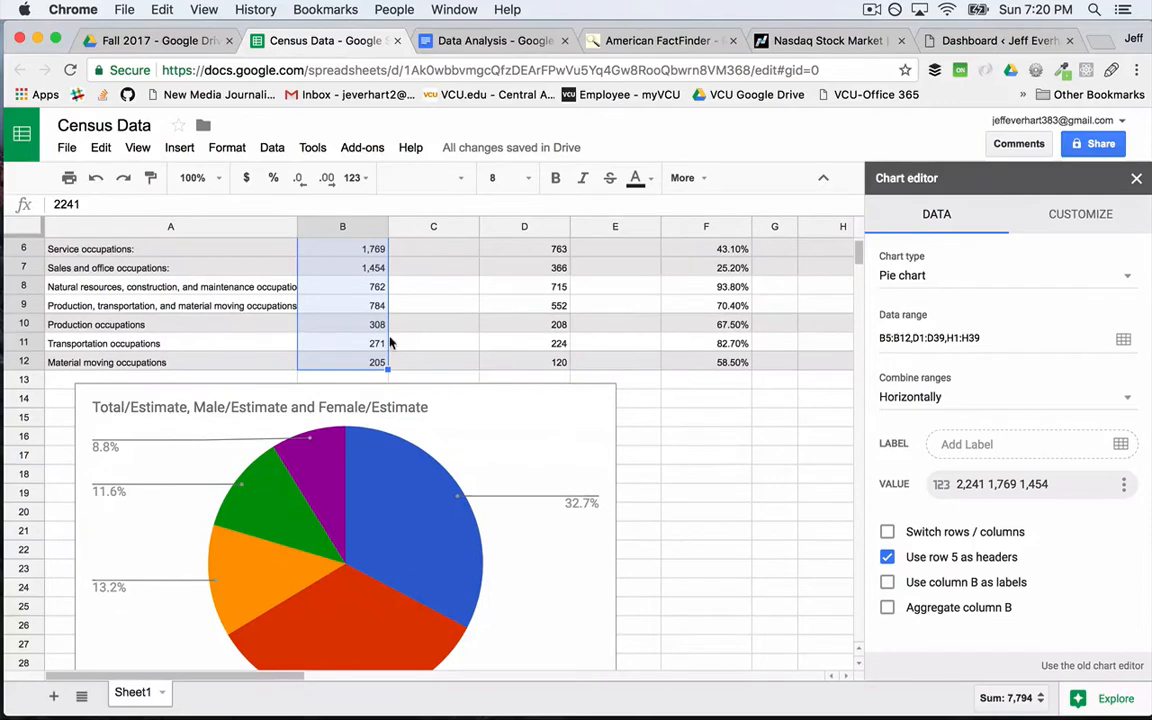
Compare the pie chart's slices with the total estimates listed for each occupation in the table
scroll(450, 463, down, 1)
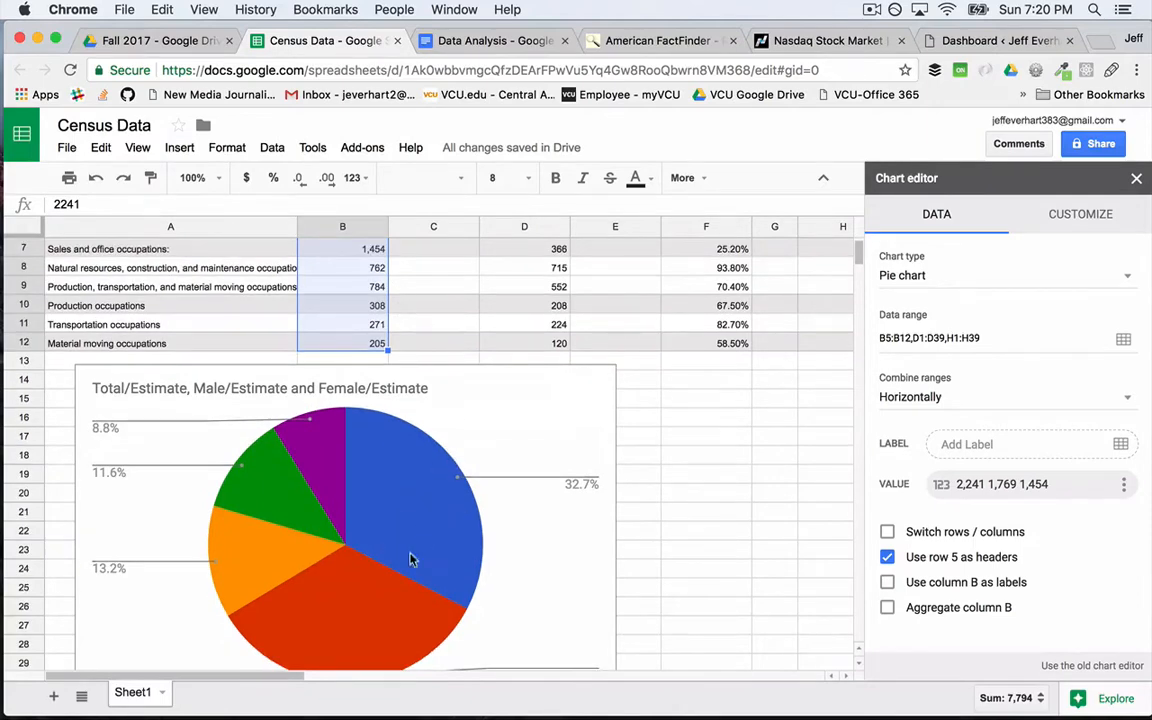
scroll(475, 577, down, 1)
scroll(475, 577, up, 7)
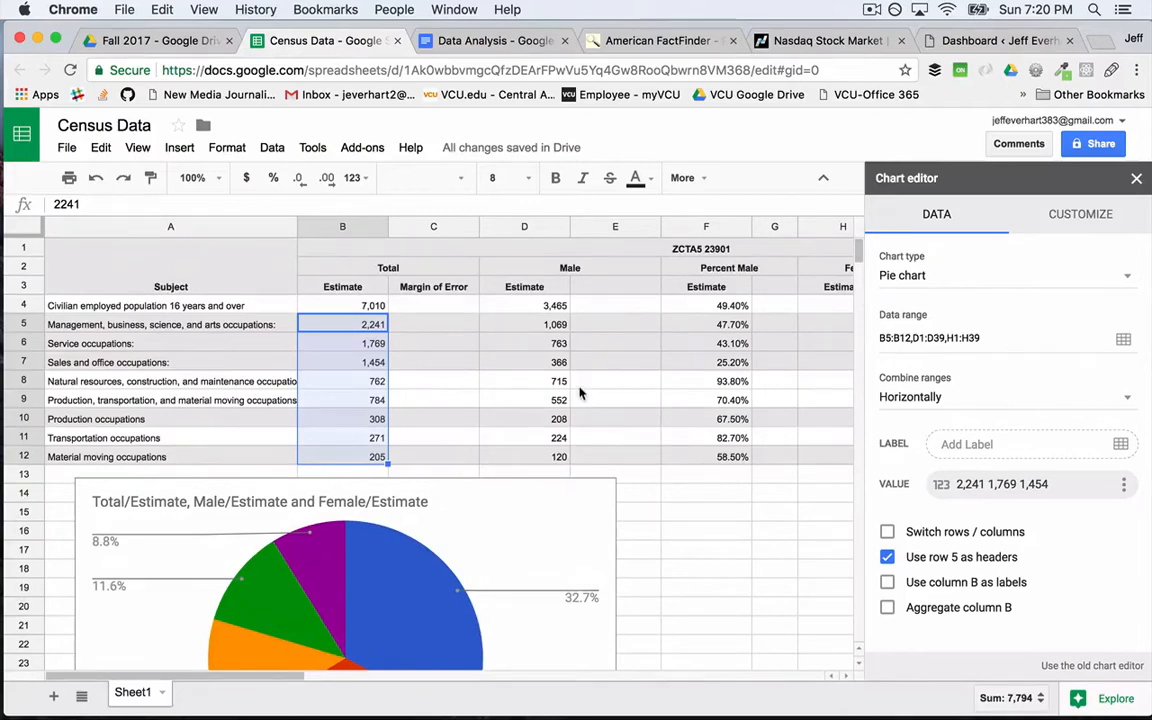
scroll(579, 393, right, 5)
scroll(579, 393, left, 5)
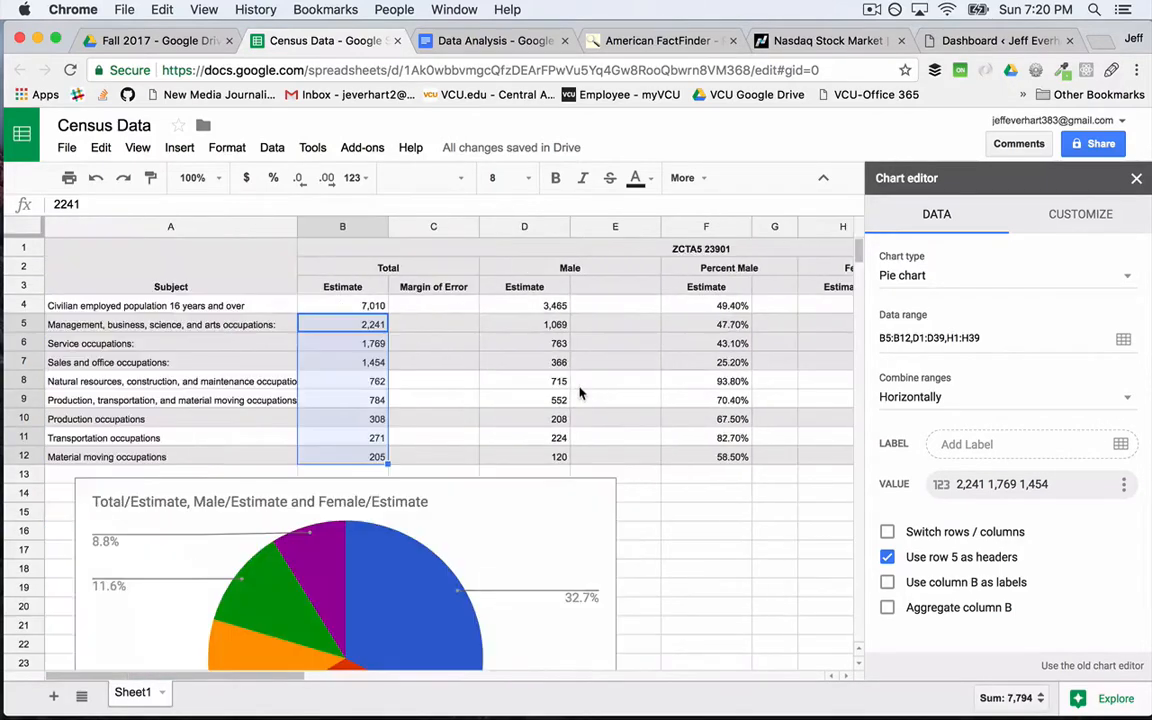
scroll(516, 493, down, 3)
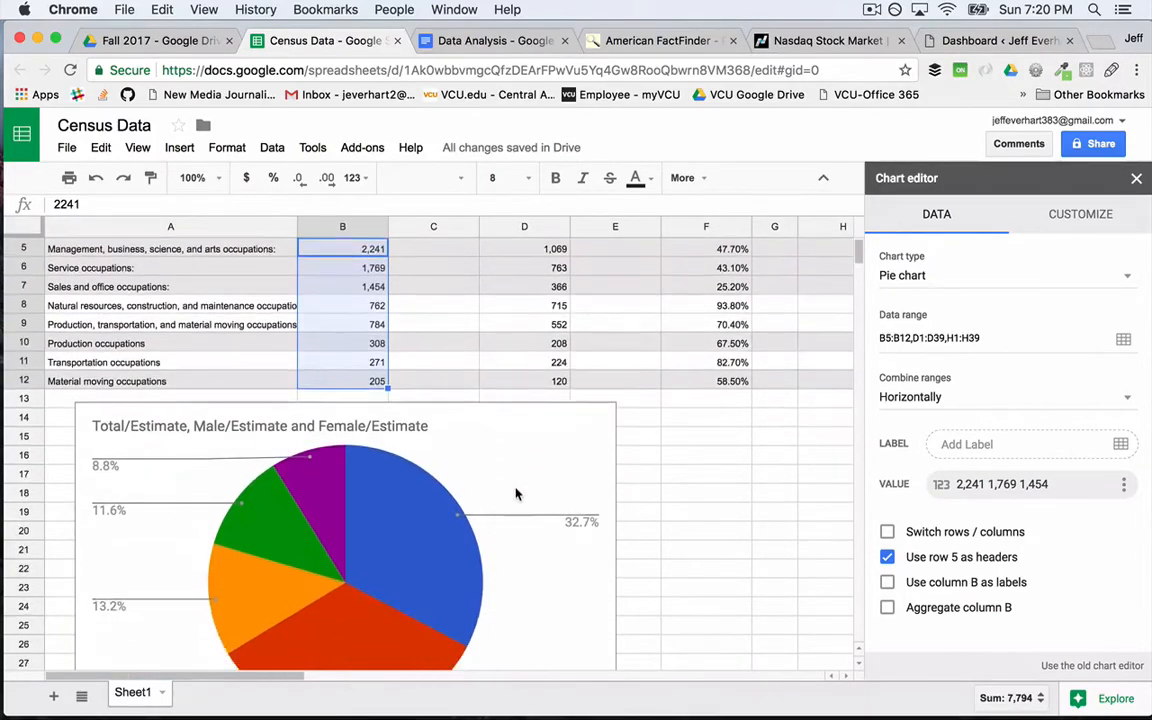
scroll(516, 493, up, 1)
scroll(460, 450, down, 2)
scroll(460, 450, up, 4)
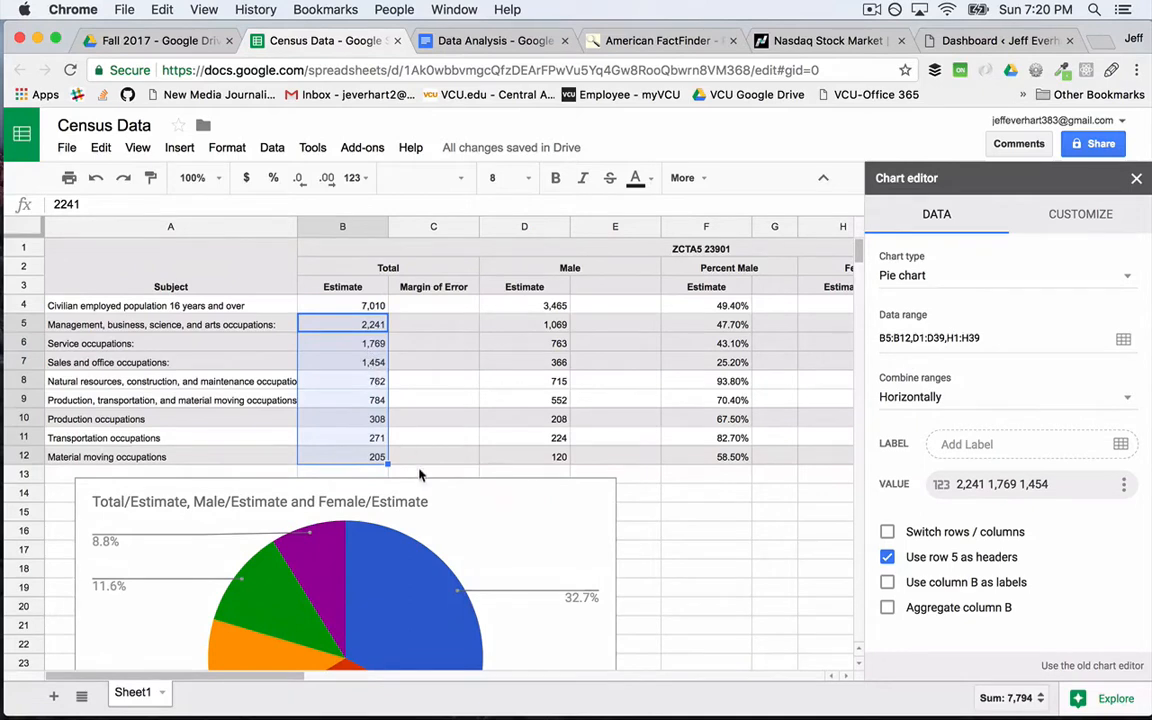
scroll(378, 427, down, 1)
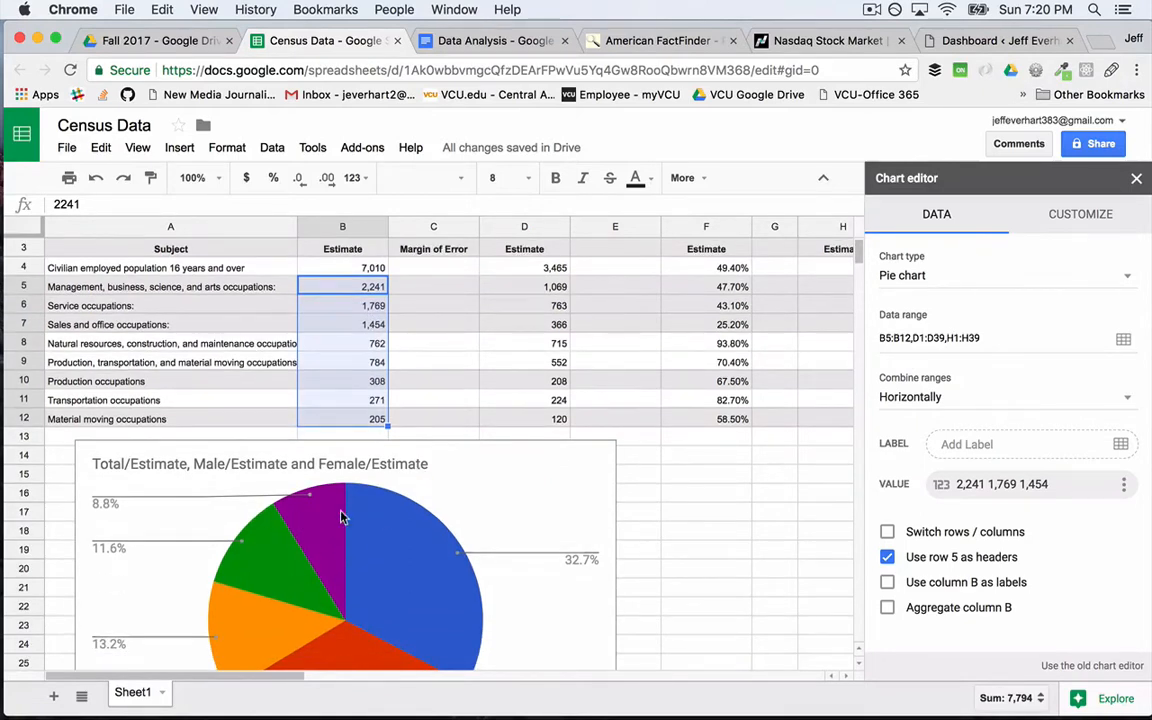
scroll(340, 517, down, 2)
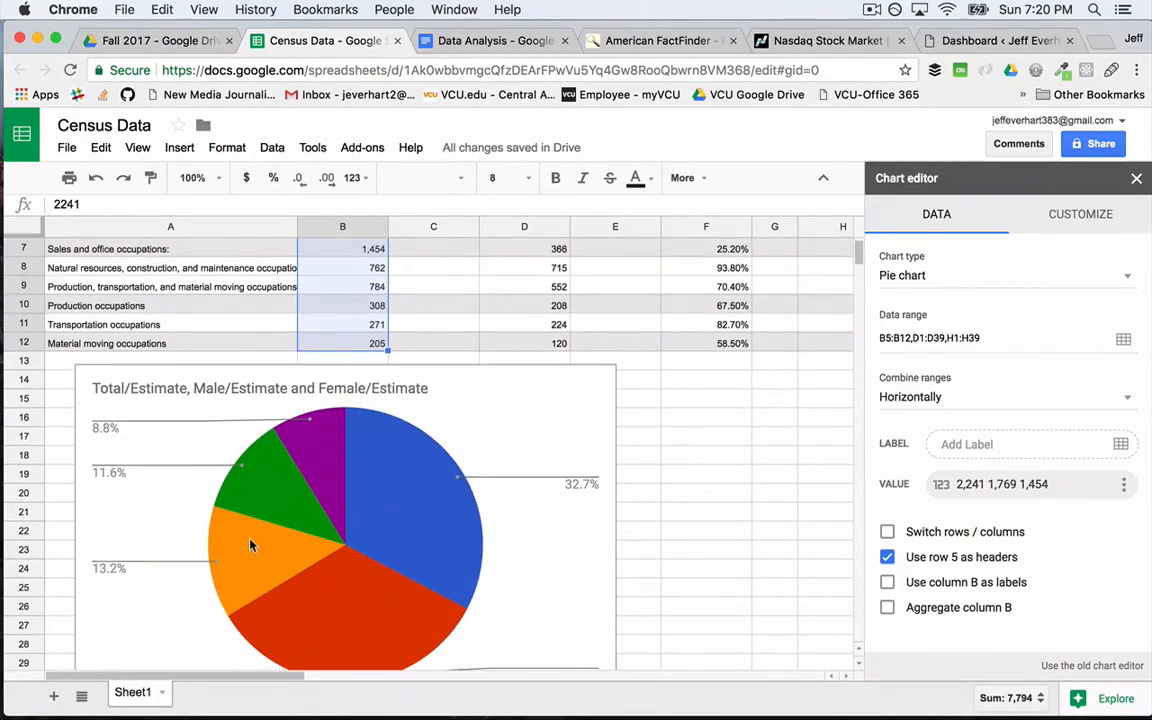
scroll(310, 455, down, 2)
scroll(335, 420, up, 4)
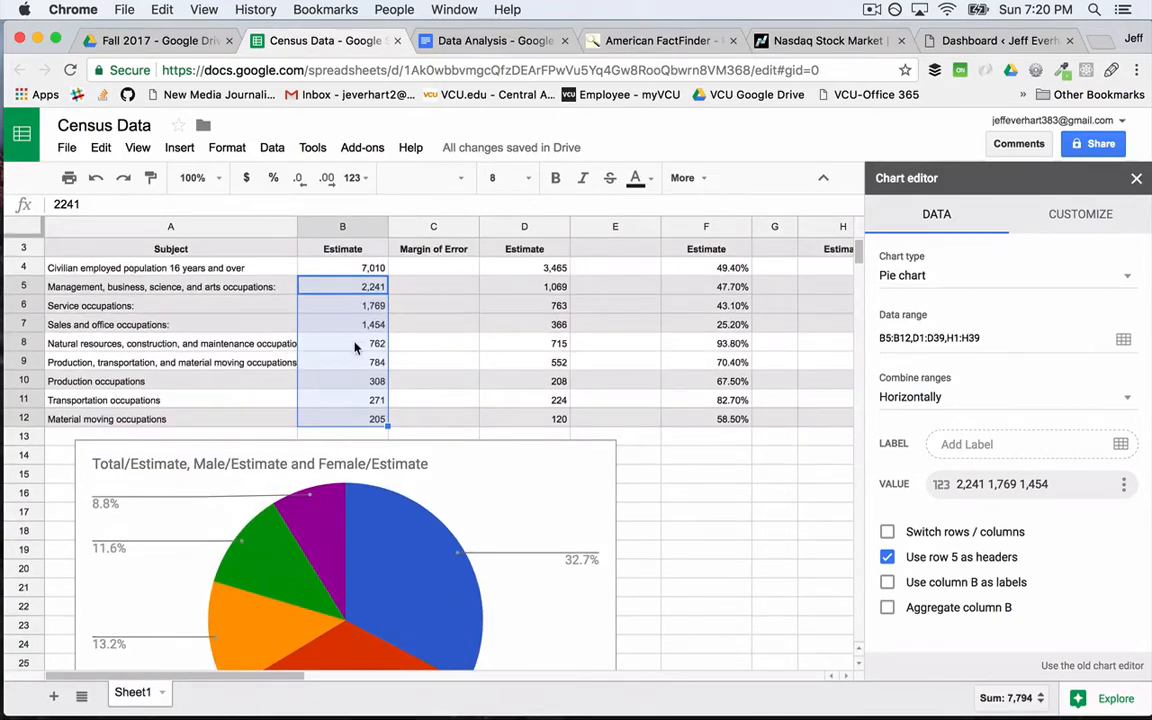
click(645, 532)
click(700, 508)
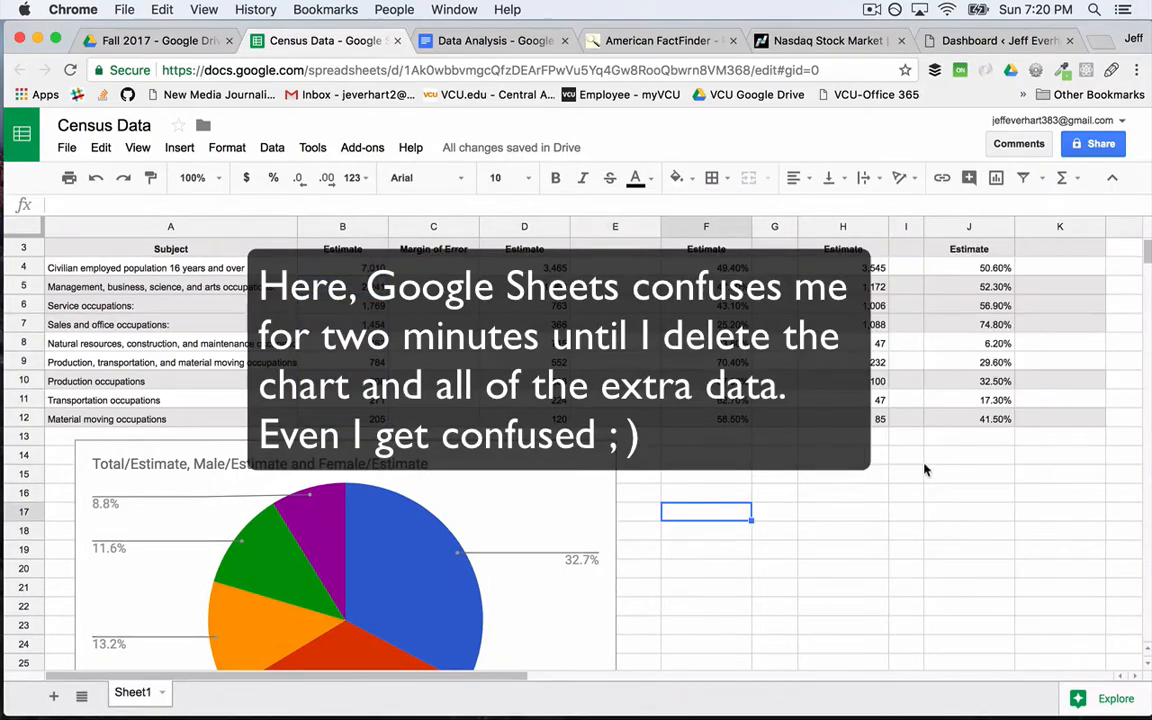
mouse_move(440, 700)
click(598, 462)
click(603, 456)
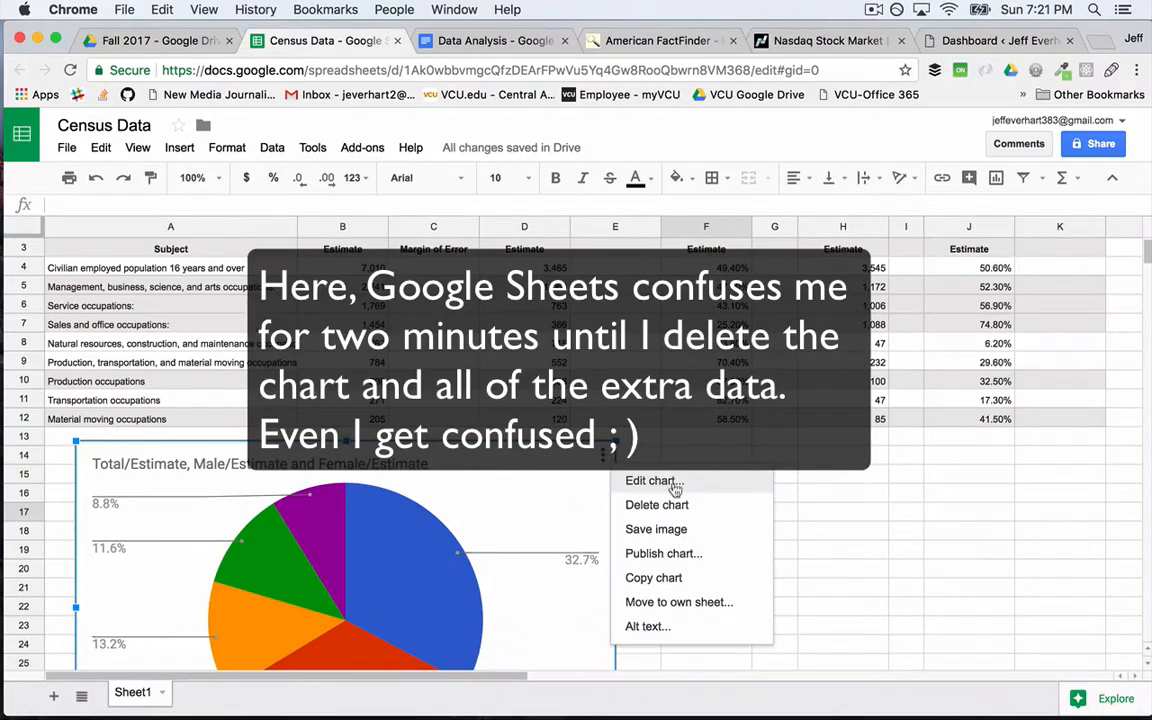
click(662, 481)
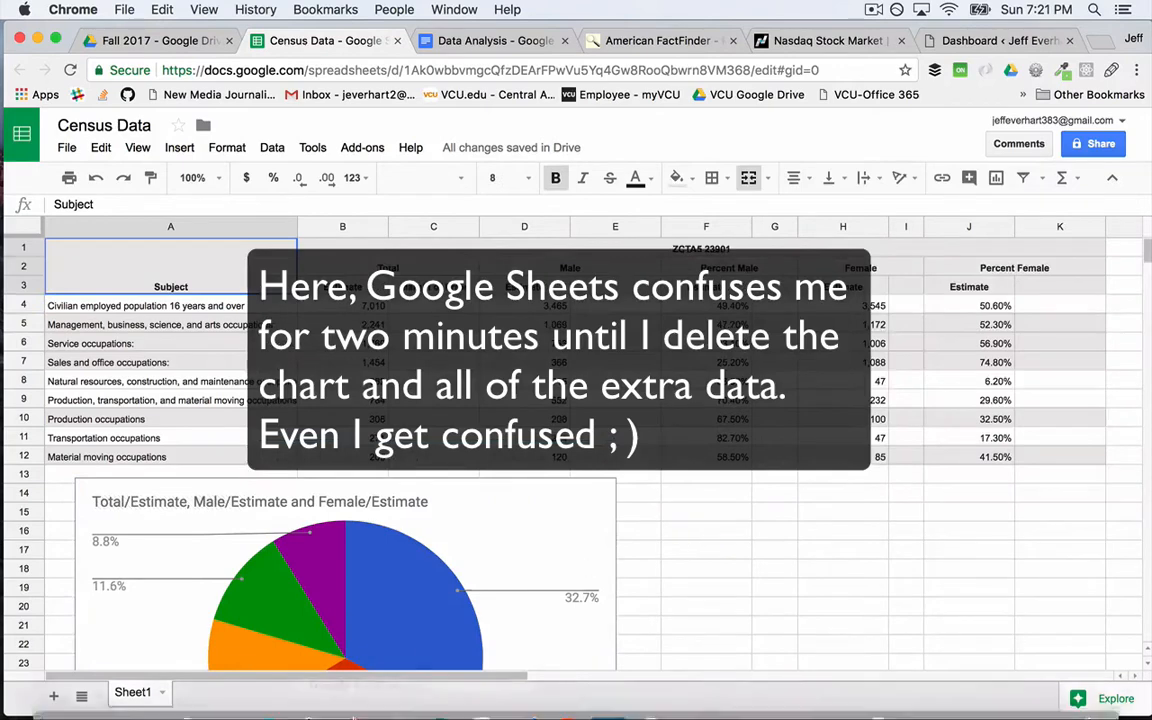
mouse_move(354, 710)
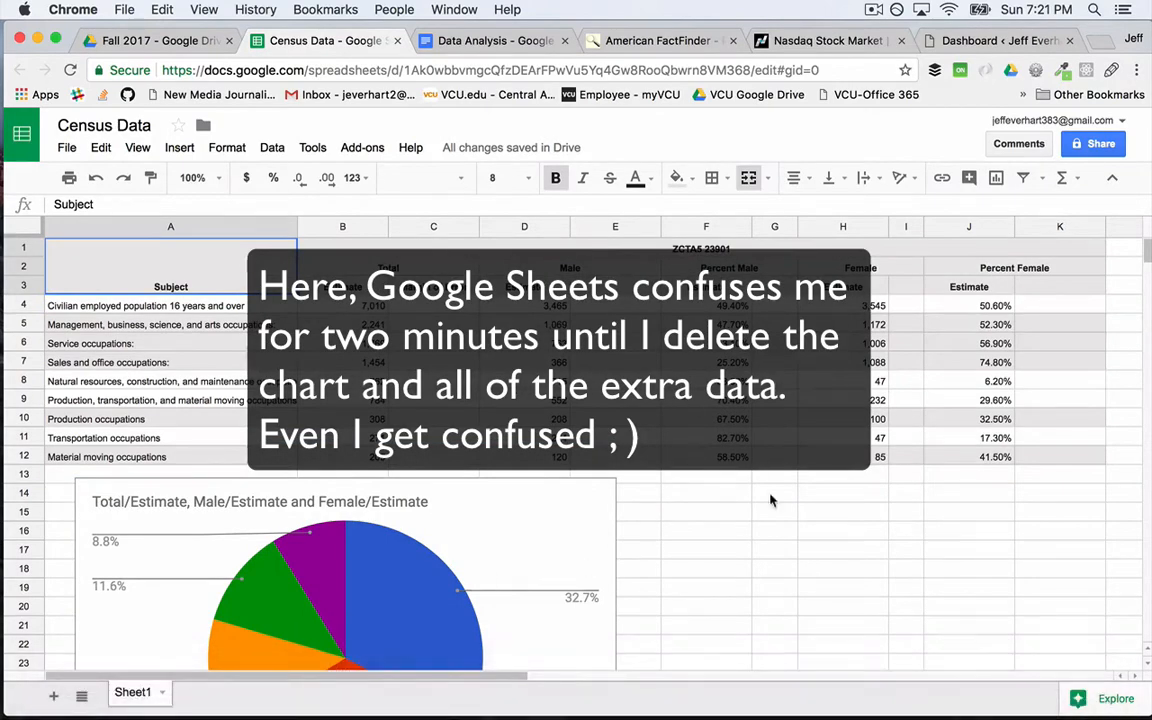
Clear the header cells above the occupation data and delete rows 1–3
click(303, 249)
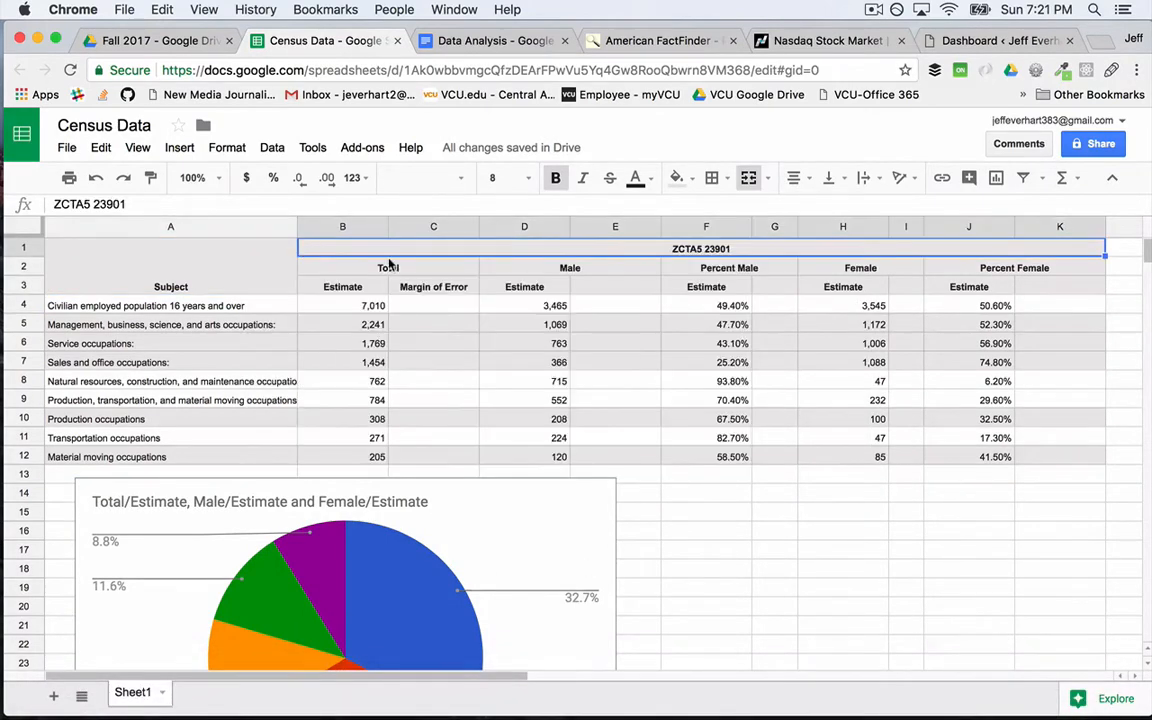
click(249, 260)
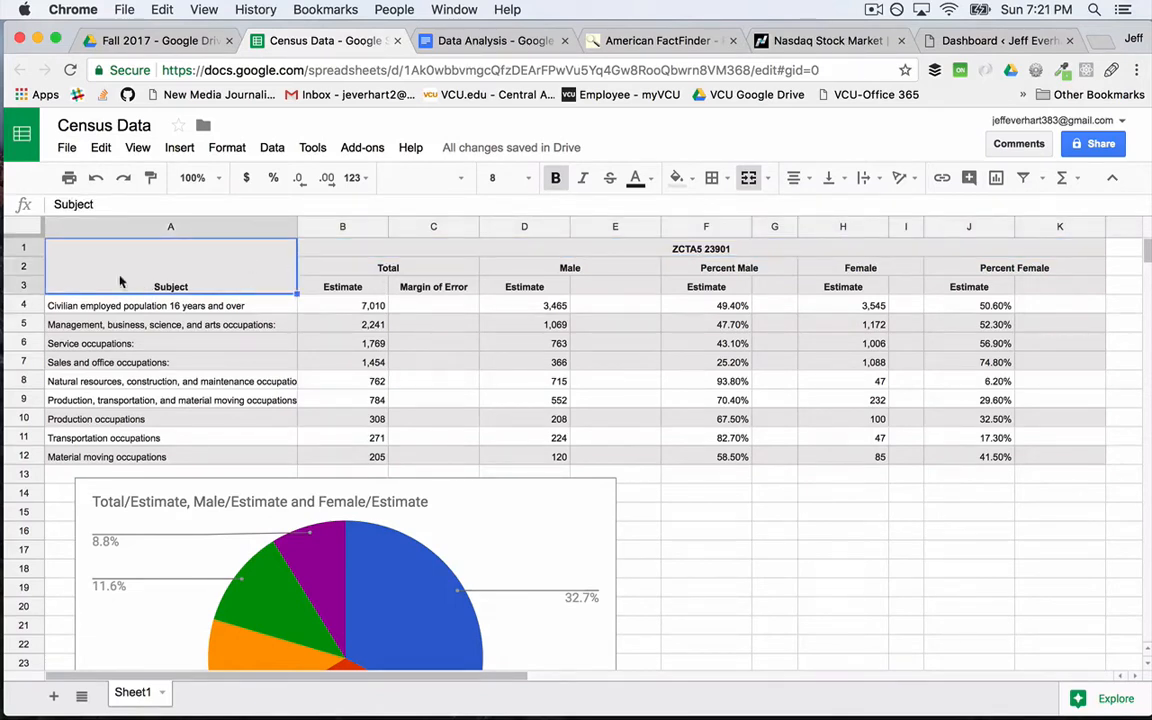
drag(119, 283, 897, 295)
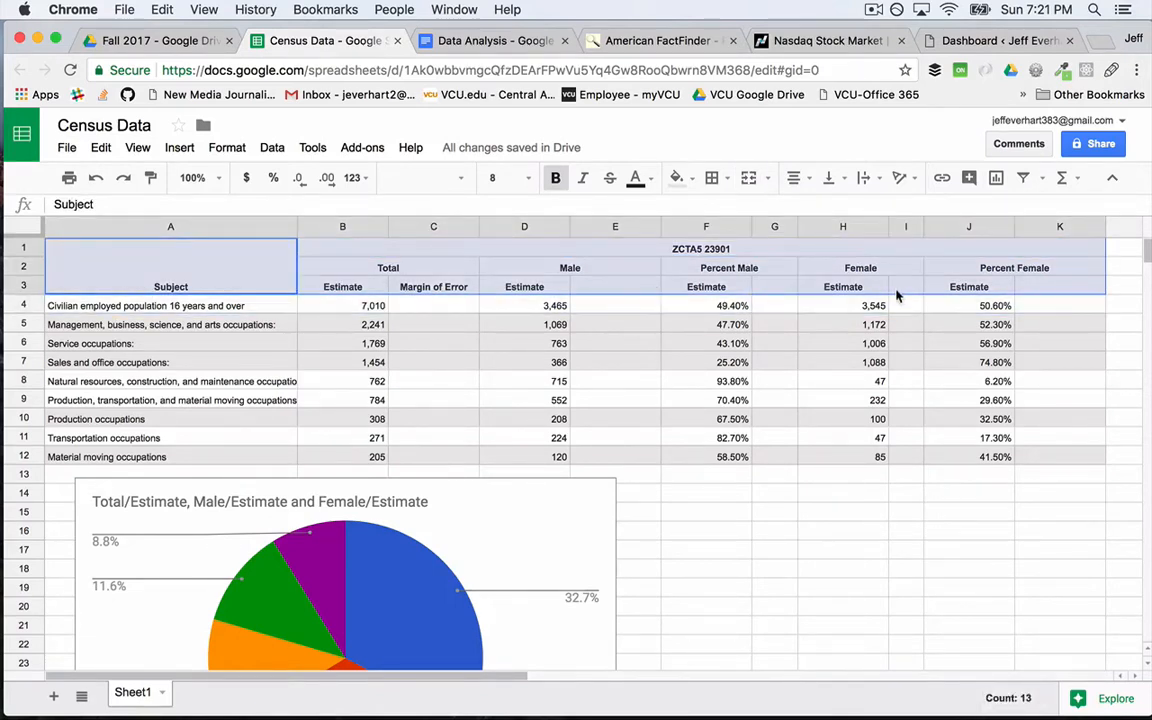
key(Delete)
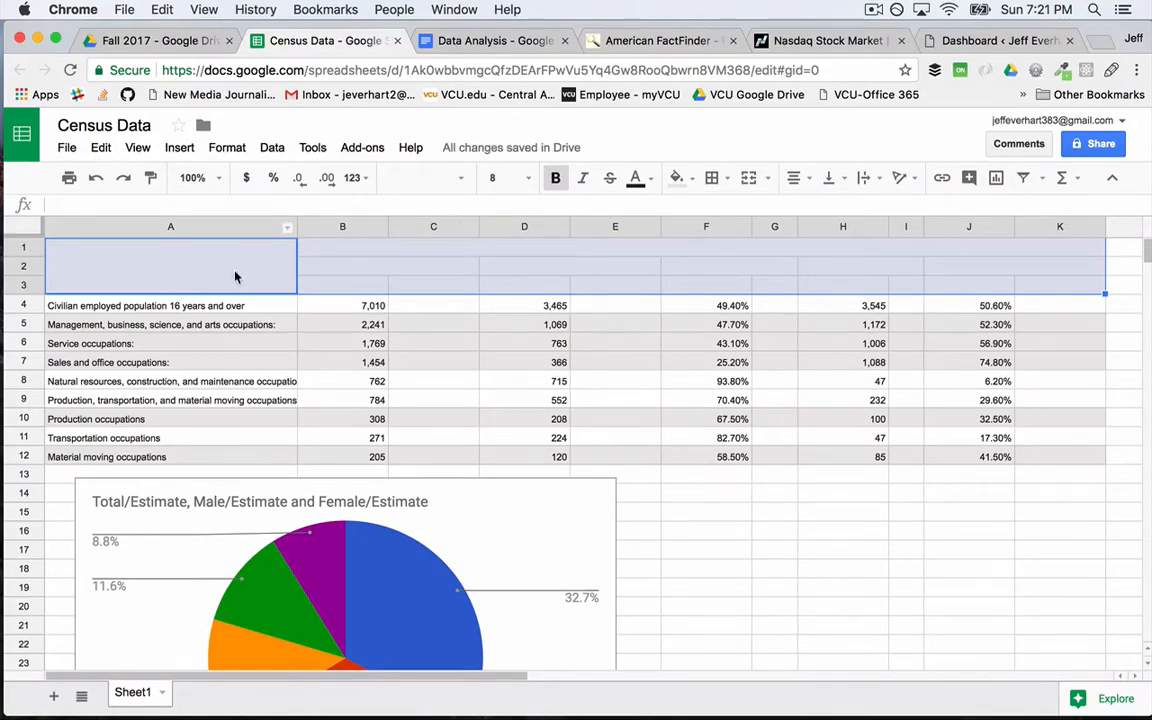
right_click(238, 276)
click(298, 487)
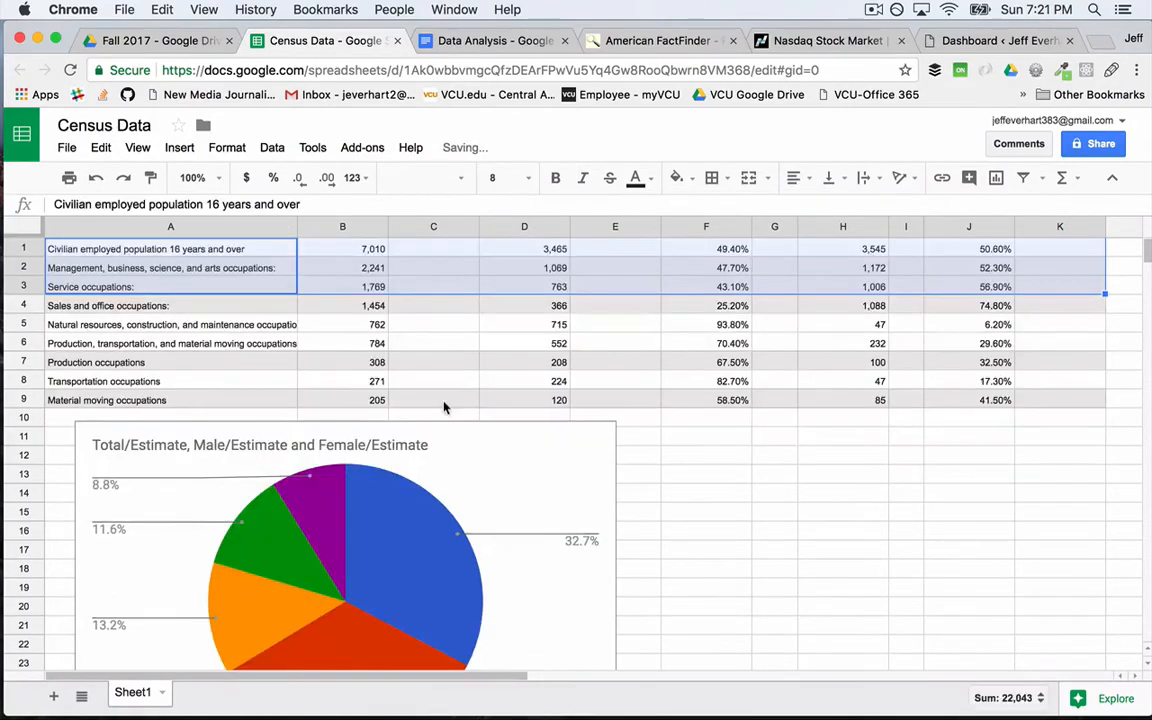
Reopen the pie chart for editing and reselect the total estimates in B2:B9 as its value series
click(320, 287)
click(212, 249)
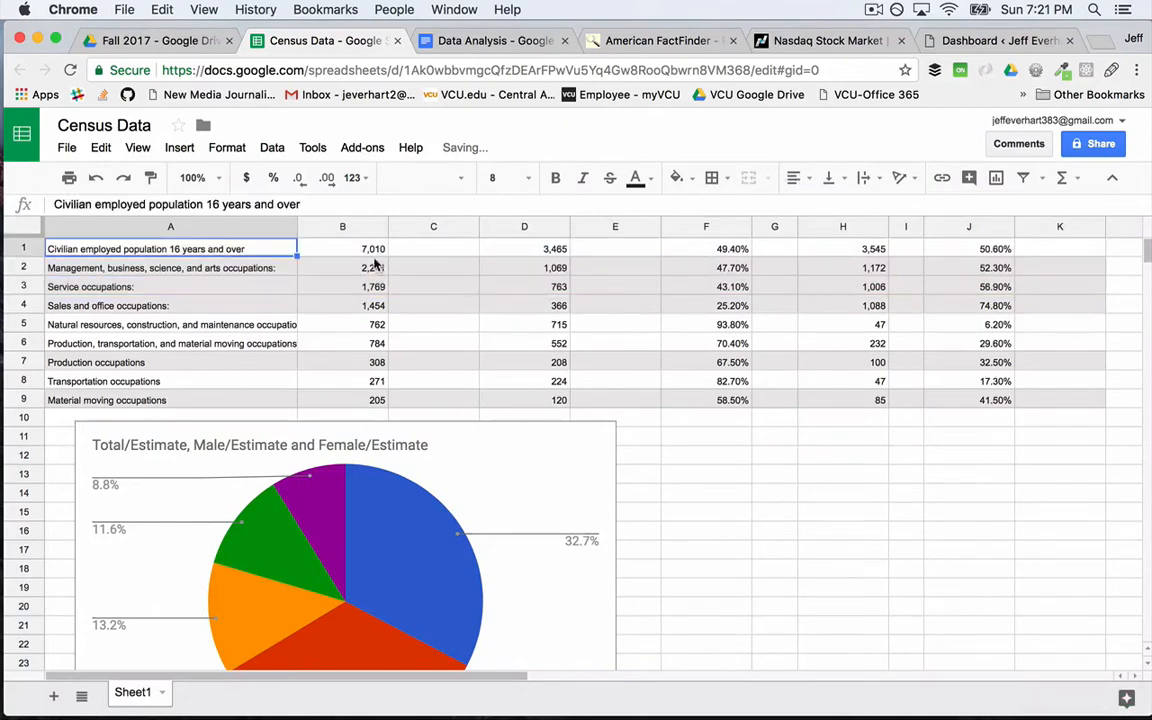
click(342, 249)
click(587, 451)
click(602, 437)
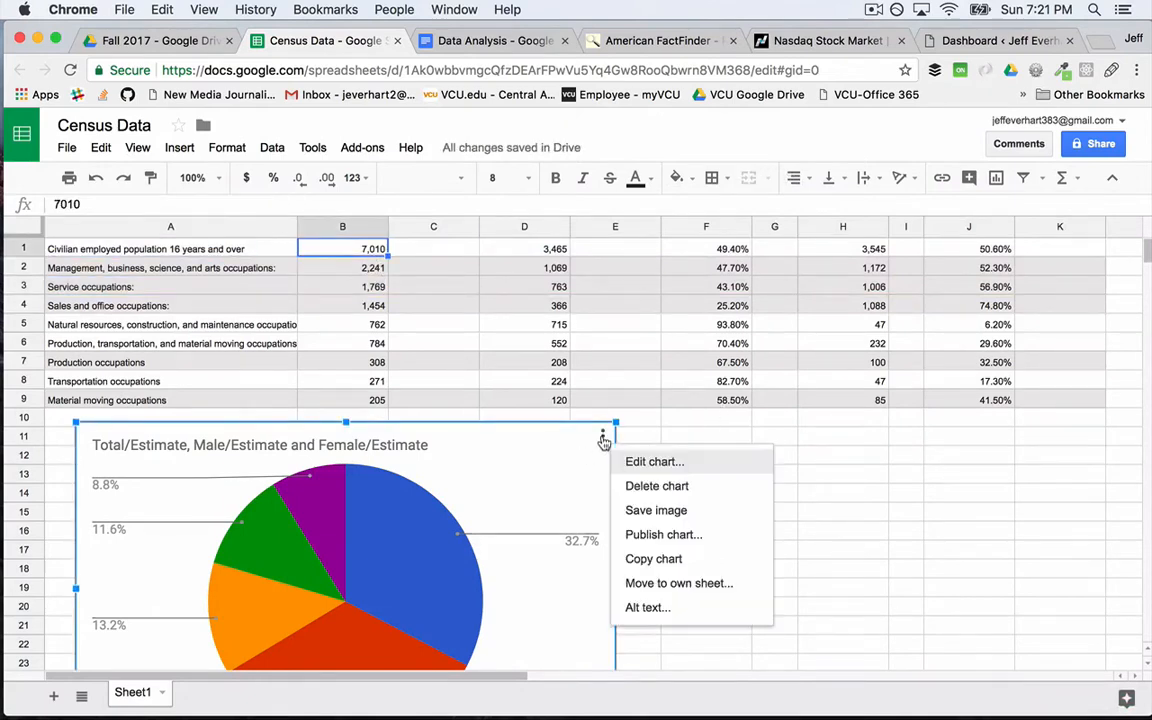
click(705, 465)
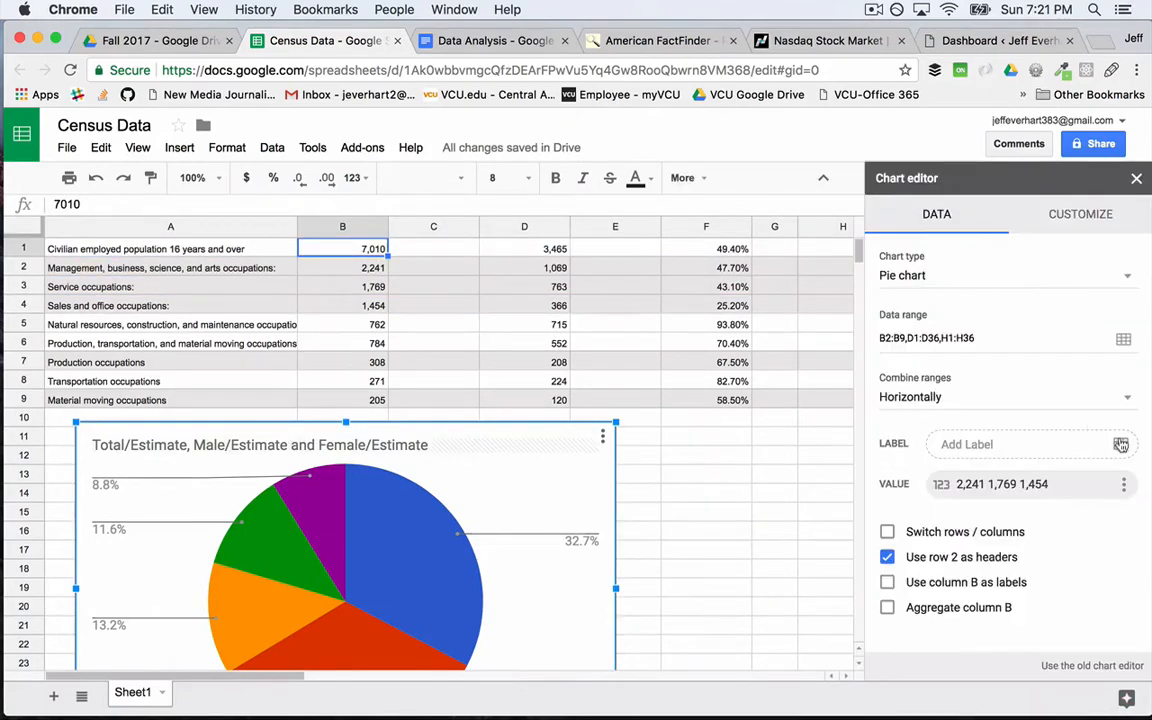
click(1125, 484)
click(1105, 510)
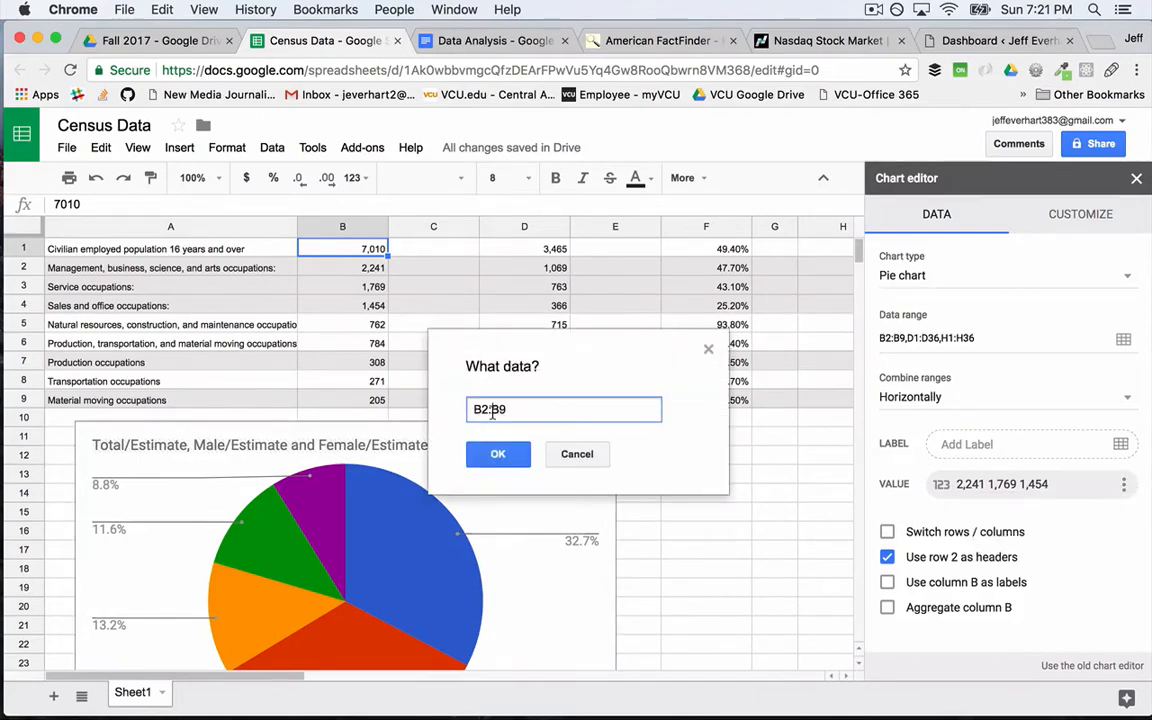
click(373, 270)
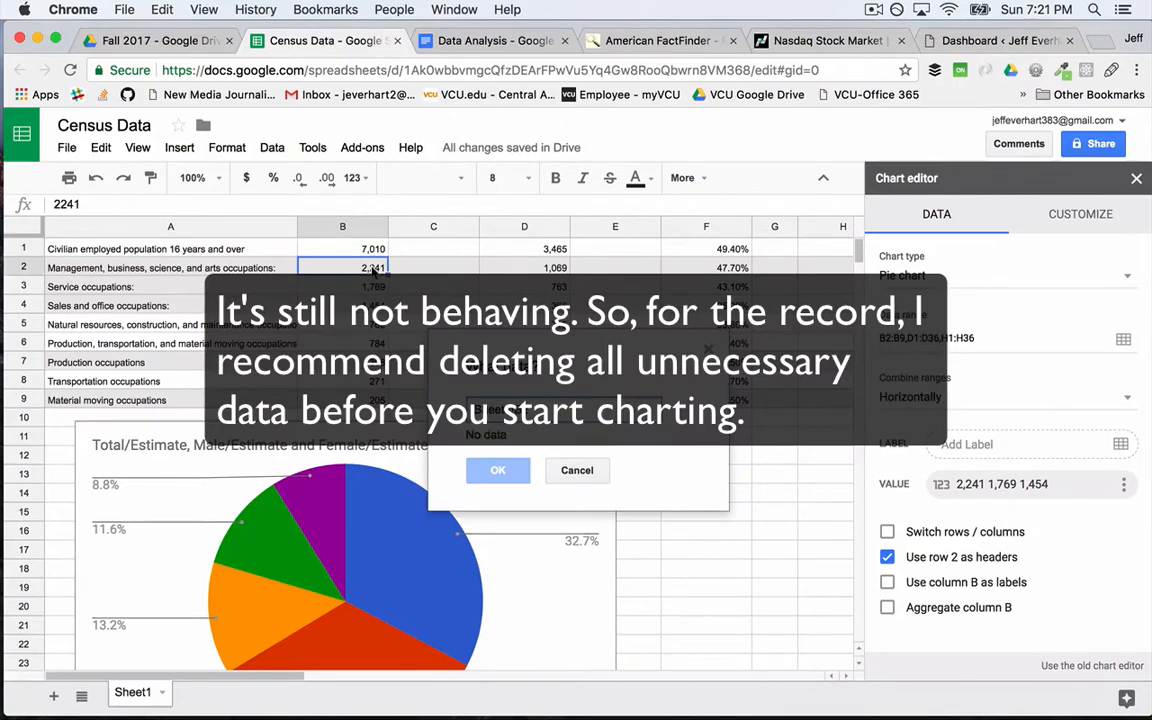
drag(374, 350, 373, 399)
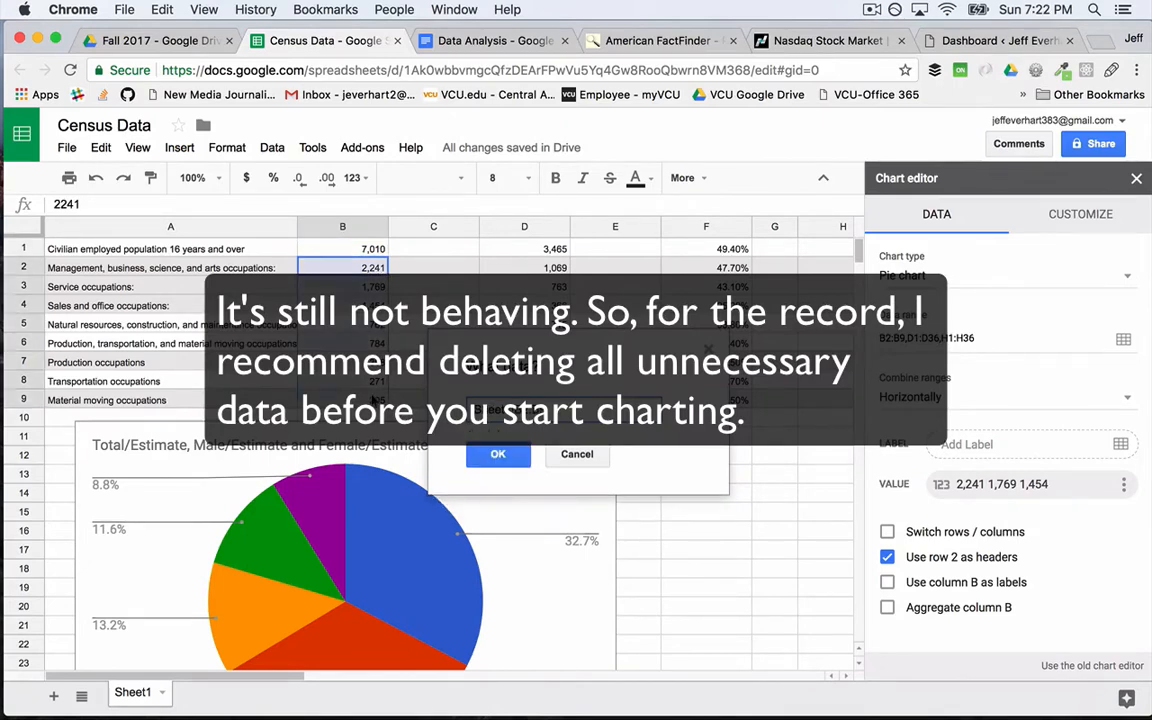
click(498, 459)
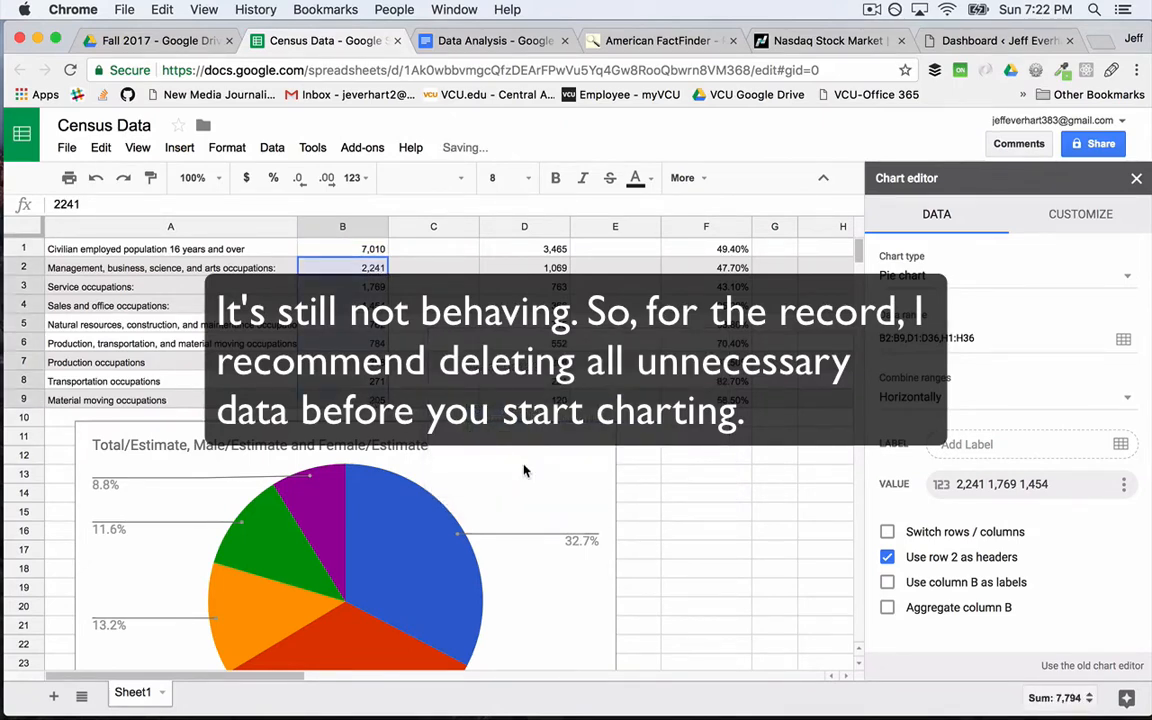
Close the chart editor and clear the male and female figures in D1:K9
scroll(524, 470, down, 3)
scroll(460, 483, up, 3)
click(530, 290)
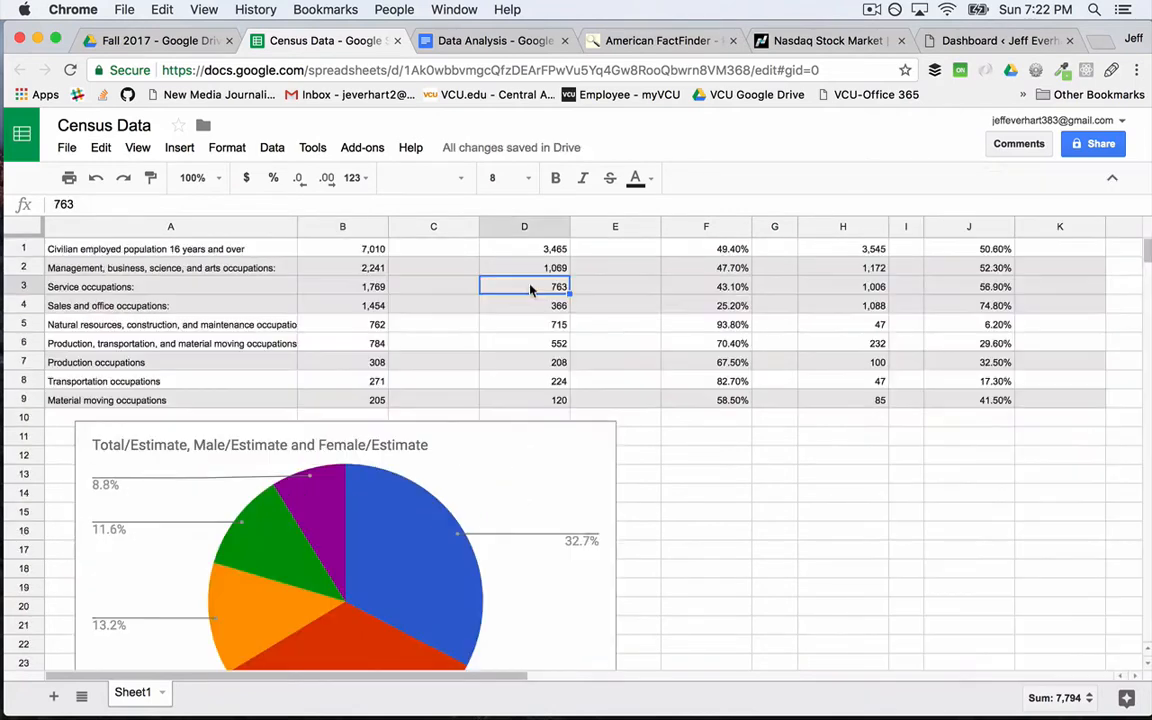
drag(524, 249, 1058, 413)
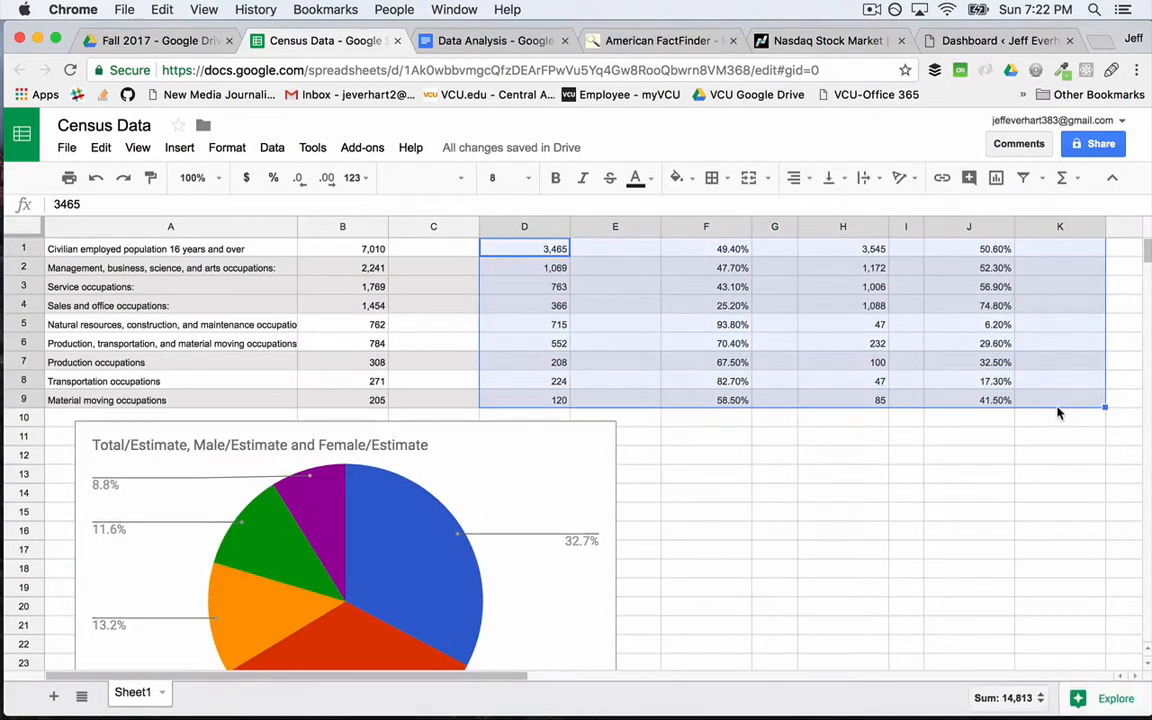
key(ctrl+z)
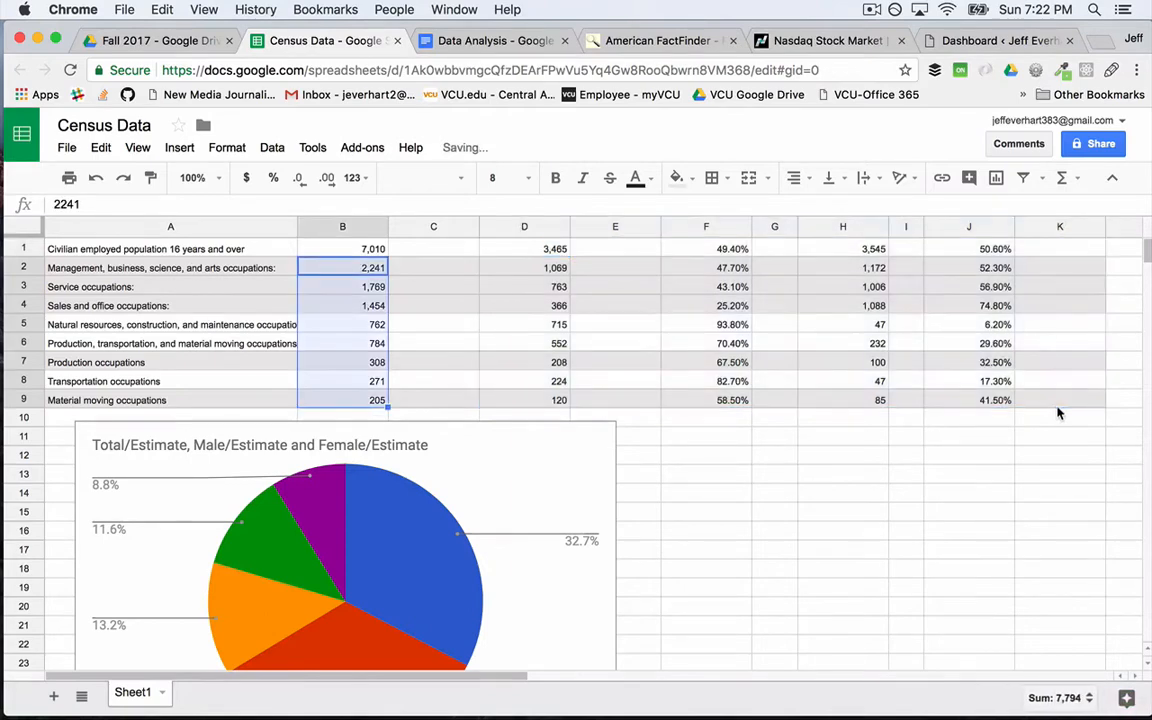
drag(516, 250, 1103, 401)
key(Delete)
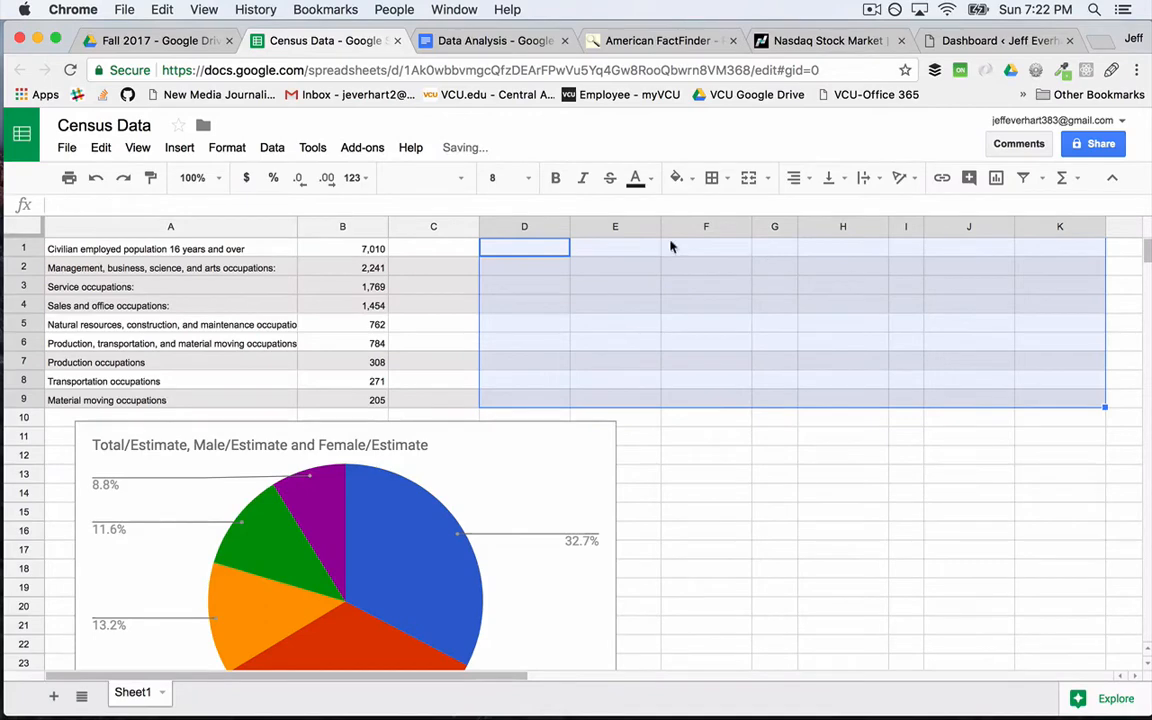
click(101, 147)
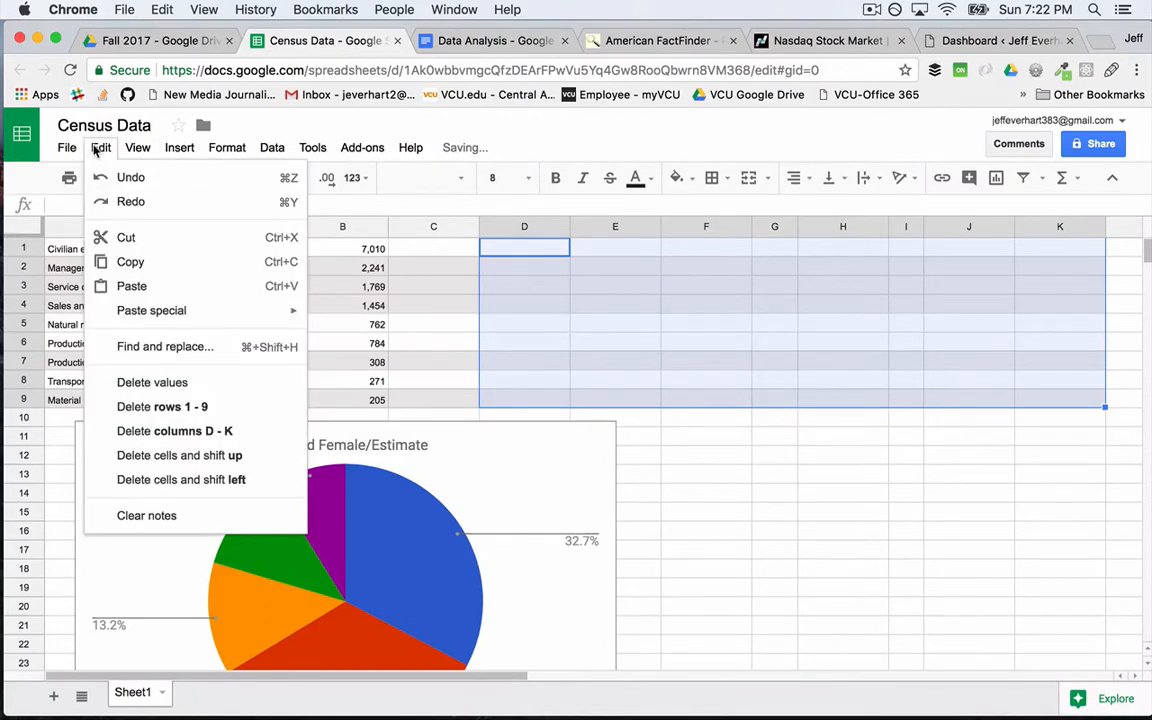
click(146, 382)
Delete columns C through K, keeping only the occupation names and total estimates
click(437, 228)
drag(437, 228, 607, 224)
click(418, 228)
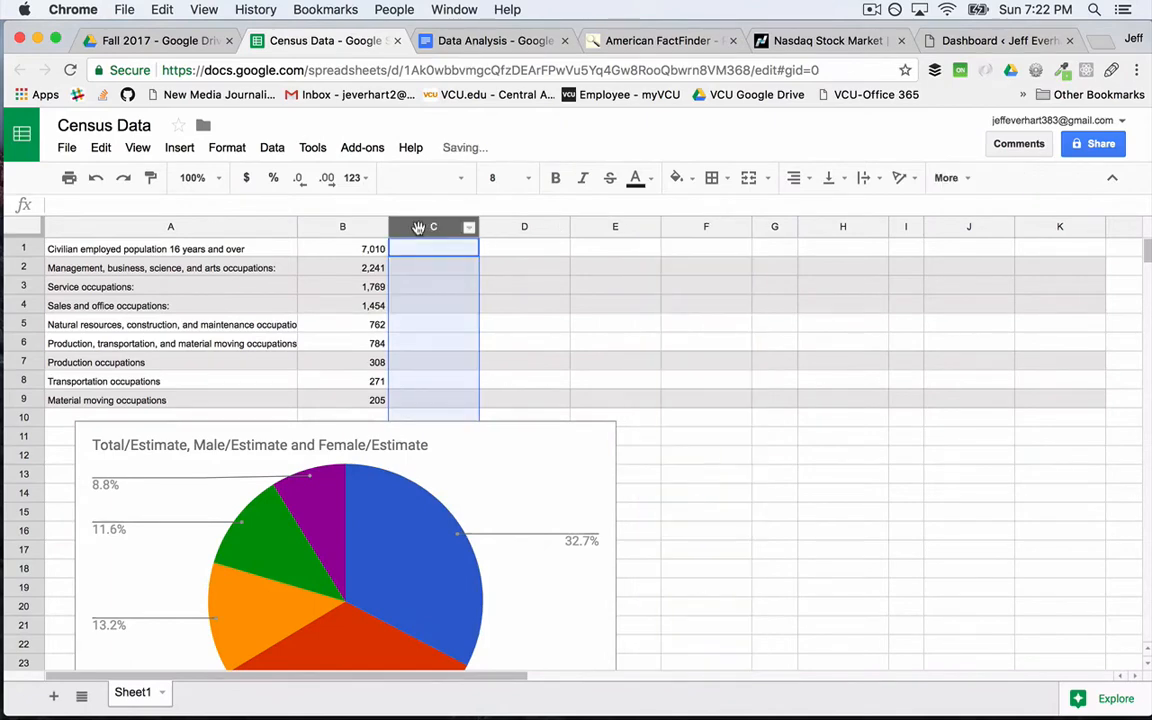
shift+click(988, 228)
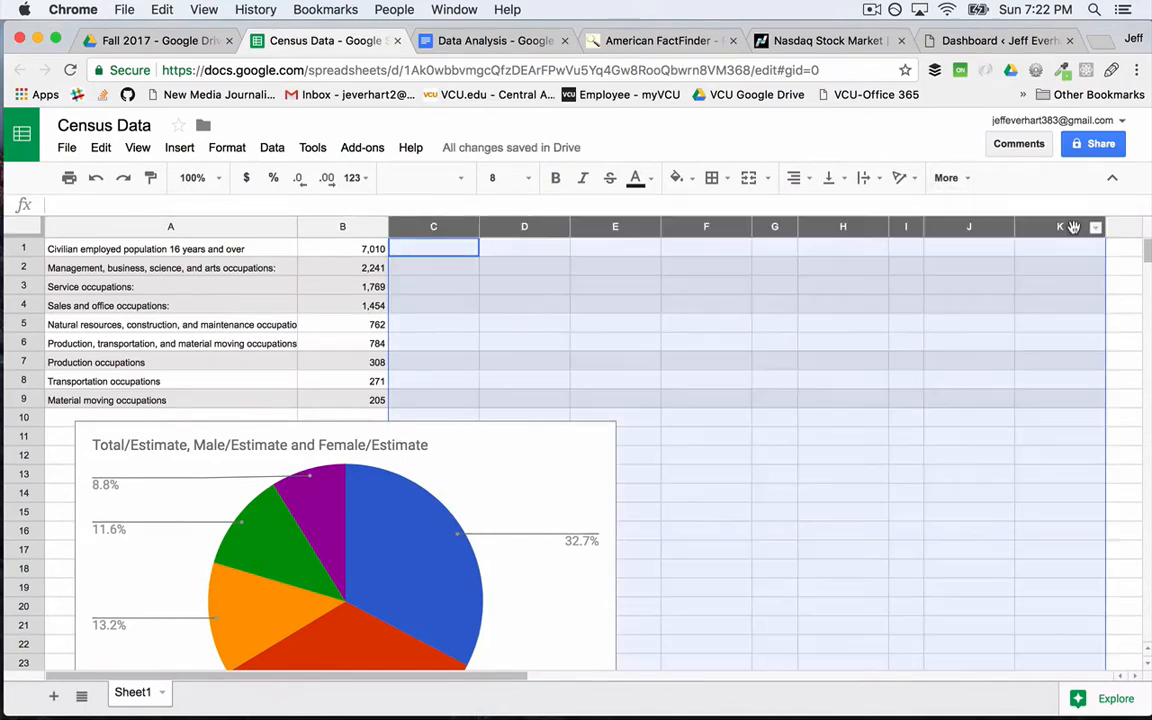
click(1005, 229)
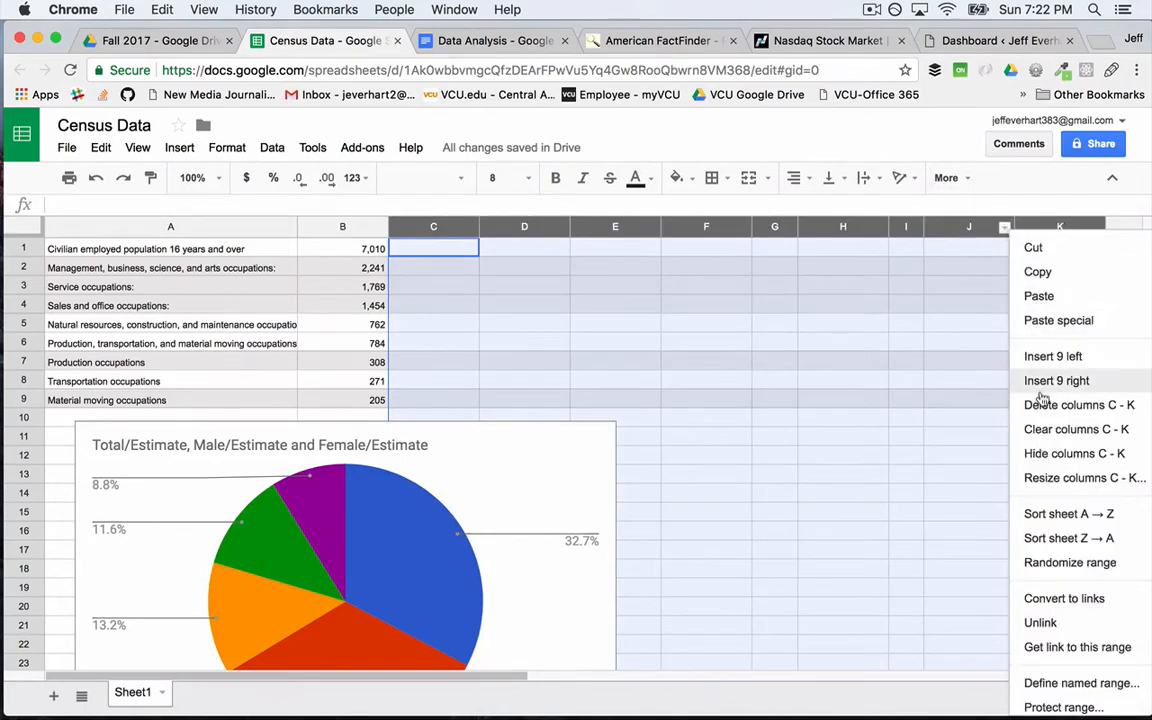
click(1040, 405)
click(587, 351)
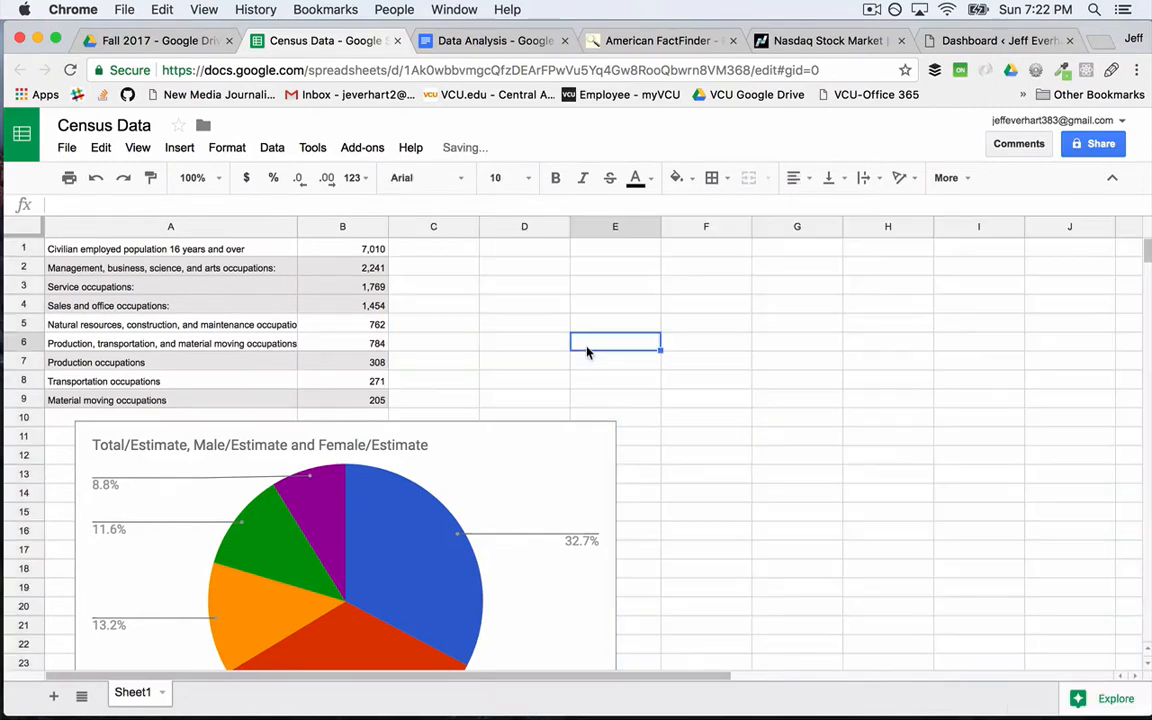
Delete the pie chart beneath the occupation table
click(370, 270)
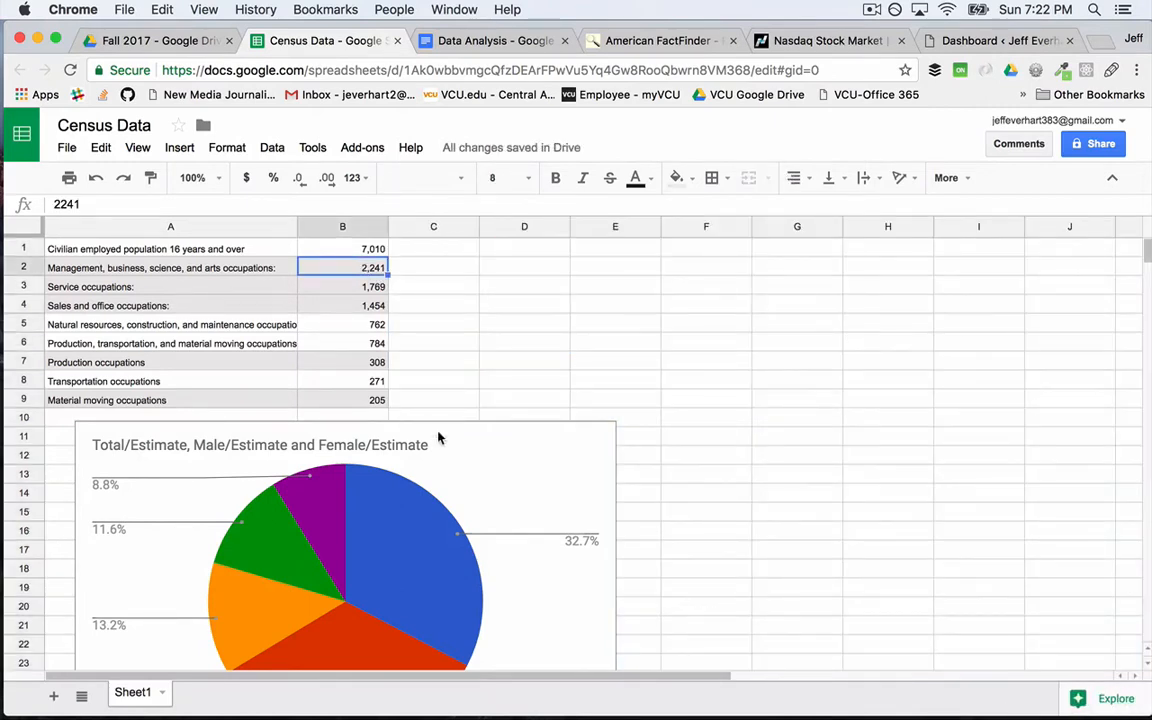
click(520, 441)
click(602, 437)
click(652, 484)
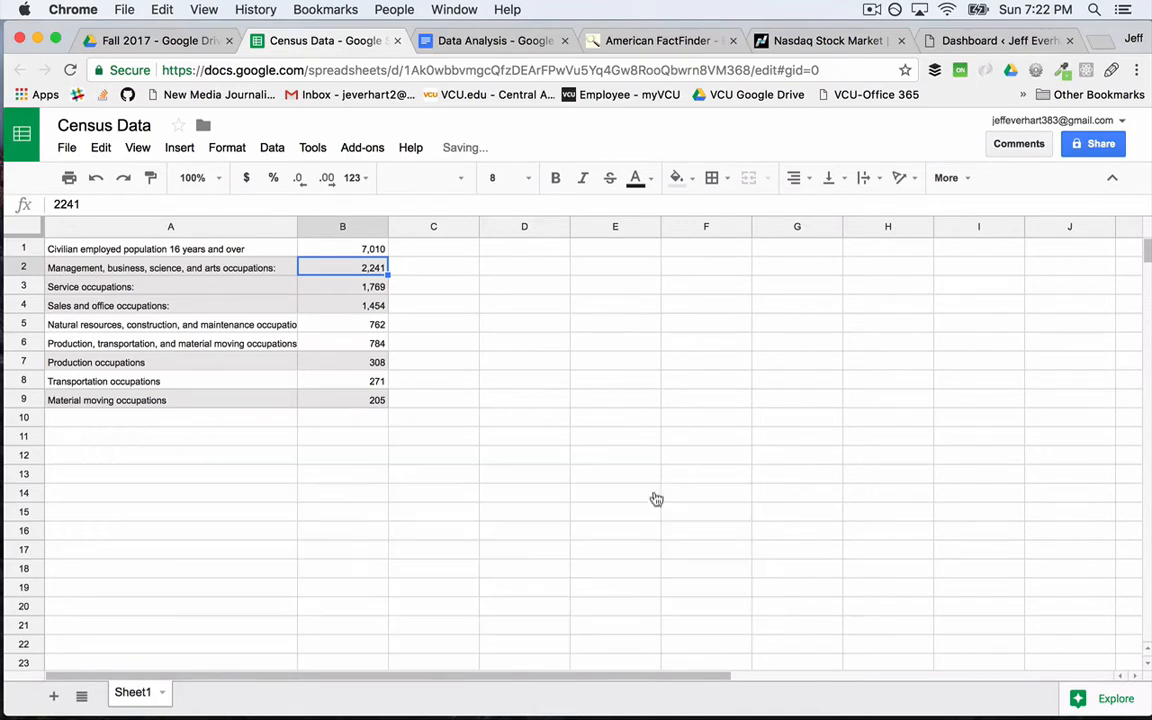
Insert a pie chart of the column B totals and place it below the occupation table
click(963, 180)
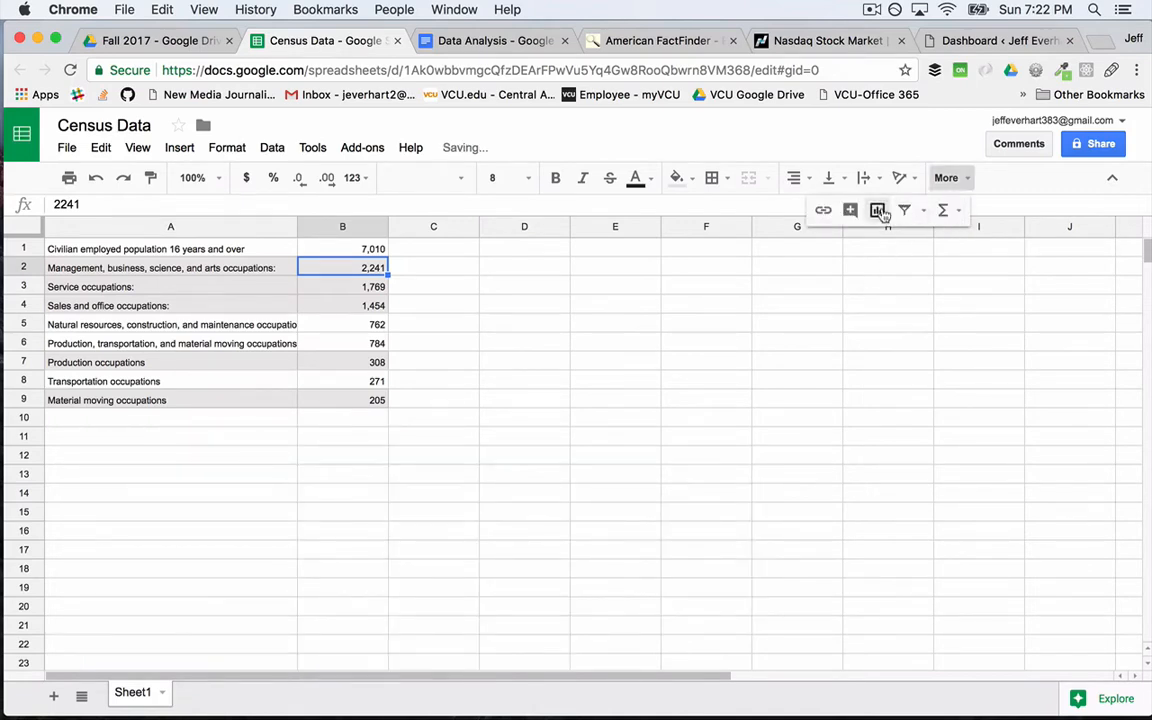
click(878, 211)
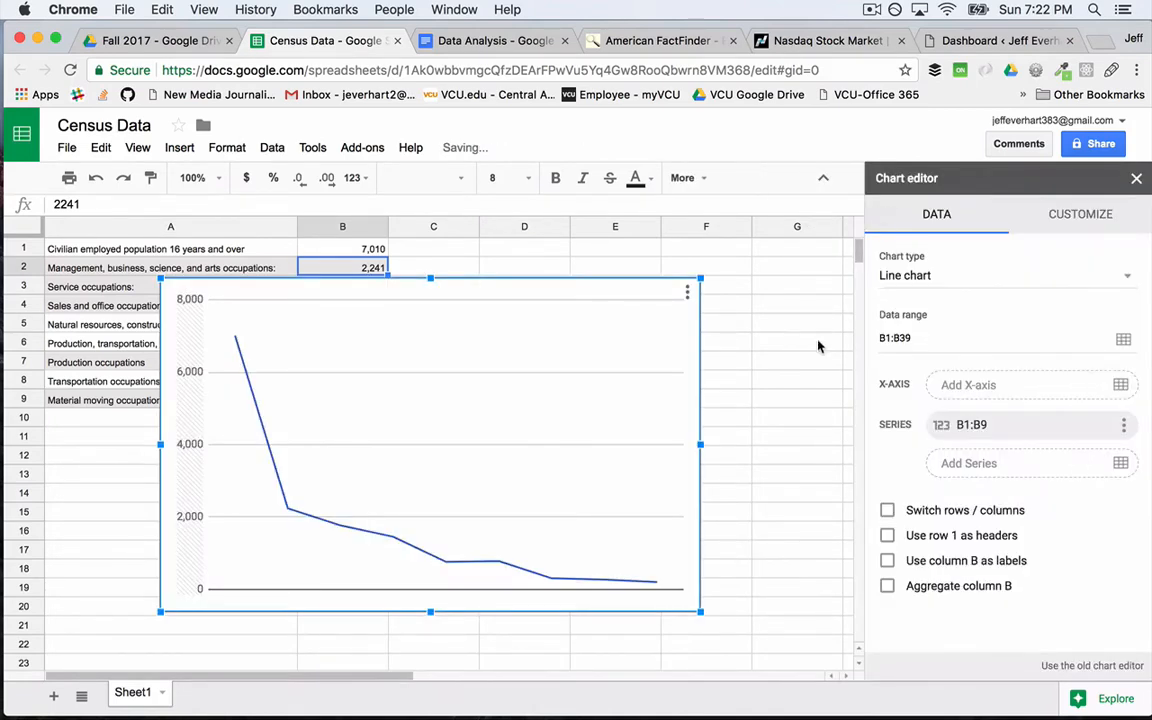
click(1005, 280)
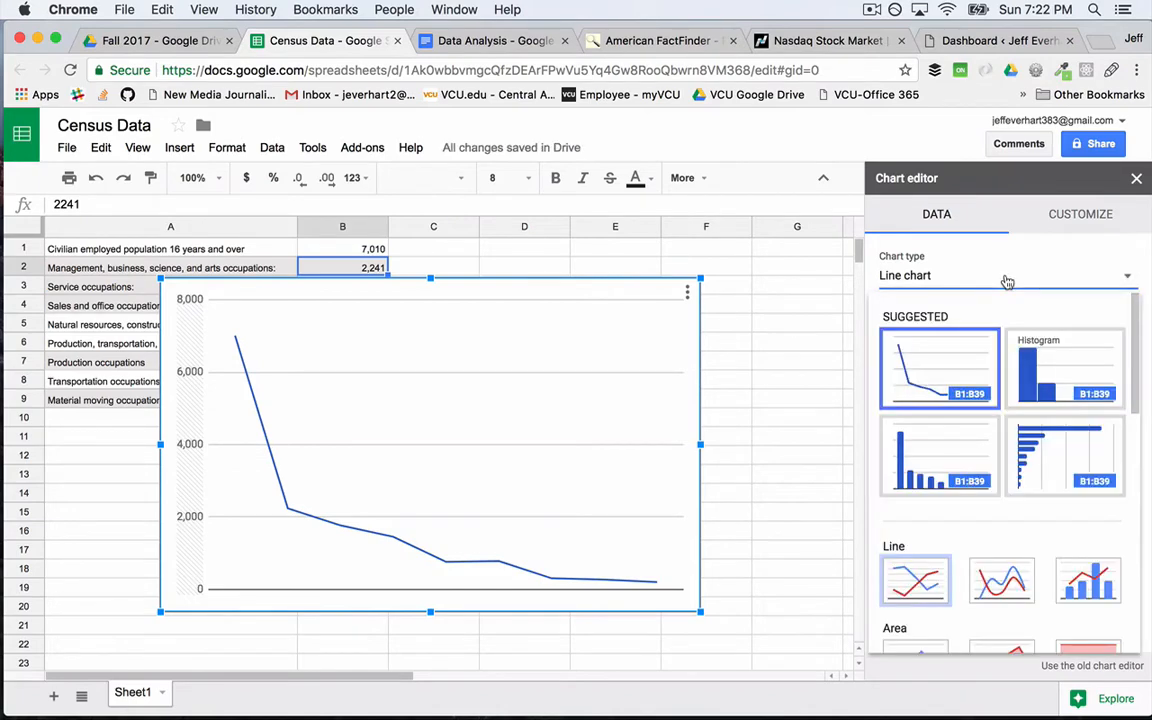
scroll(965, 567, down, 1)
scroll(965, 567, down, 5)
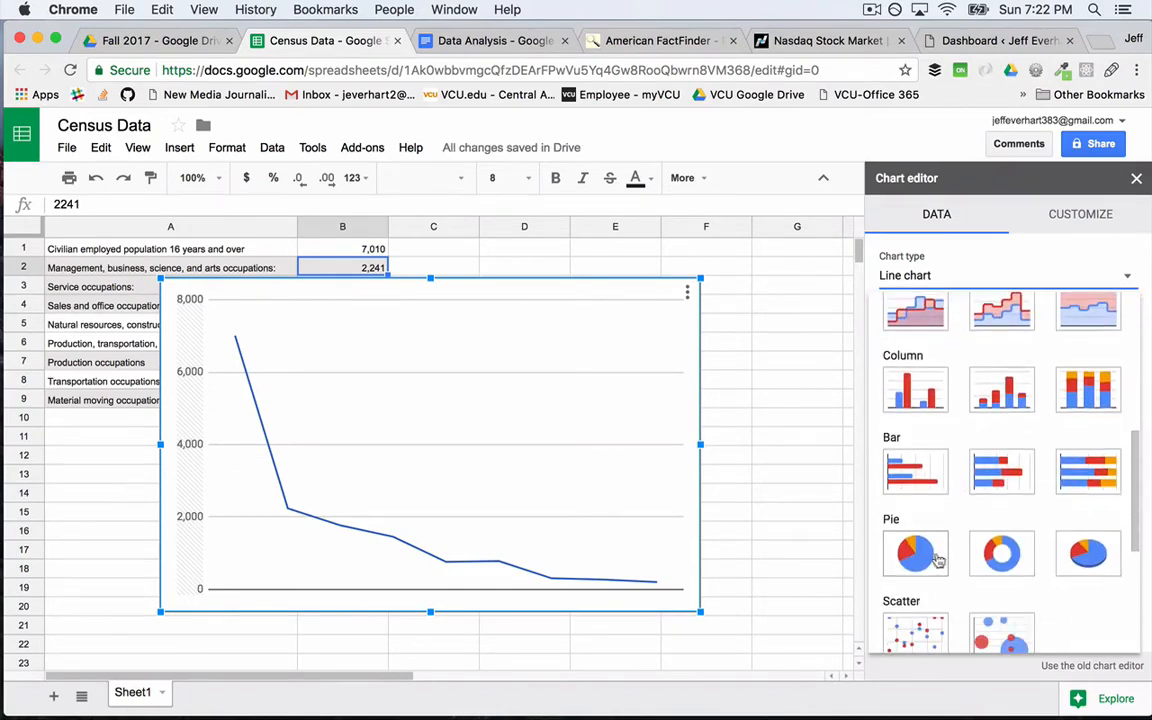
click(916, 553)
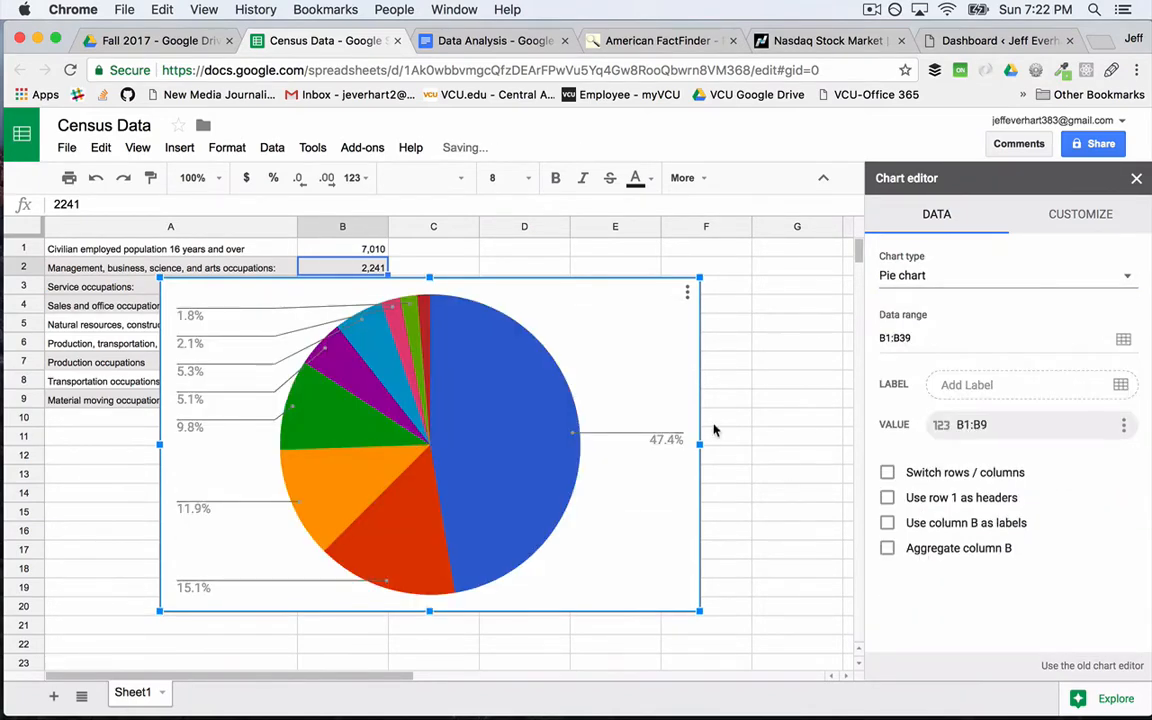
drag(619, 363, 681, 520)
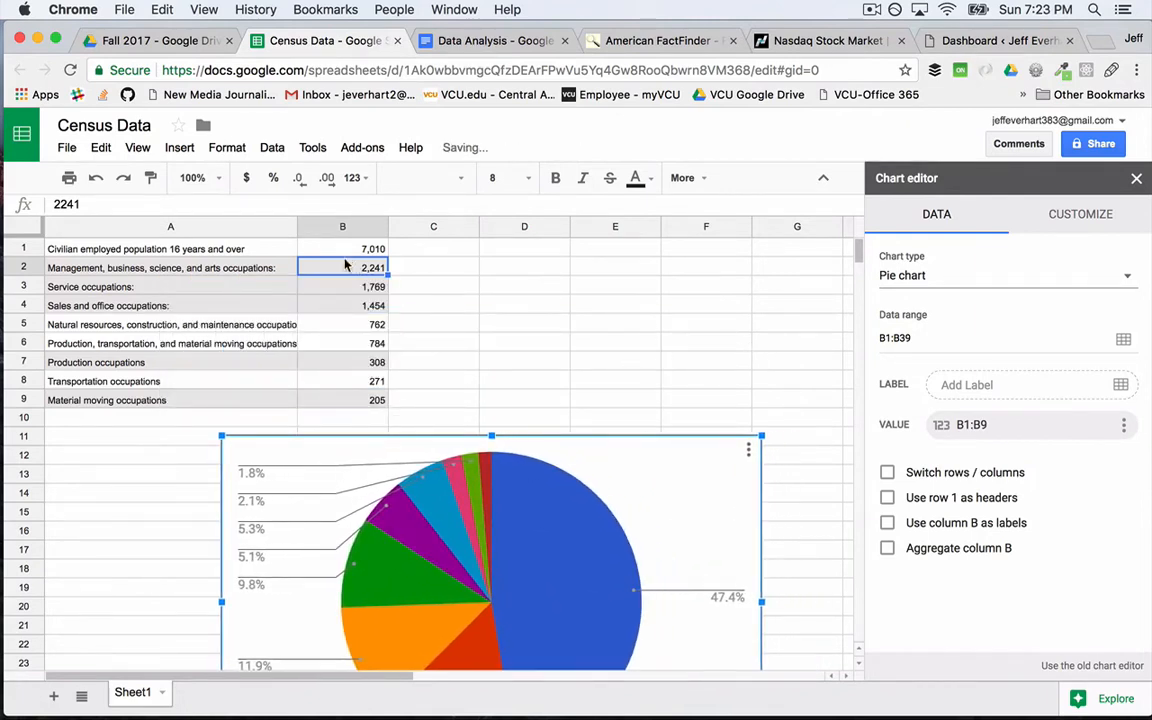
Set the pie chart's value range to B2:B9, excluding the civilian employed population total in row 1
click(1125, 425)
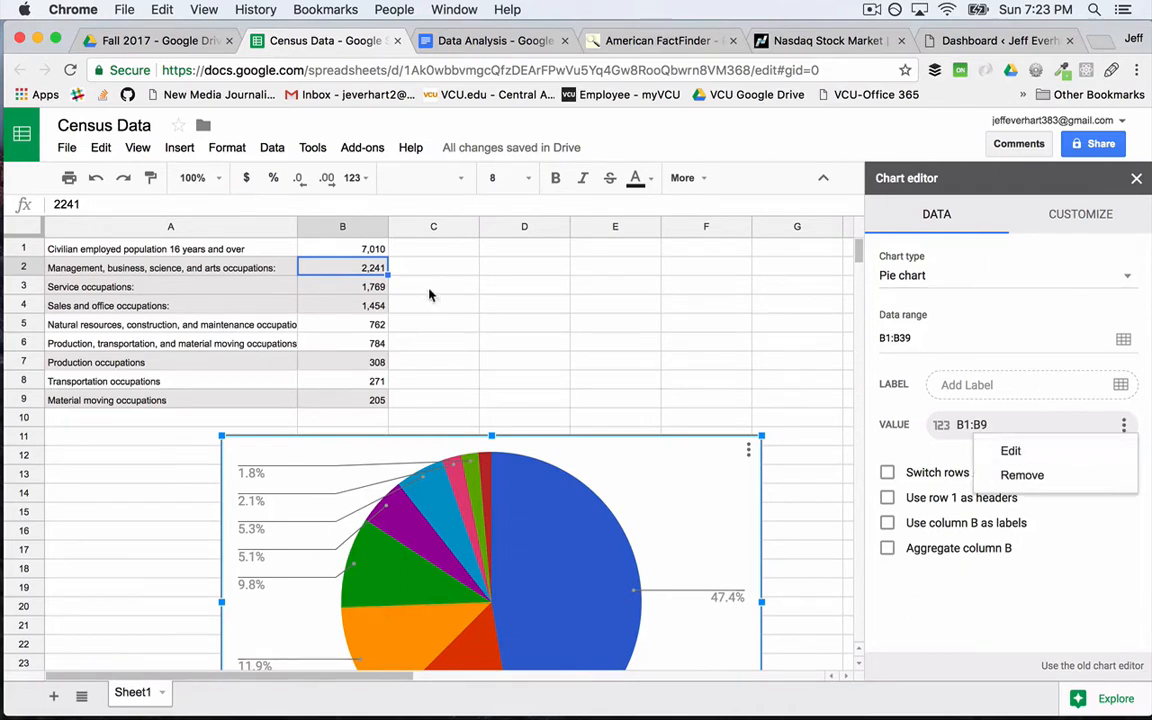
click(335, 248)
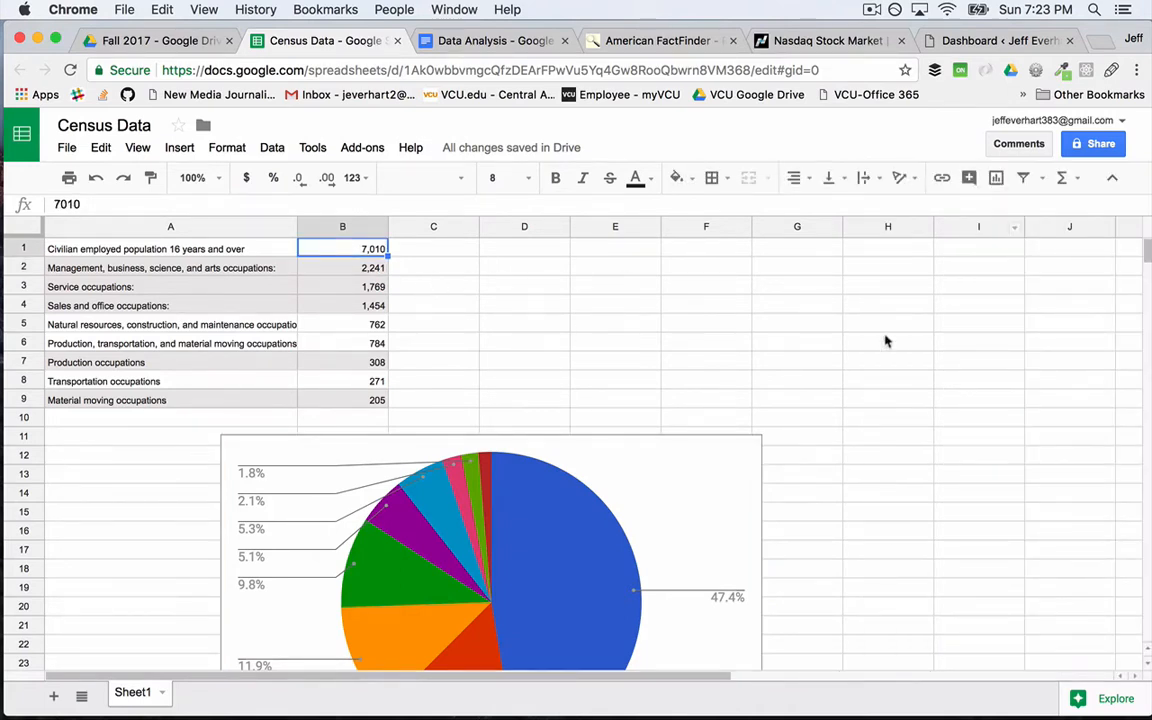
click(745, 458)
click(748, 455)
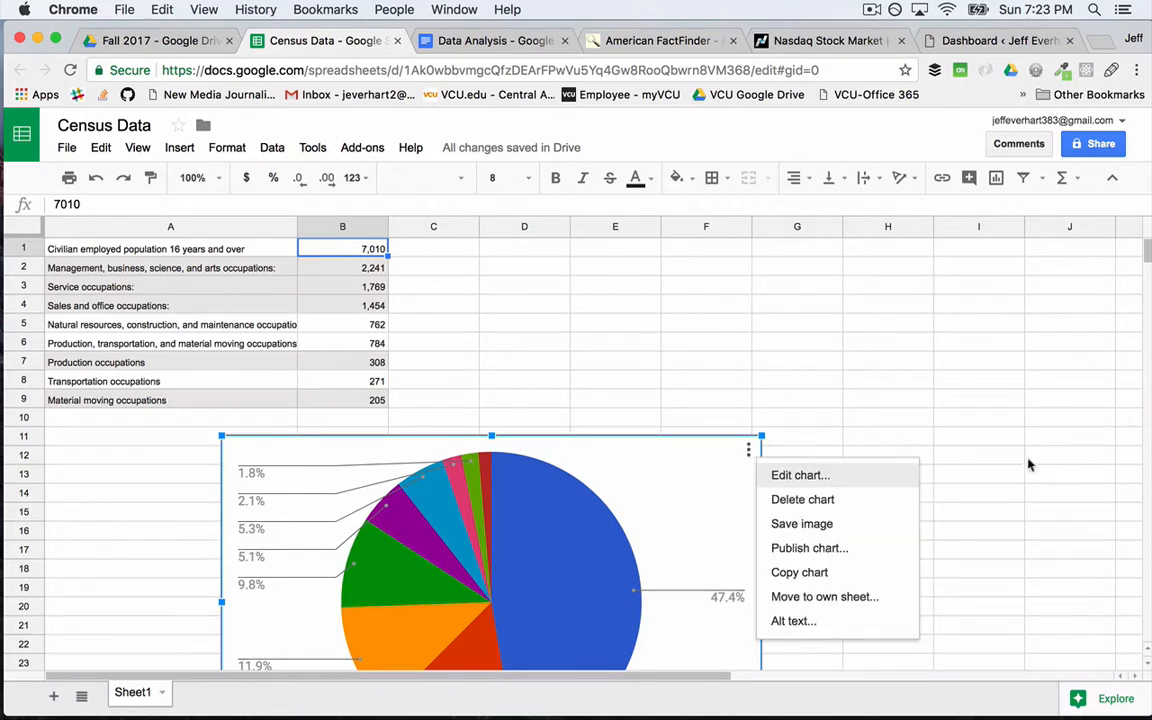
click(897, 474)
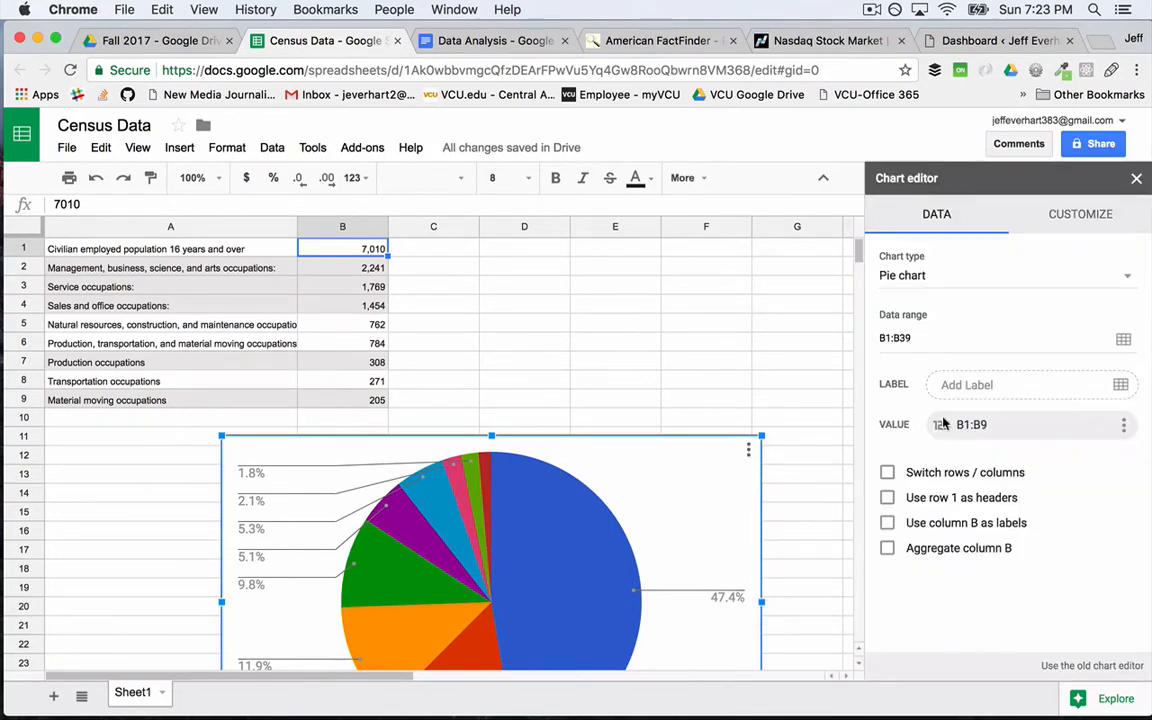
click(1123, 425)
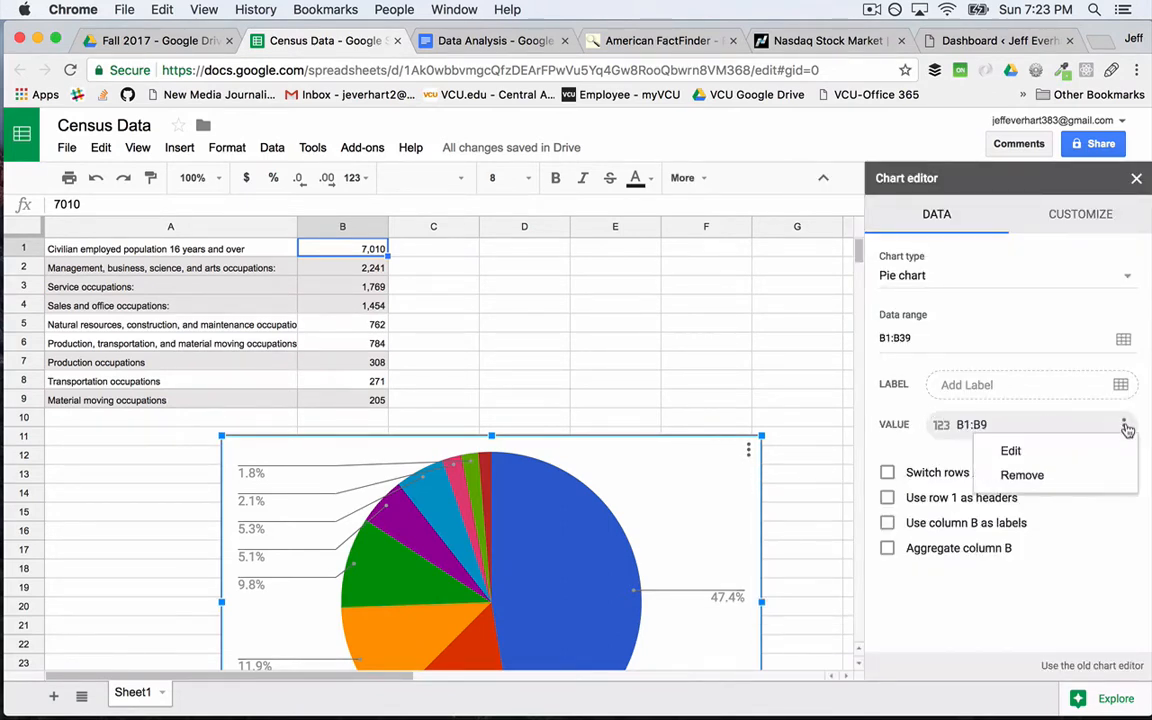
click(1008, 450)
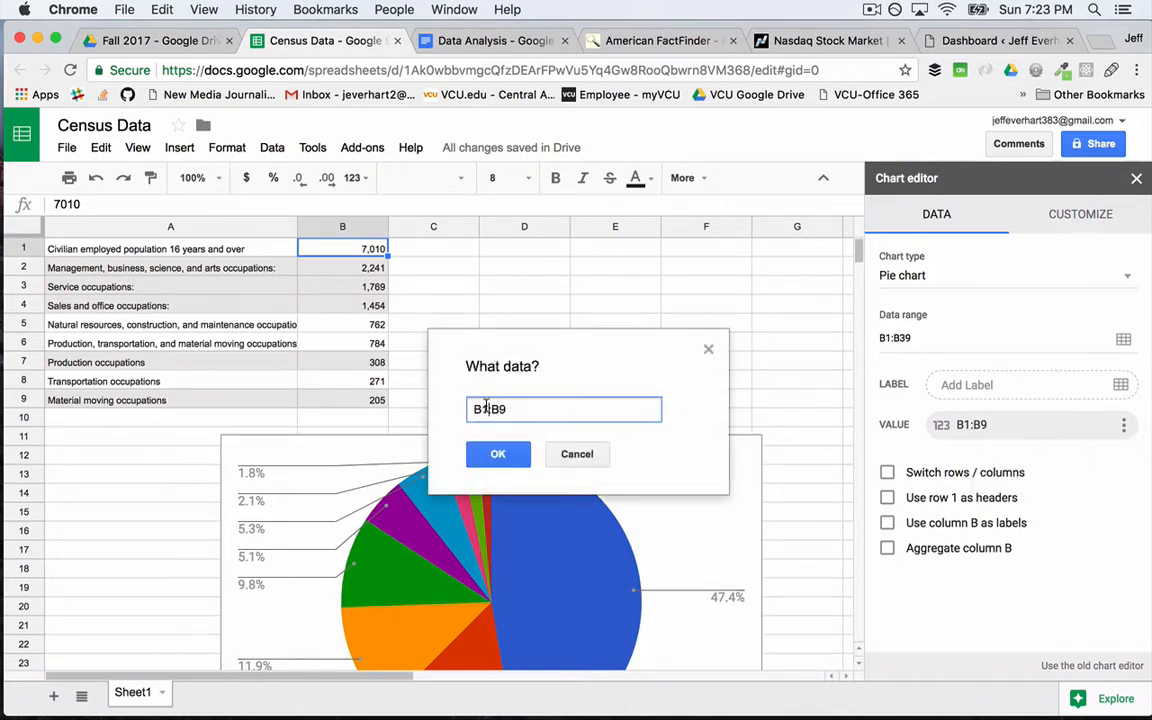
key(BackSpace)
text(2)
click(500, 457)
scroll(675, 486, down, 3)
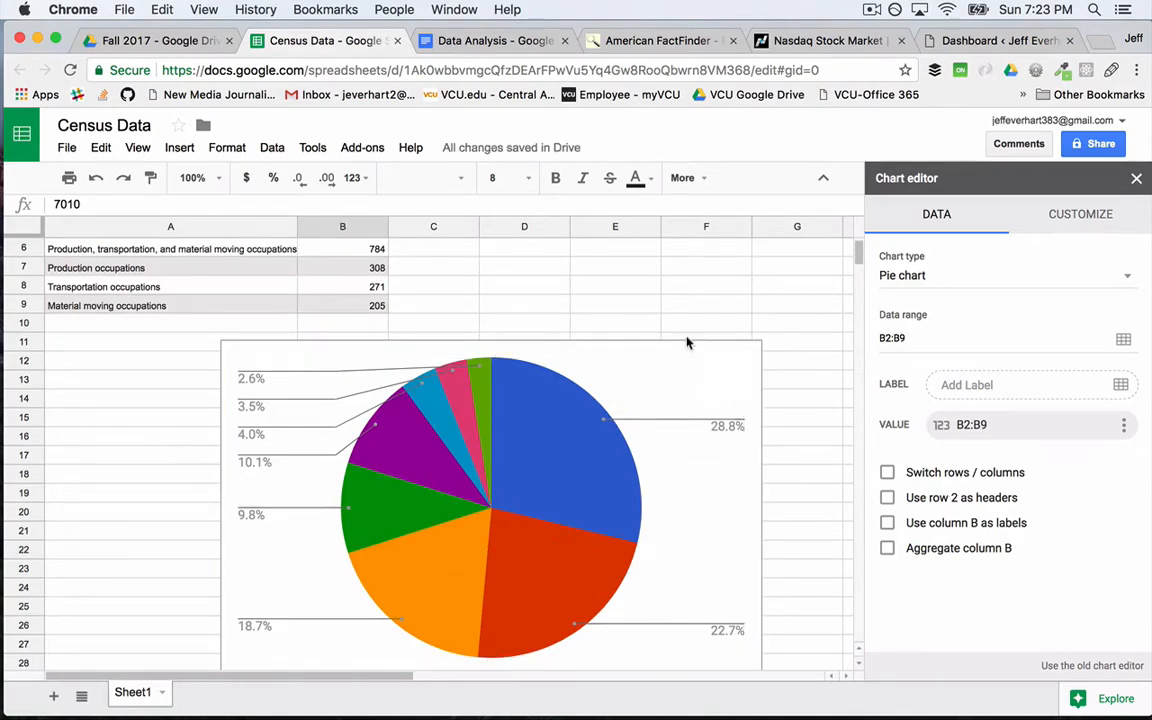
Add the occupation names in A2:A9 as the pie chart's label range
scroll(668, 272, up, 1)
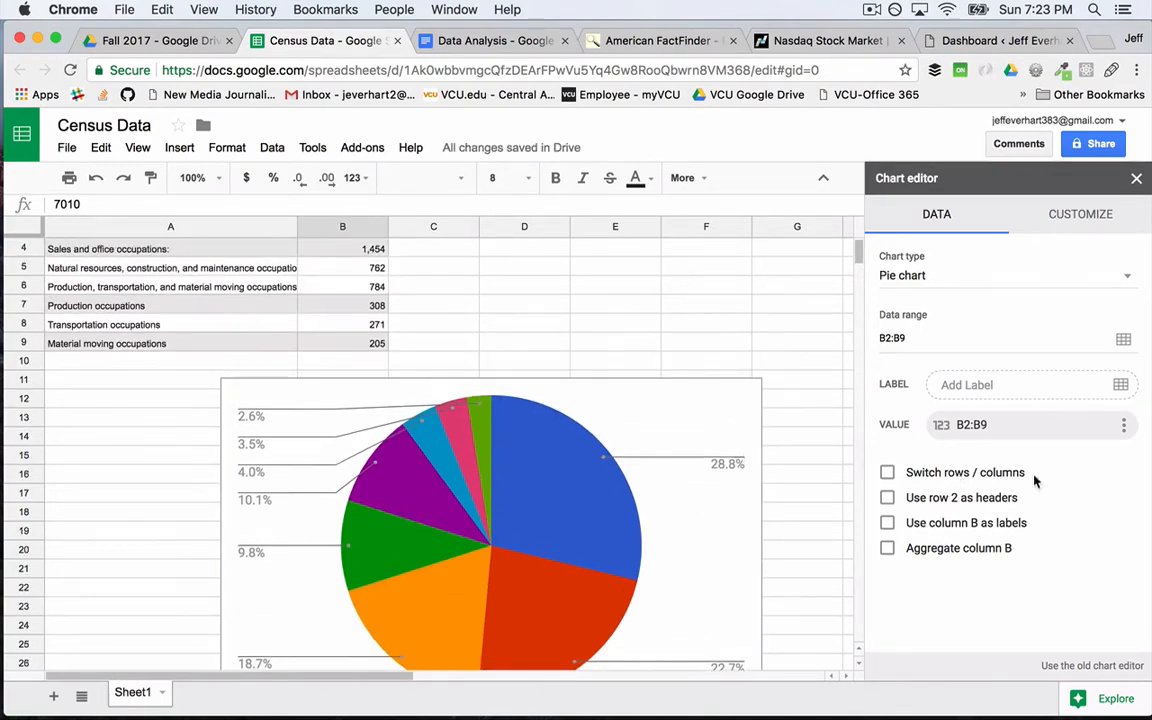
click(1121, 384)
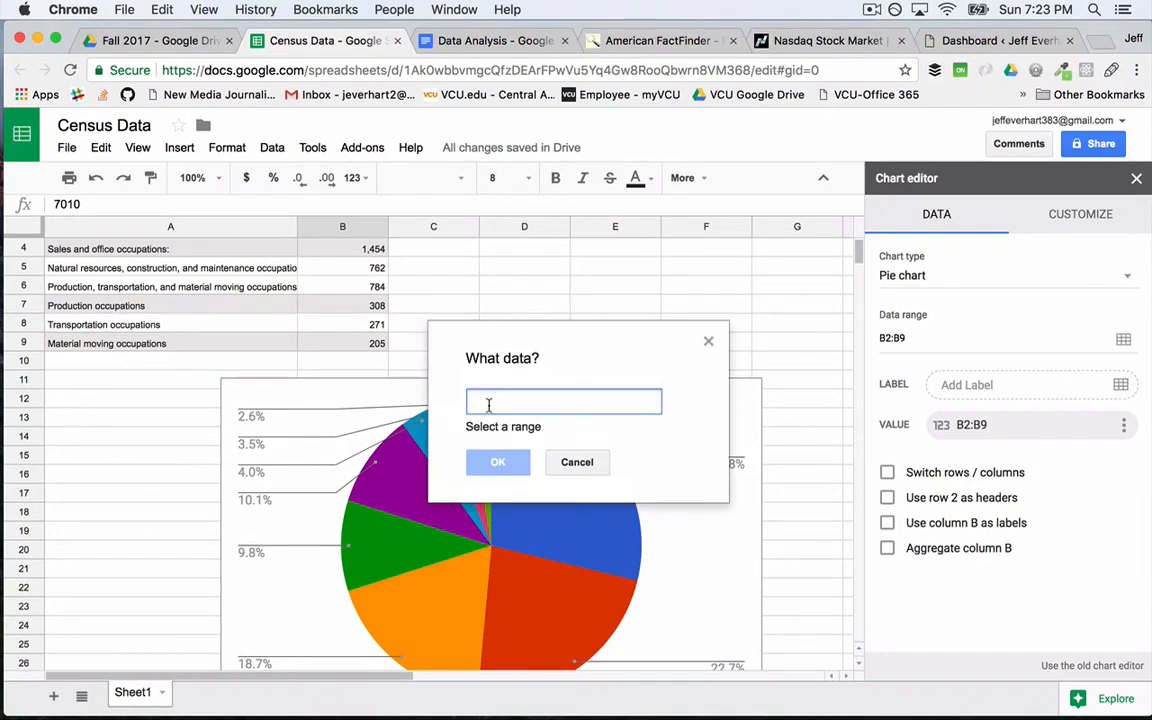
scroll(255, 298, up, 2)
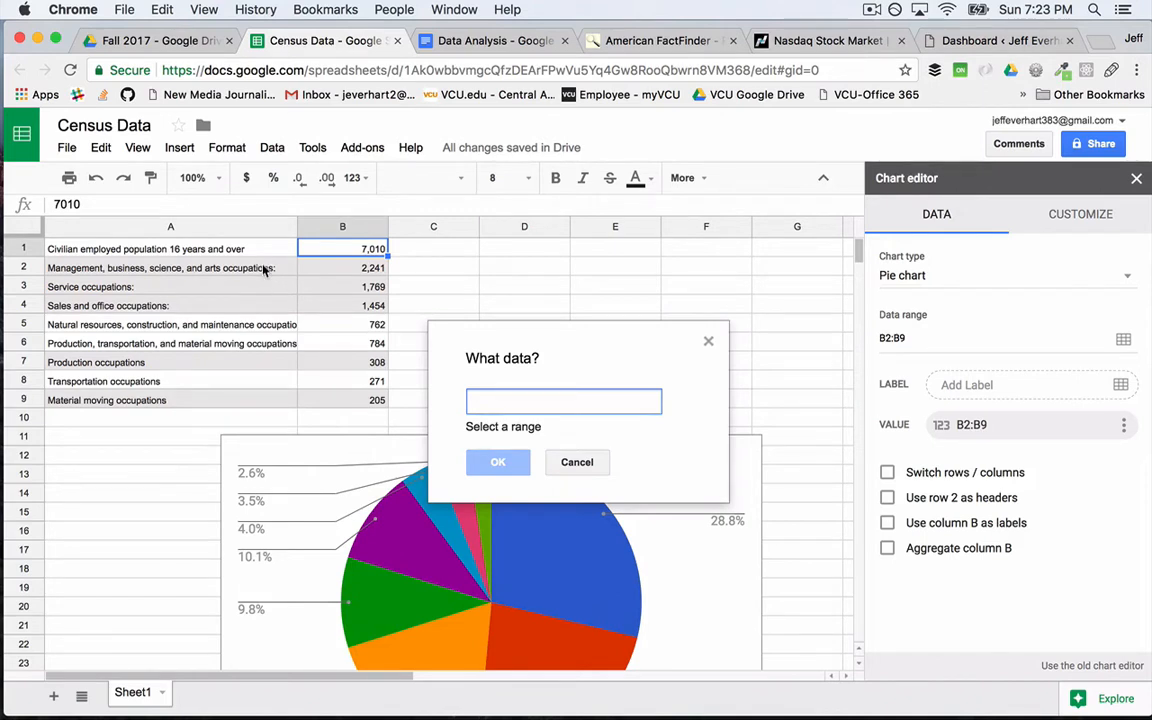
shift+click(264, 269)
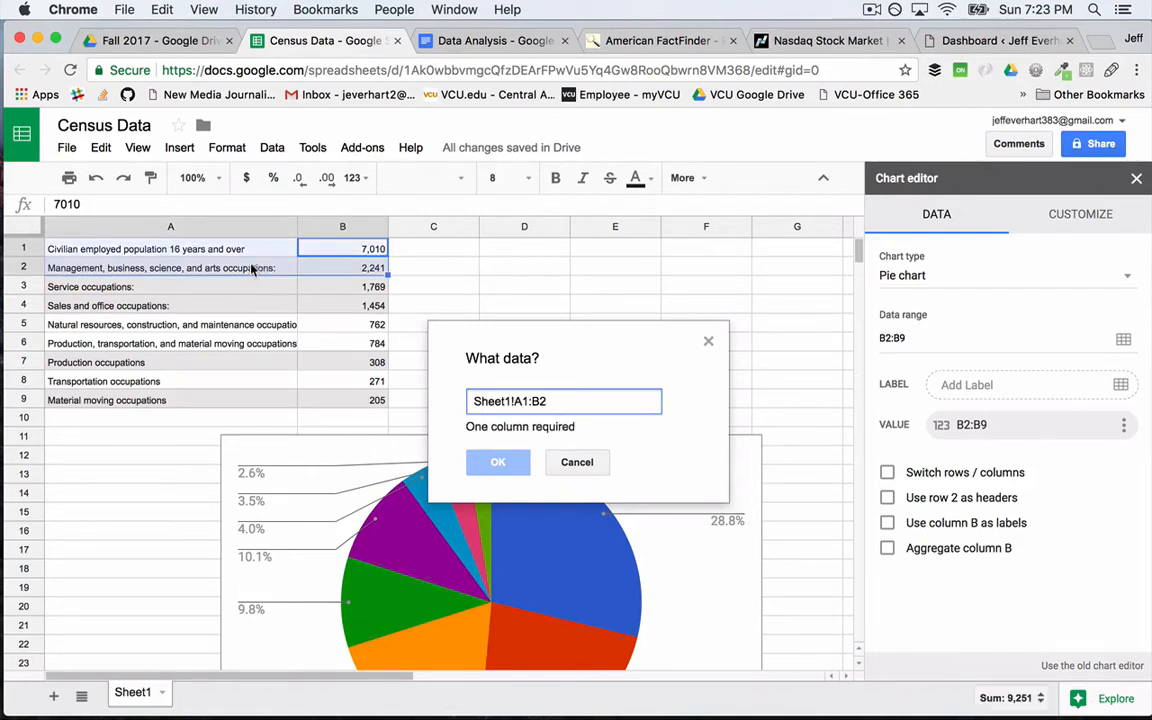
click(252, 270)
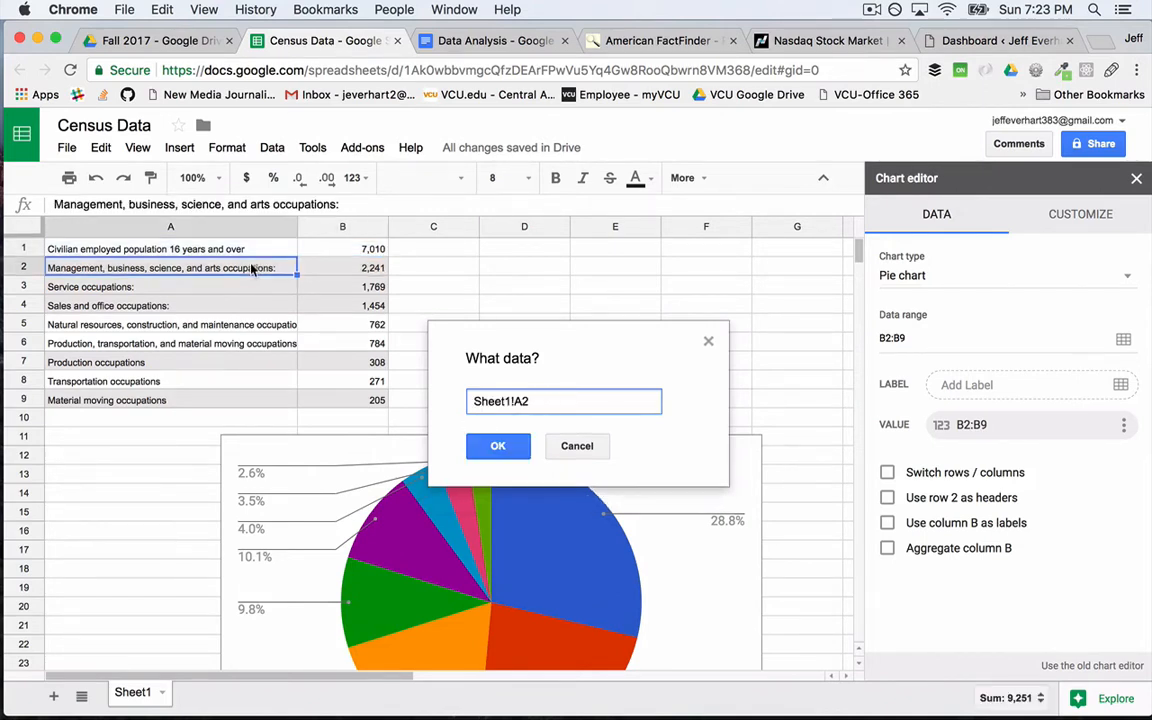
shift+click(235, 406)
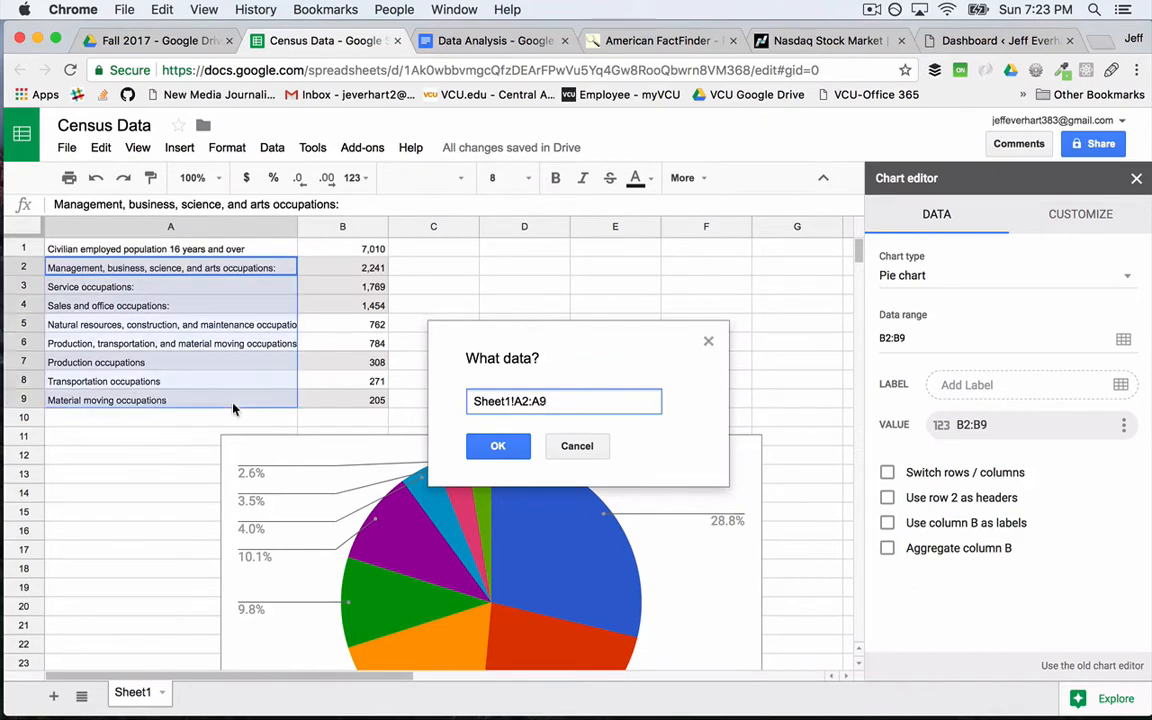
click(496, 447)
scroll(802, 500, down, 2)
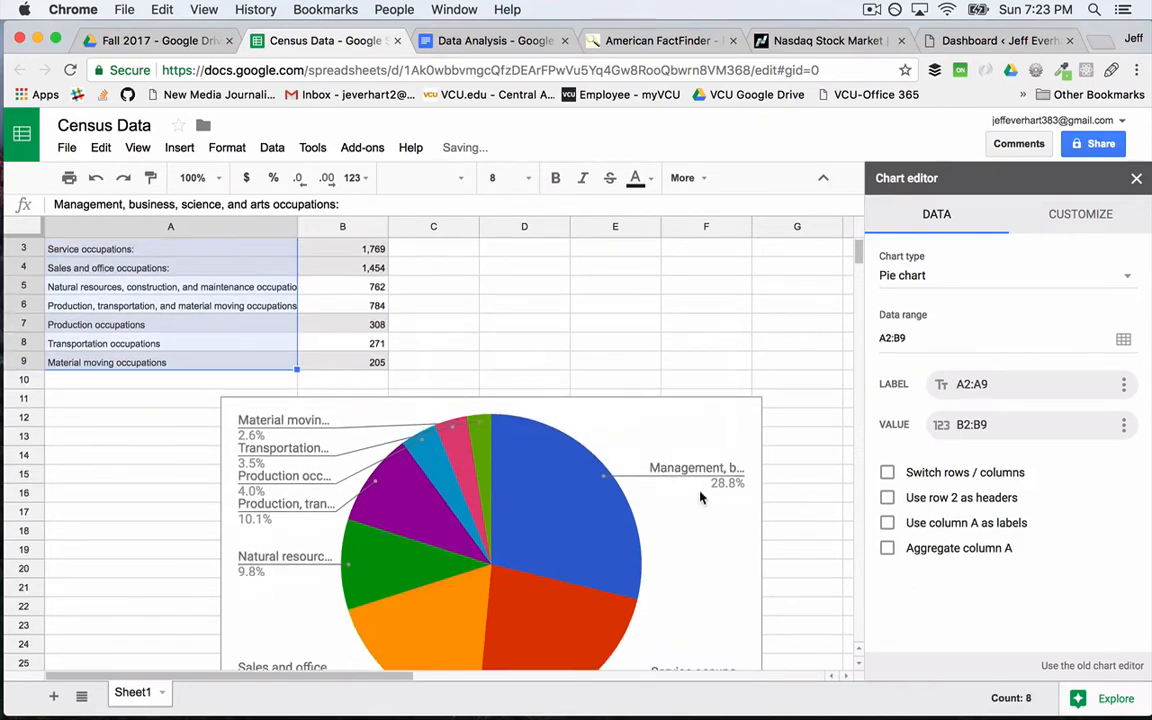
Enlarge the pie chart and reposition it under the occupation table, starting around row 12
click(756, 421)
drag(761, 398, 853, 328)
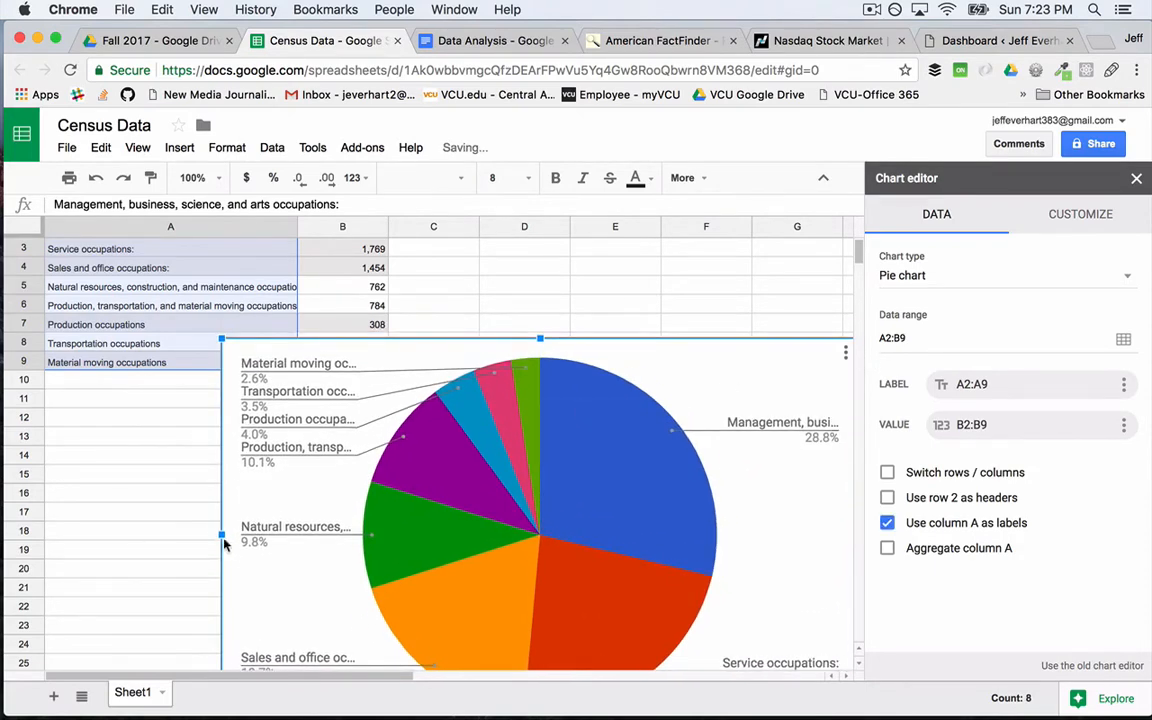
drag(222, 536, 279, 575)
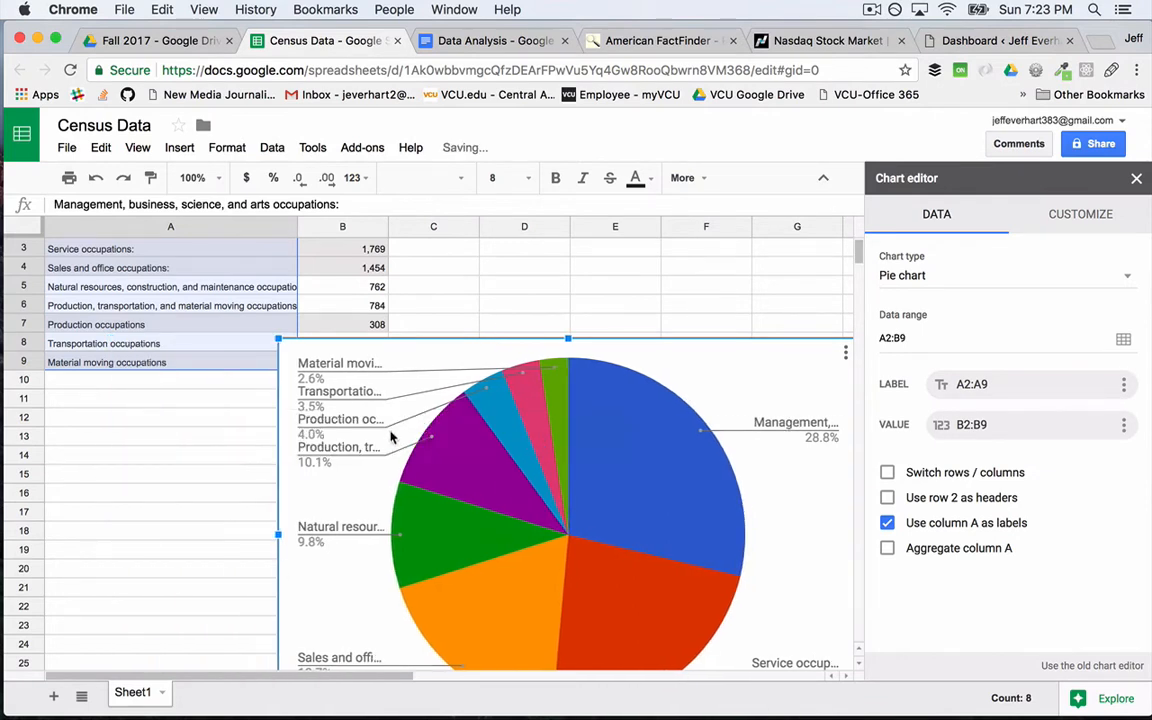
drag(371, 477, 164, 546)
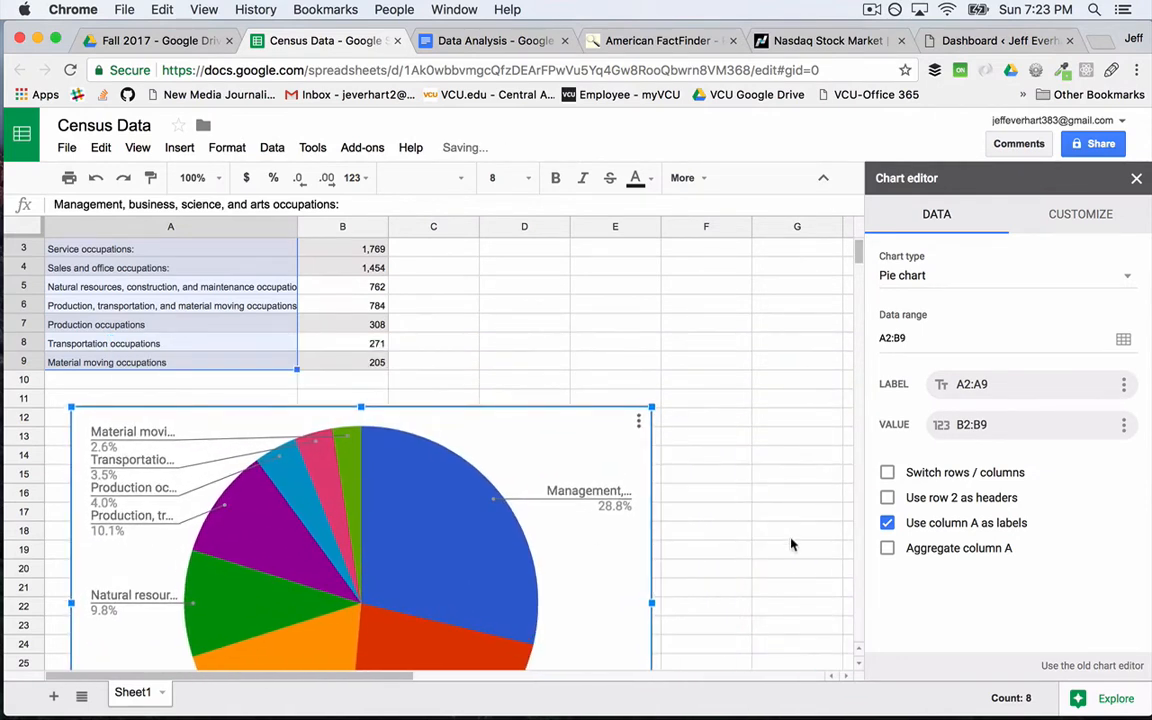
scroll(790, 545, down, 1)
scroll(790, 545, down, 5)
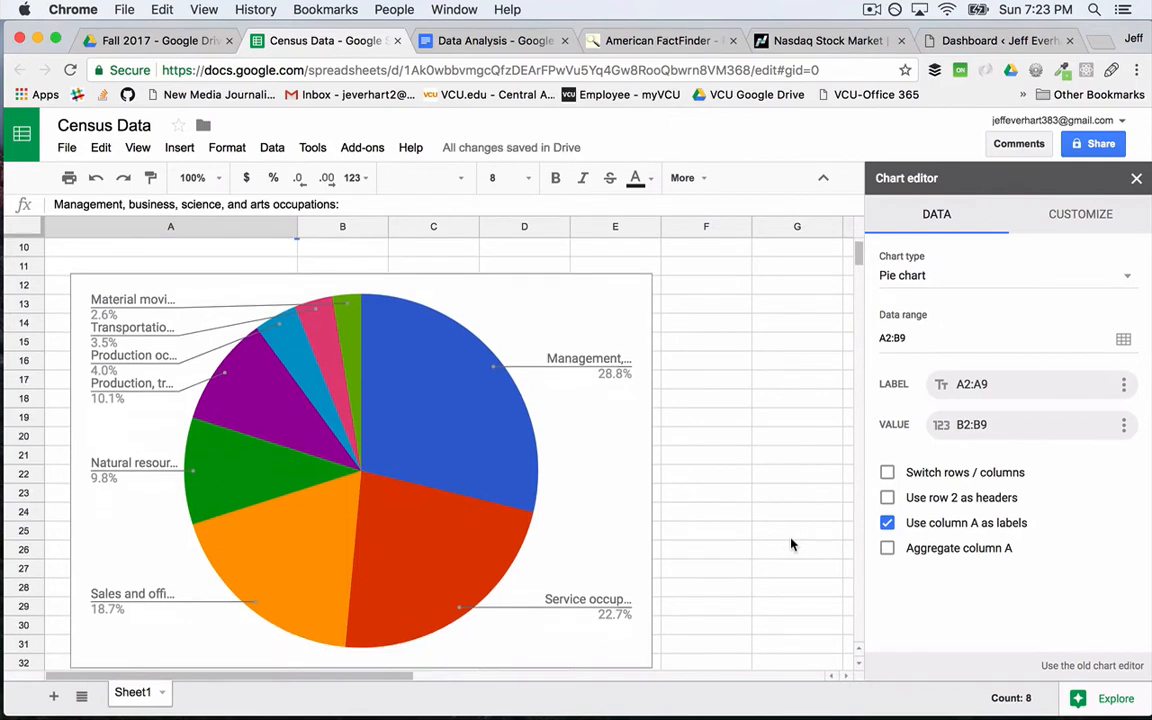
Customize the pie chart's legend position, trying Top and Bottom before setting it to Left
click(647, 665)
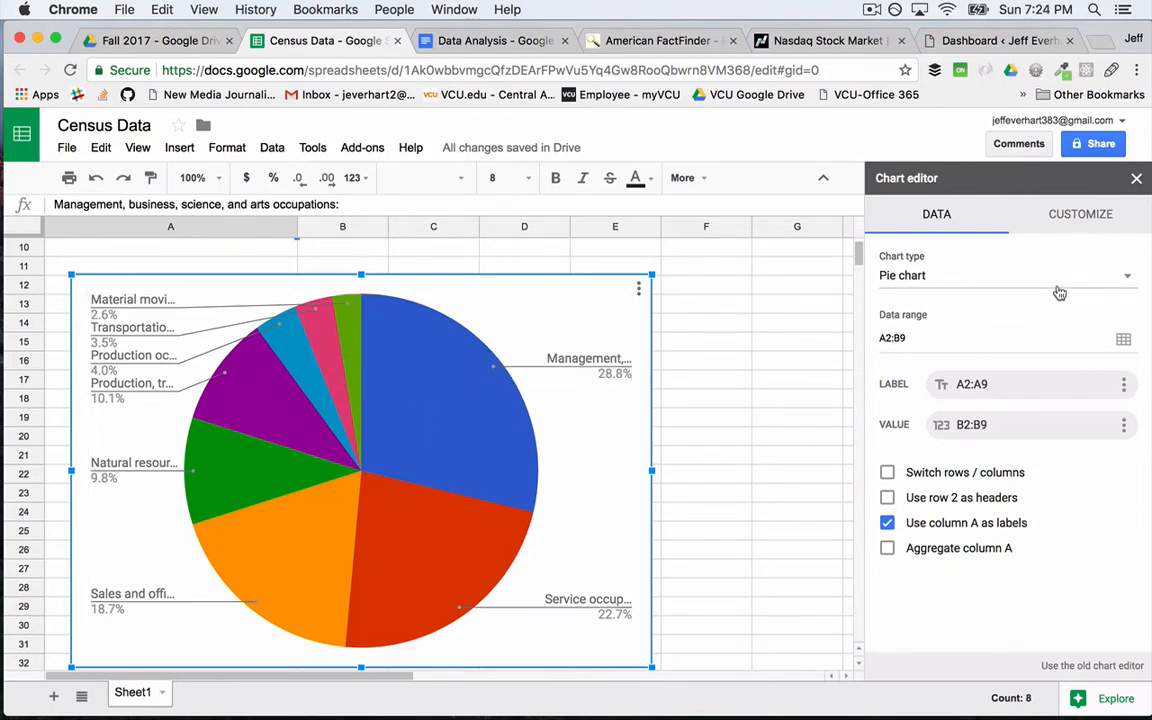
click(1084, 216)
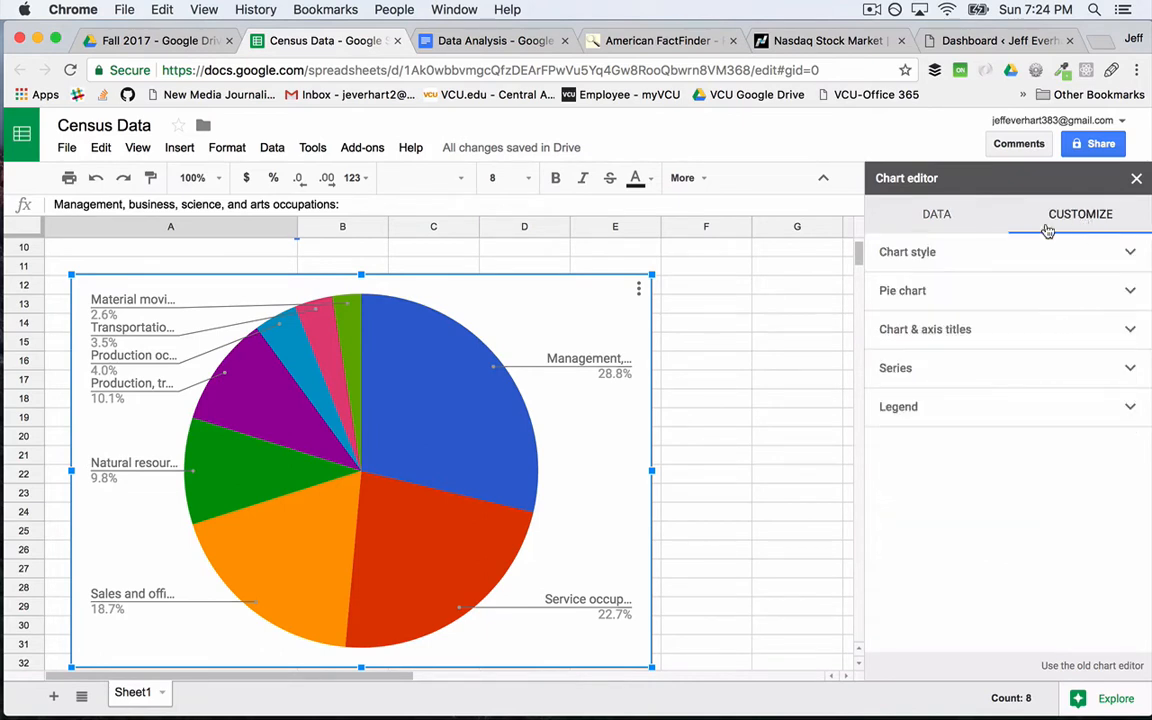
click(1027, 259)
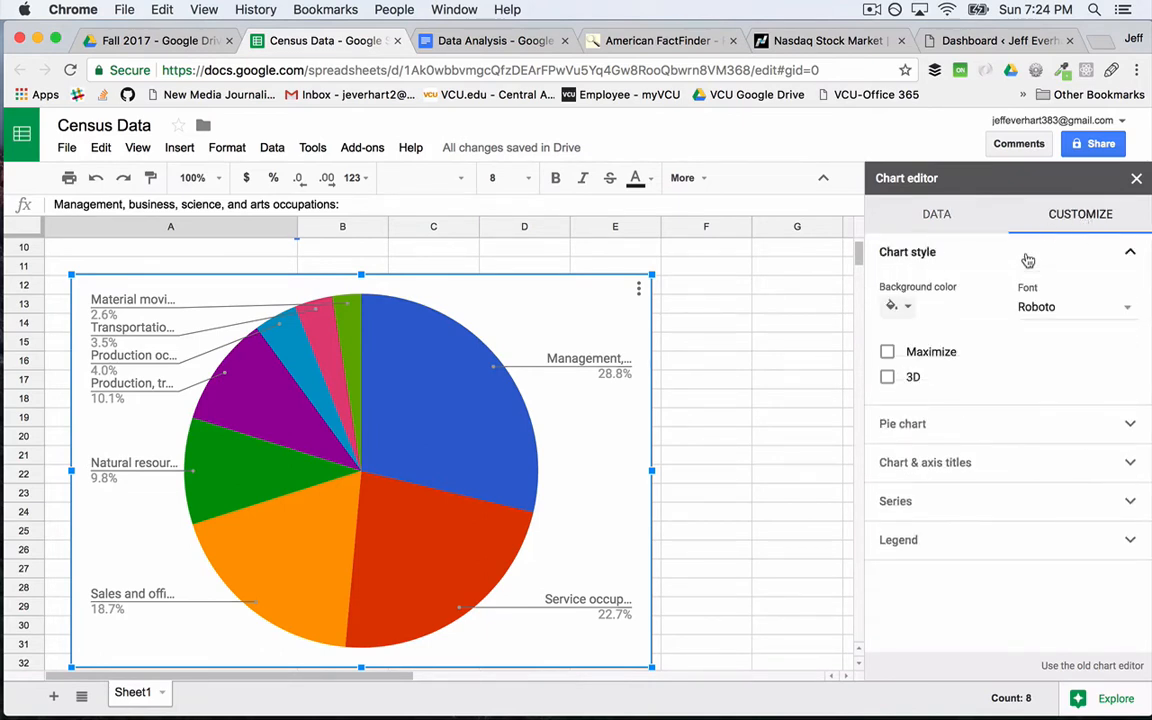
click(1027, 259)
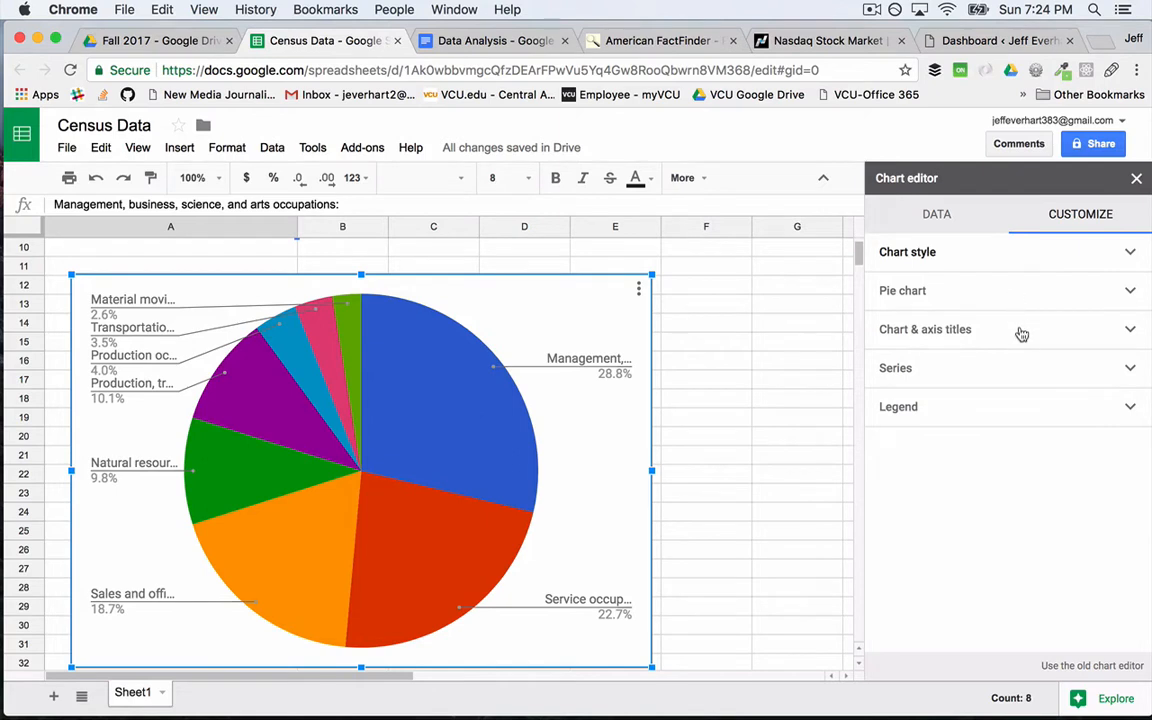
click(1021, 332)
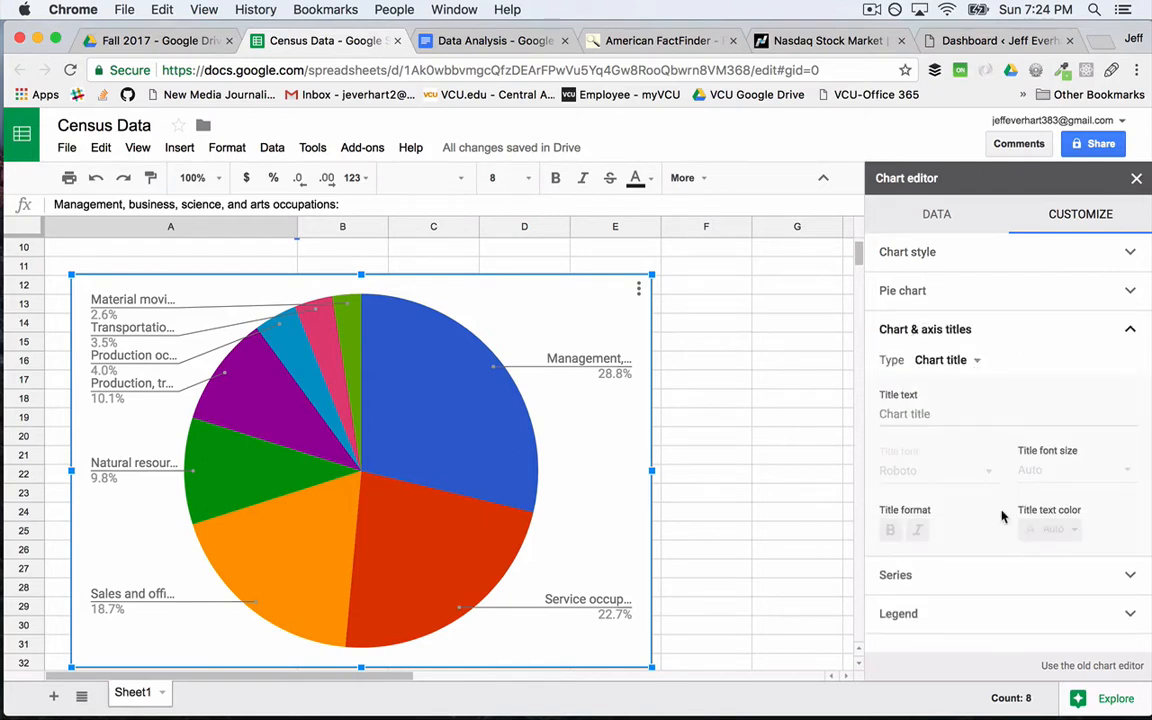
click(980, 608)
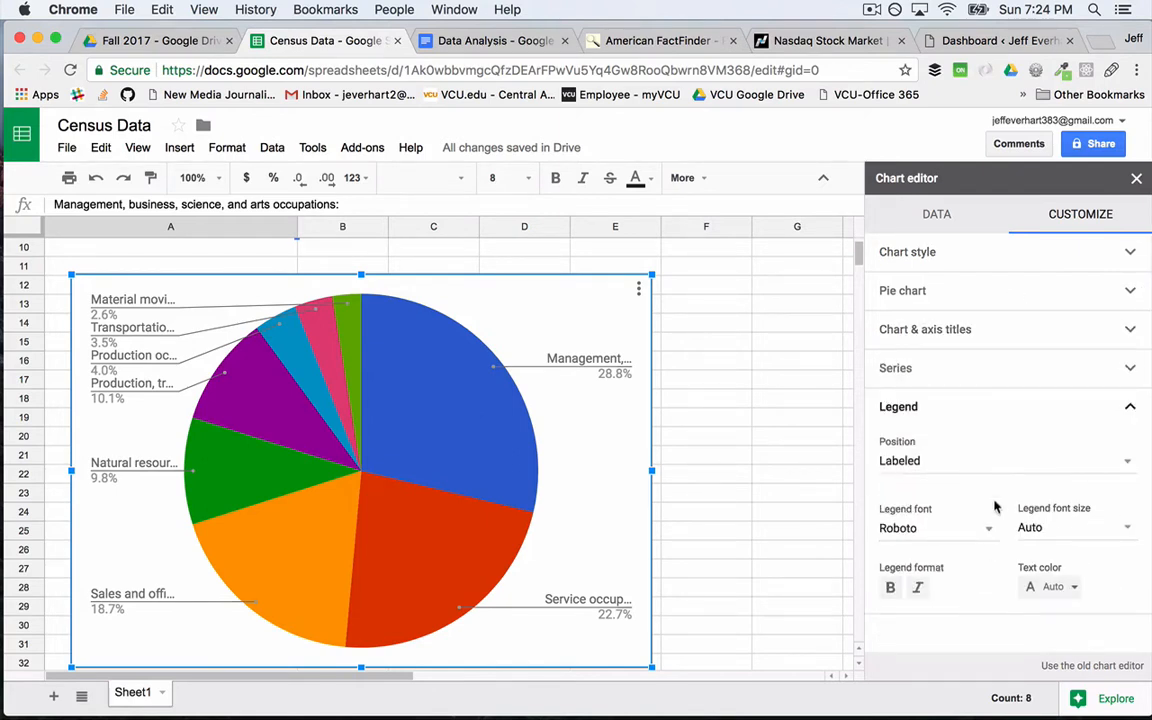
click(980, 462)
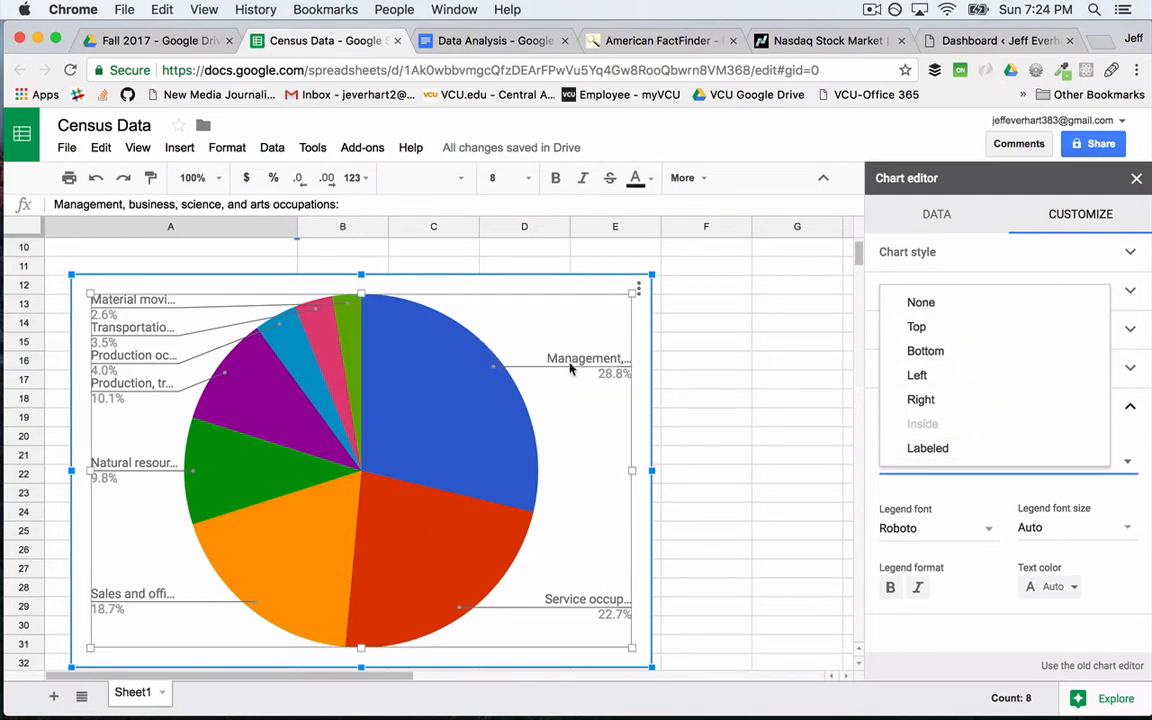
click(945, 331)
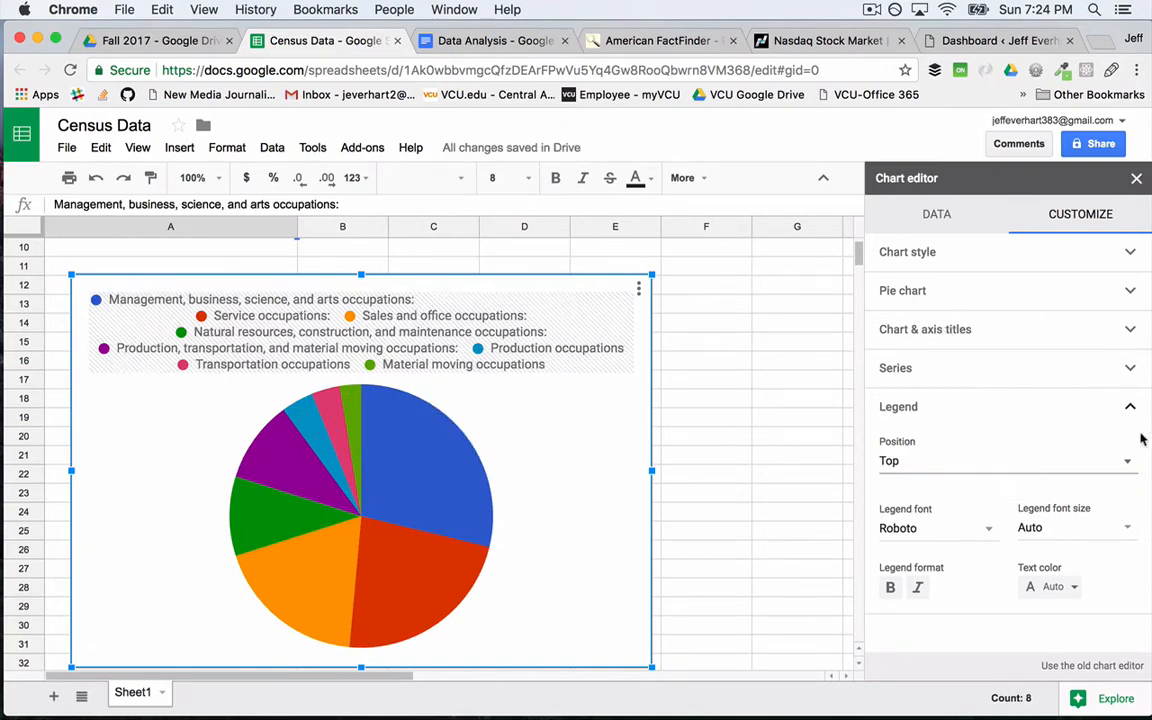
click(1050, 469)
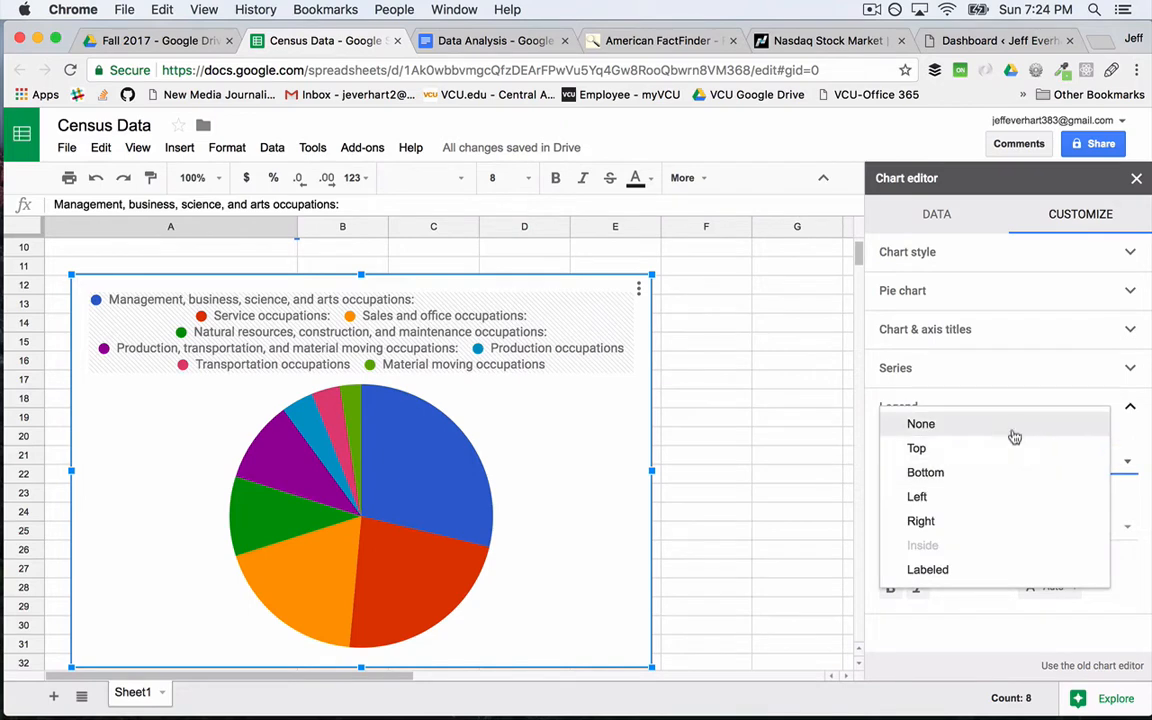
click(998, 484)
click(998, 470)
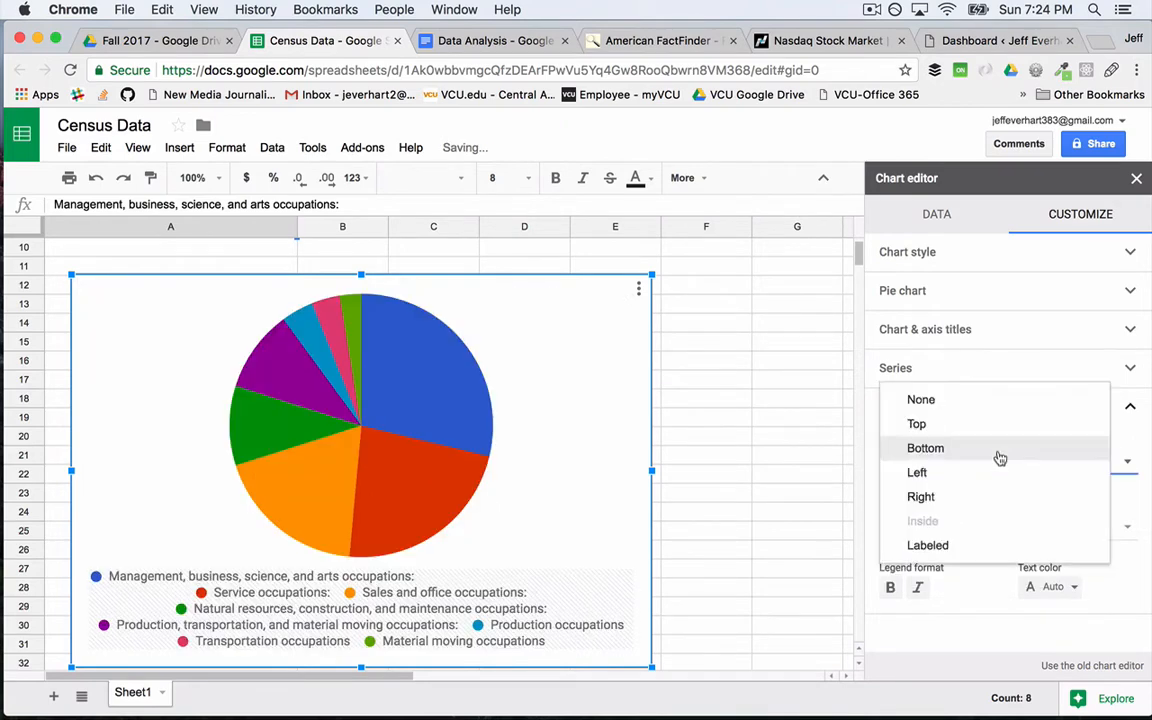
click(999, 478)
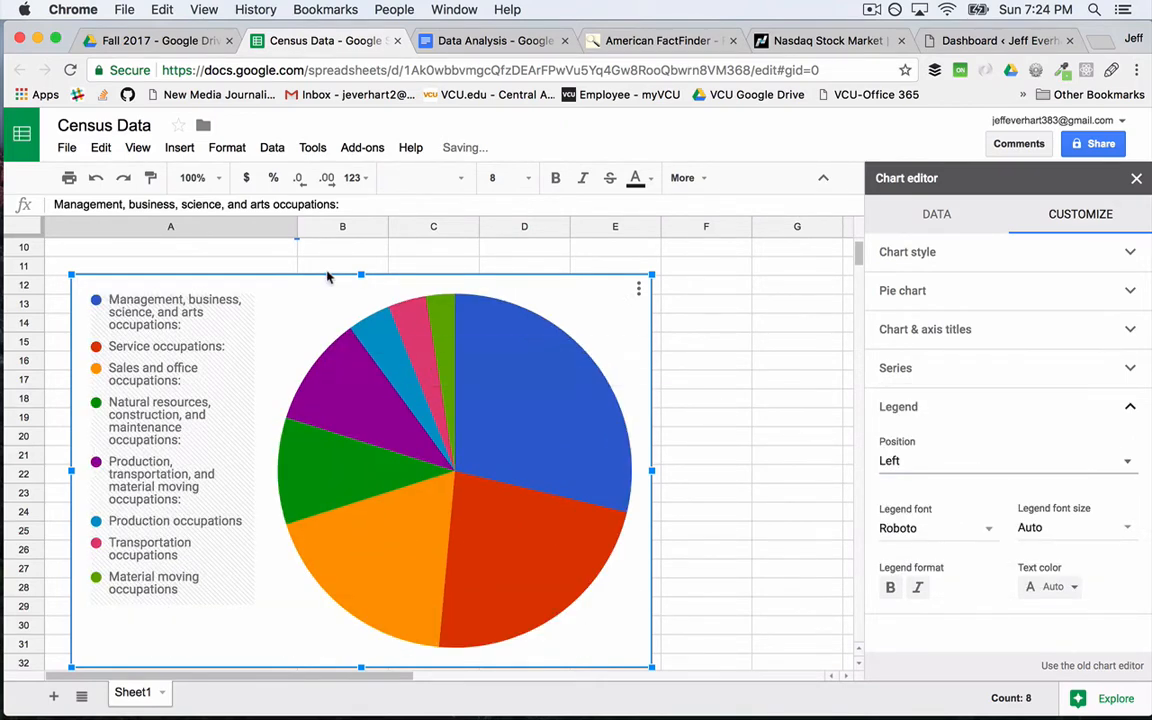
Review the pie chart's customization options for the legend, series, titles, donut hole, slice label and chart style
click(281, 314)
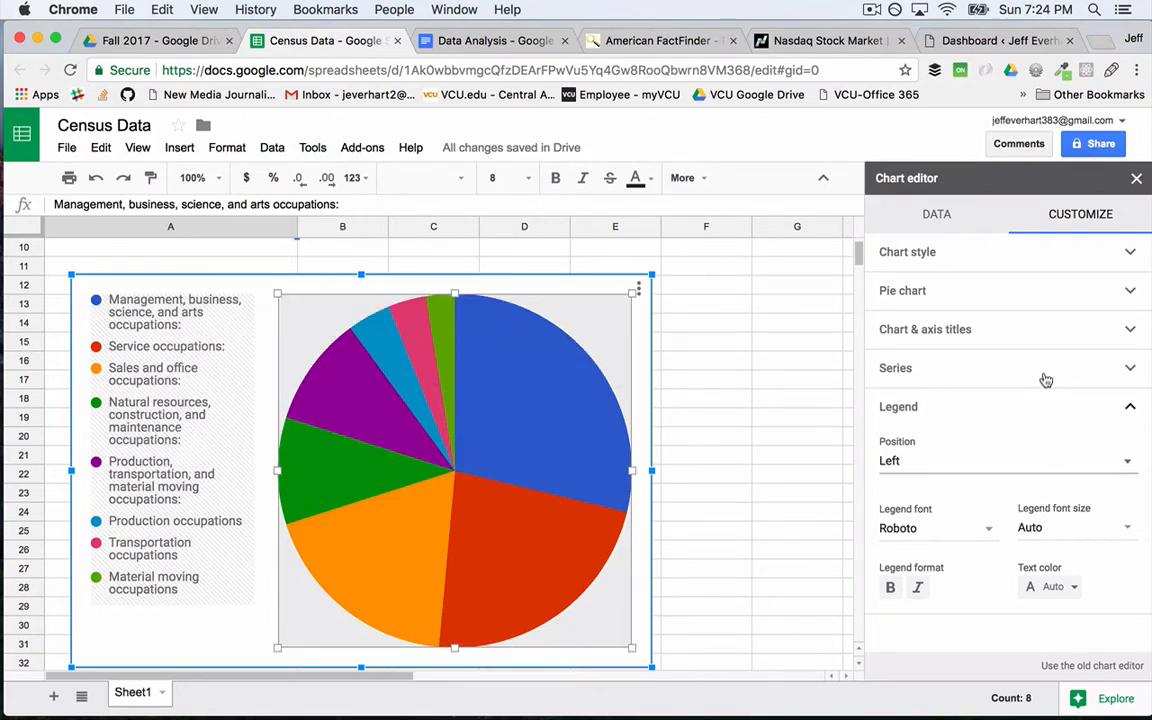
click(1050, 408)
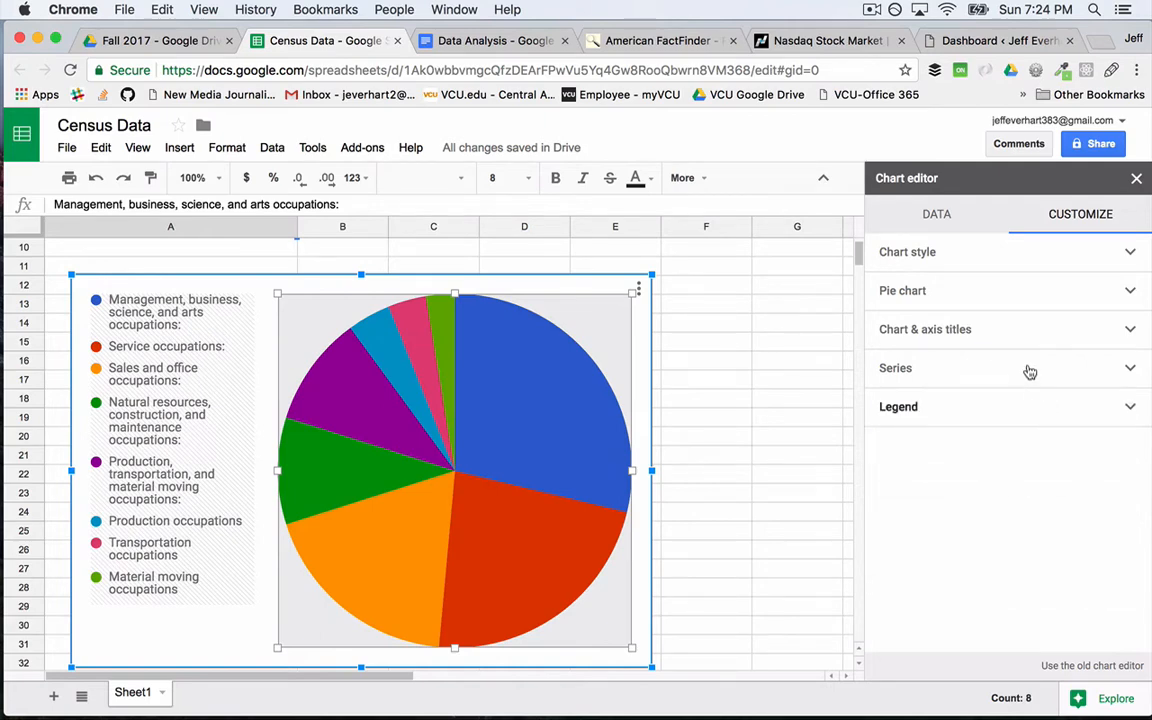
click(1027, 375)
click(1014, 370)
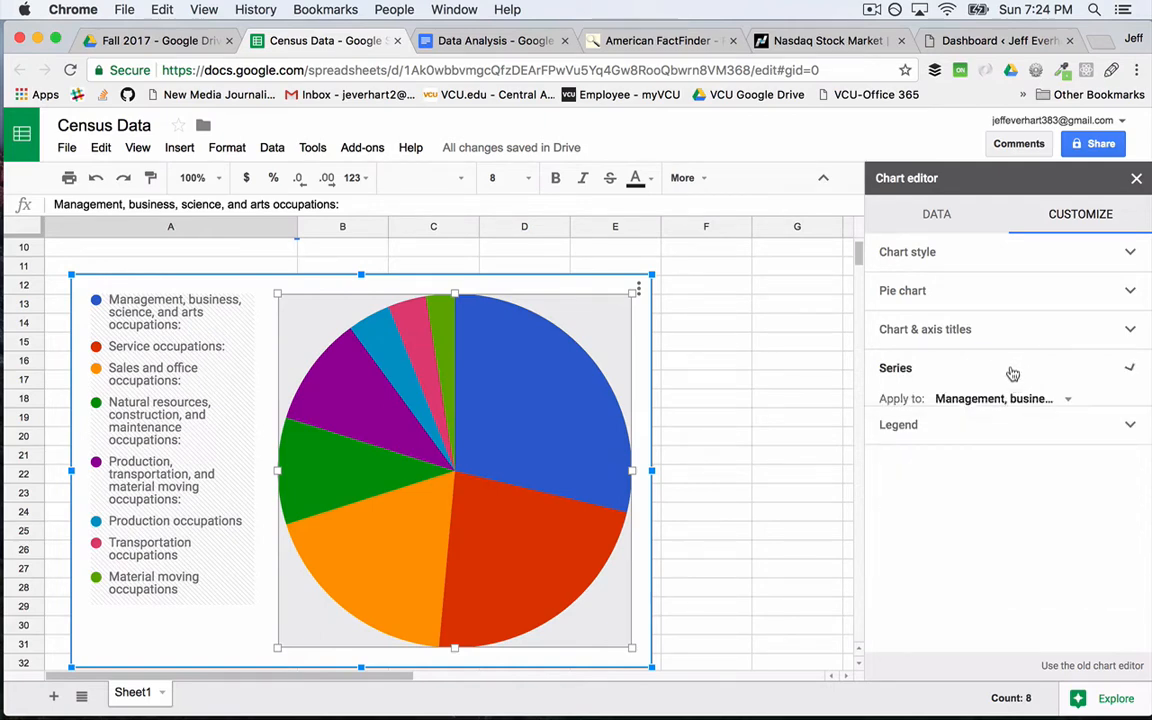
click(1011, 338)
click(1022, 340)
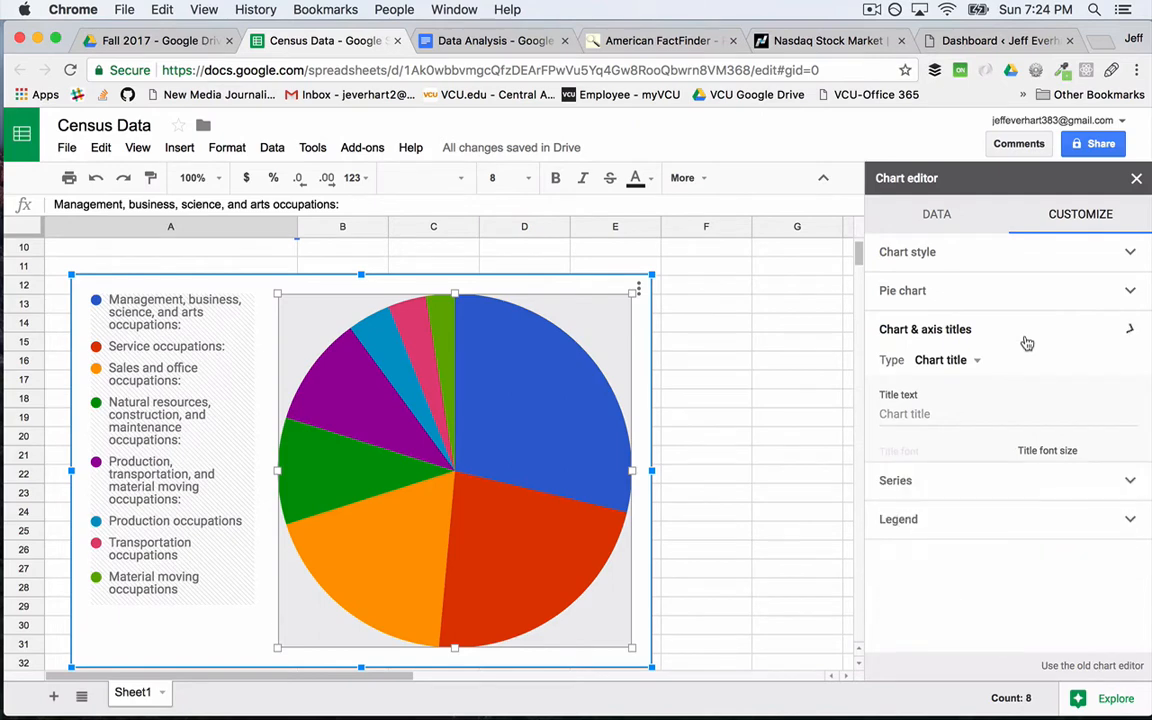
click(1016, 293)
click(975, 344)
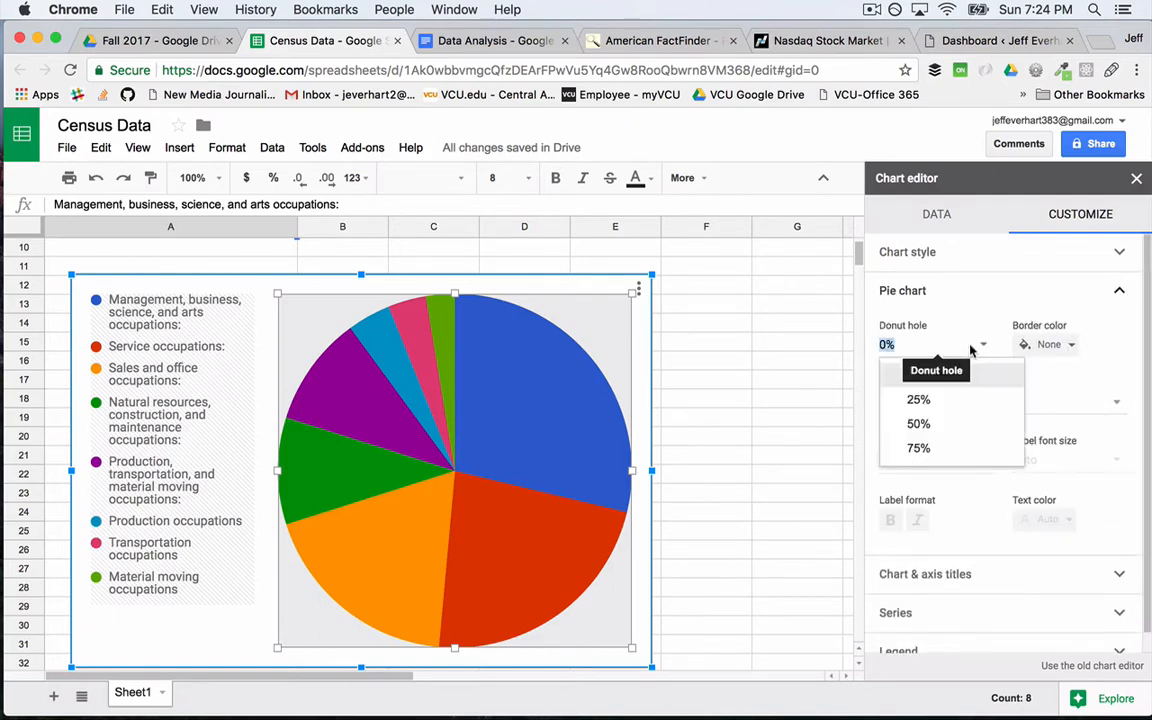
click(992, 366)
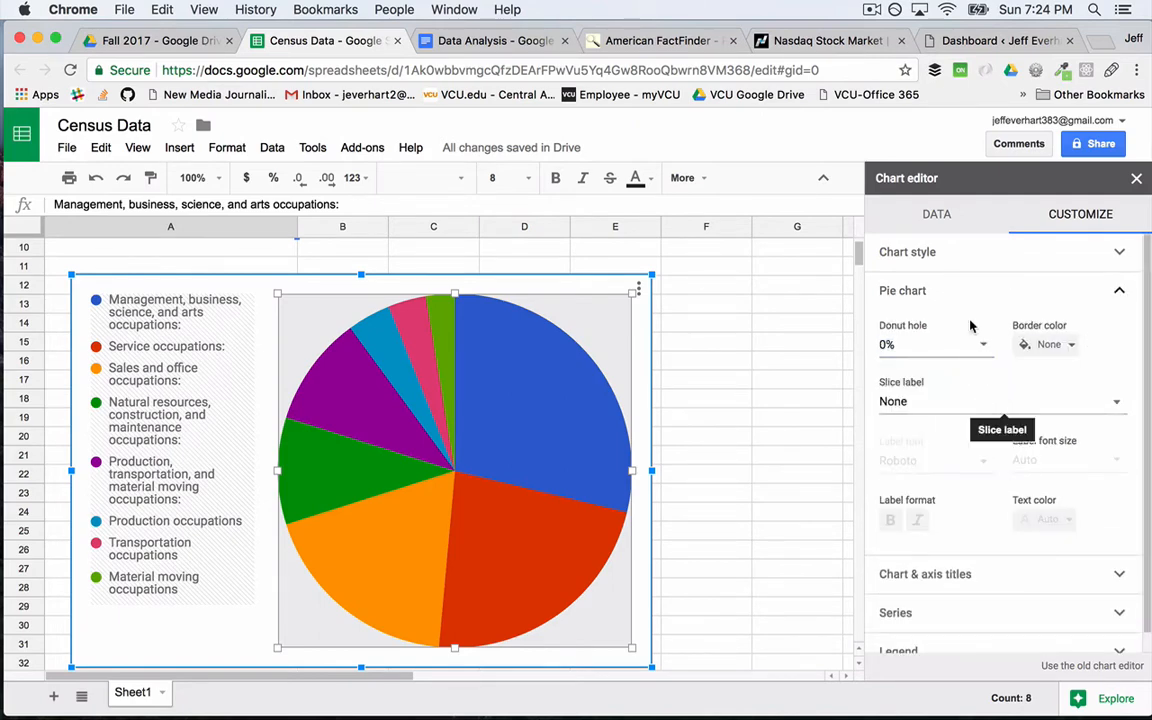
click(970, 253)
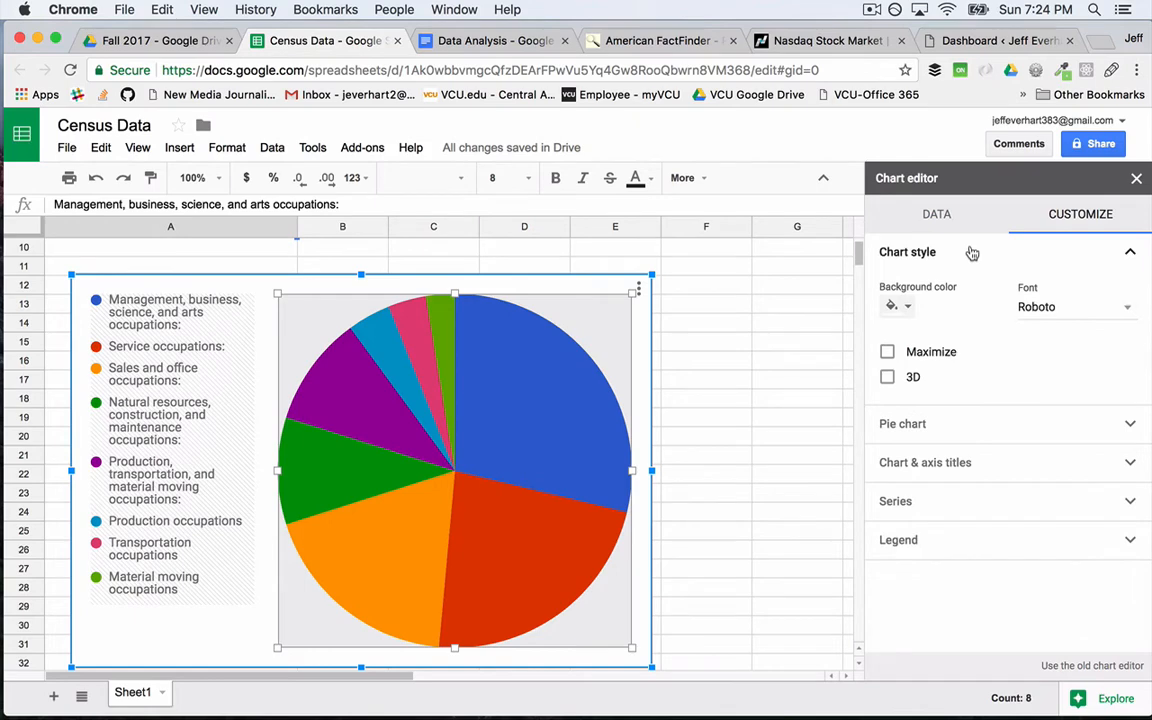
click(950, 426)
Step through the series color settings for successive occupation slices, from Service occupations to Production occupations
click(952, 621)
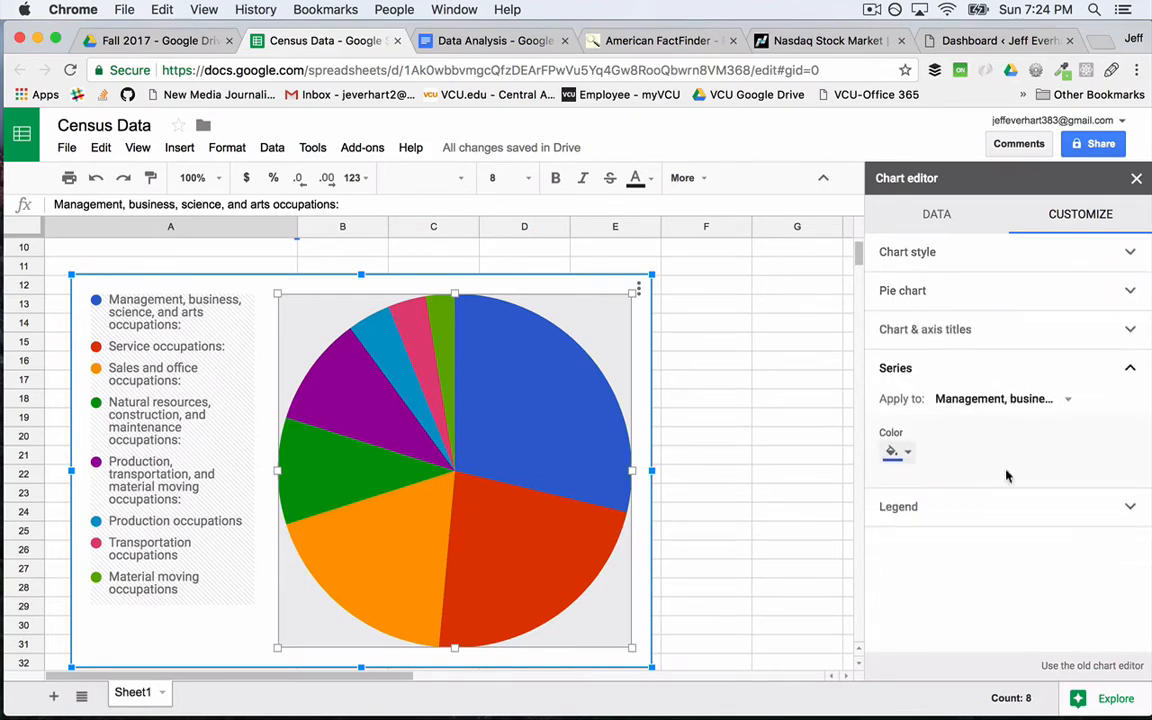
click(1073, 405)
click(1060, 425)
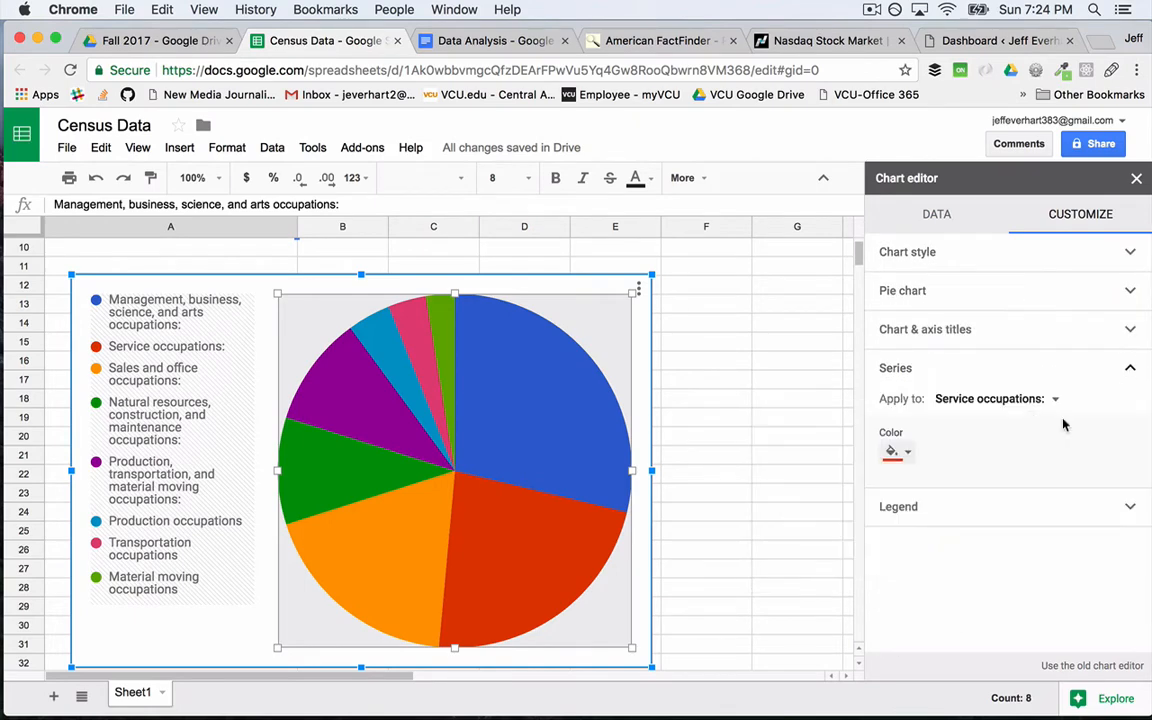
click(1018, 412)
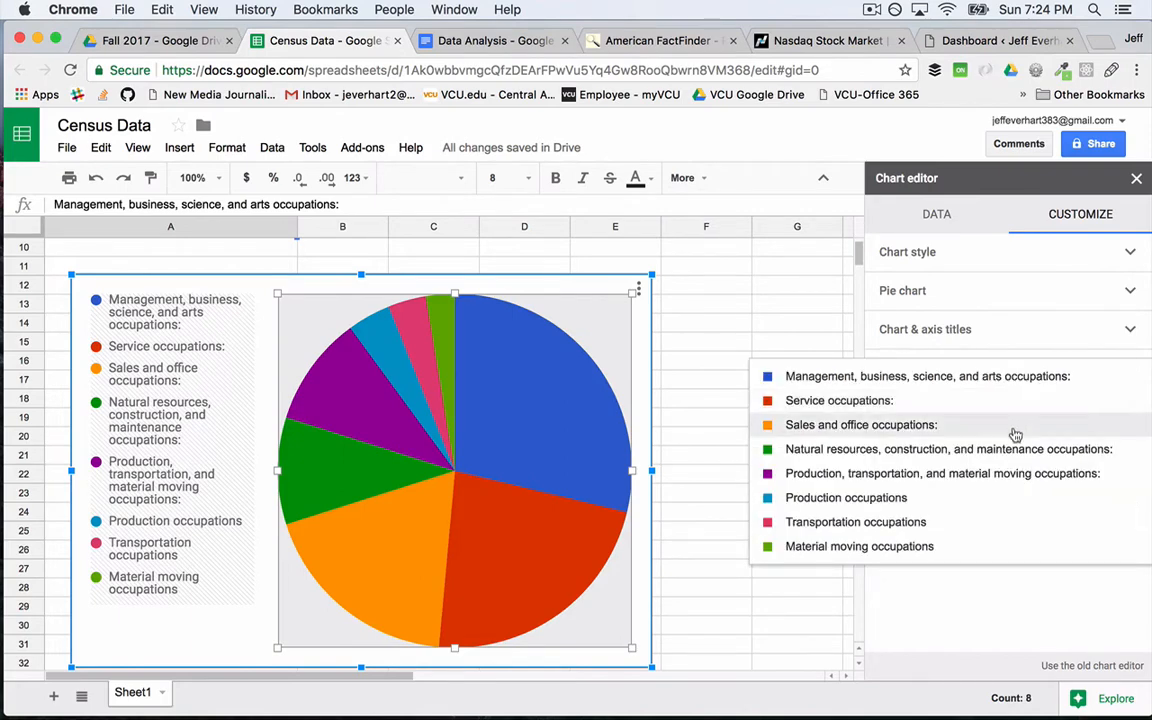
click(1015, 432)
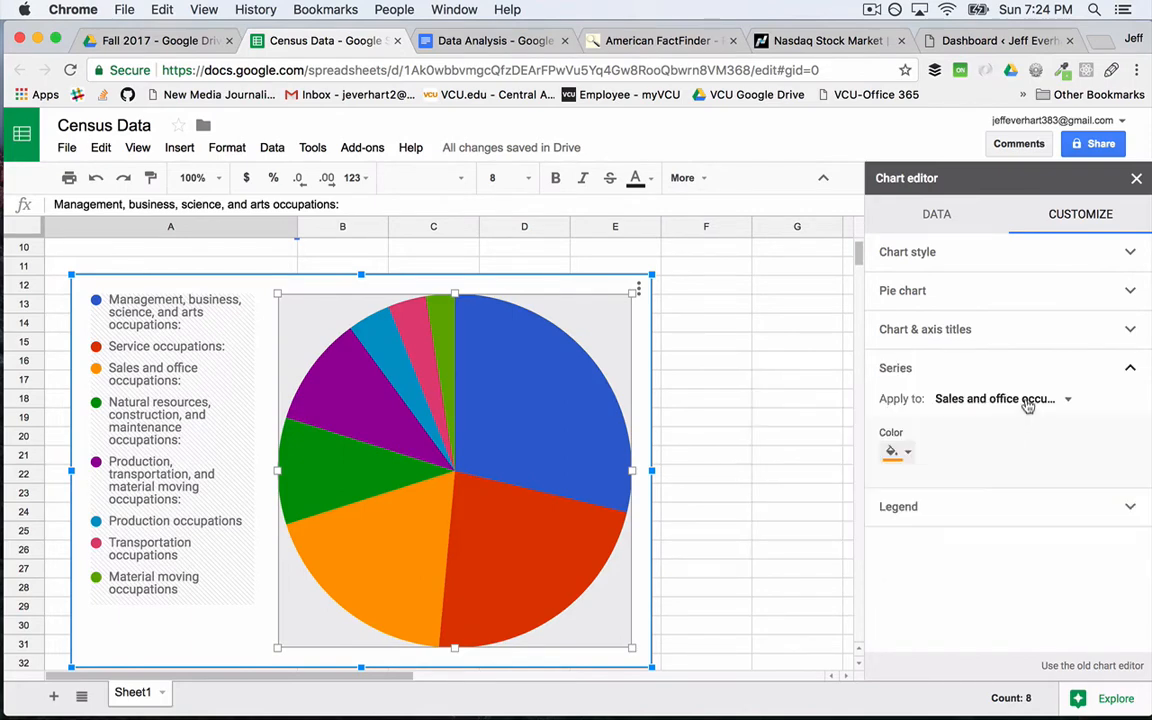
click(1026, 404)
click(1024, 423)
click(1030, 404)
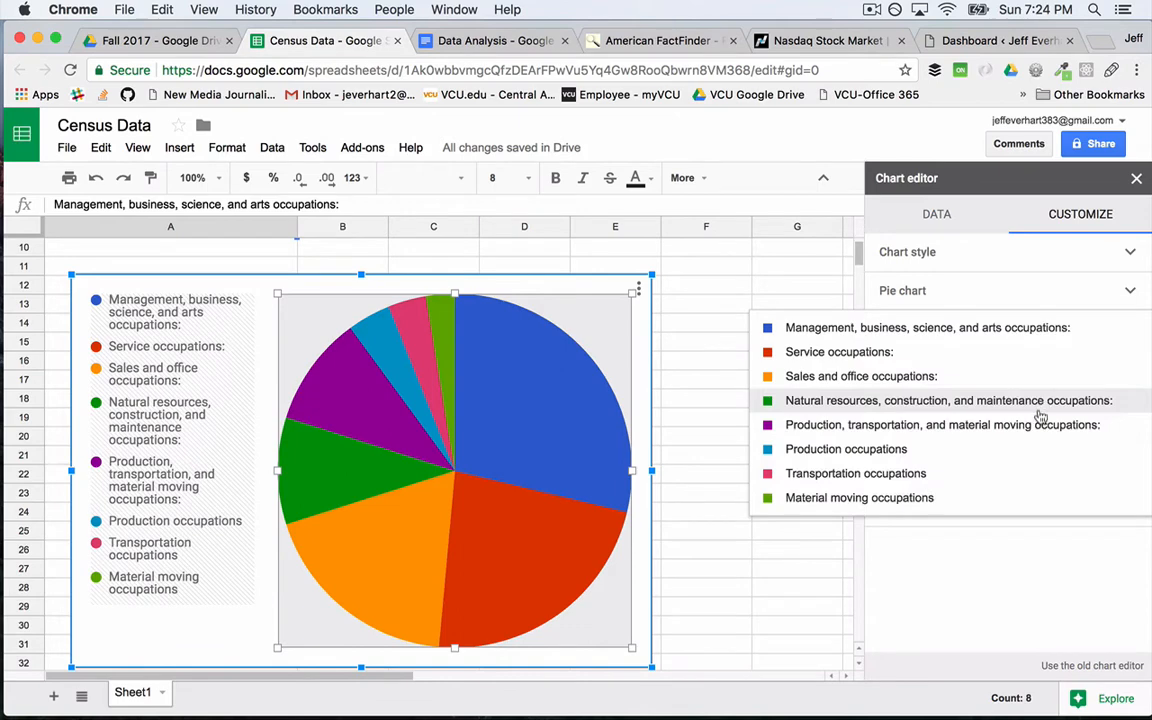
click(1039, 421)
click(1016, 405)
click(1008, 426)
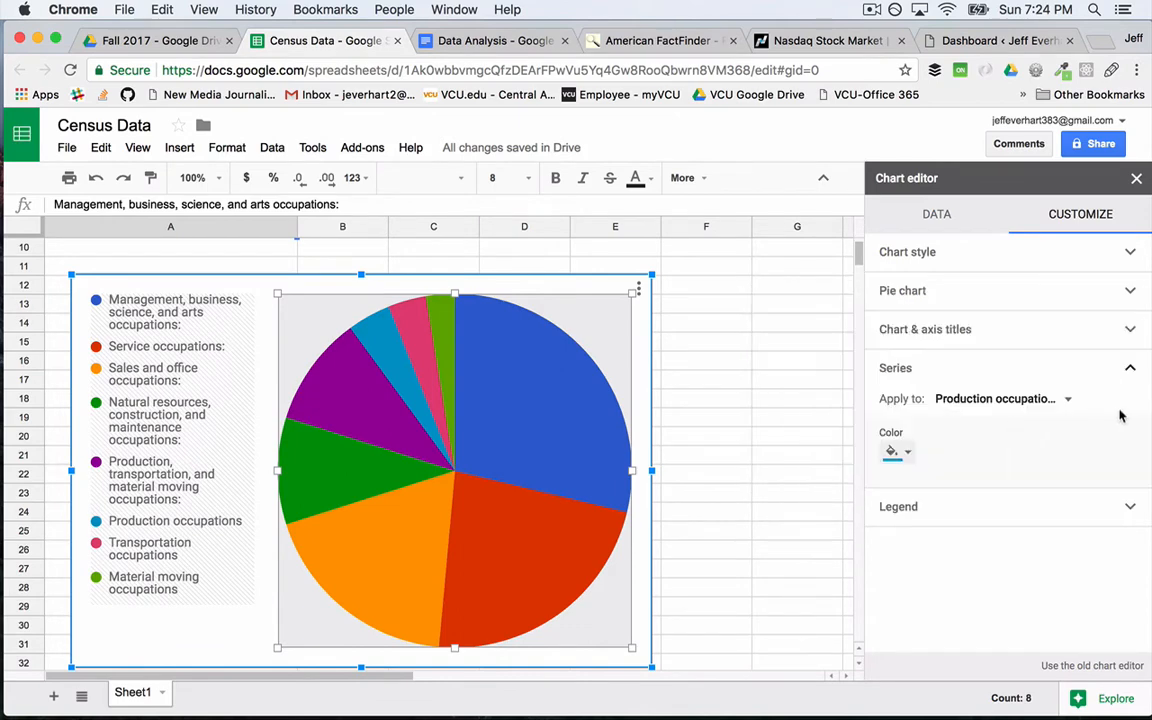
Close the chart editor and move the pie chart slightly up and left so it starts at row 11
click(1040, 507)
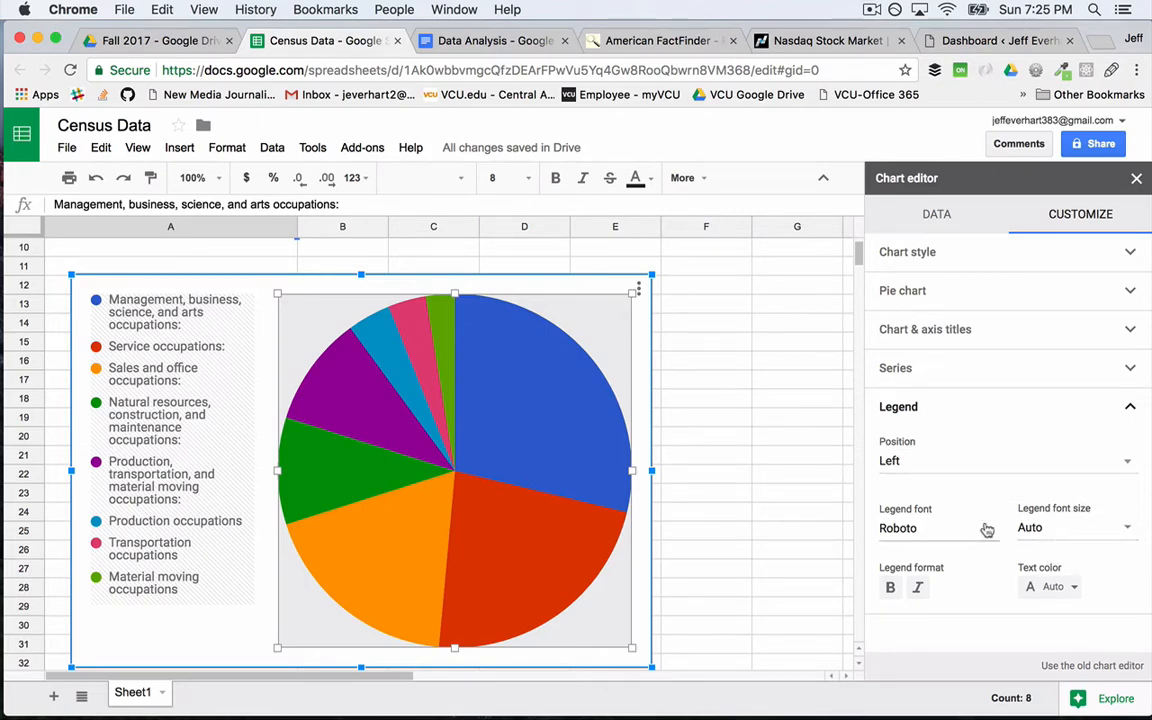
mouse_move(560, 458)
click(1136, 178)
scroll(784, 390, up, 3)
scroll(784, 390, up, 1)
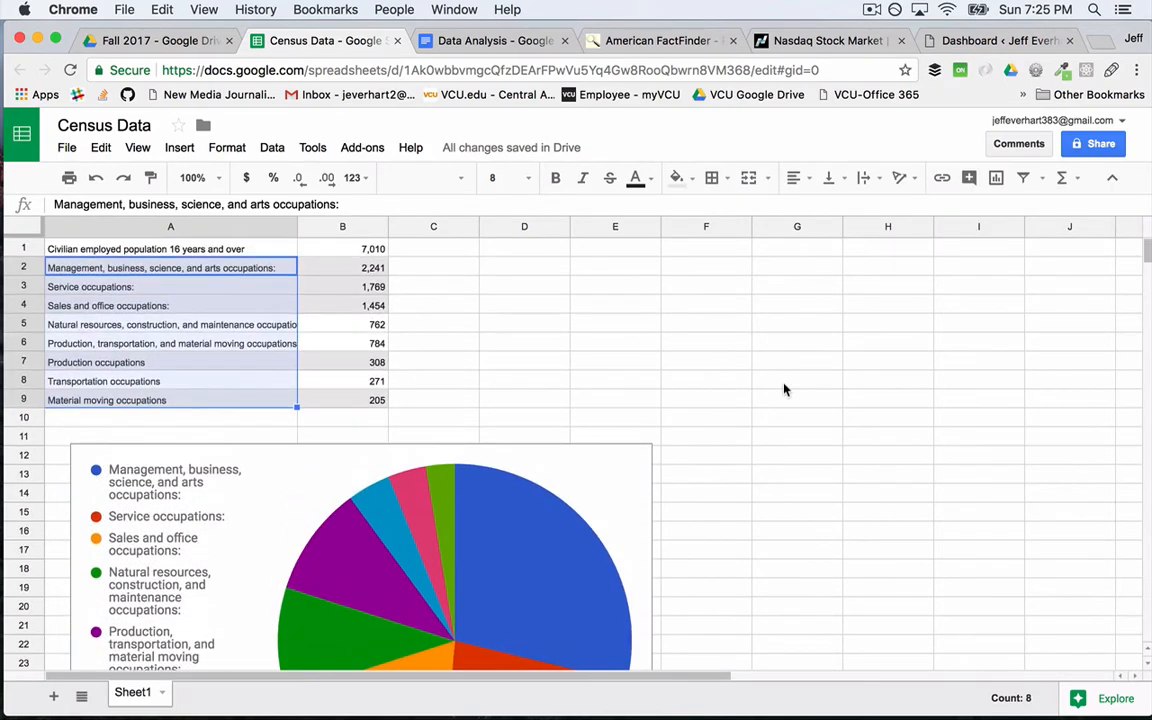
click(745, 384)
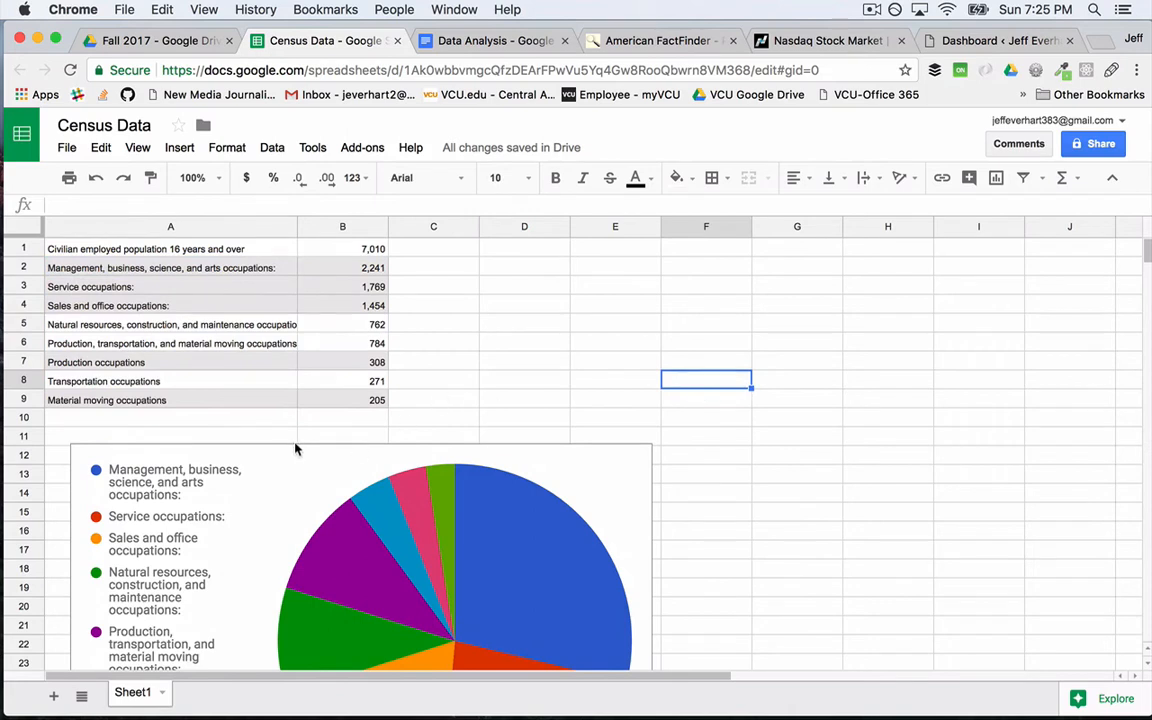
drag(295, 449, 272, 462)
click(690, 437)
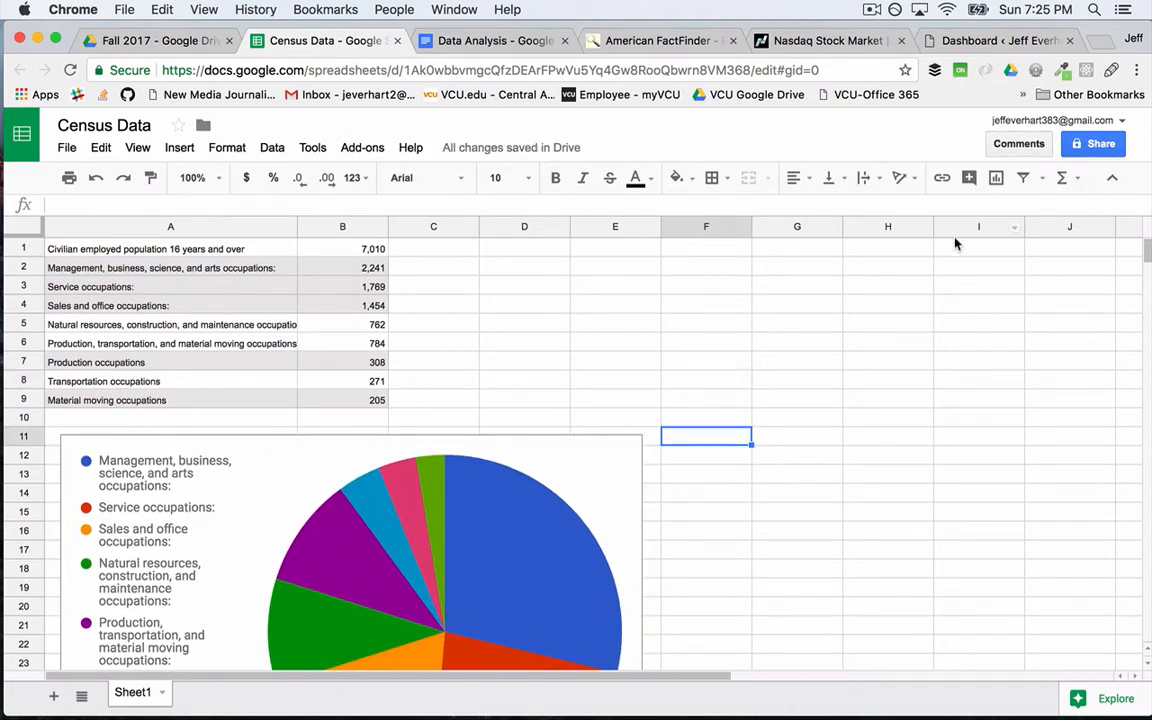
click(535, 470)
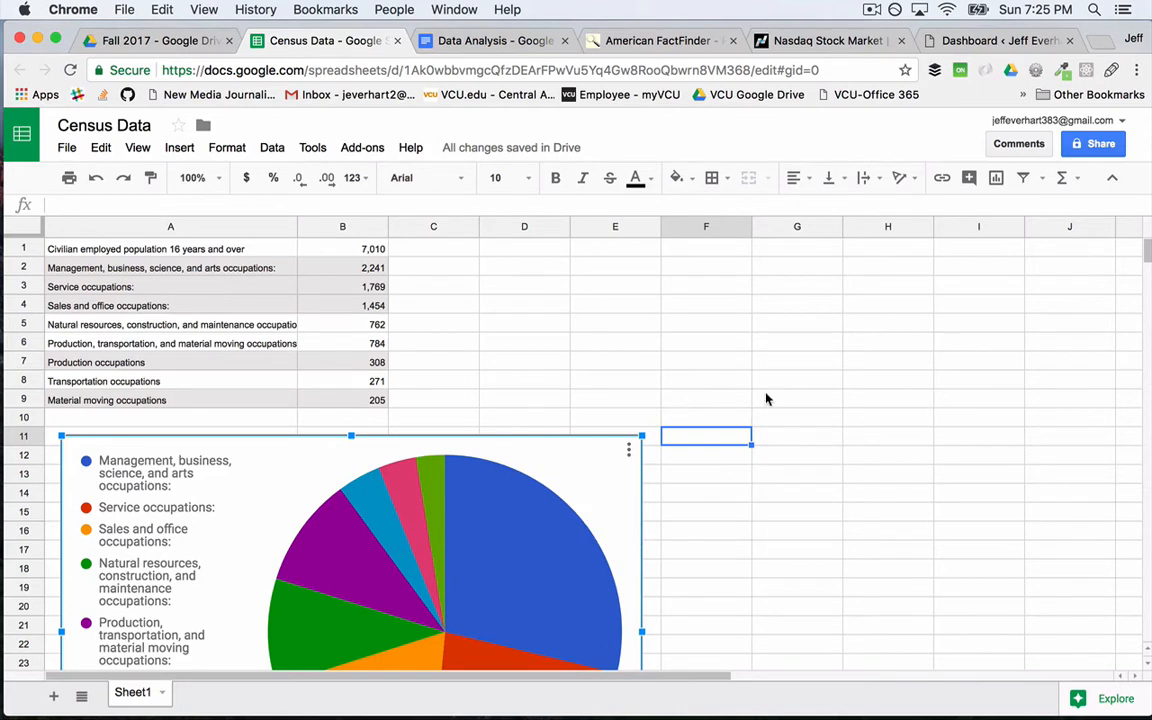
key(Escape)
click(755, 490)
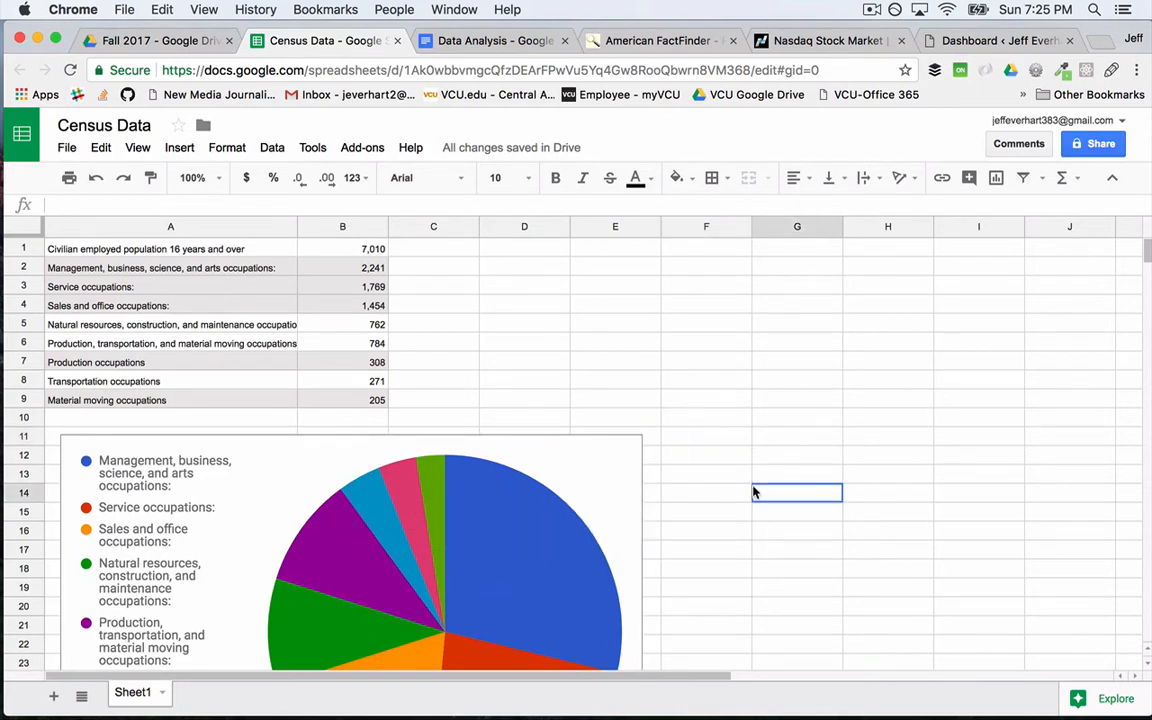
Insert a second chart near cell F3, beside the pie chart, and change its type to Bar chart
click(743, 290)
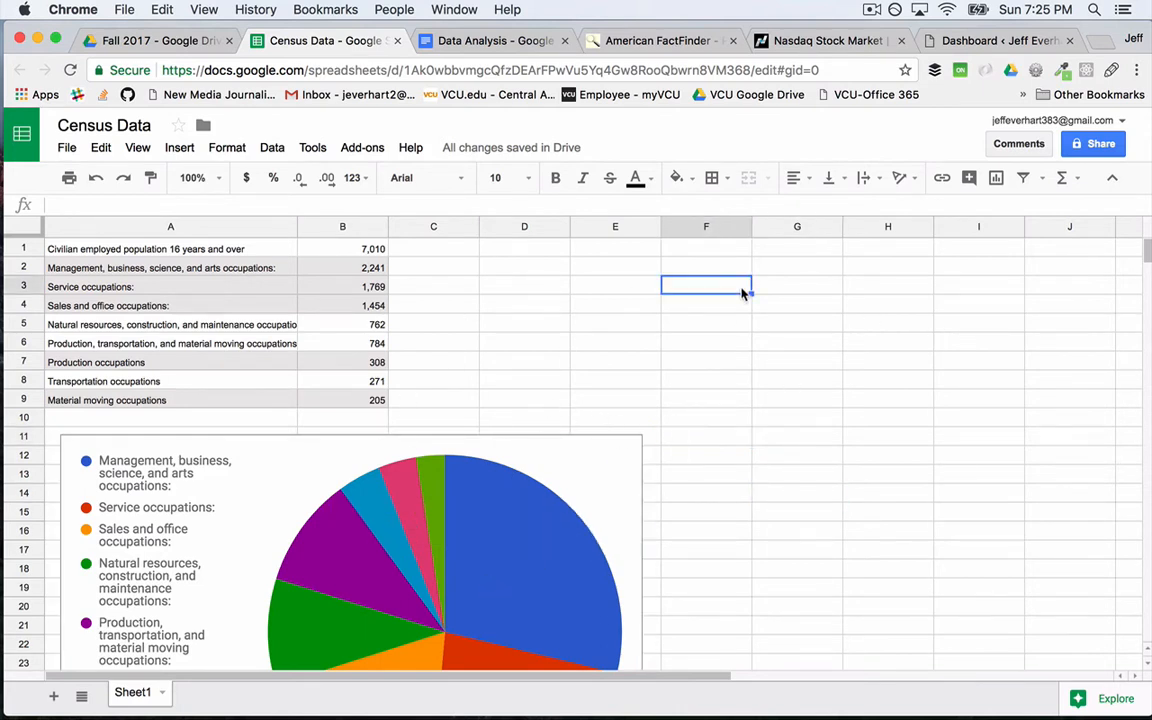
click(999, 178)
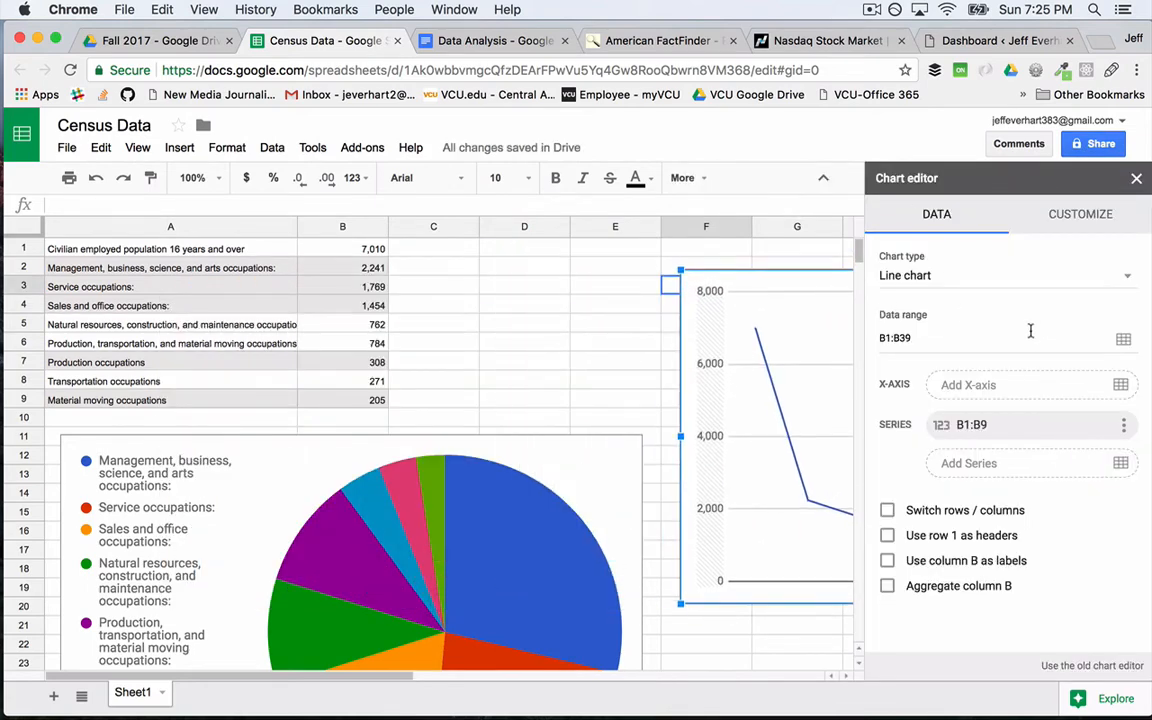
scroll(630, 334, right, 10)
scroll(630, 334, left, 8)
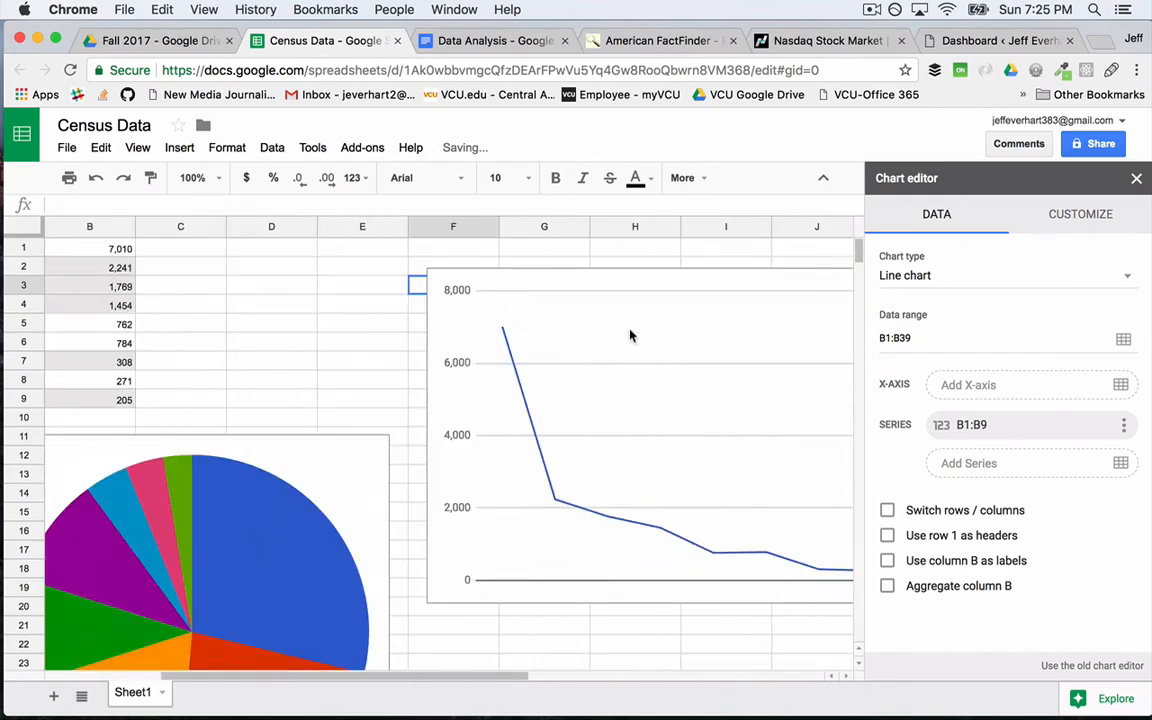
click(1066, 268)
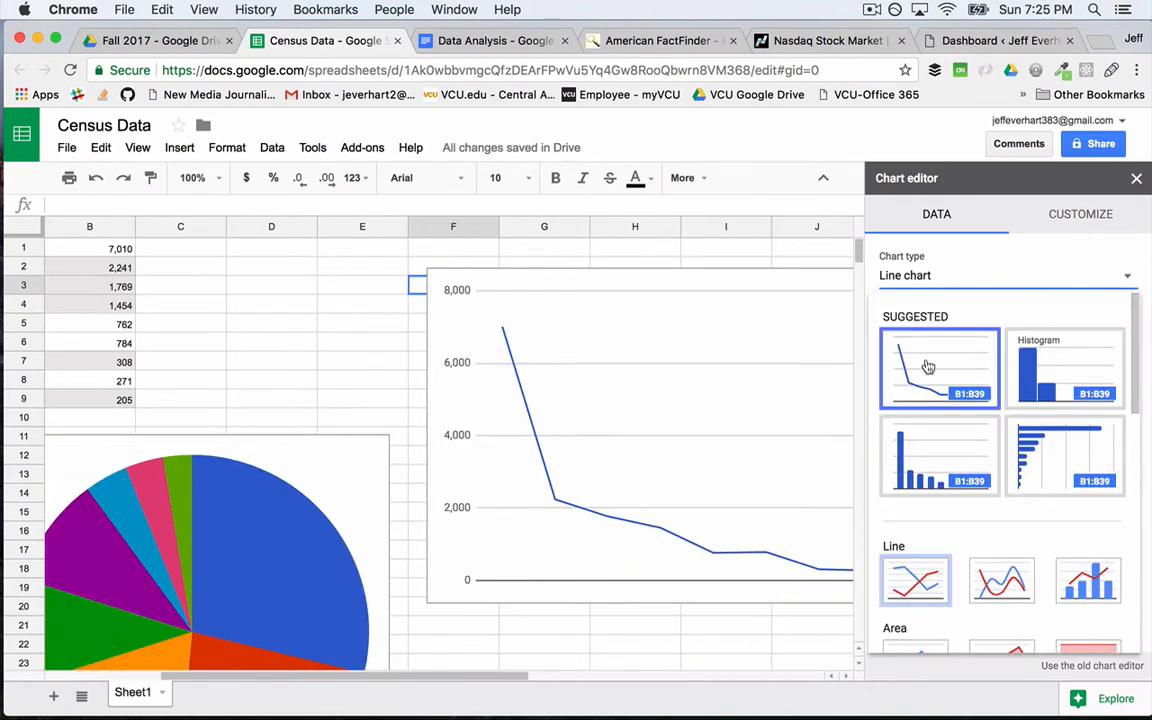
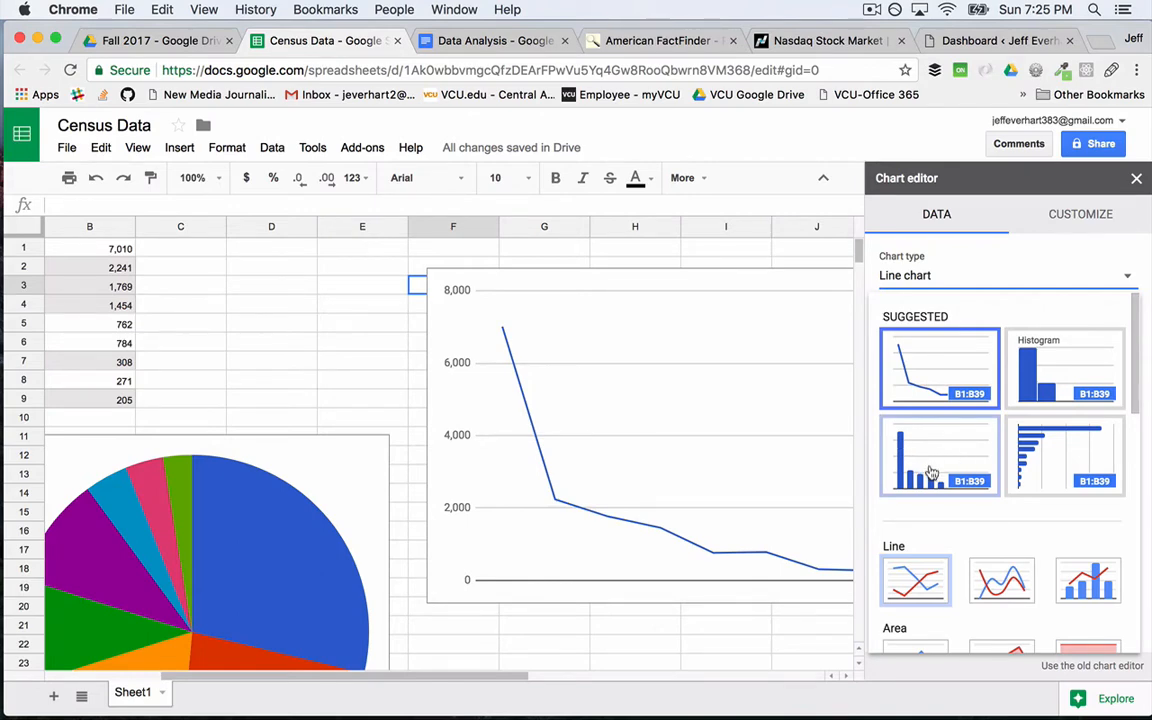
click(1039, 463)
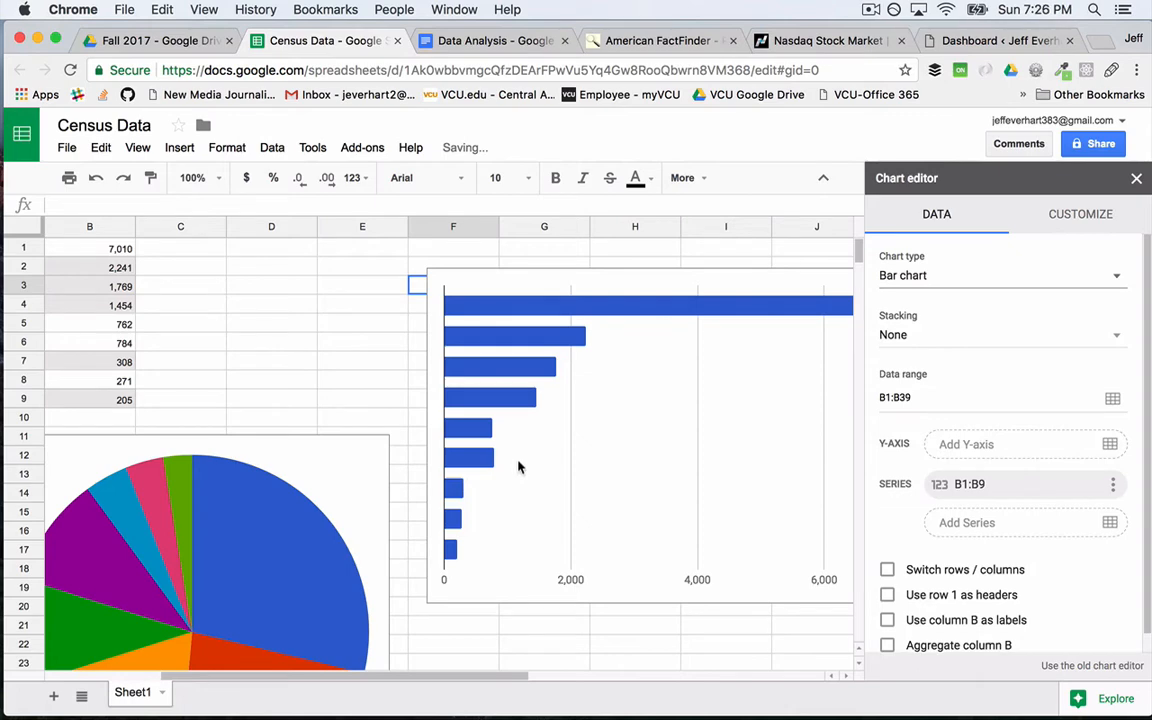
Set the bar chart's data range to B2:B9, leaving out the civilian employed population total in row 1
click(1112, 400)
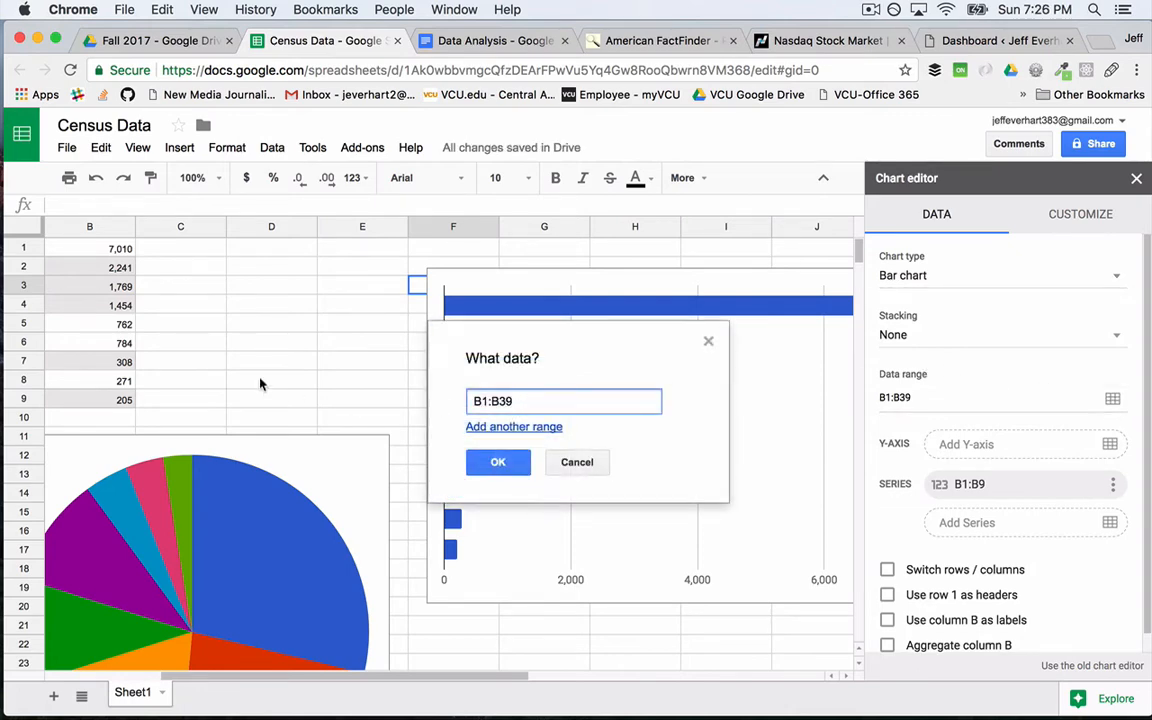
scroll(260, 384, left, 3)
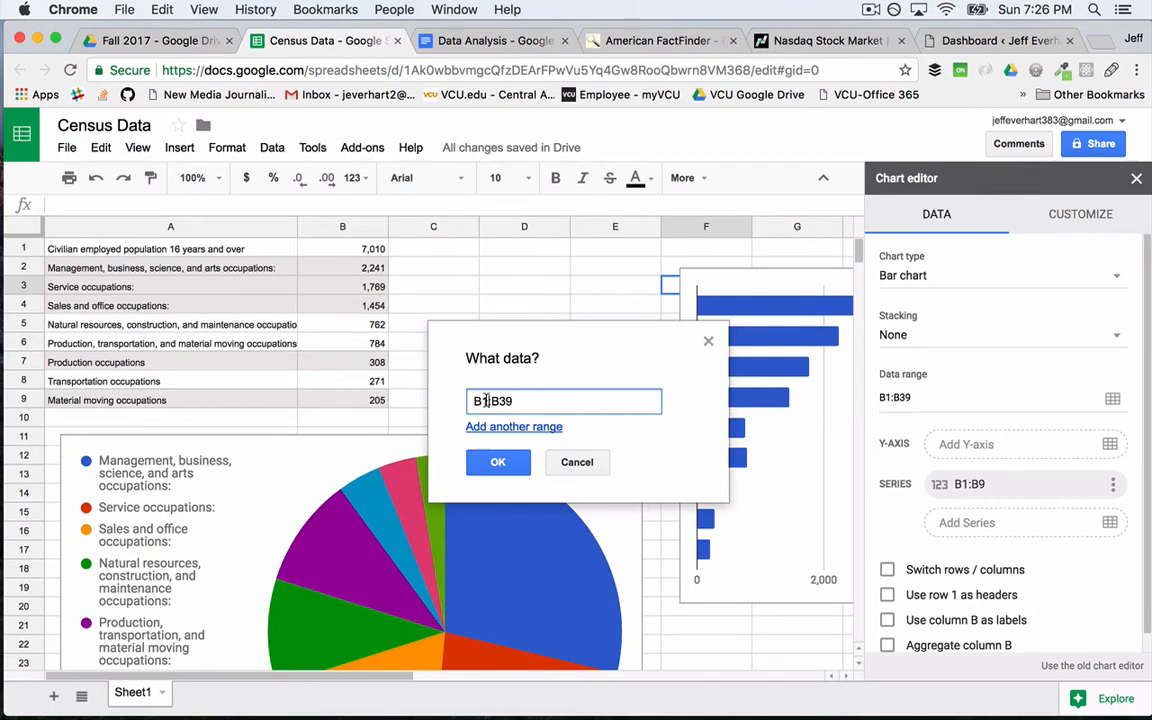
key(BackSpace)
text(2)
click(500, 461)
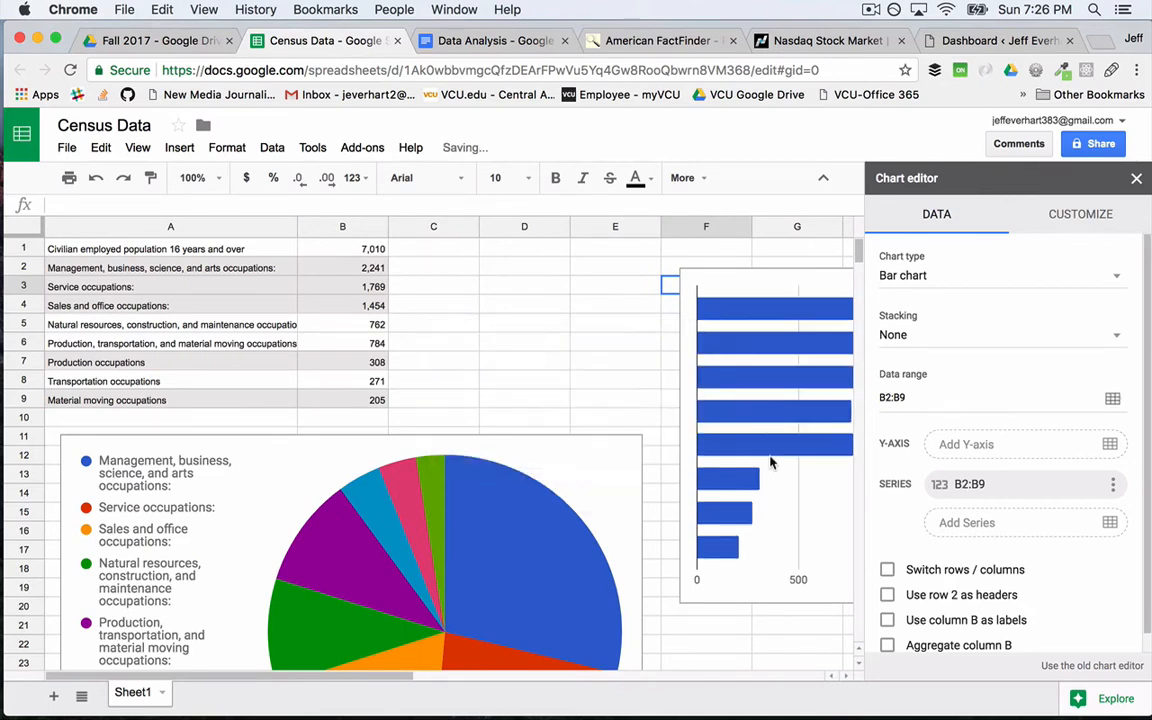
Add the occupation names in A2:A9 as the bar chart's Y-axis labels
scroll(717, 474, right, 3)
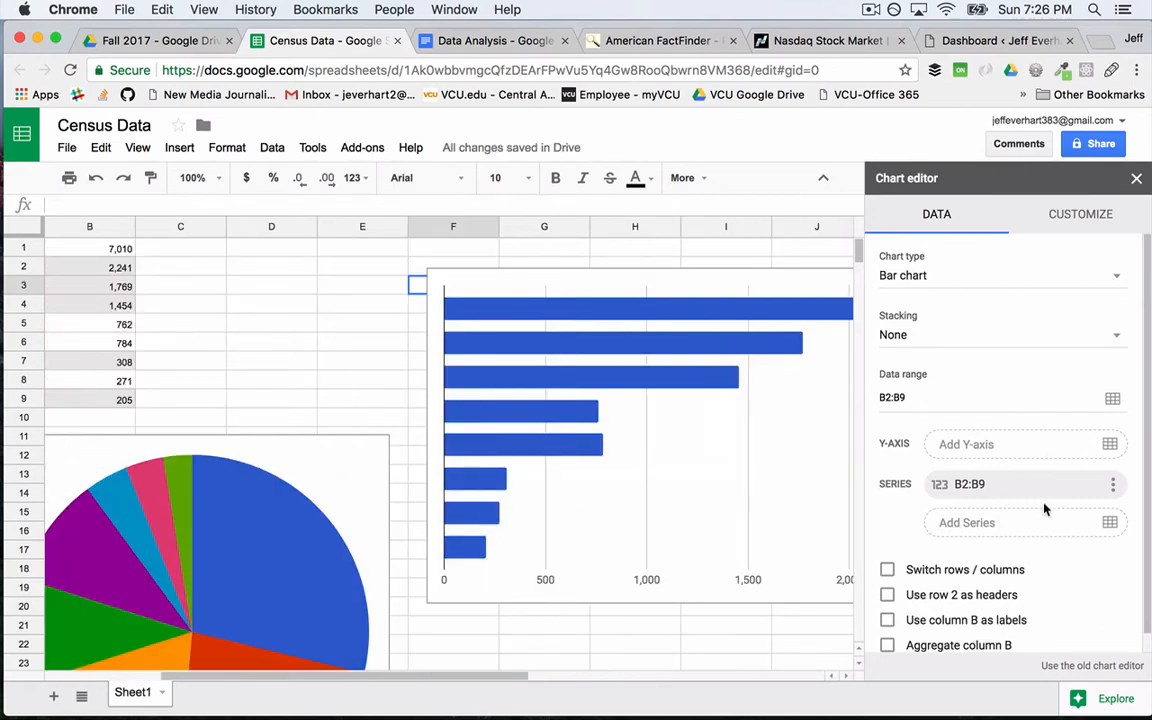
scroll(957, 620, down, 1)
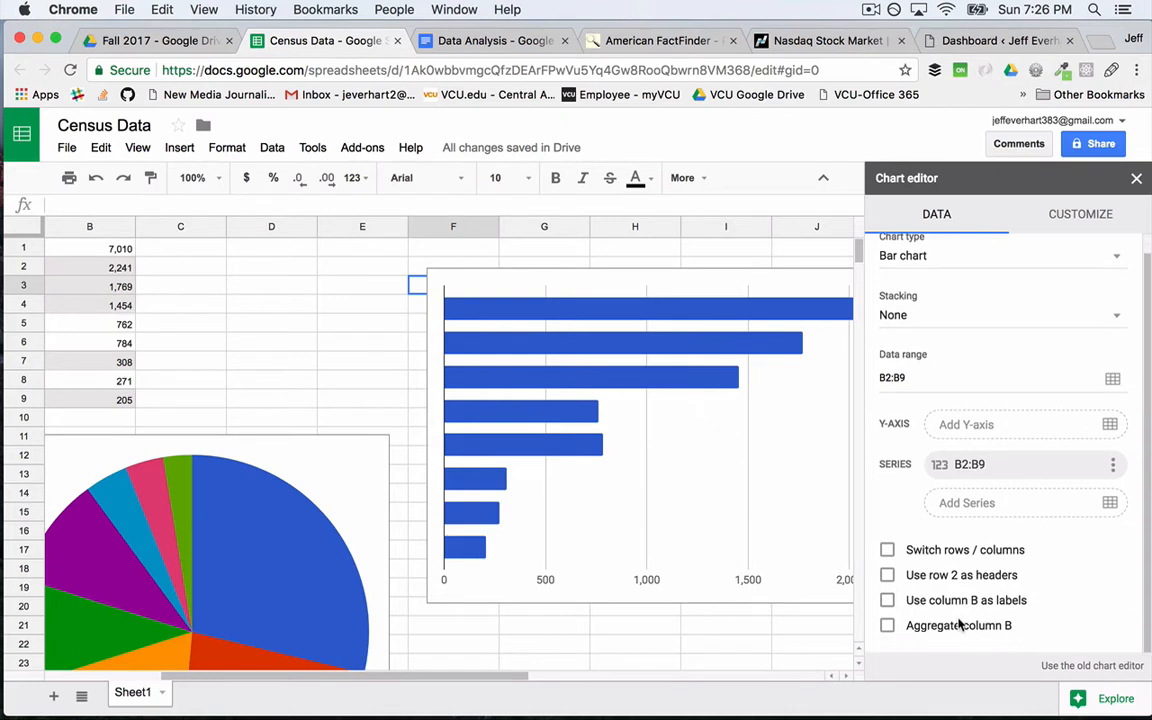
scroll(958, 624, up, 1)
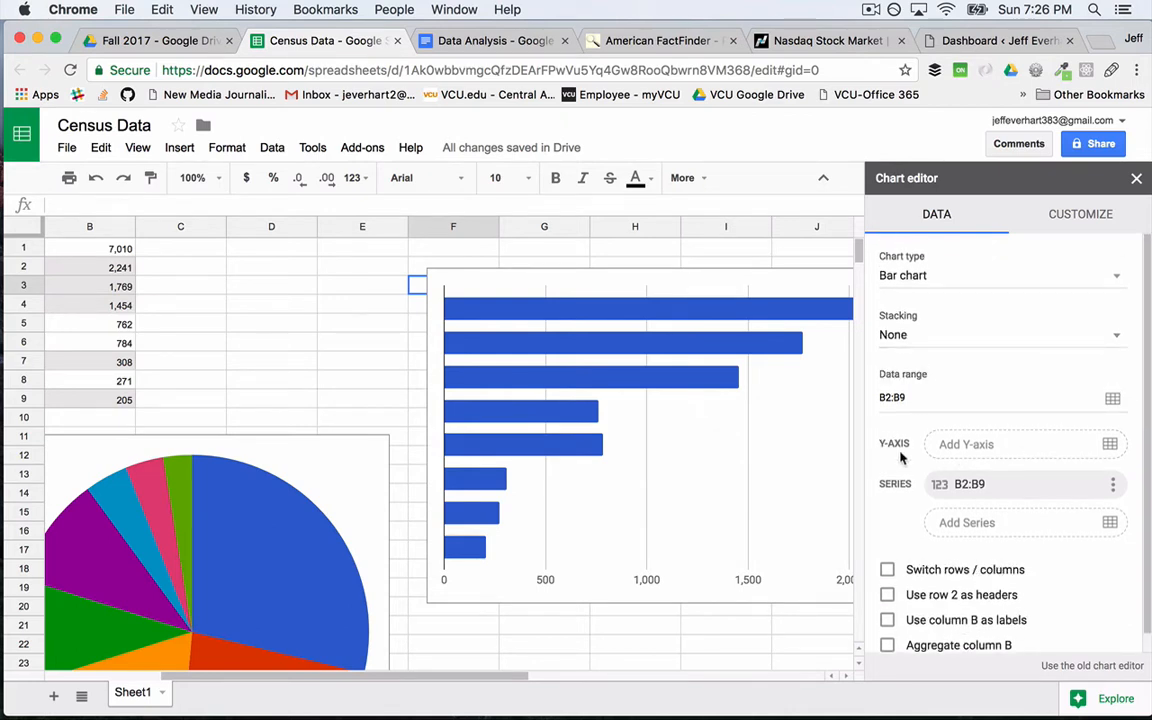
click(1110, 444)
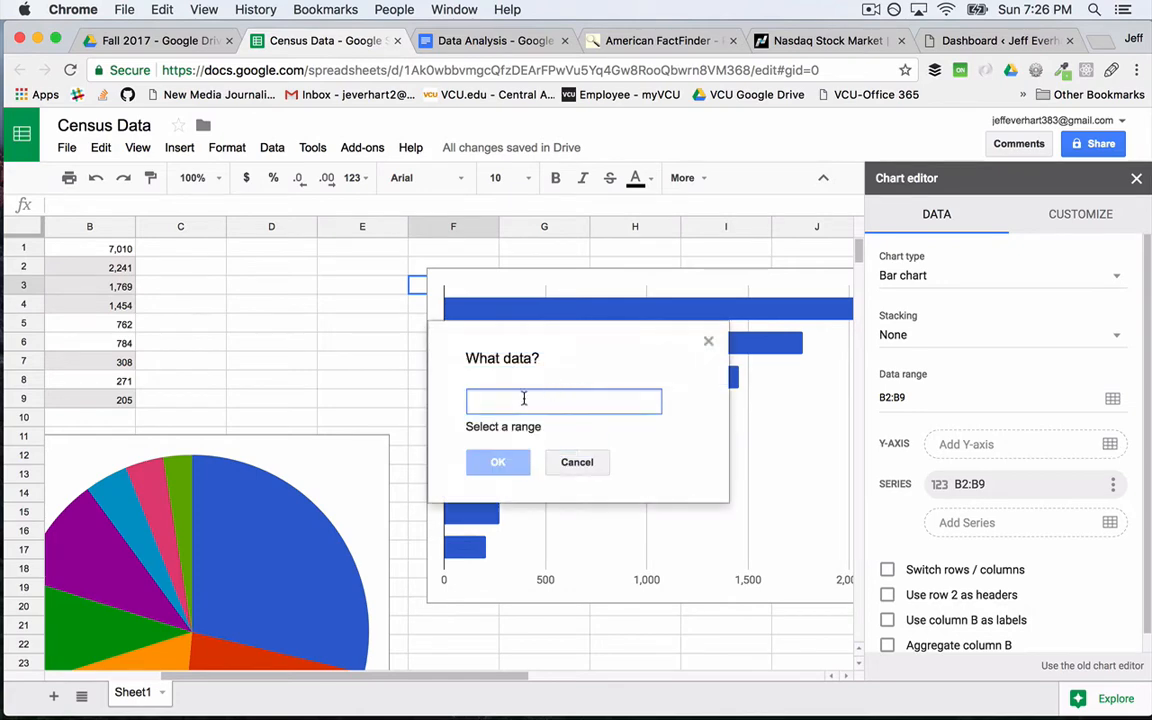
scroll(145, 365, left, 5)
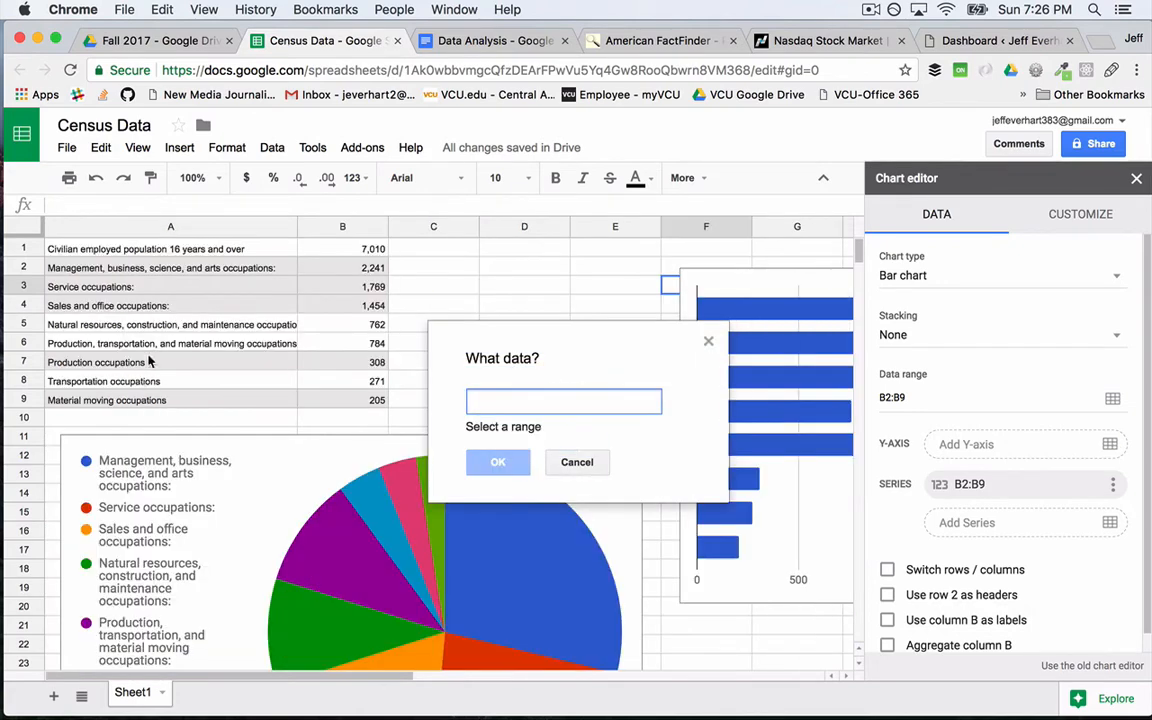
click(240, 270)
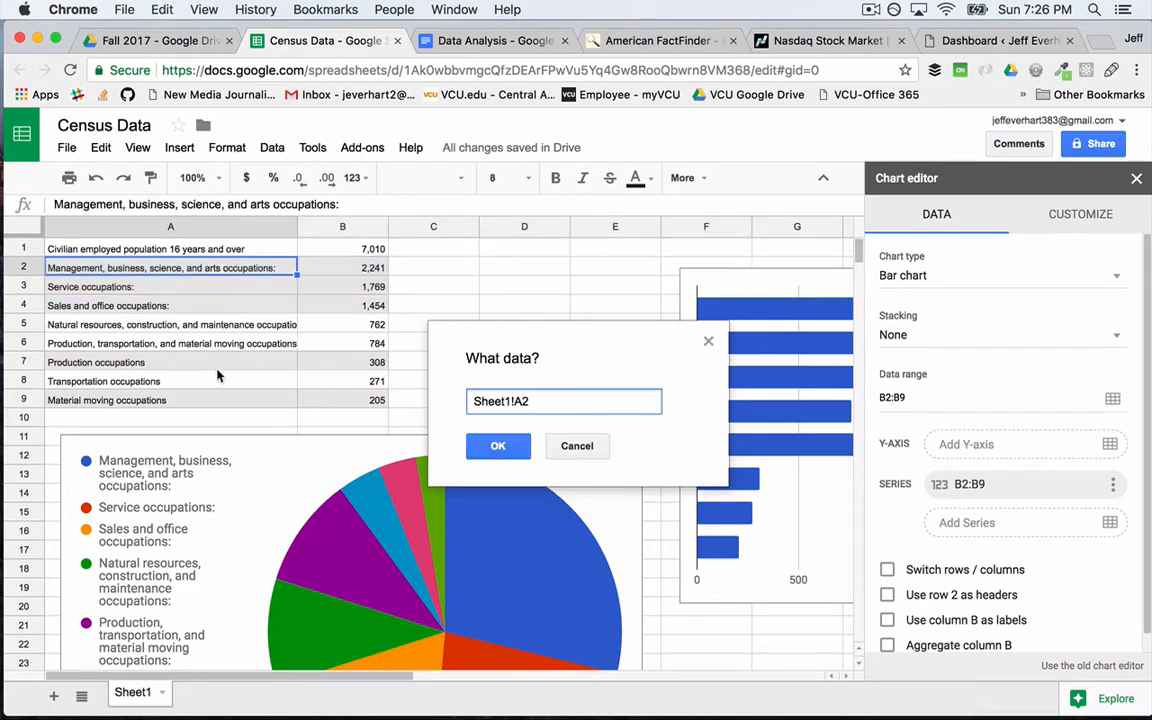
shift+click(199, 404)
click(497, 446)
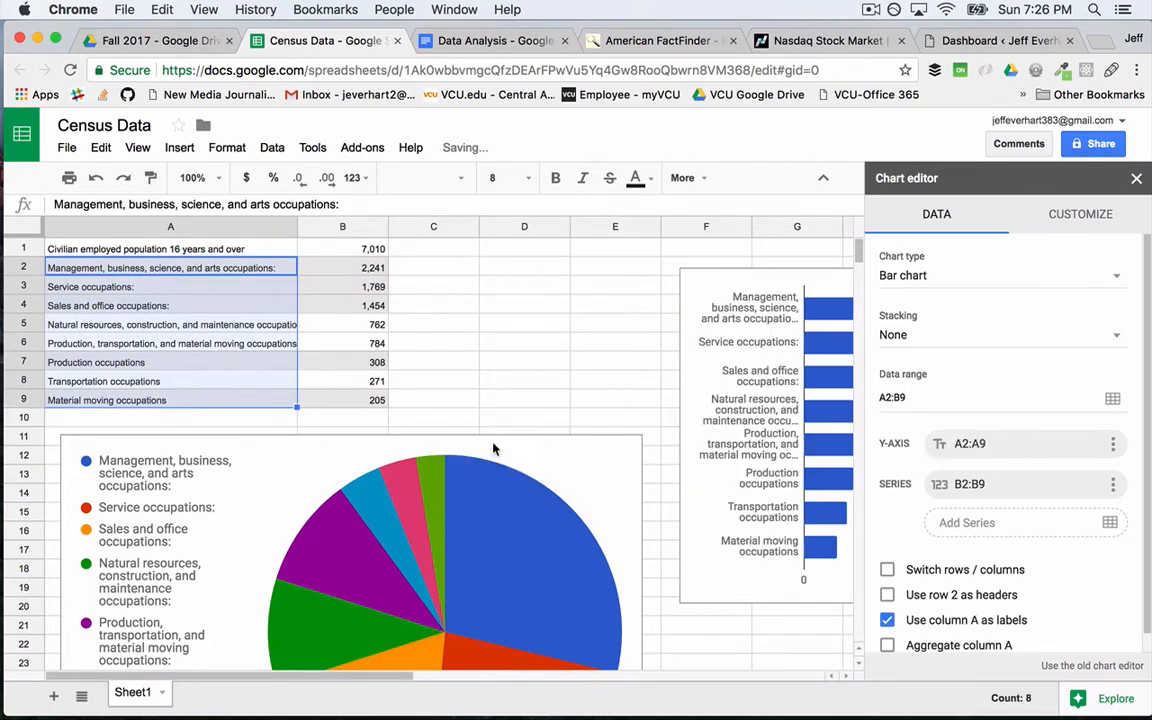
Move the bar chart down beside the pie chart so that it starts at row 10
scroll(760, 478, right, 3)
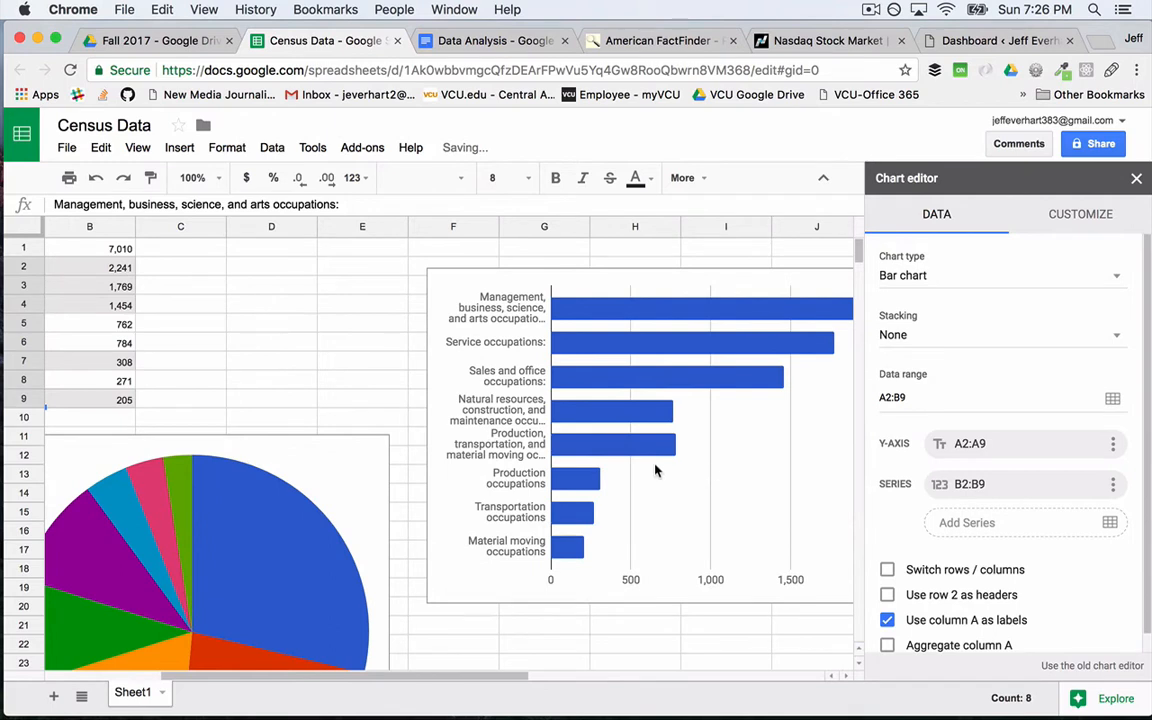
scroll(656, 470, right, 2)
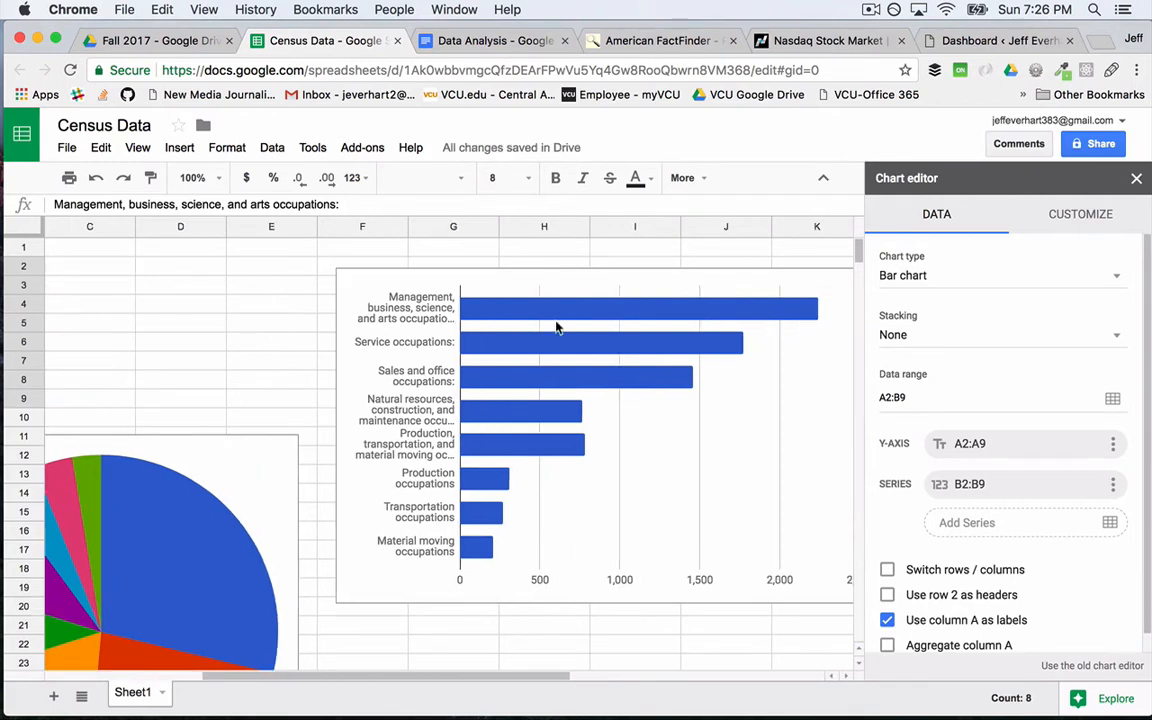
click(385, 537)
drag(386, 576, 369, 719)
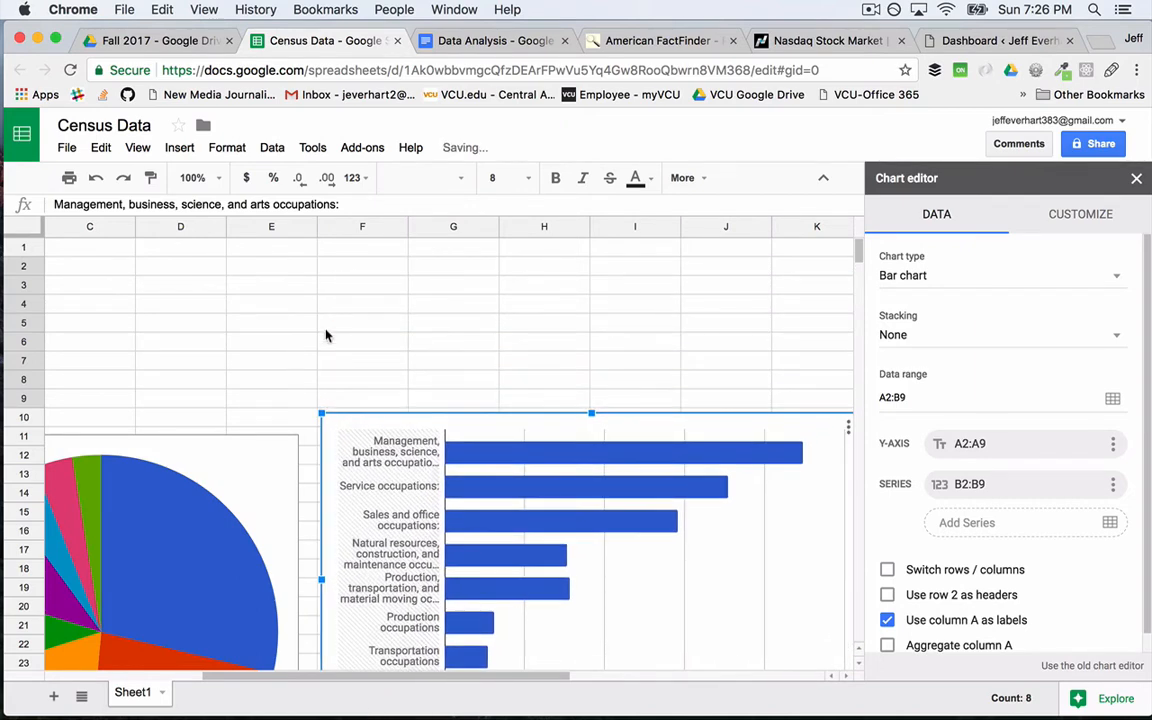
Compare the two charts' positions and lower the bar chart slightly so its top edge lines up with the pie chart at row 11
scroll(325, 330, left, 3)
scroll(325, 330, down, 2)
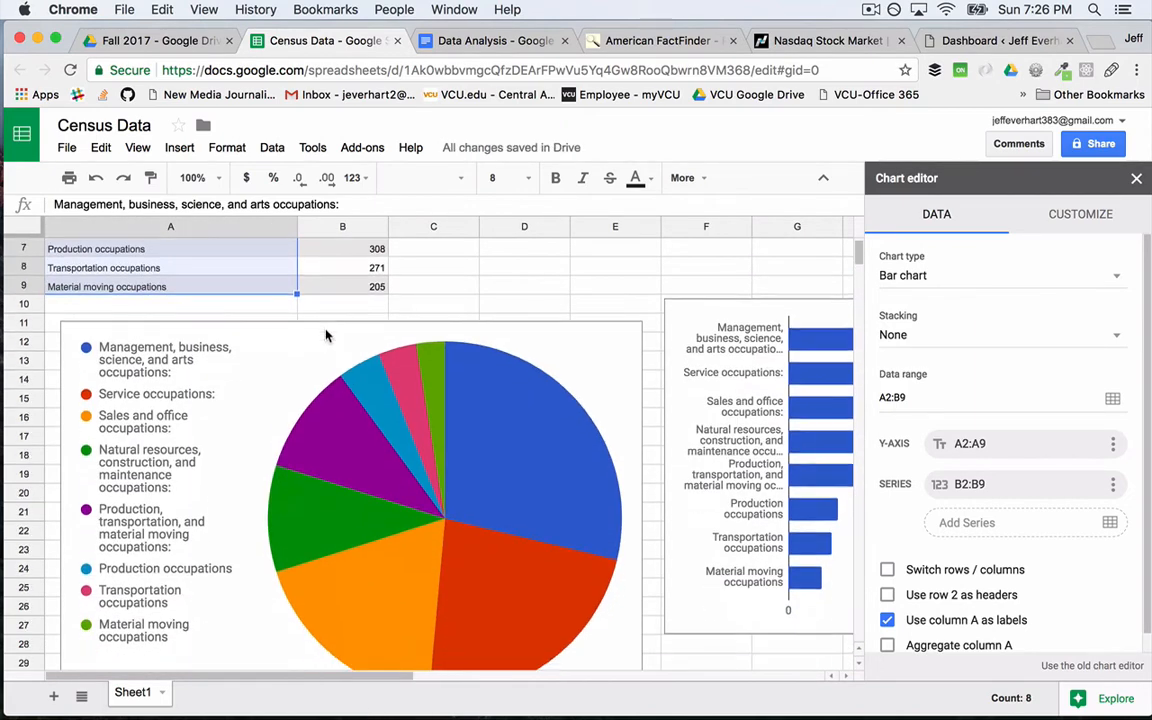
scroll(327, 334, down, 1)
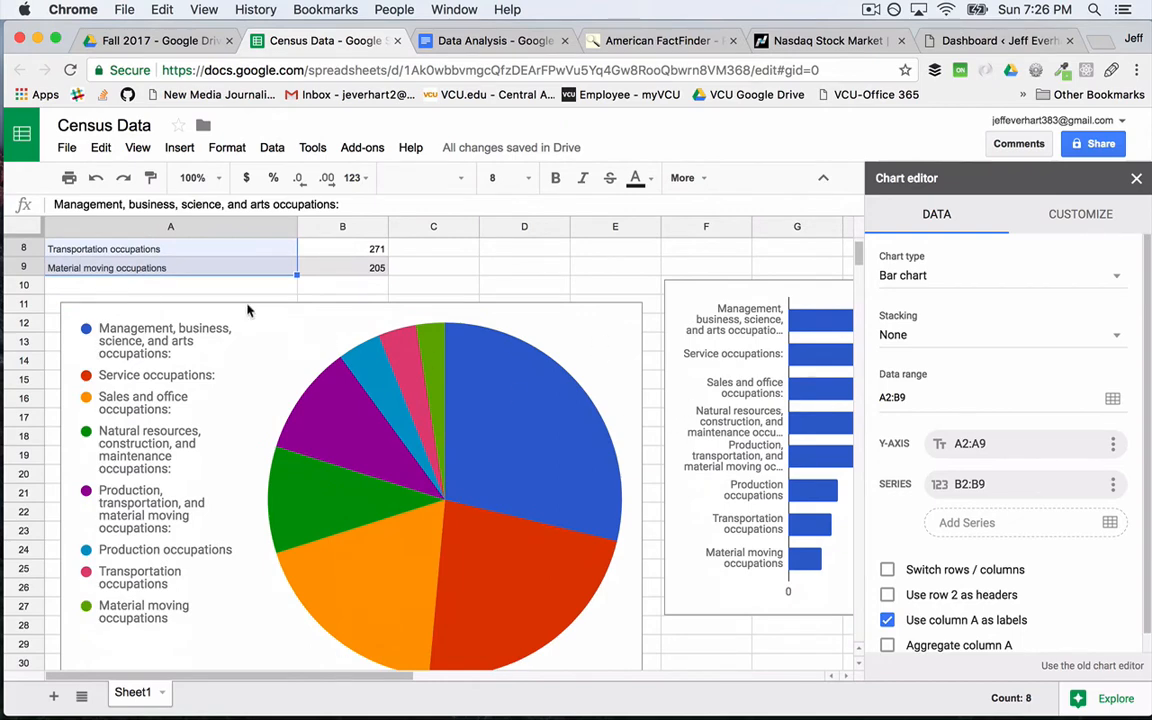
scroll(248, 311, up, 3)
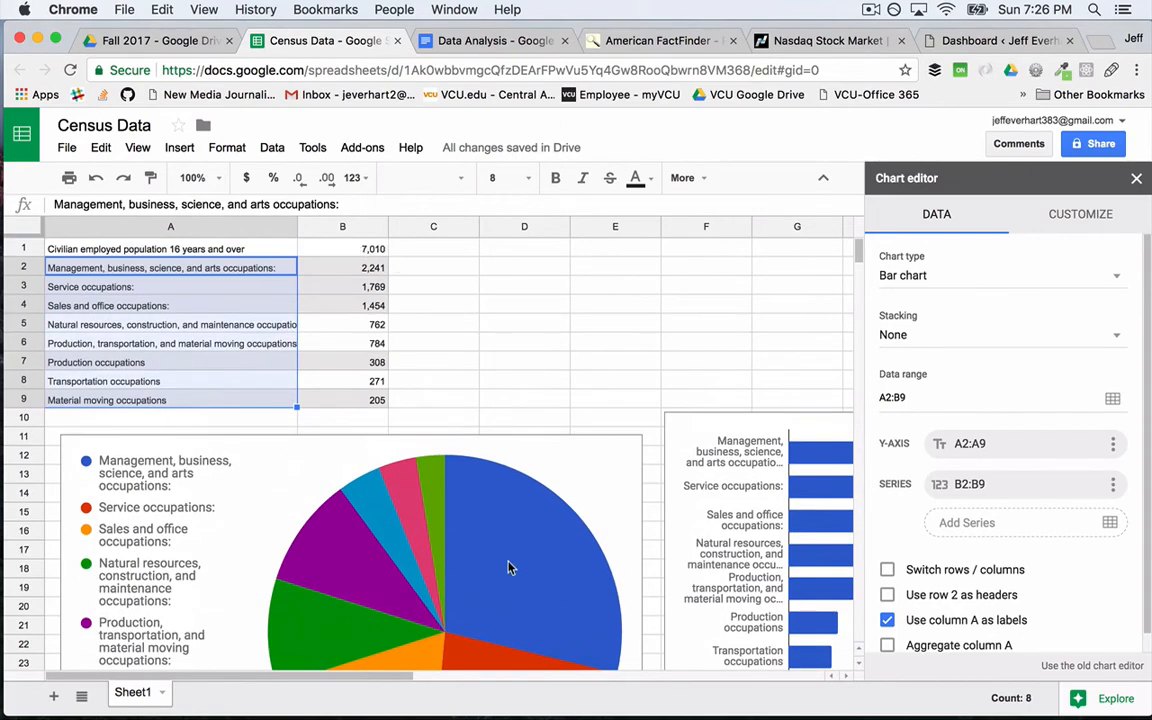
scroll(508, 568, down, 3)
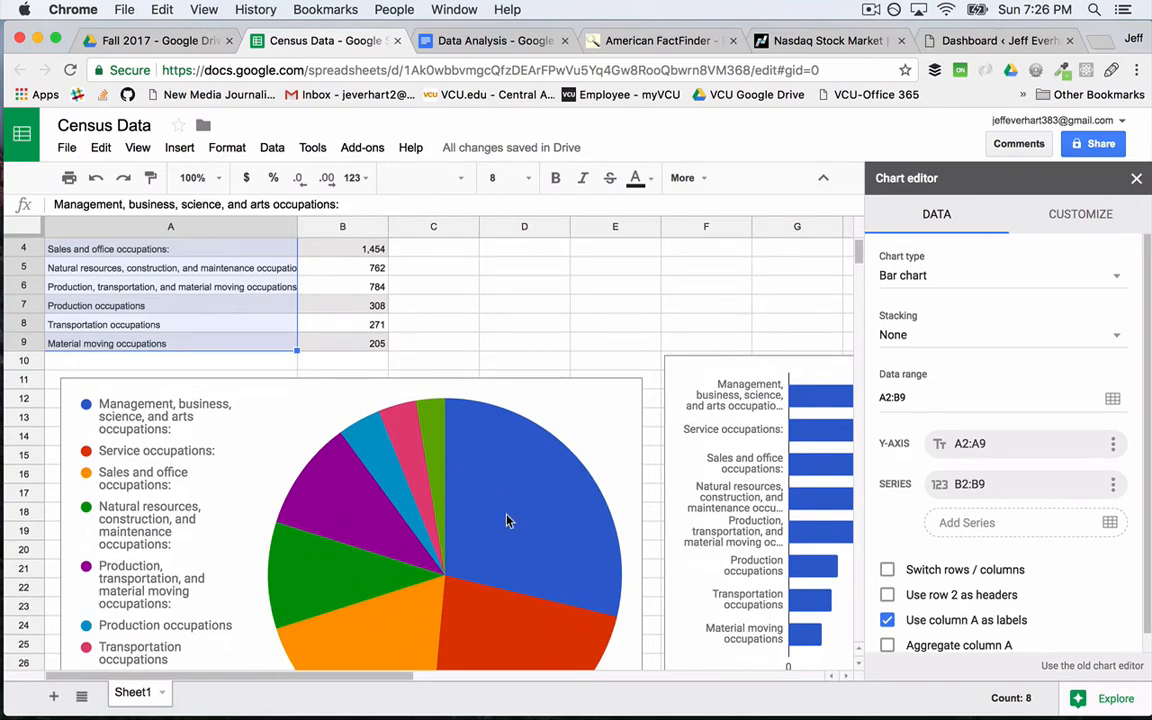
scroll(655, 488, right, 5)
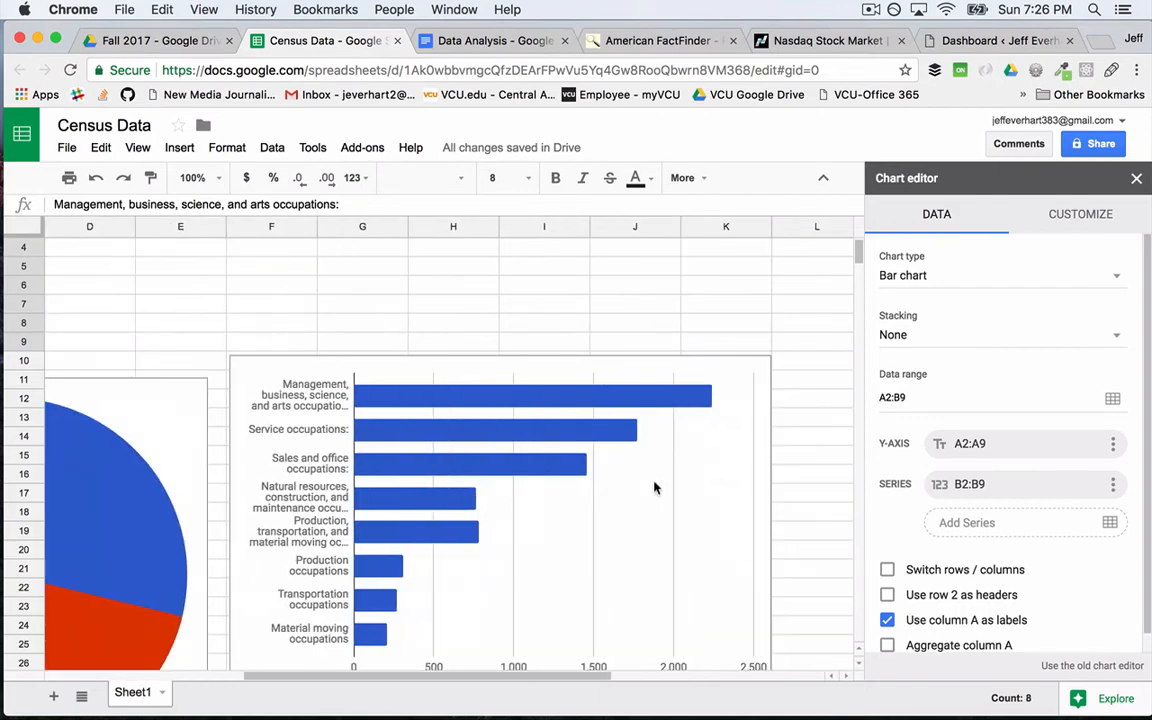
scroll(655, 488, down, 1)
click(650, 488)
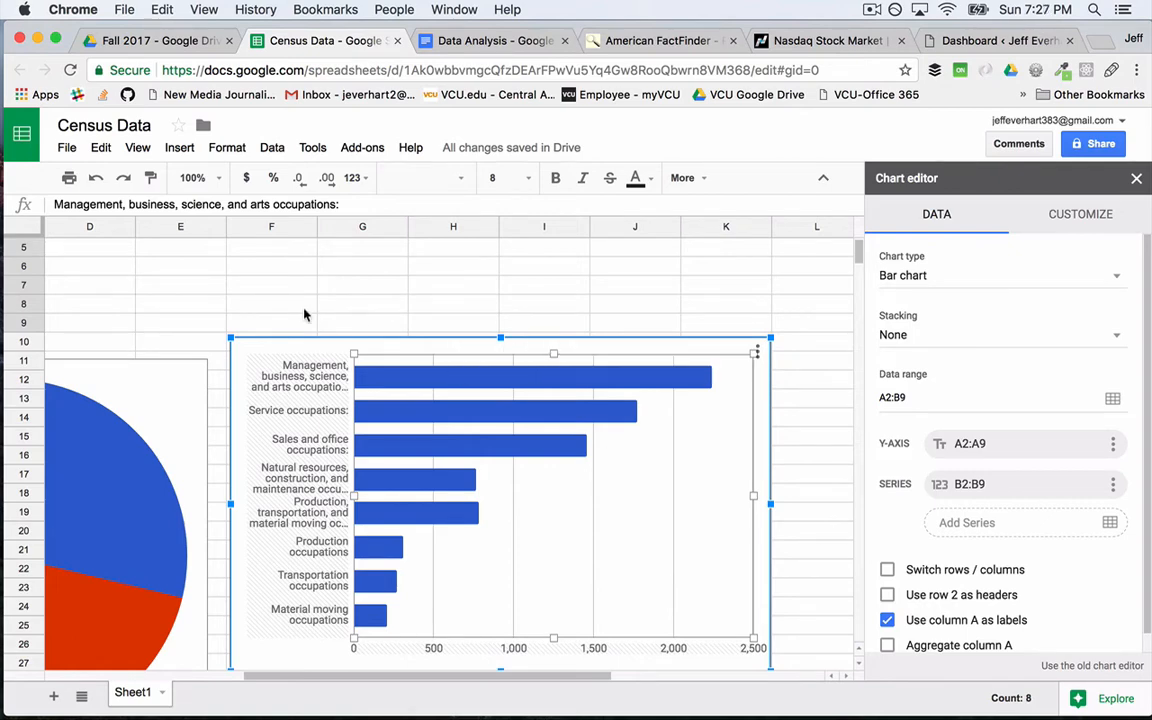
drag(277, 346, 278, 376)
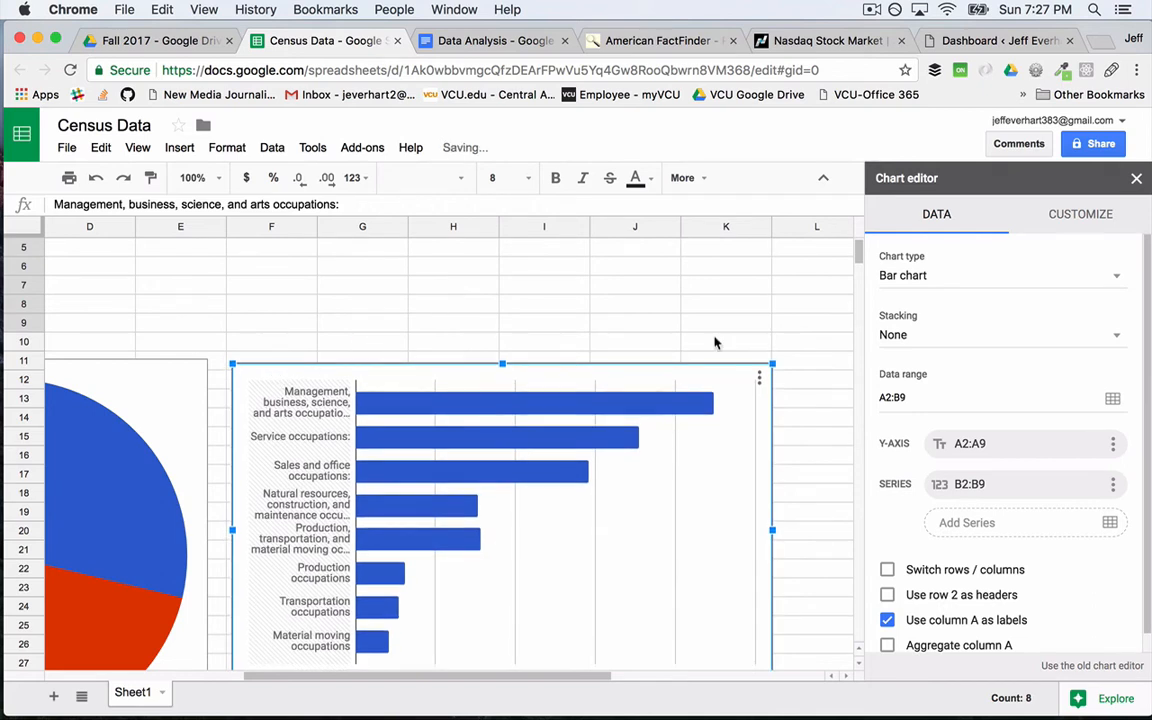
Open the bar chart's customization settings and start editing its chart title text
click(712, 400)
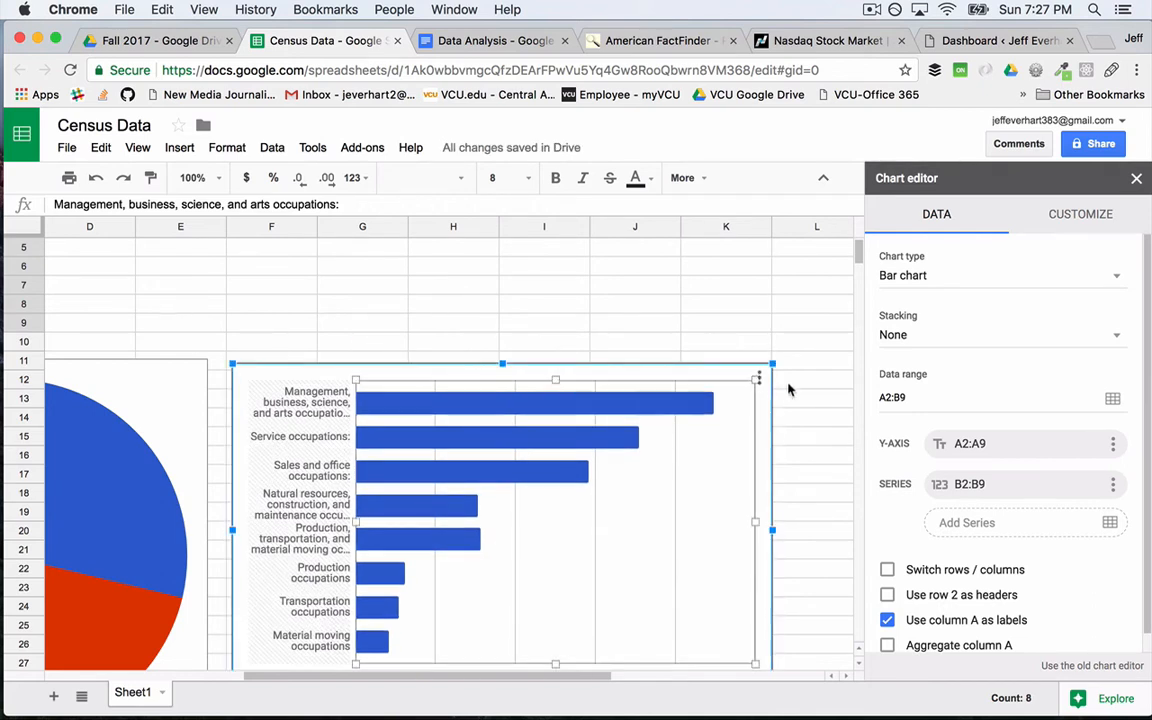
click(1084, 215)
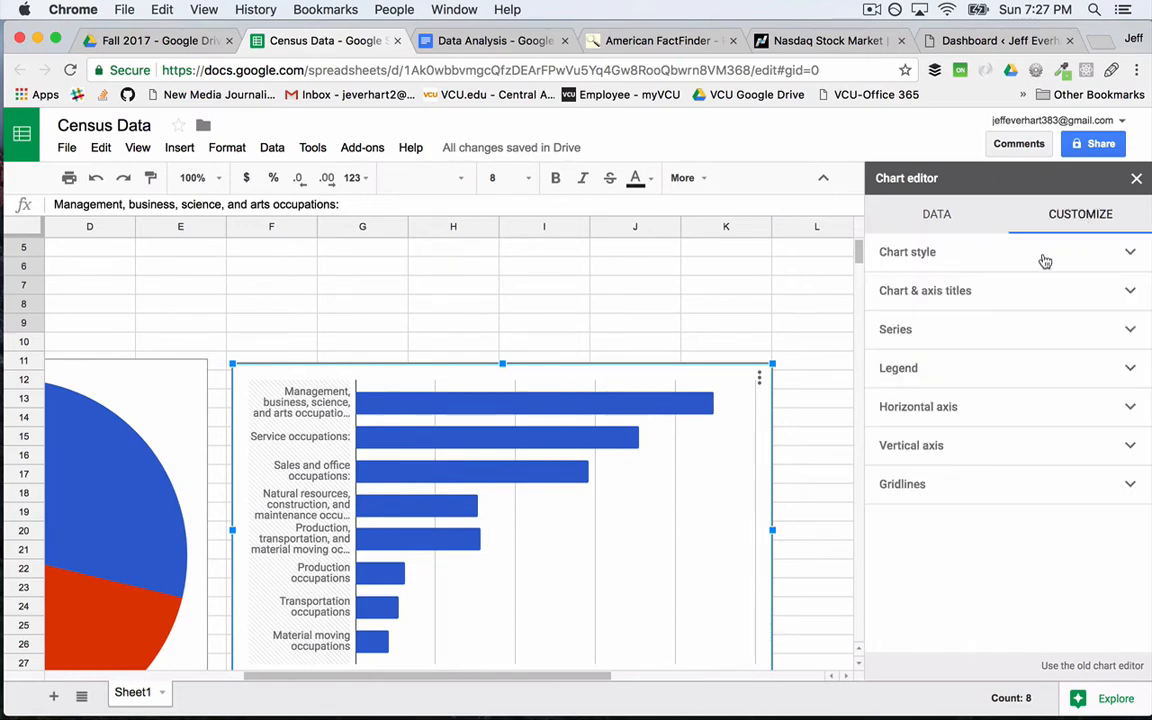
click(1044, 257)
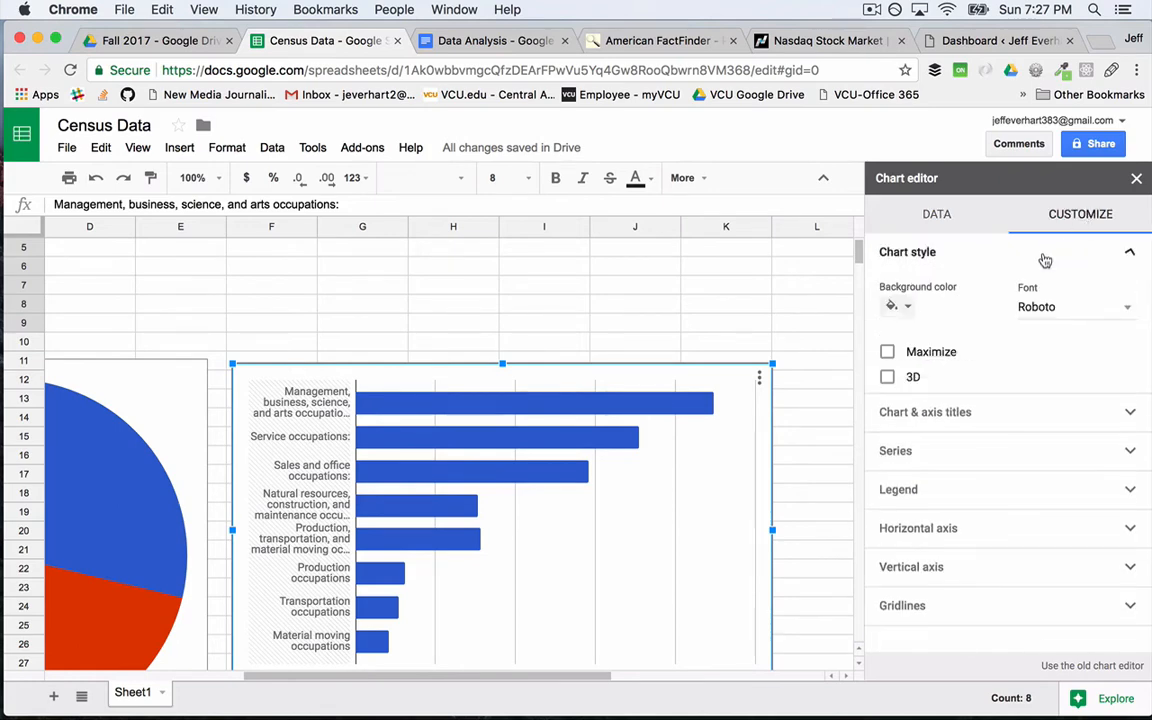
click(967, 433)
click(955, 322)
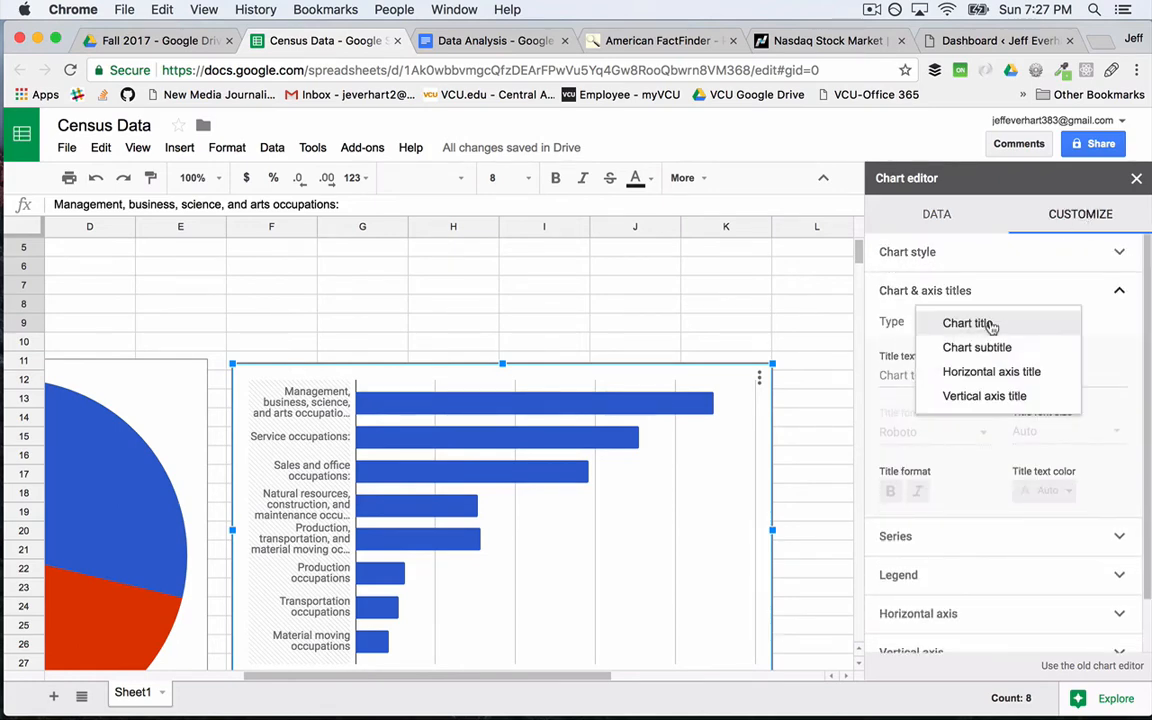
click(988, 324)
click(936, 378)
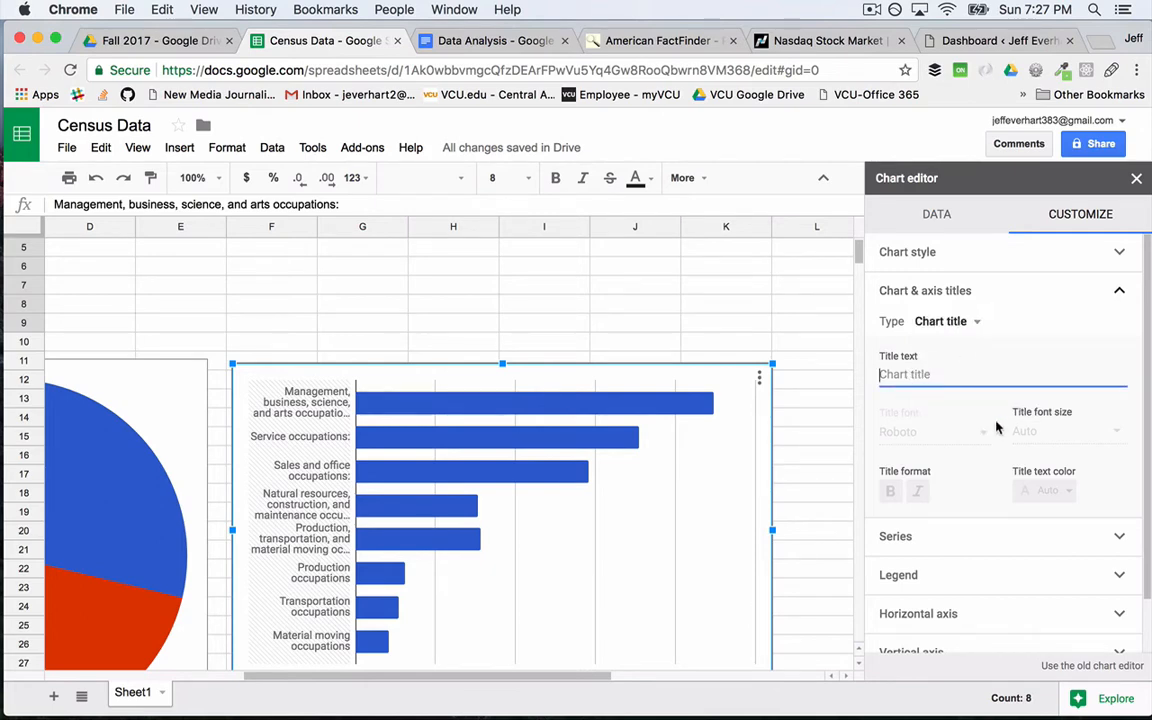
Check the heading of the source occupation table in American FactFinder, then return to the Census Data spreadsheet
click(620, 40)
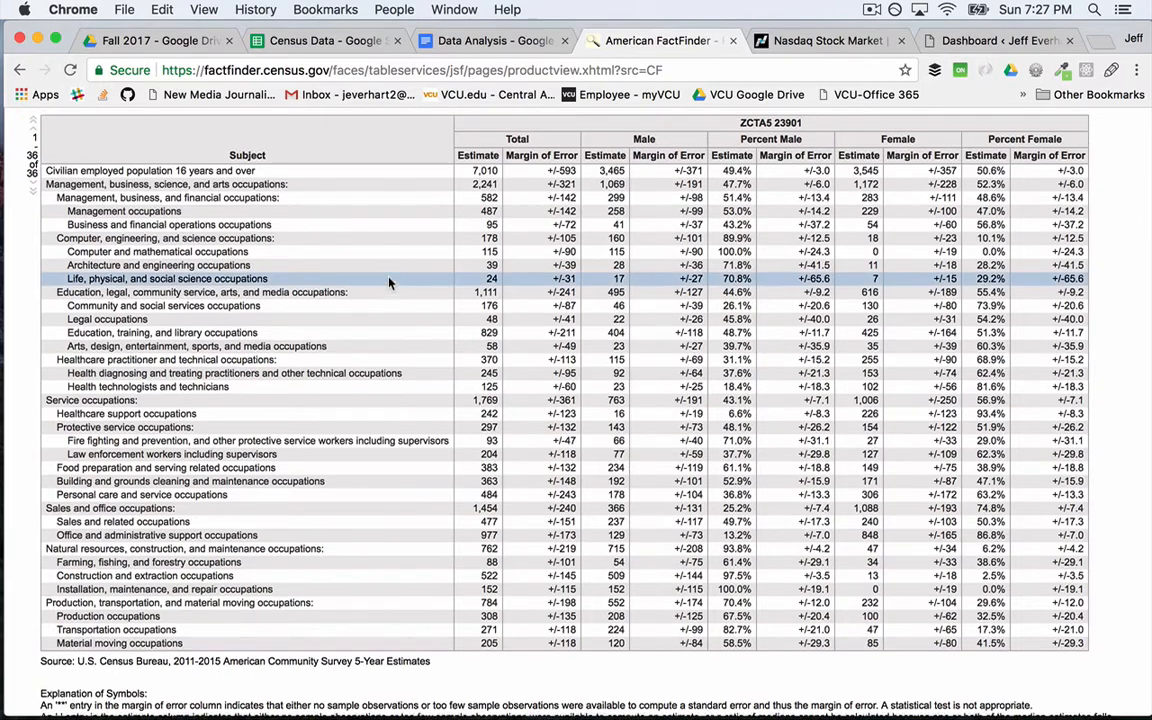
scroll(349, 248, up, 10)
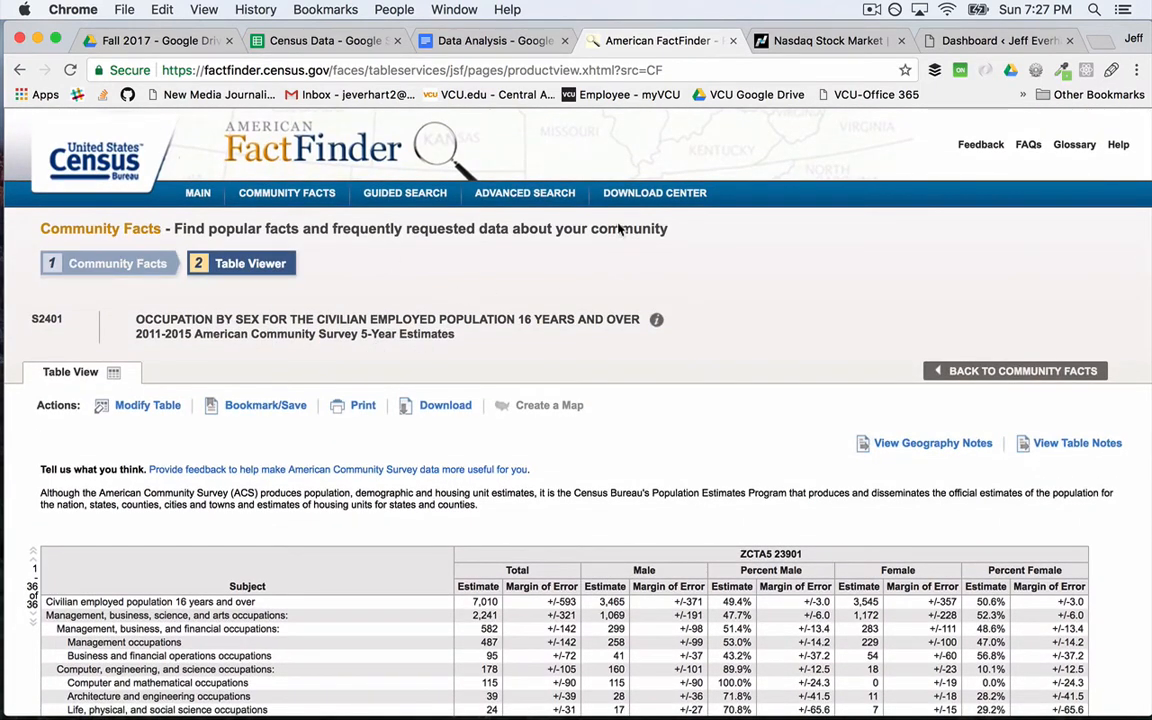
click(483, 42)
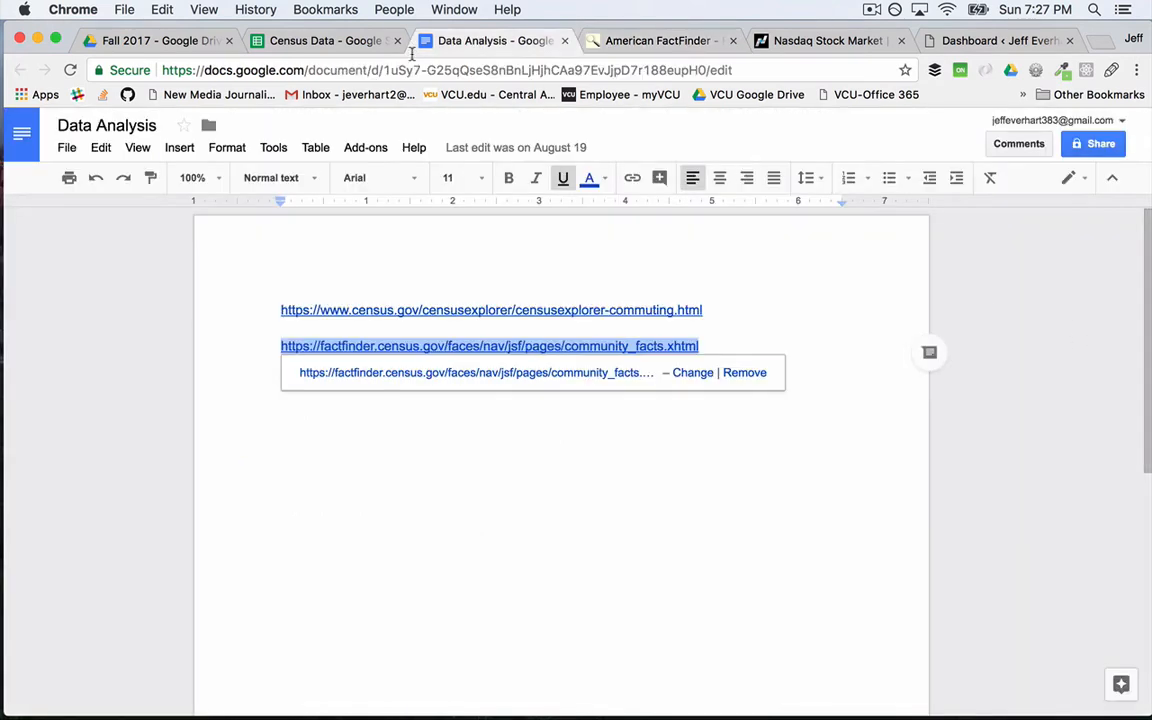
click(325, 41)
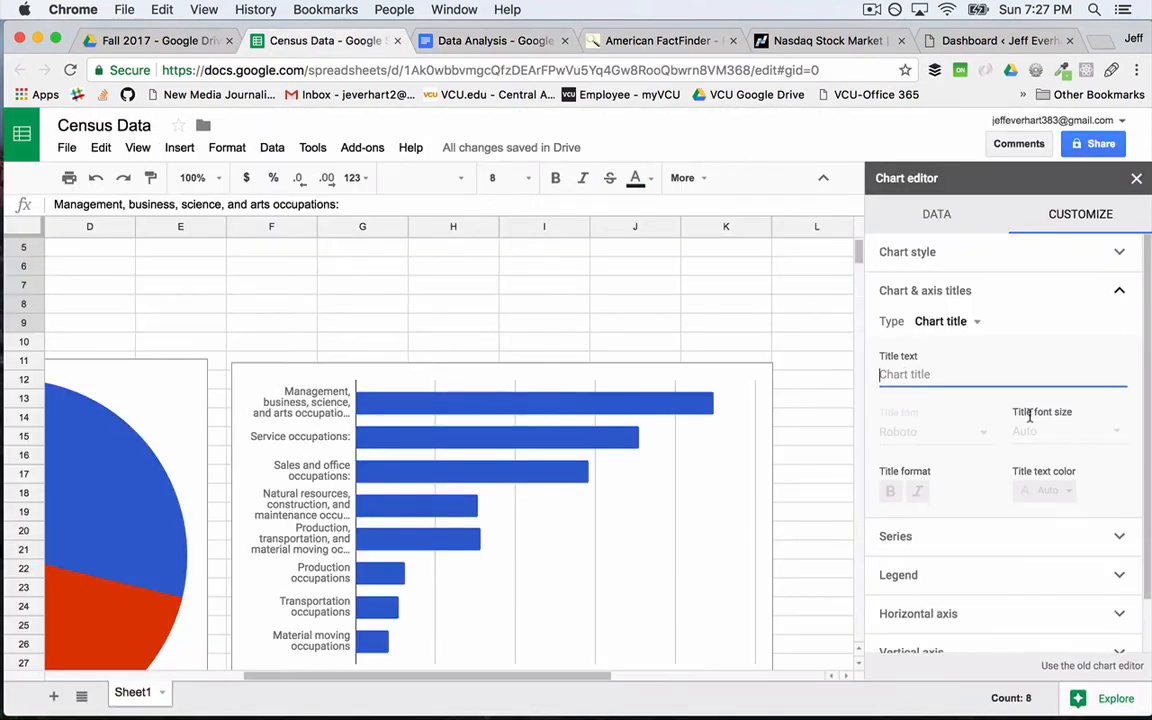
Title the bar chart "Occupation for Zip Code 23901"
text(Occupa)
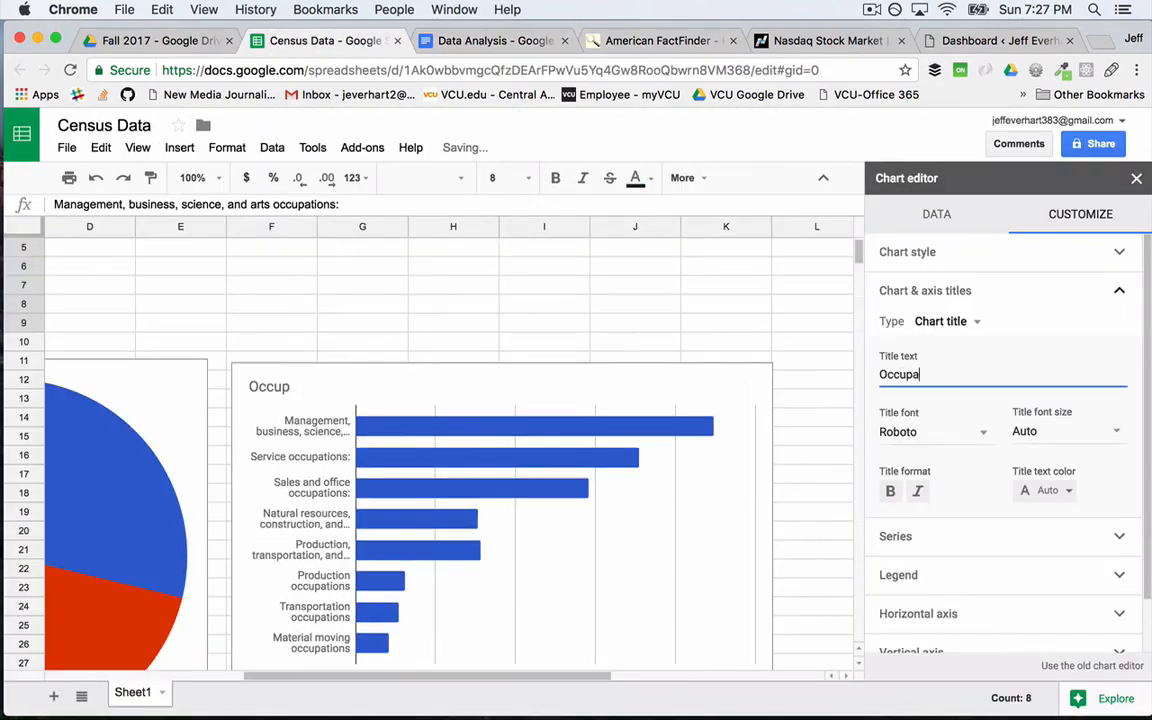
text(tion for Zip)
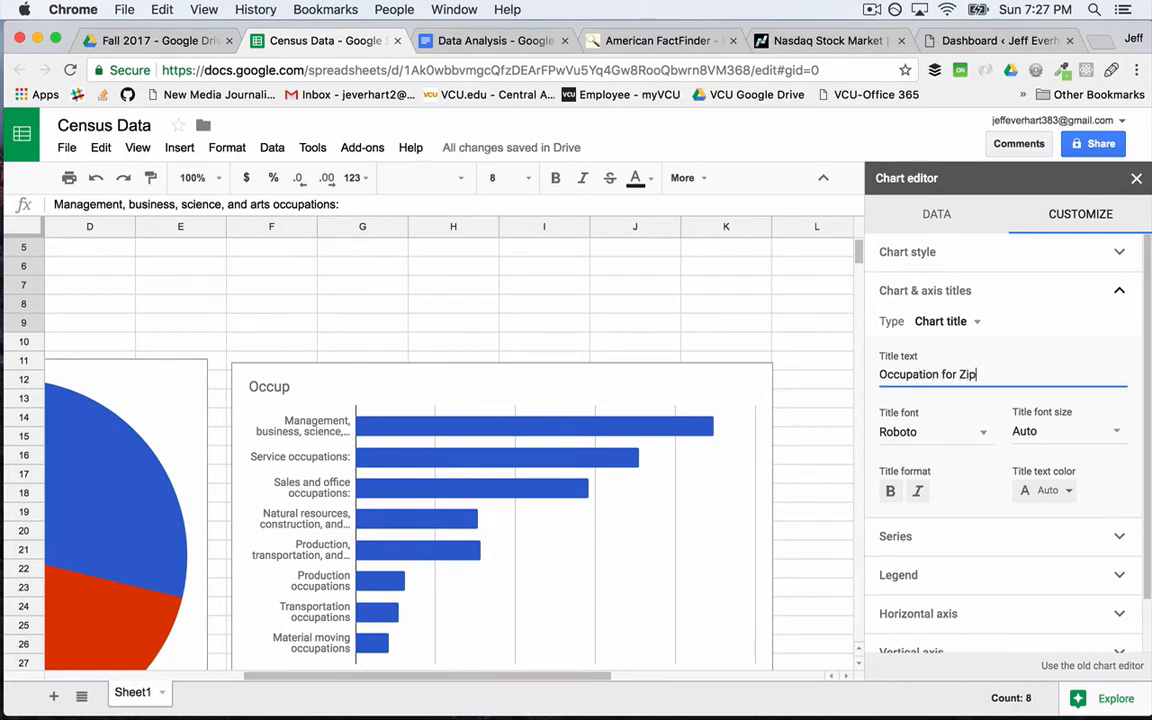
text( Code 23901)
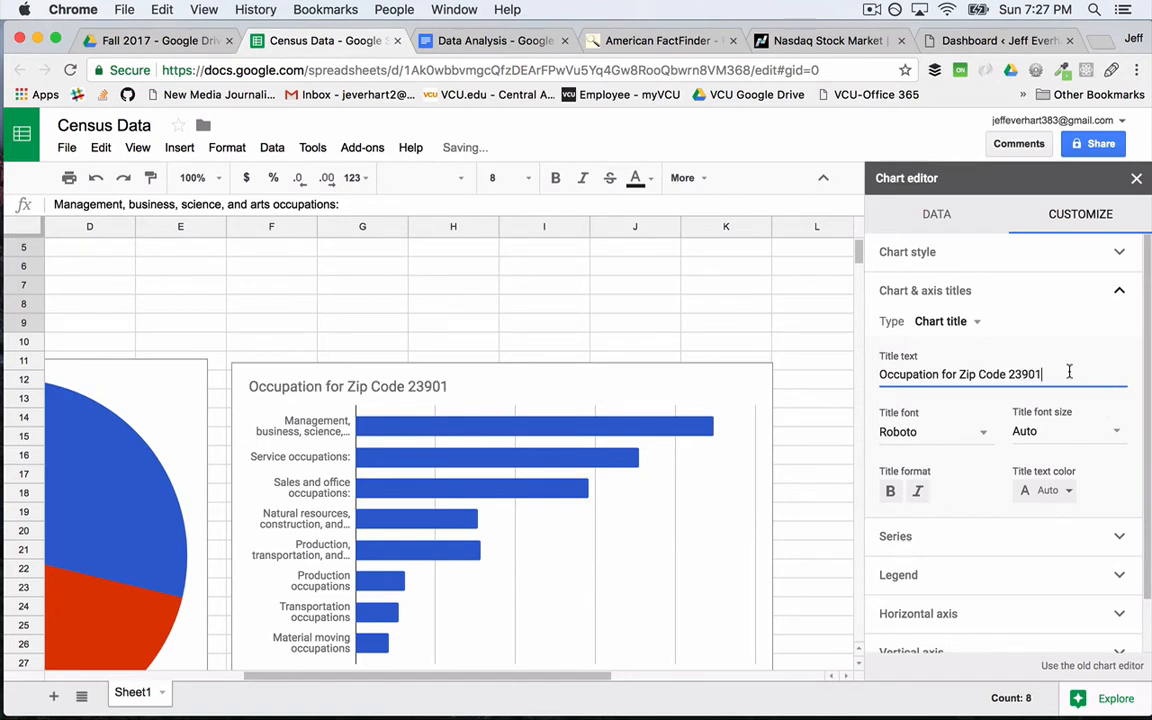
Copy the bar chart's title and give the pie chart the same title, "Occupation for Zip Code 23901"
drag(1073, 374, 835, 377)
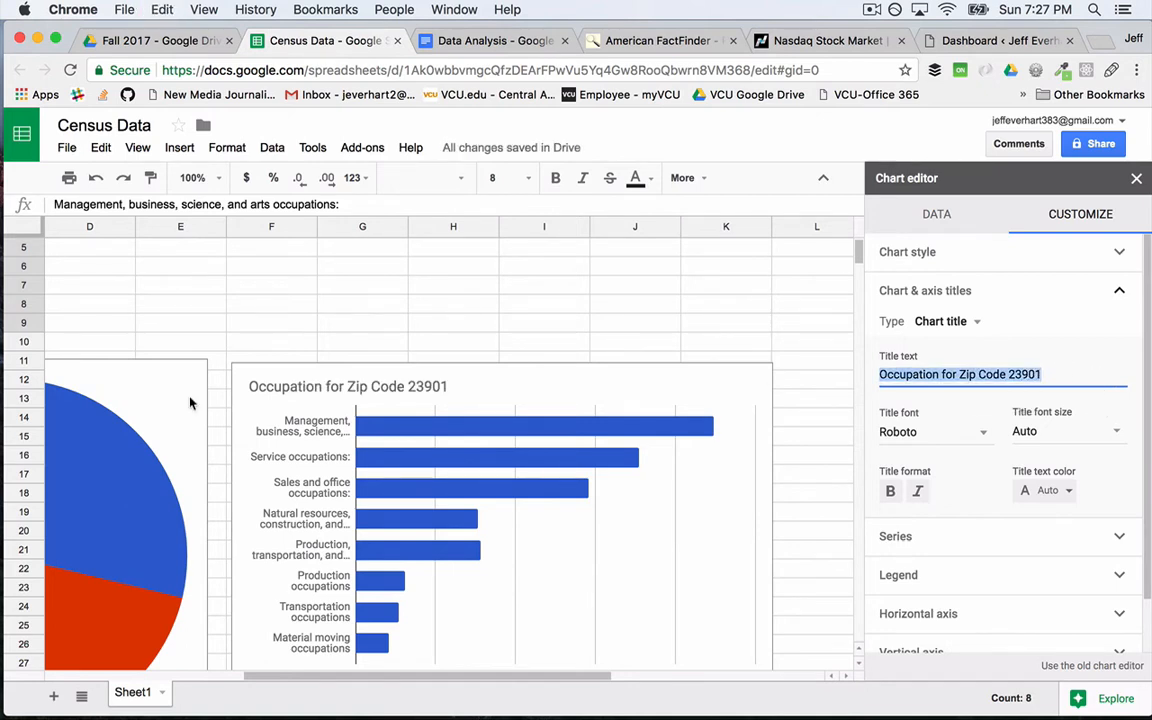
click(170, 360)
scroll(170, 360, left, 5)
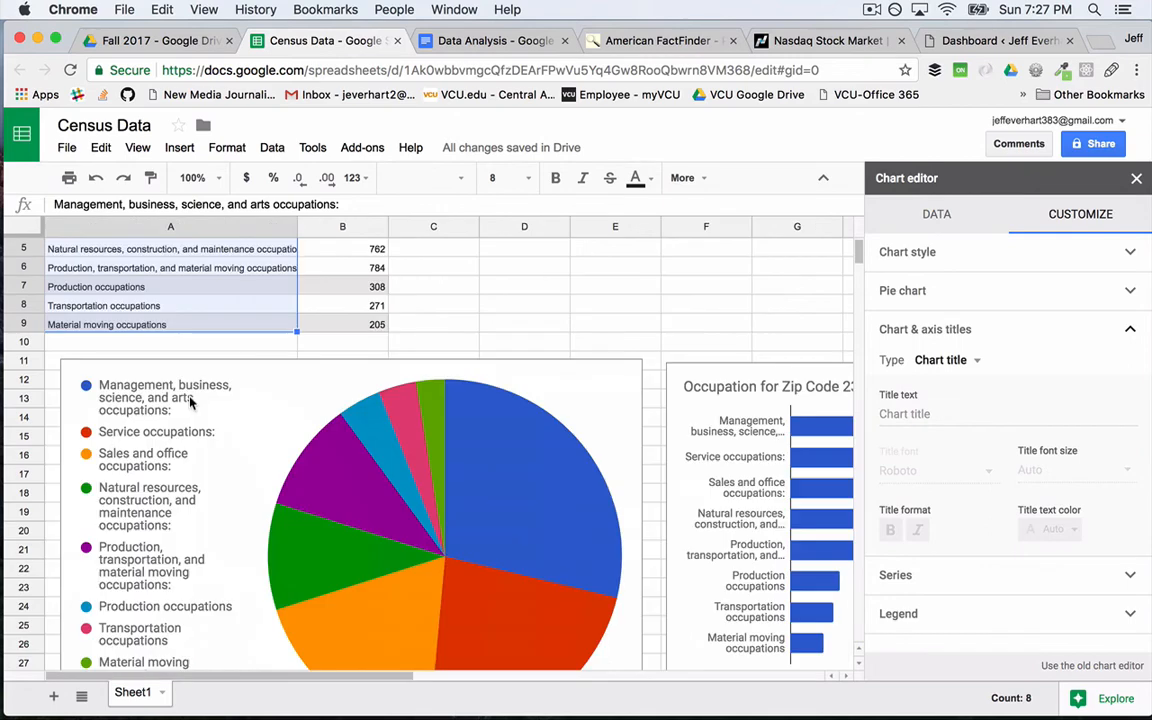
click(628, 377)
click(628, 377)
click(672, 401)
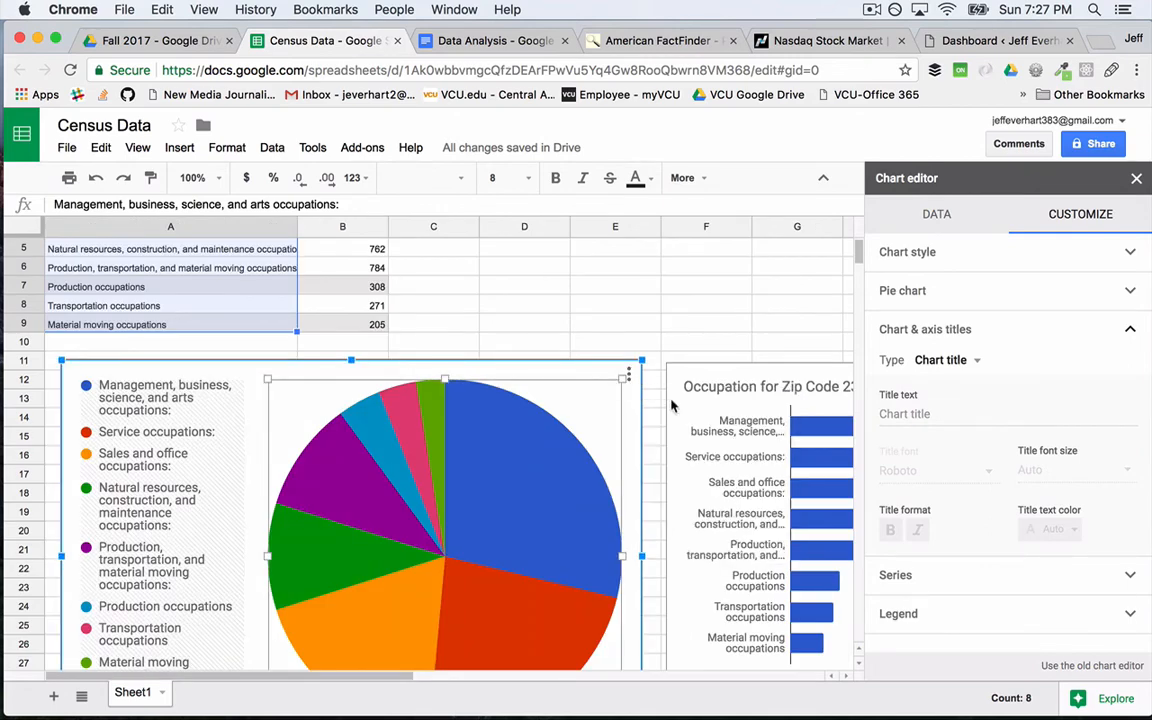
click(956, 413)
text(Occupation for Zip Code 23901)
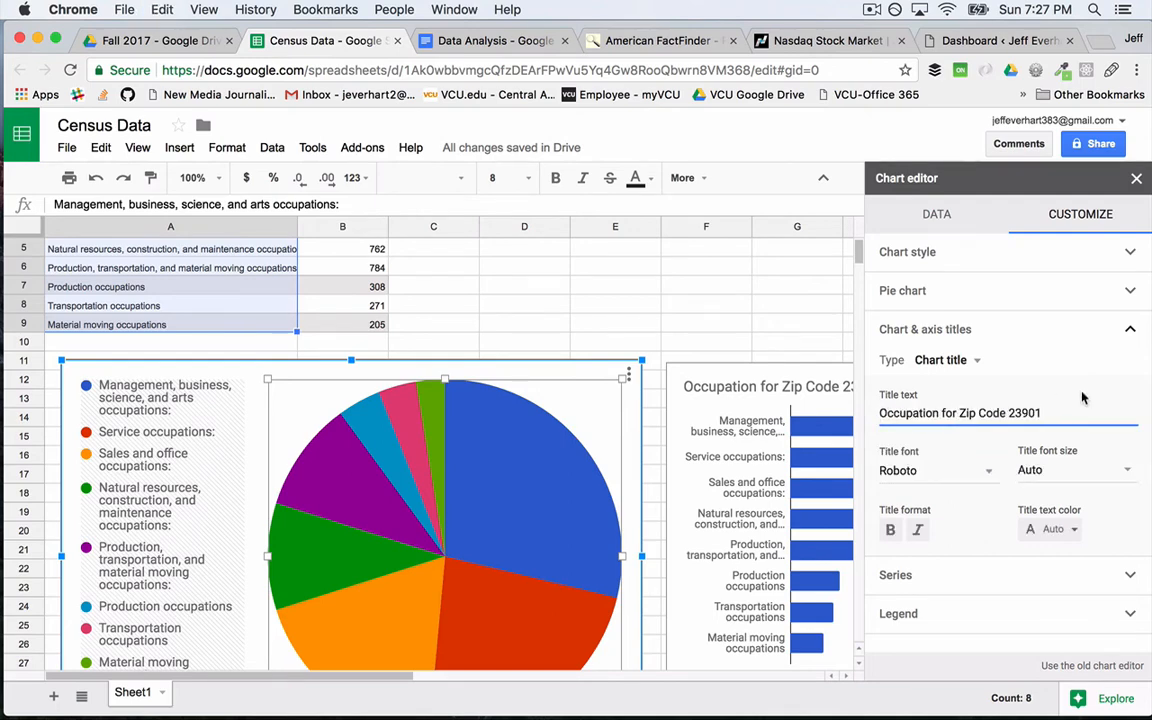
click(1090, 395)
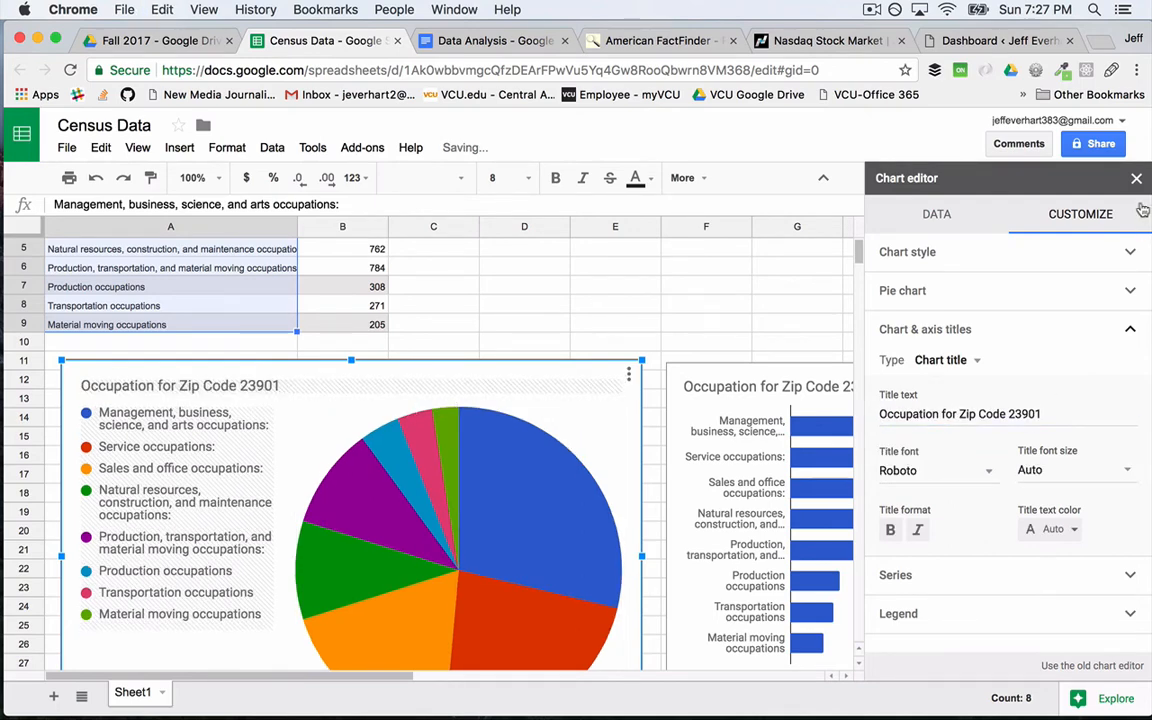
Try the Top position for the bar chart's legend, then set the legend position back to None
click(805, 372)
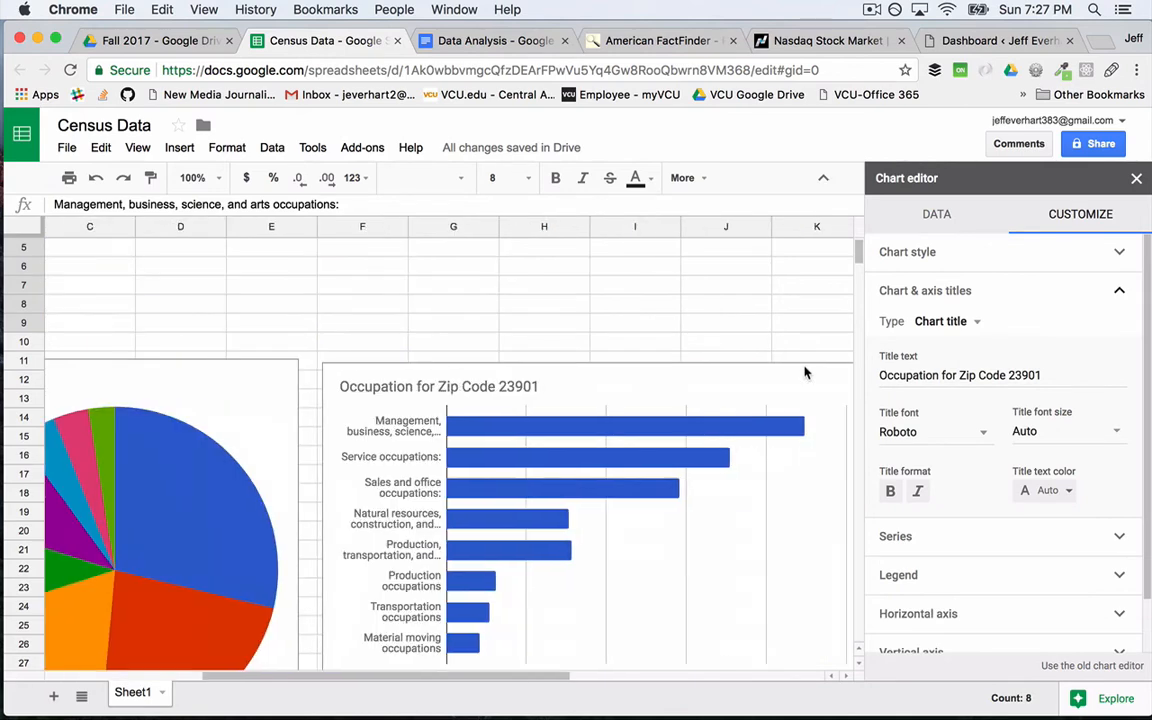
scroll(729, 378, right, 1)
click(709, 383)
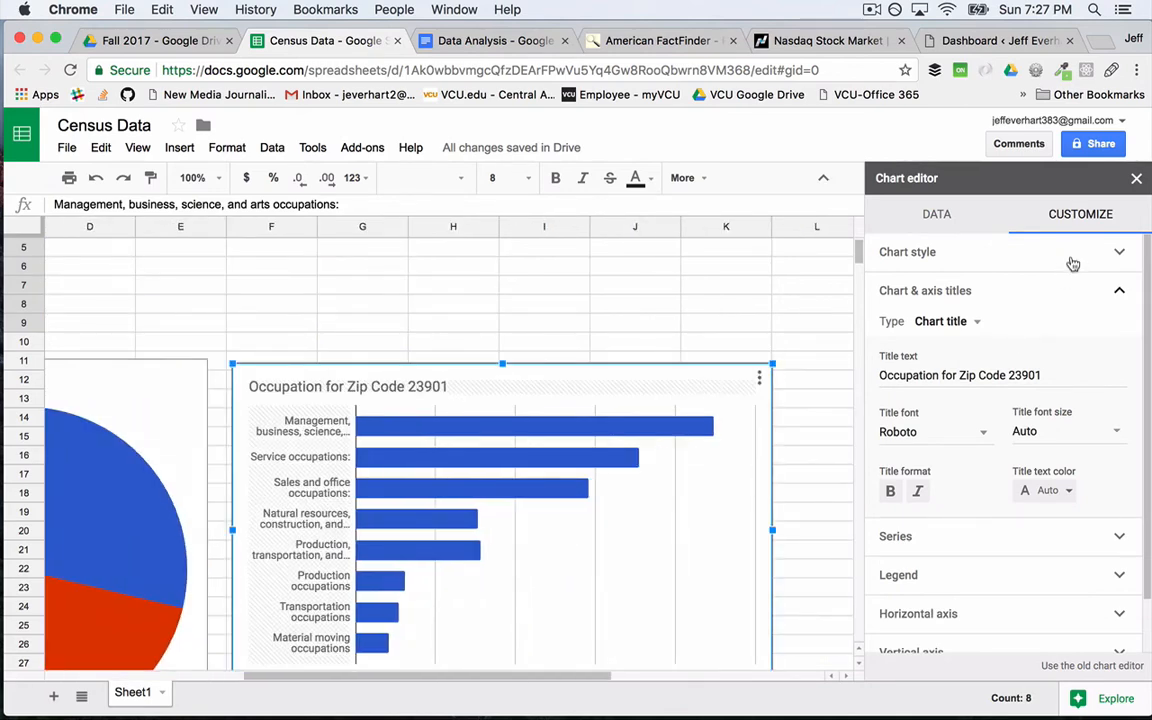
scroll(1100, 437, down, 3)
click(1039, 527)
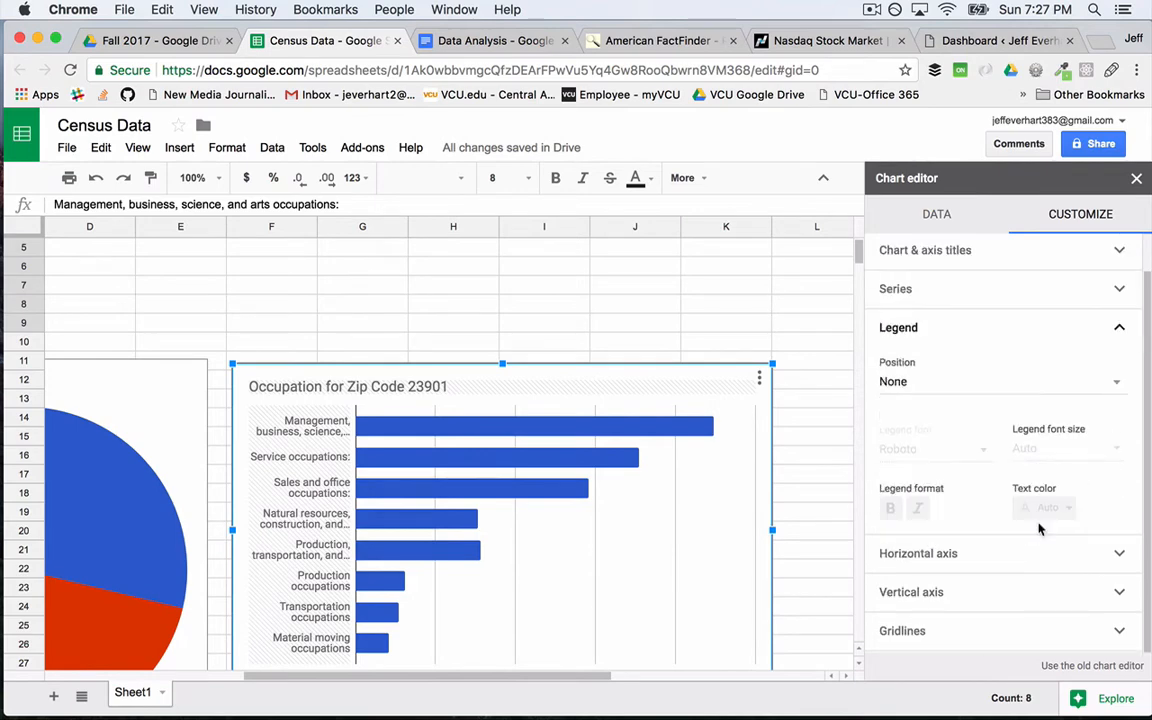
click(951, 381)
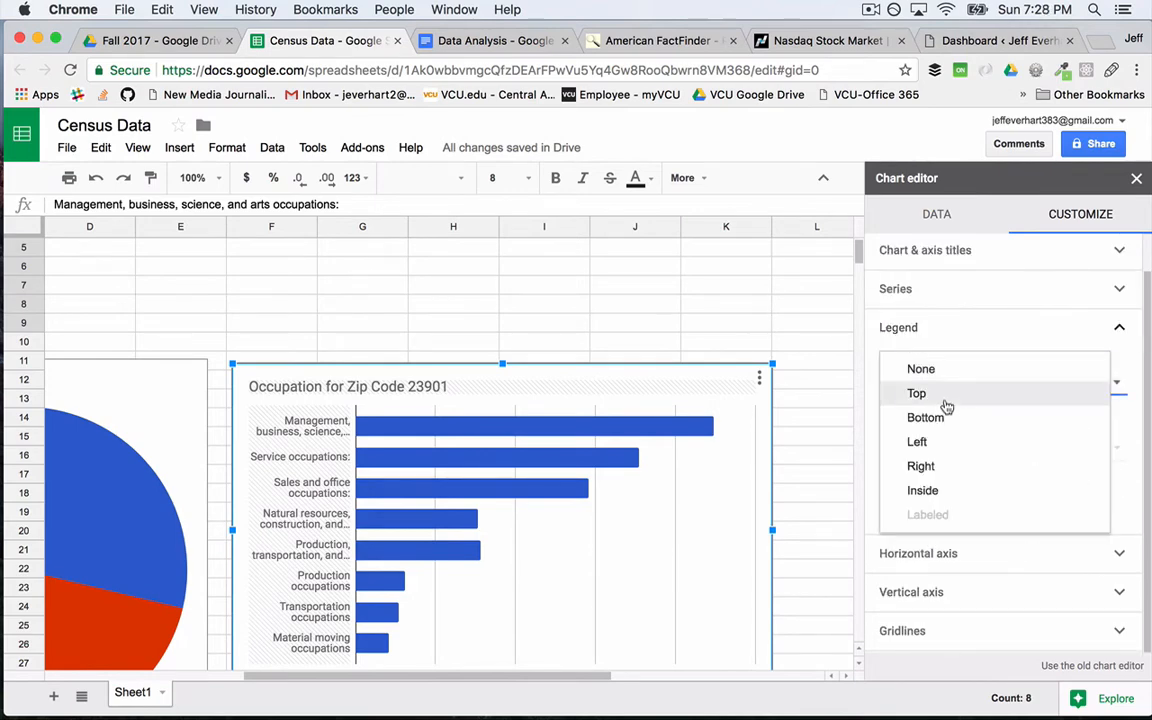
click(917, 394)
click(975, 380)
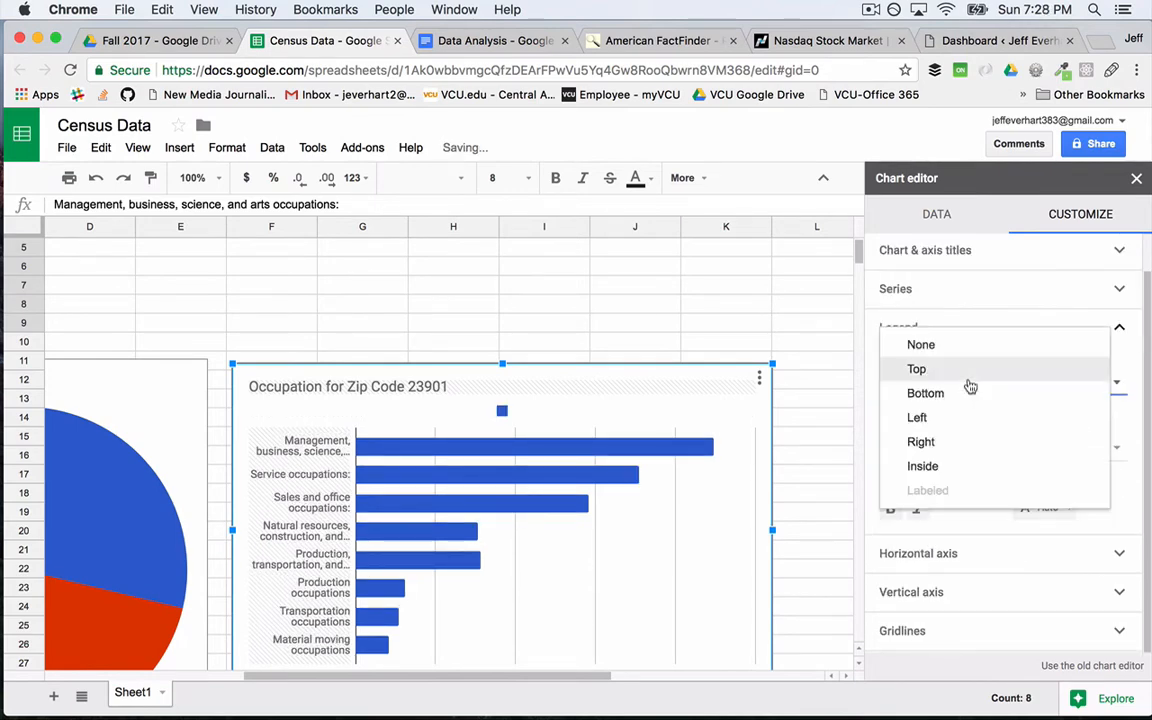
click(968, 357)
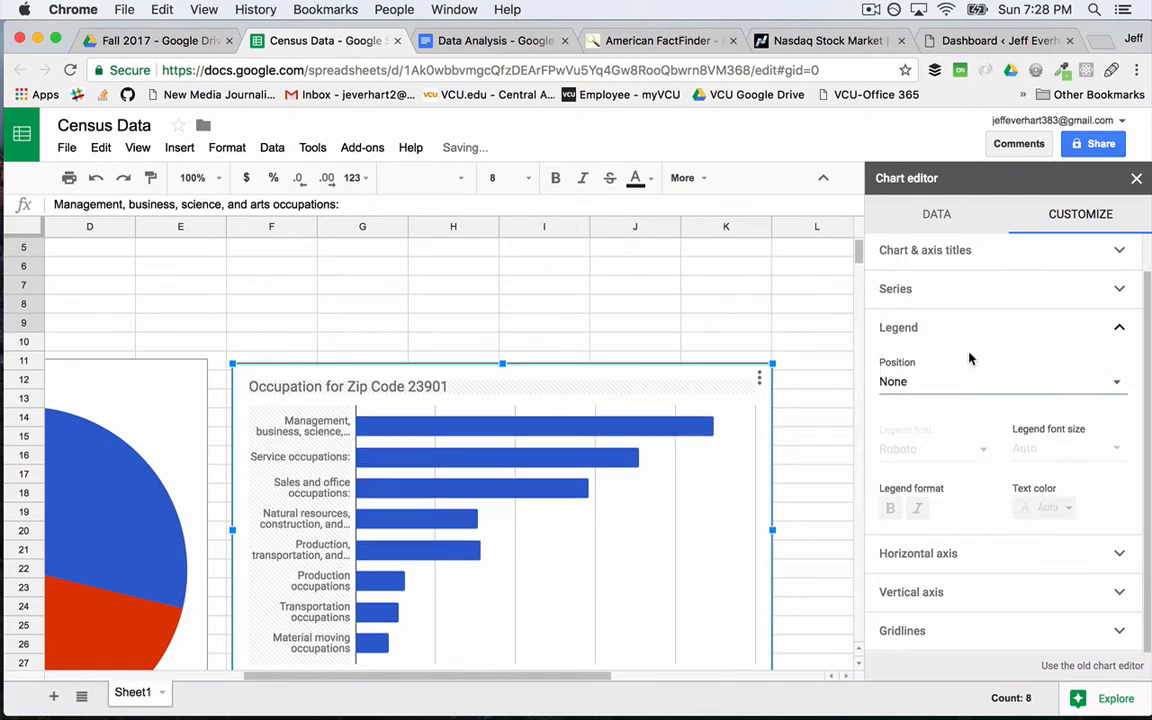
Review the bar chart's horizontal axis, vertical axis and gridline settings, then close the chart editor
click(1030, 570)
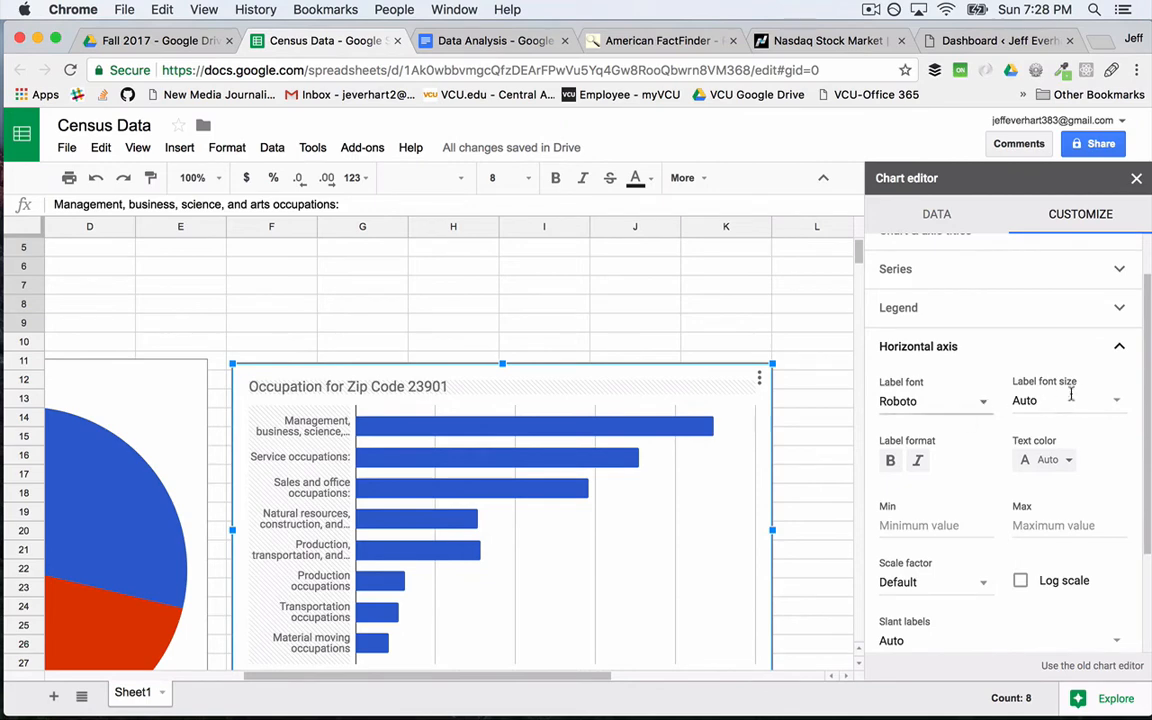
scroll(1015, 580, down, 3)
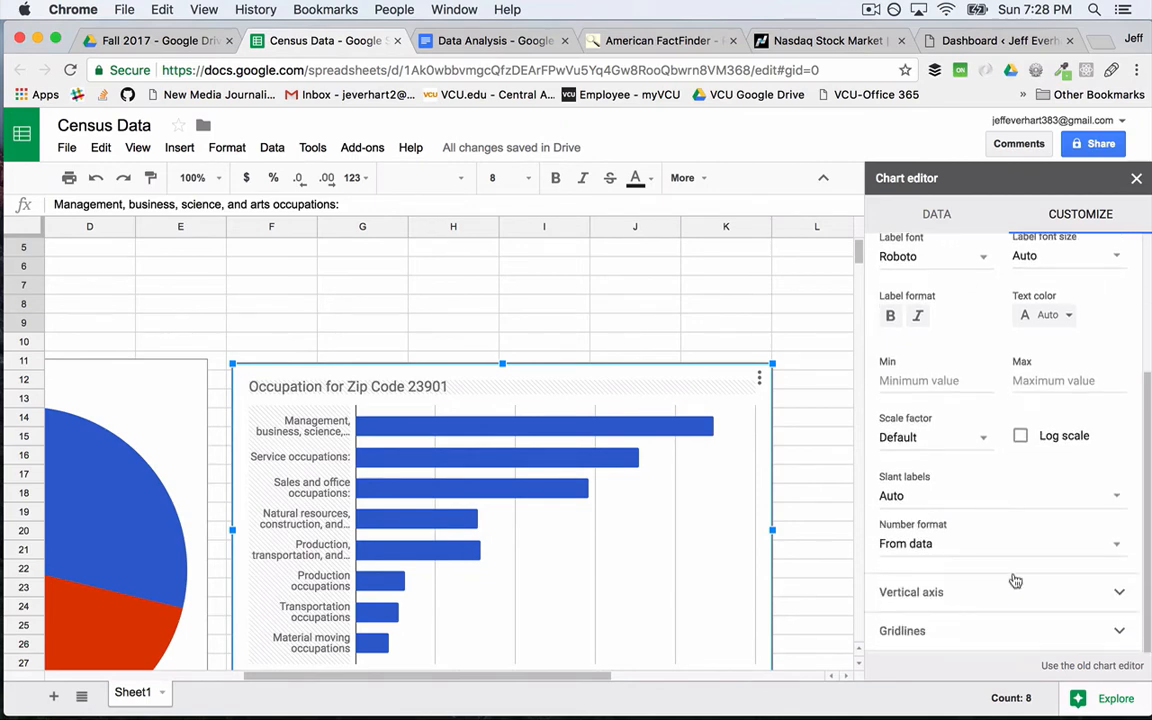
click(997, 606)
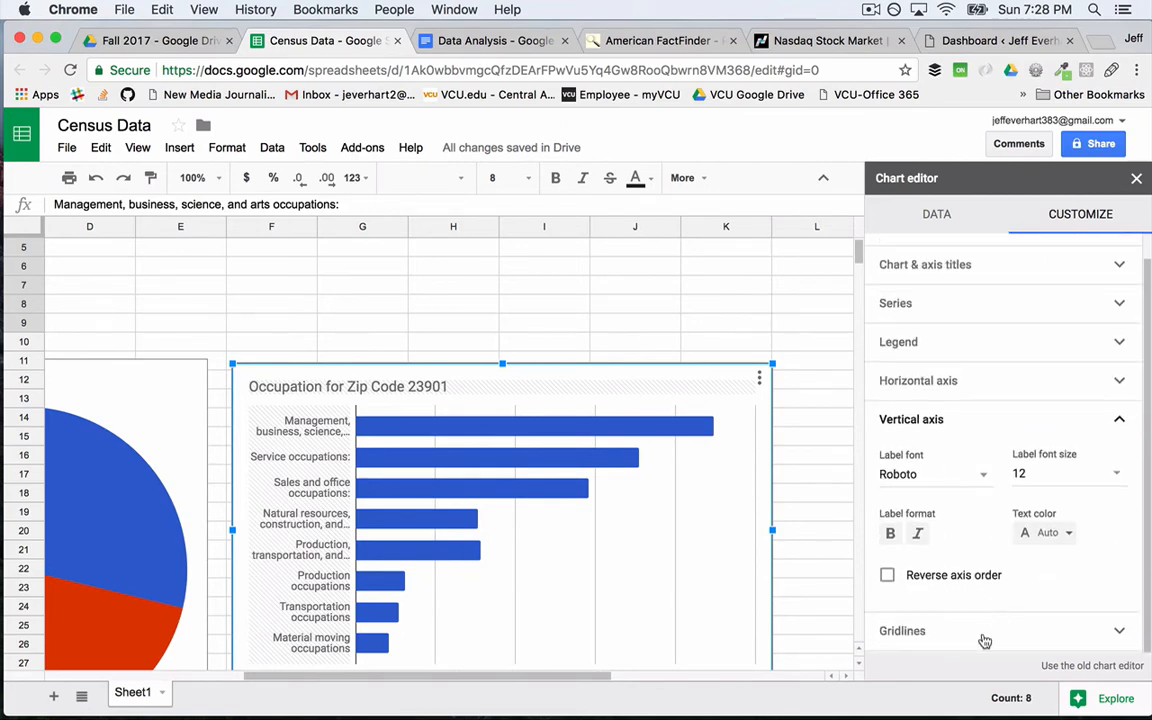
click(985, 636)
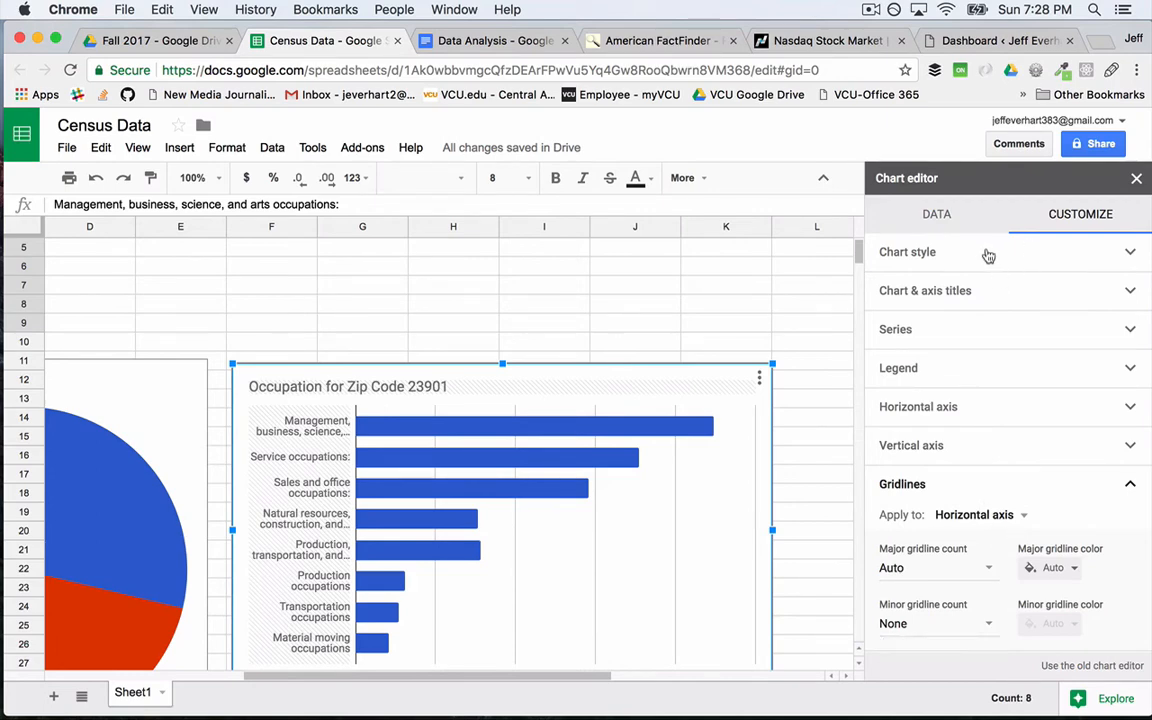
click(1139, 181)
Review the titled pie and bar charts side by side in the sheet
scroll(554, 330, left, 5)
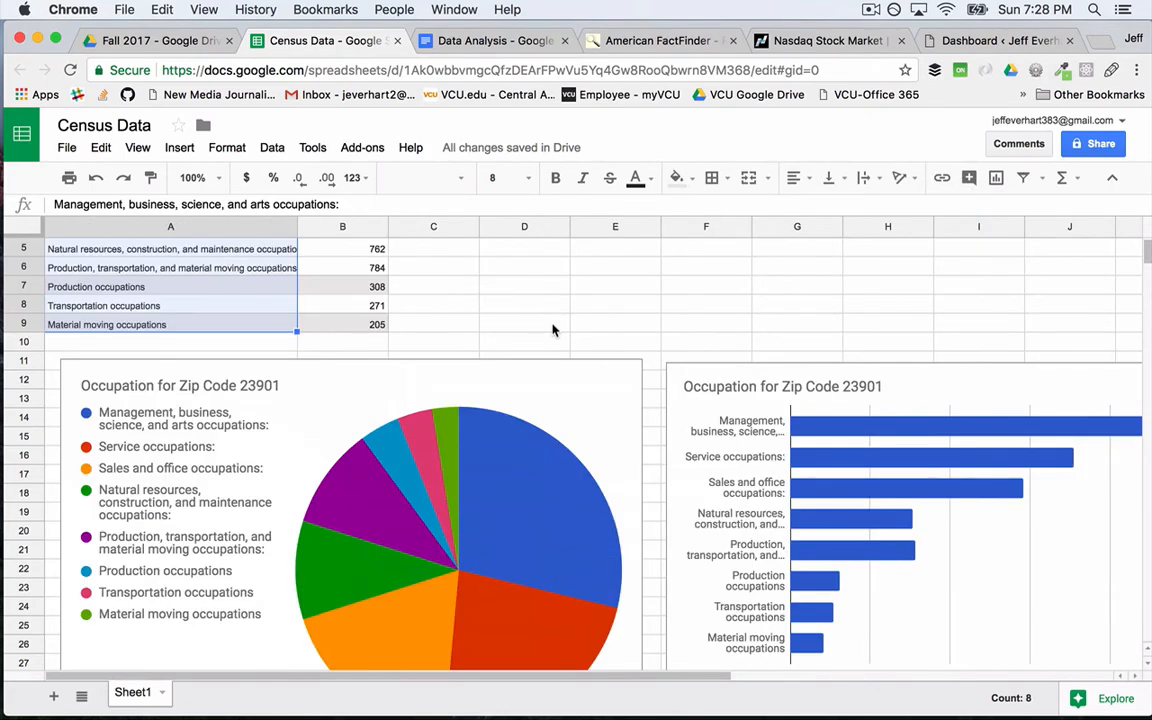
scroll(554, 330, up, 2)
scroll(554, 330, down, 3)
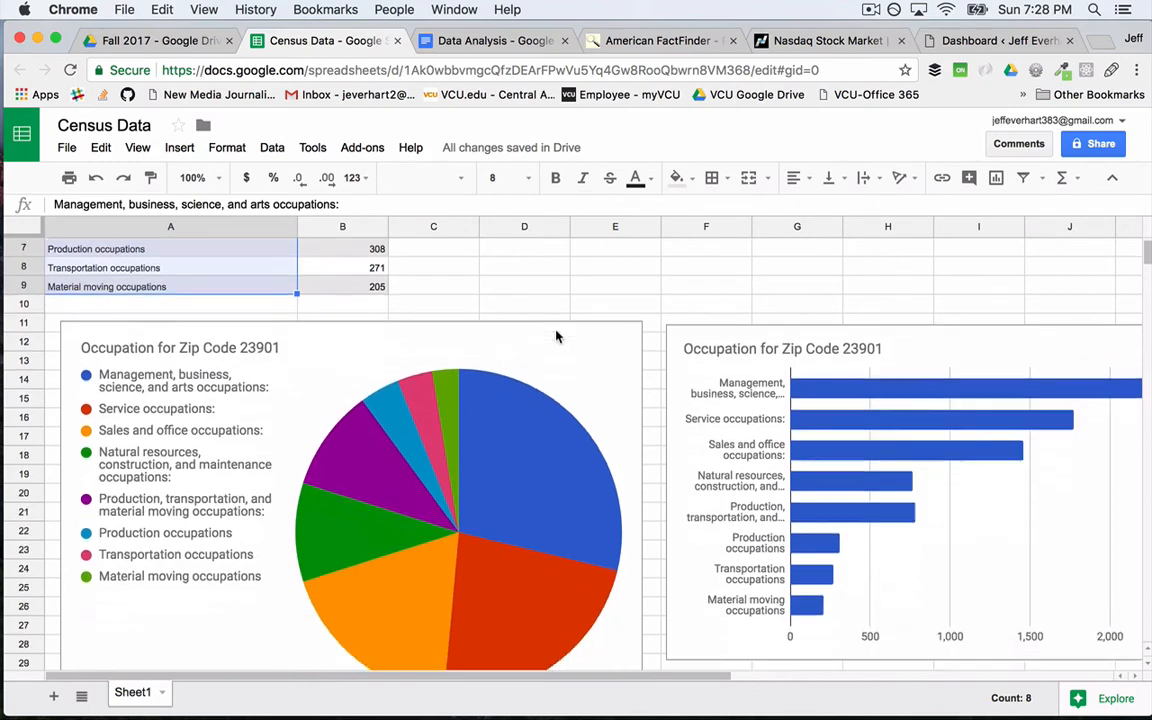
scroll(557, 337, down, 1)
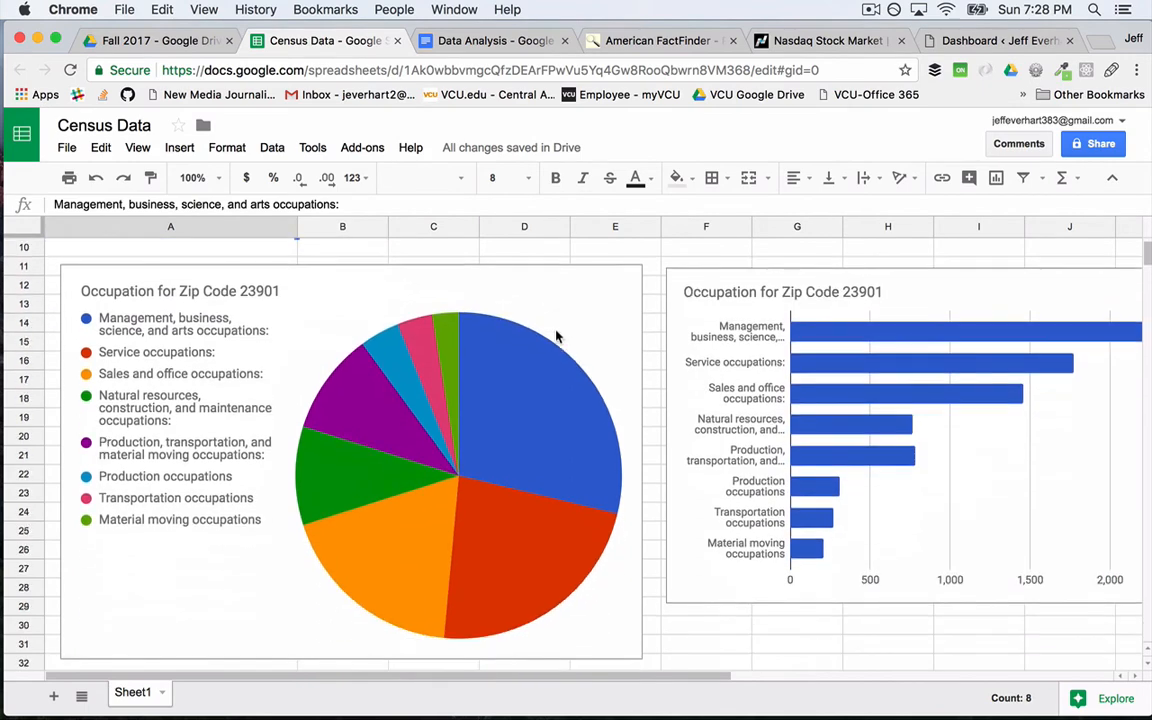
click(647, 323)
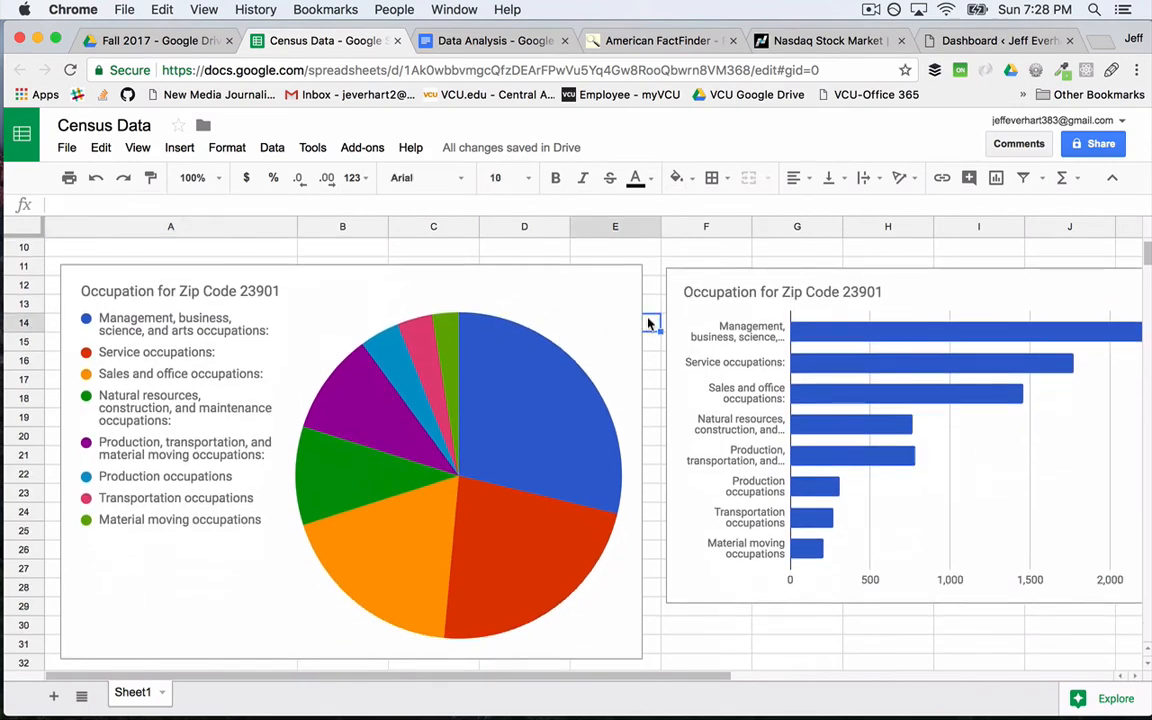
click(937, 296)
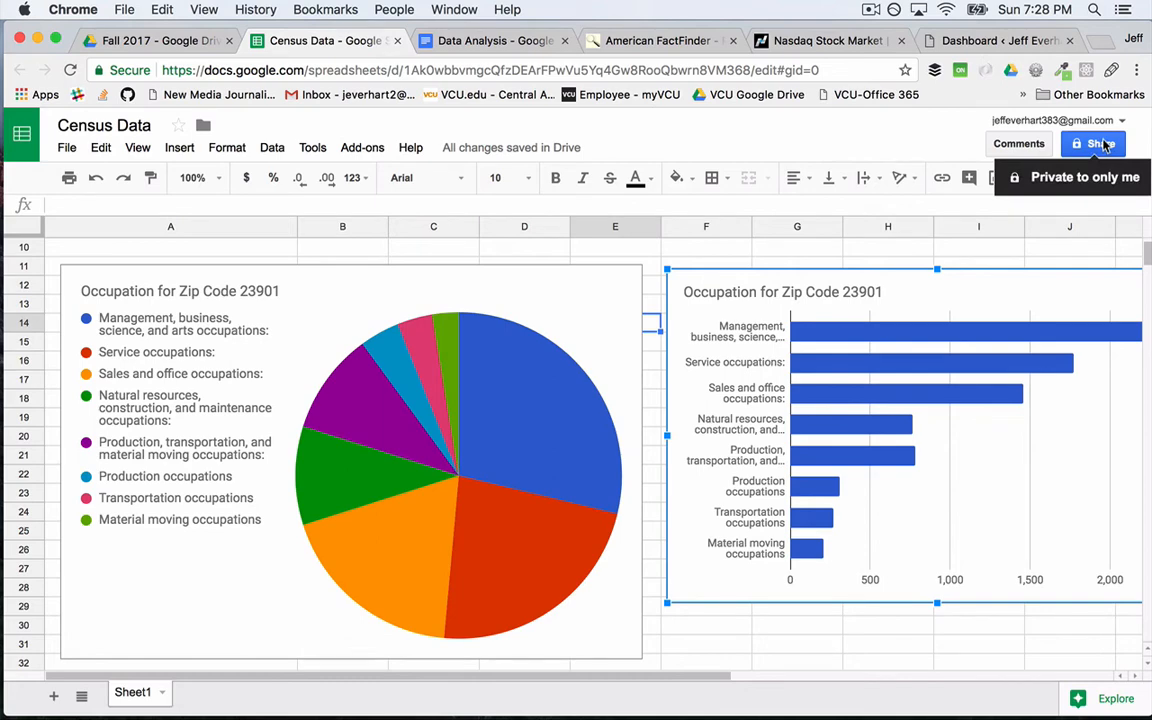
Switch to the WordPress dashboard and open its list of posts, then return to the Census Data spreadsheet
click(990, 41)
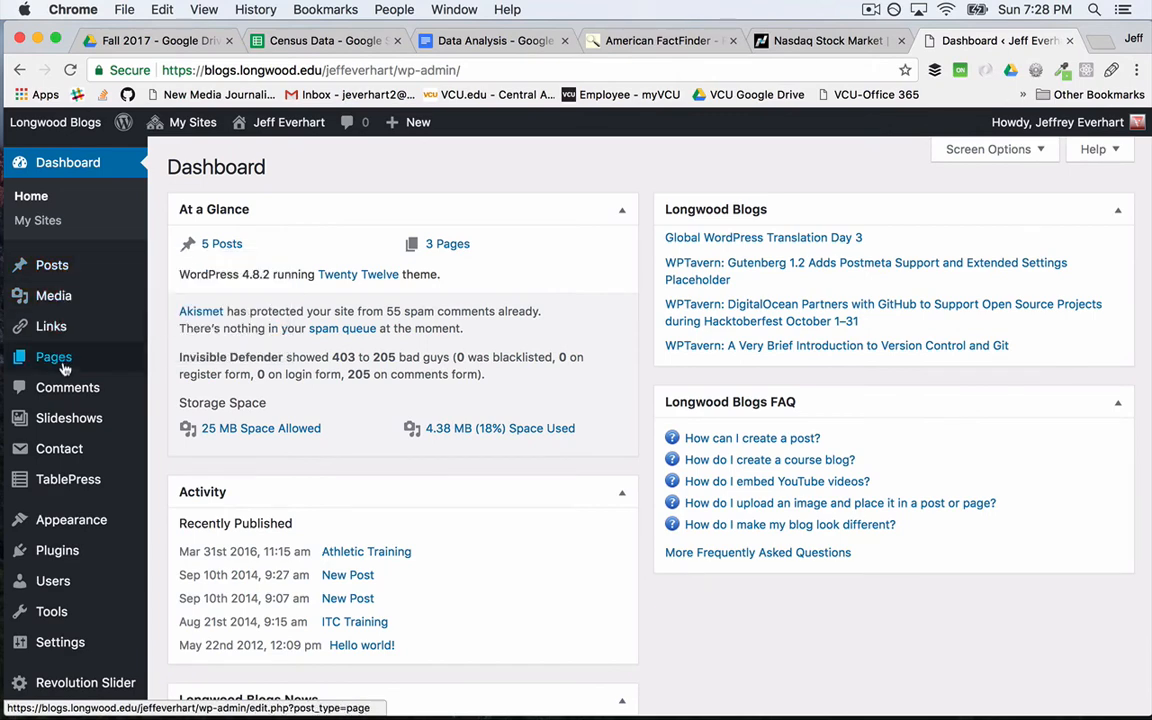
click(55, 266)
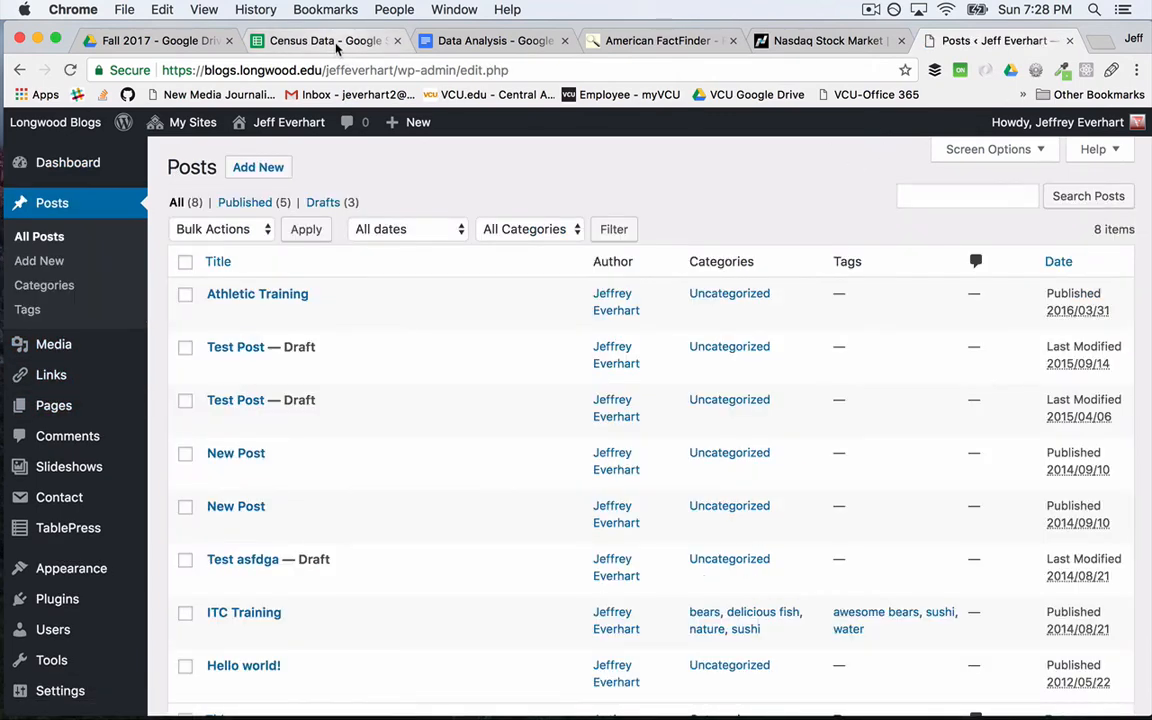
click(337, 42)
Publish the pie chart to the web as an interactive chart link and approve the publishing request
click(629, 299)
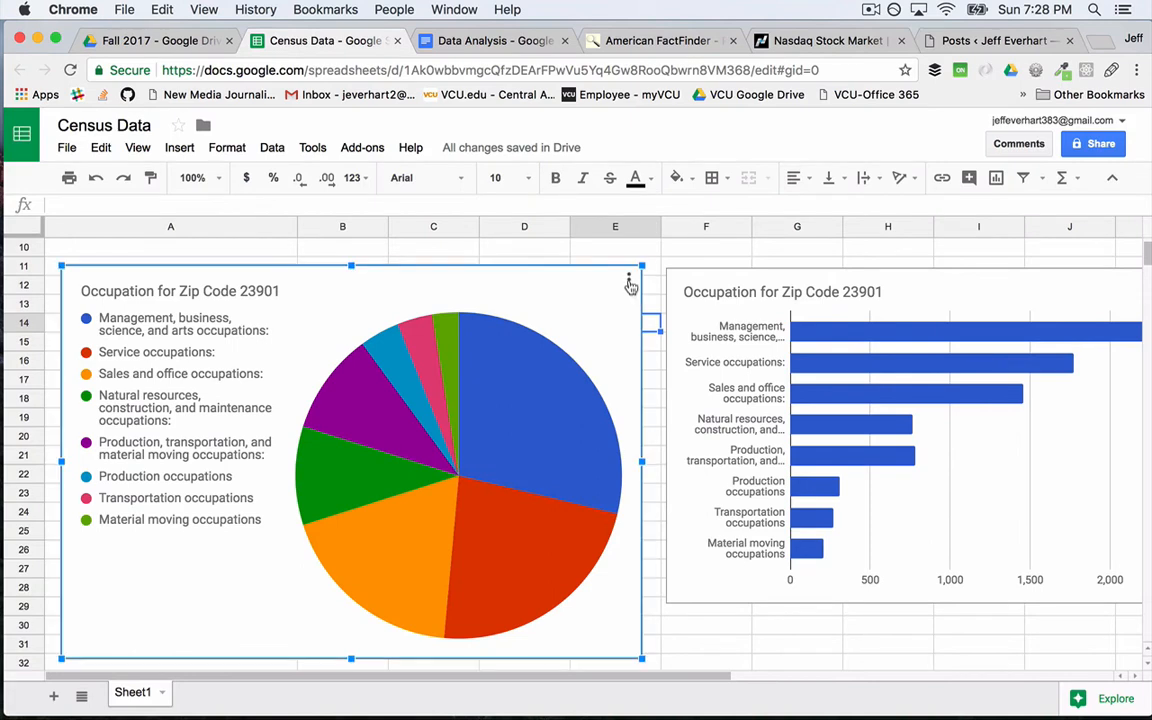
click(629, 282)
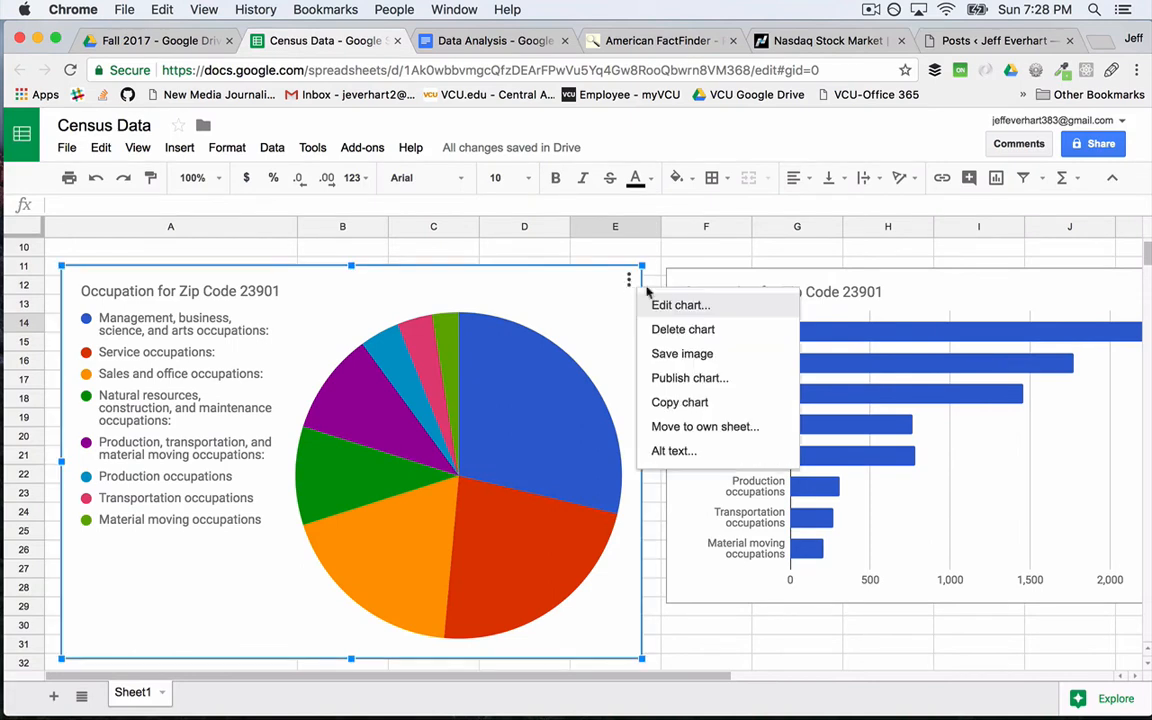
click(685, 378)
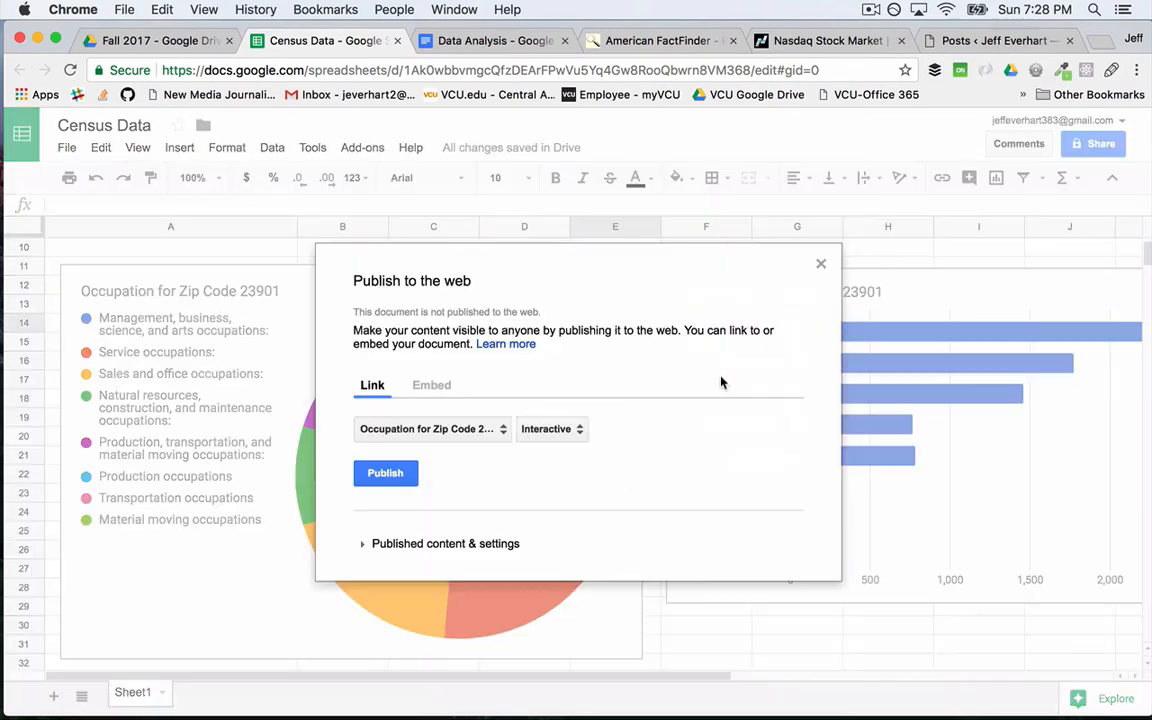
click(443, 388)
click(372, 386)
click(394, 478)
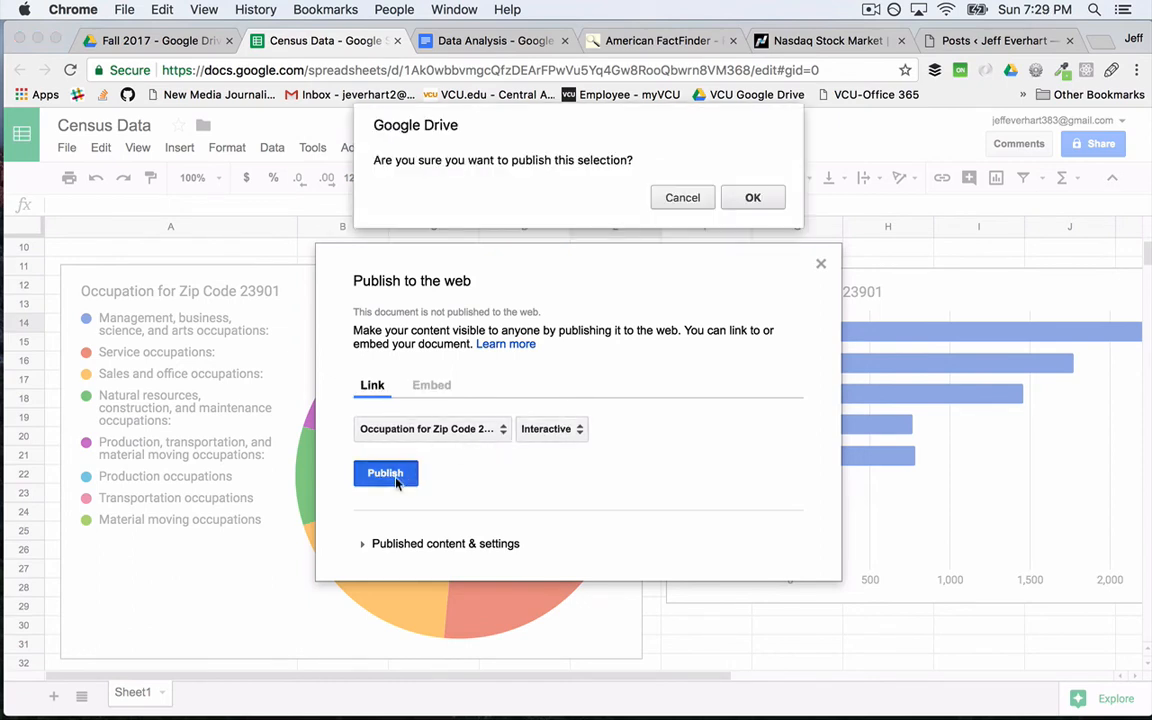
click(752, 197)
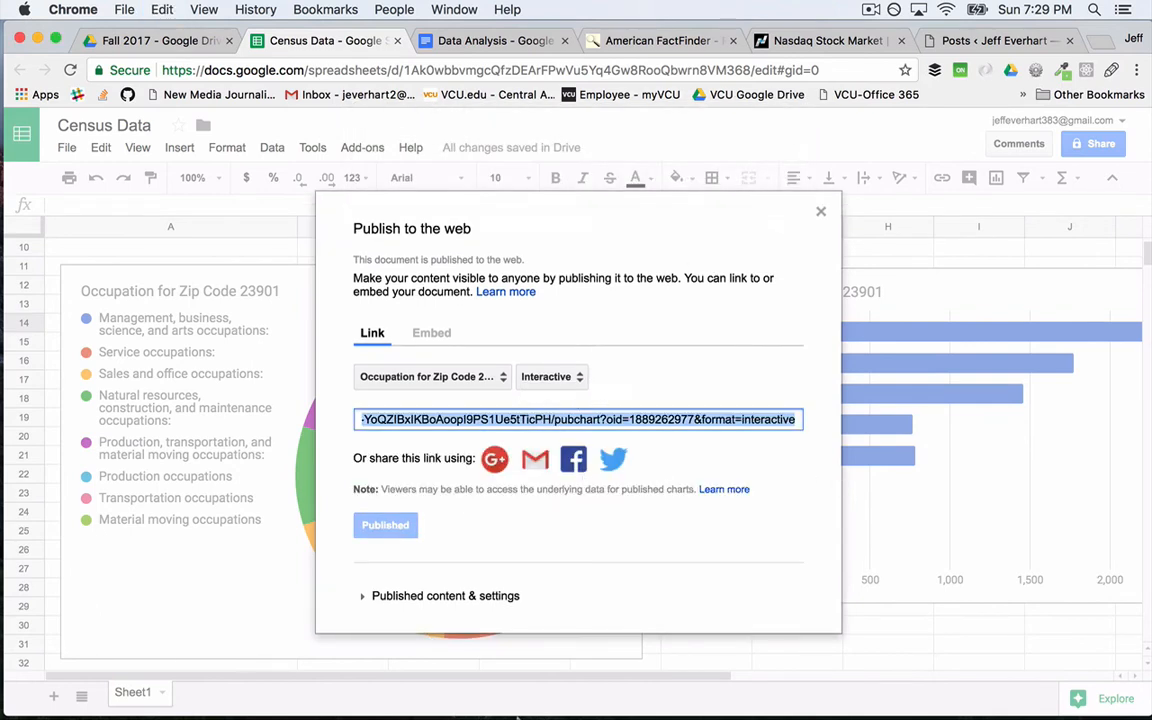
Load the published pie chart's link in Firefox to check it, then close that window and return to the publishing dialog
mouse_move(397, 708)
click(268, 692)
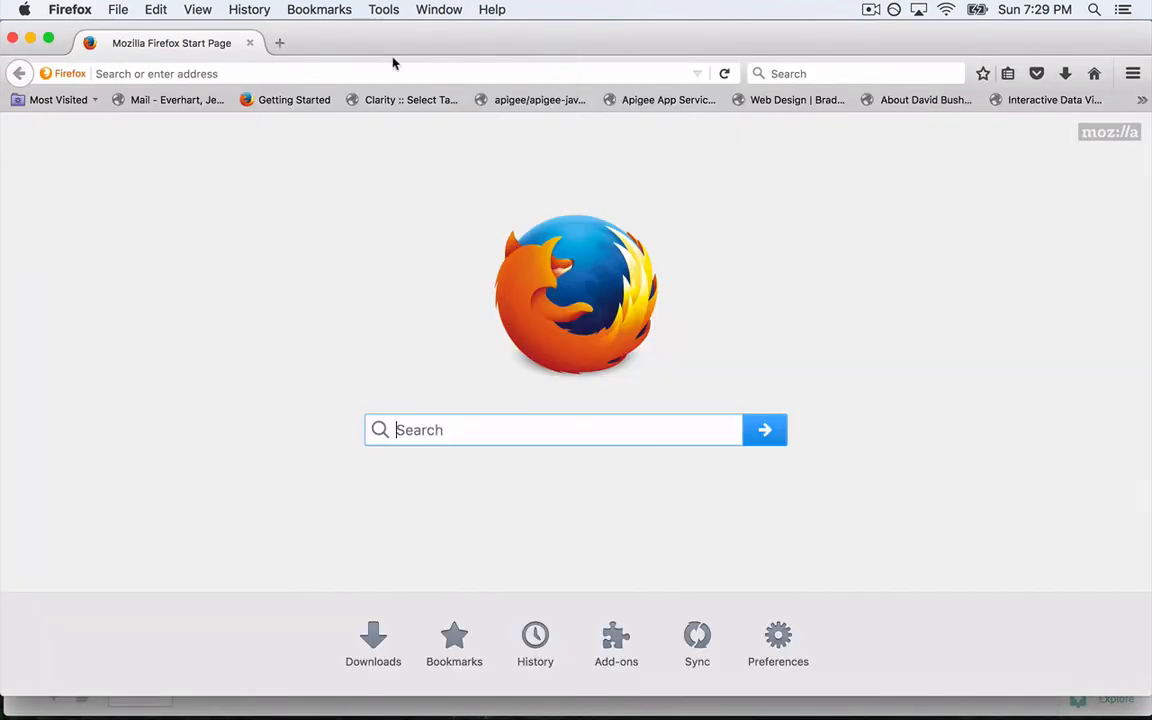
click(382, 68)
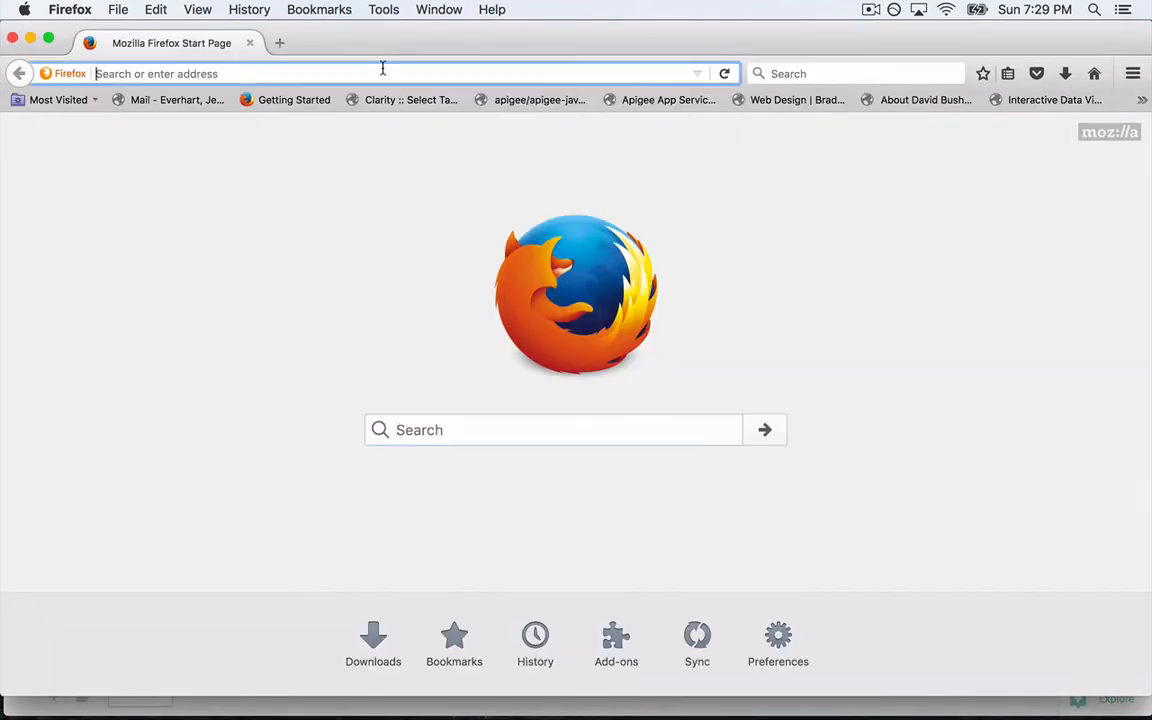
key(super+v)
key(Return)
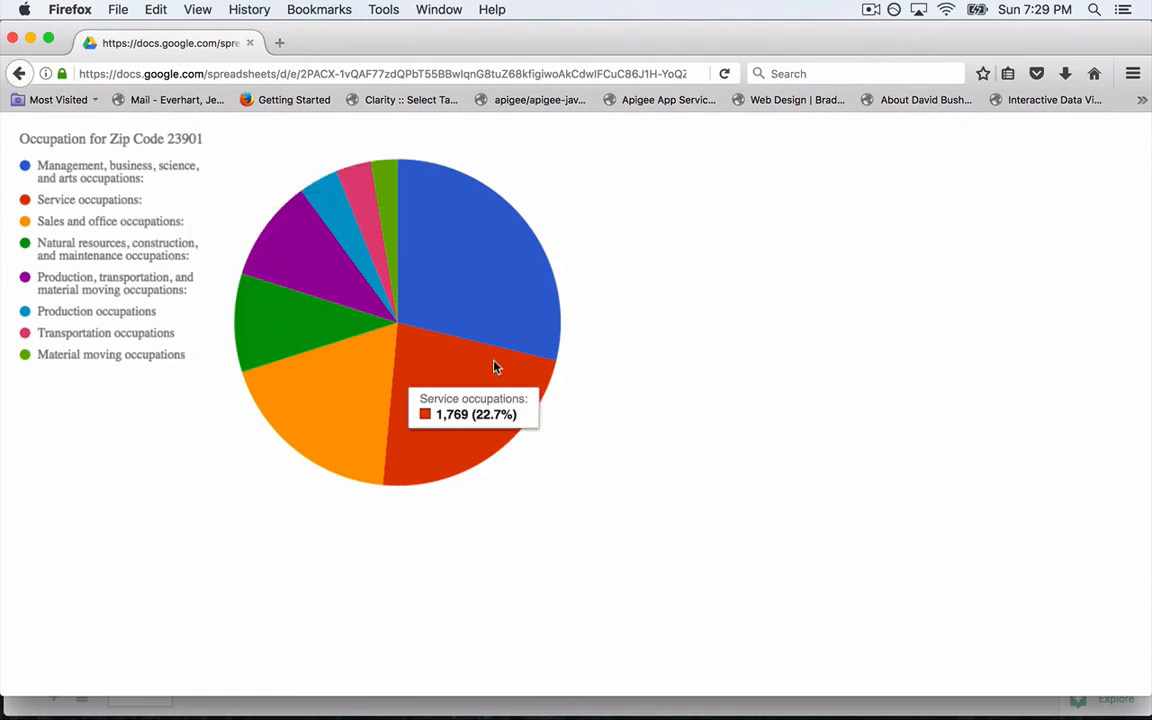
click(12, 37)
click(740, 400)
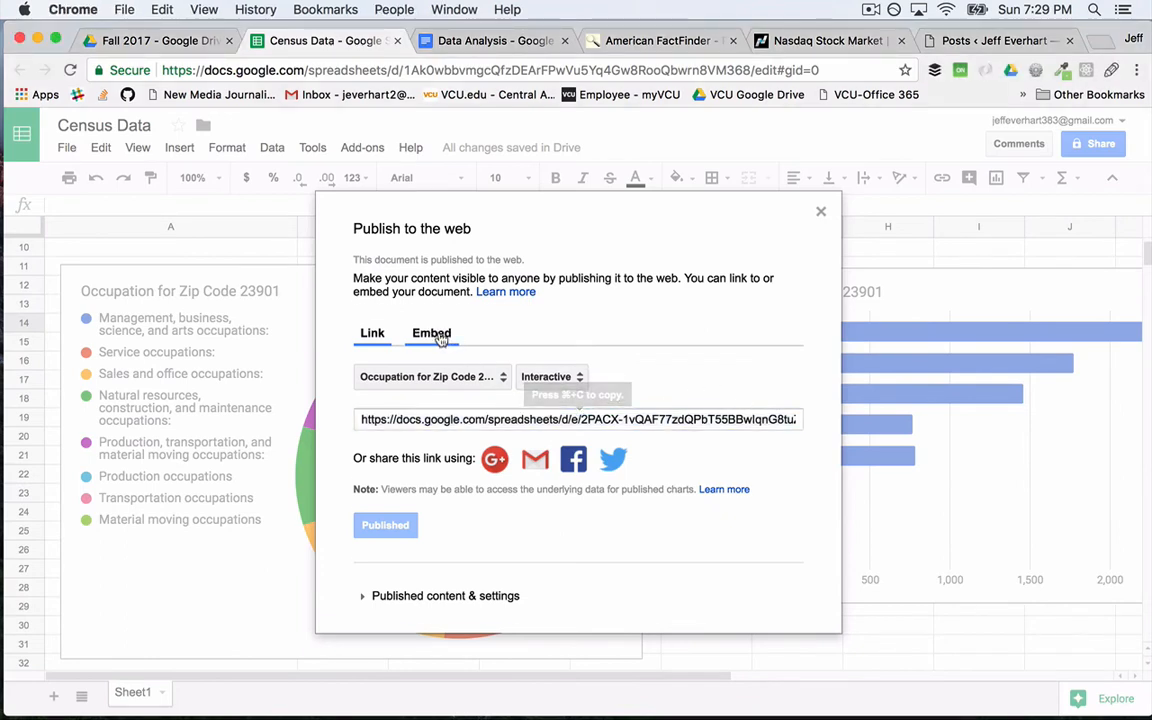
Display the pie chart's interactive embed code and select the whole iframe snippet for copying
click(431, 333)
scroll(654, 458, down, 1)
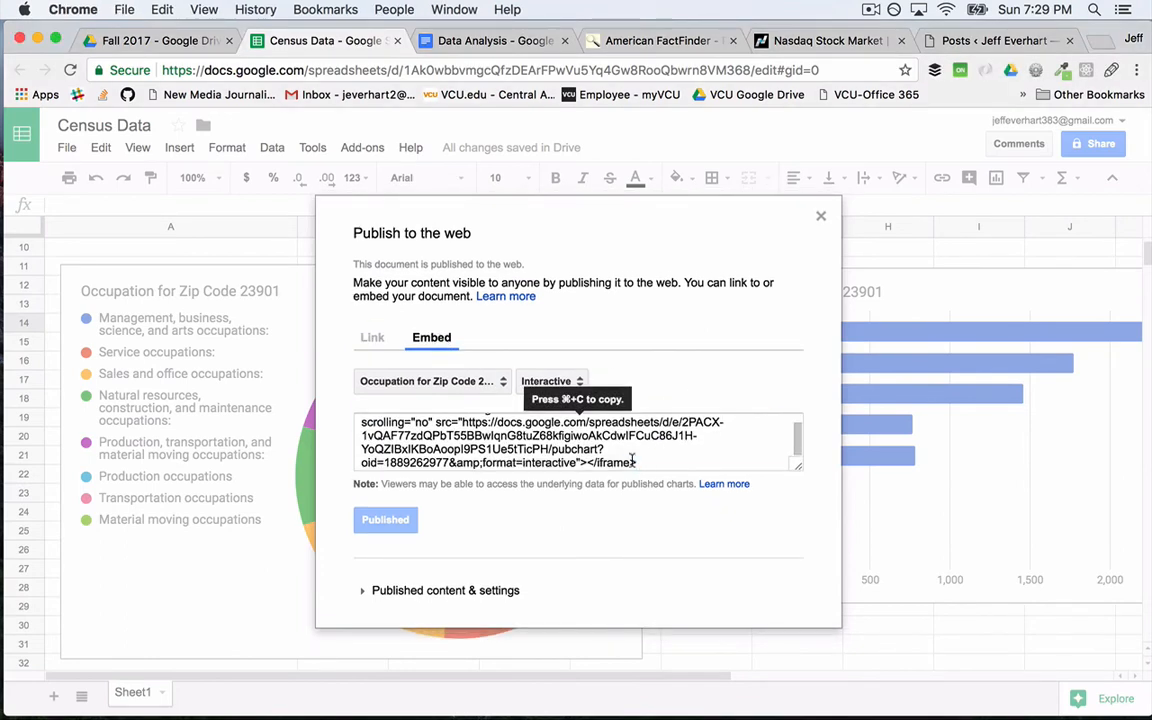
click(632, 458)
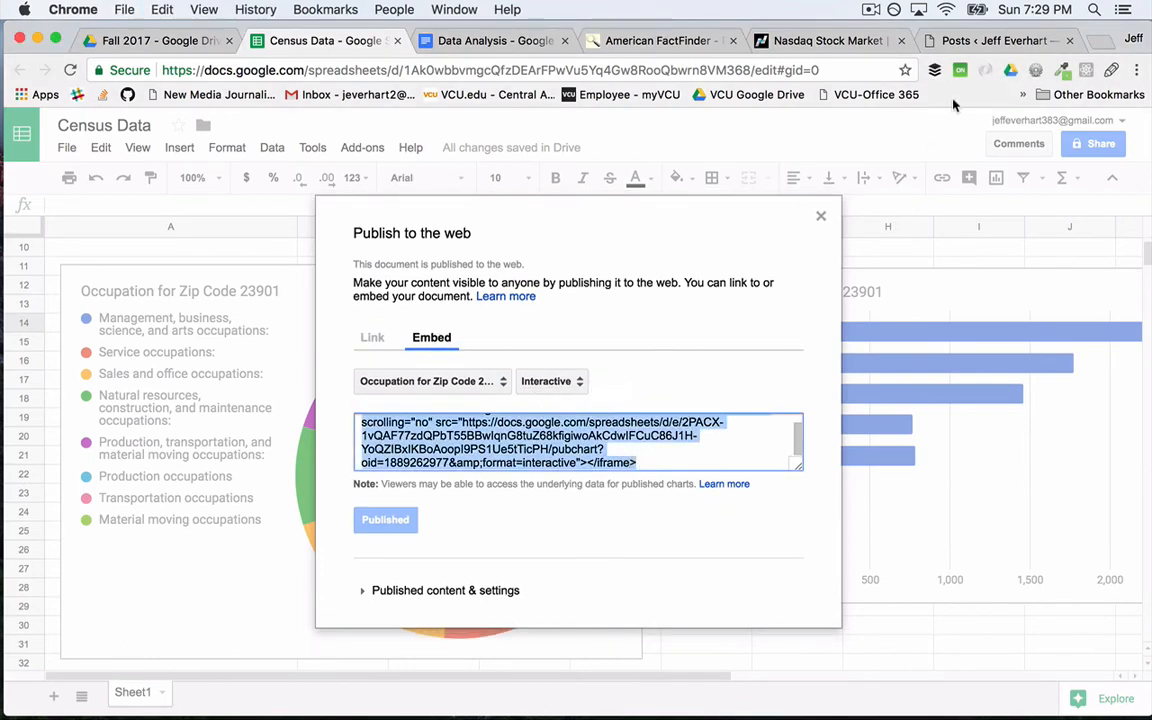
Switch to WordPress and create a new post titled "Google Charts"
click(975, 42)
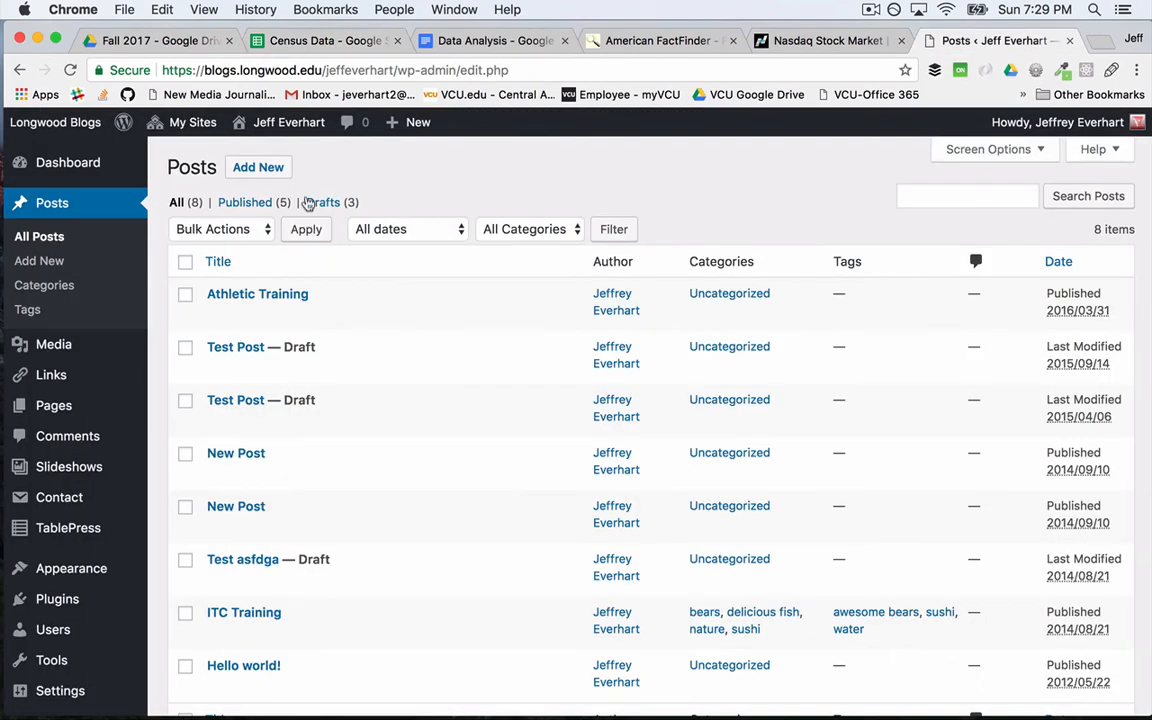
click(265, 170)
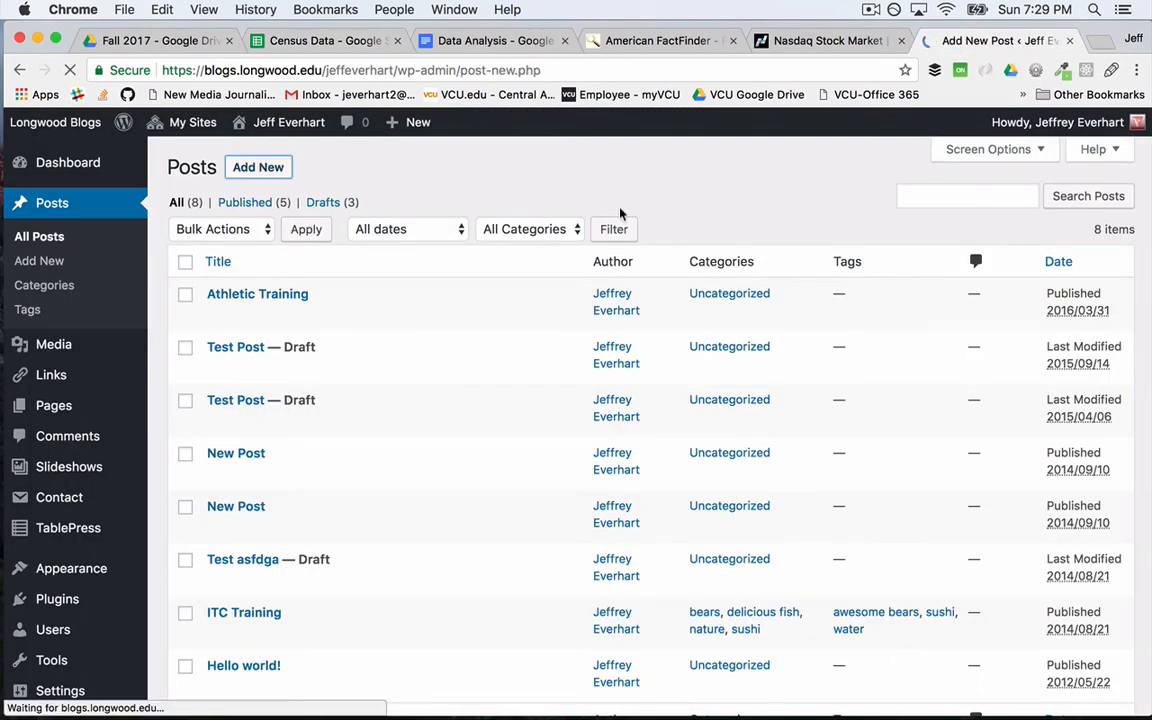
text(G)
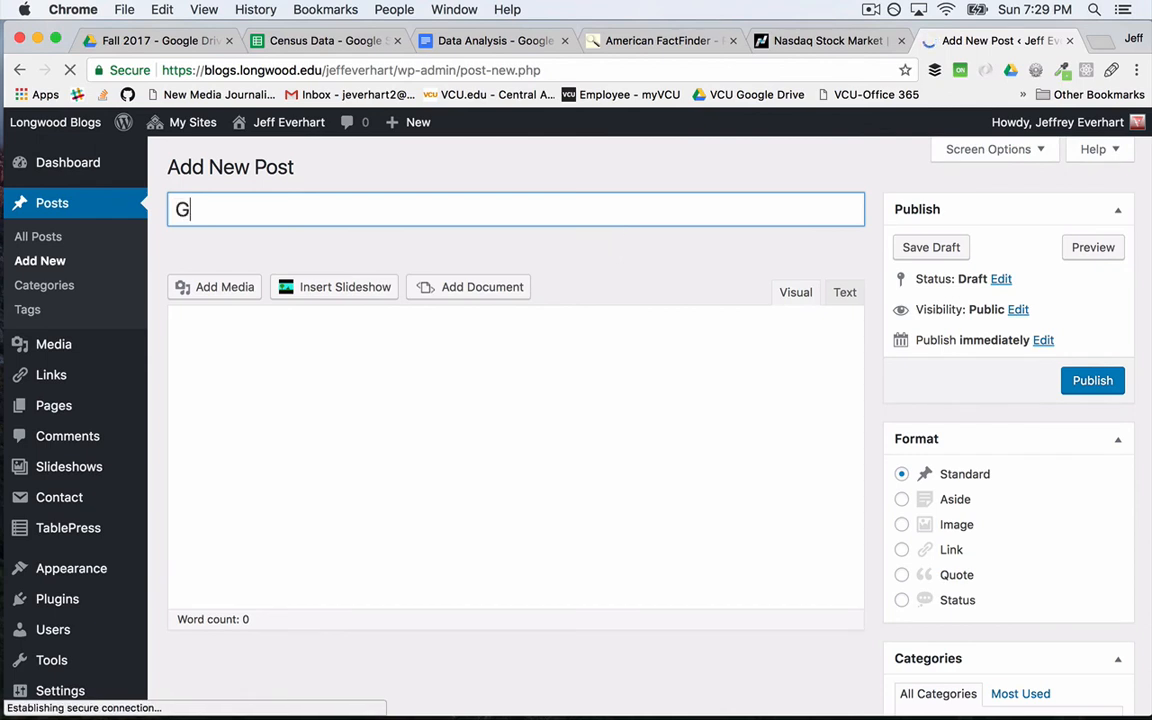
text(oogle Charts)
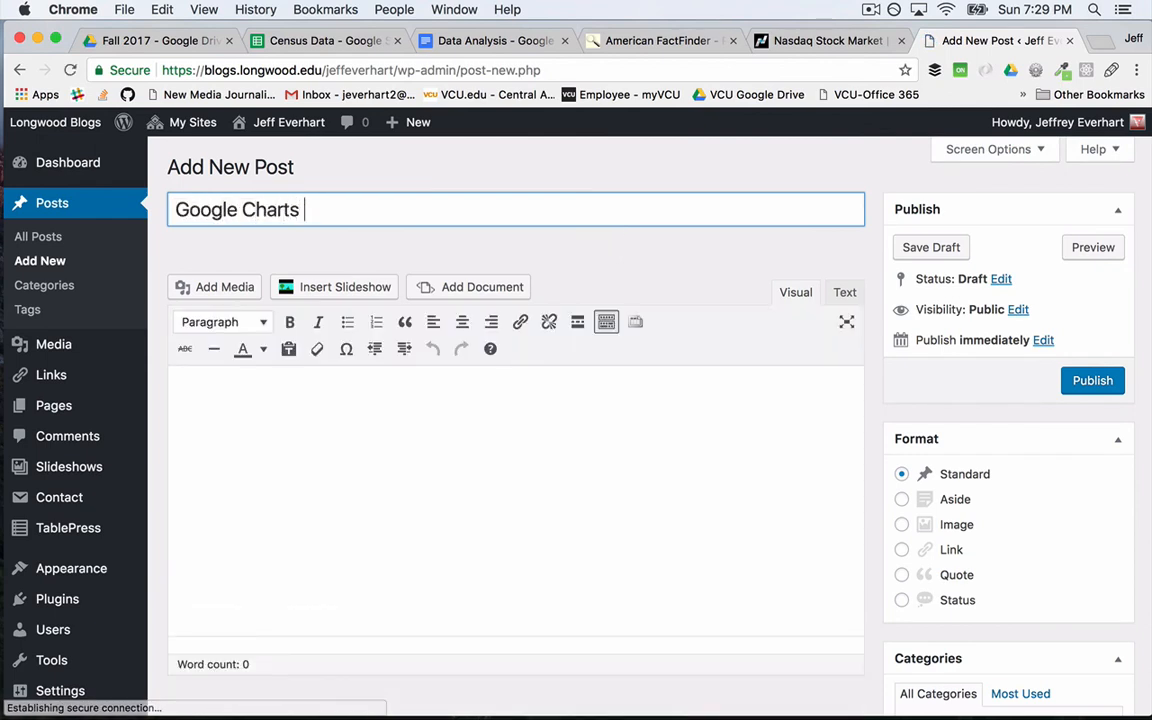
Paste the pie chart's iframe embed code into the post body in the Text editing mode
click(669, 453)
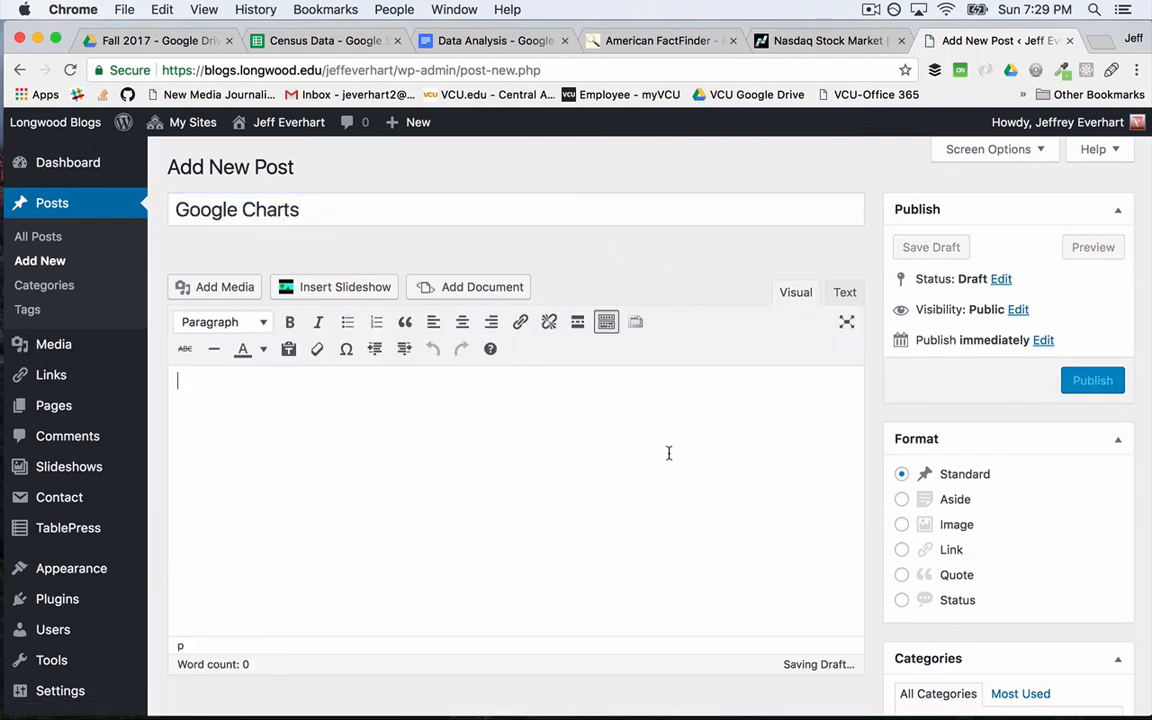
click(845, 292)
key(super+v)
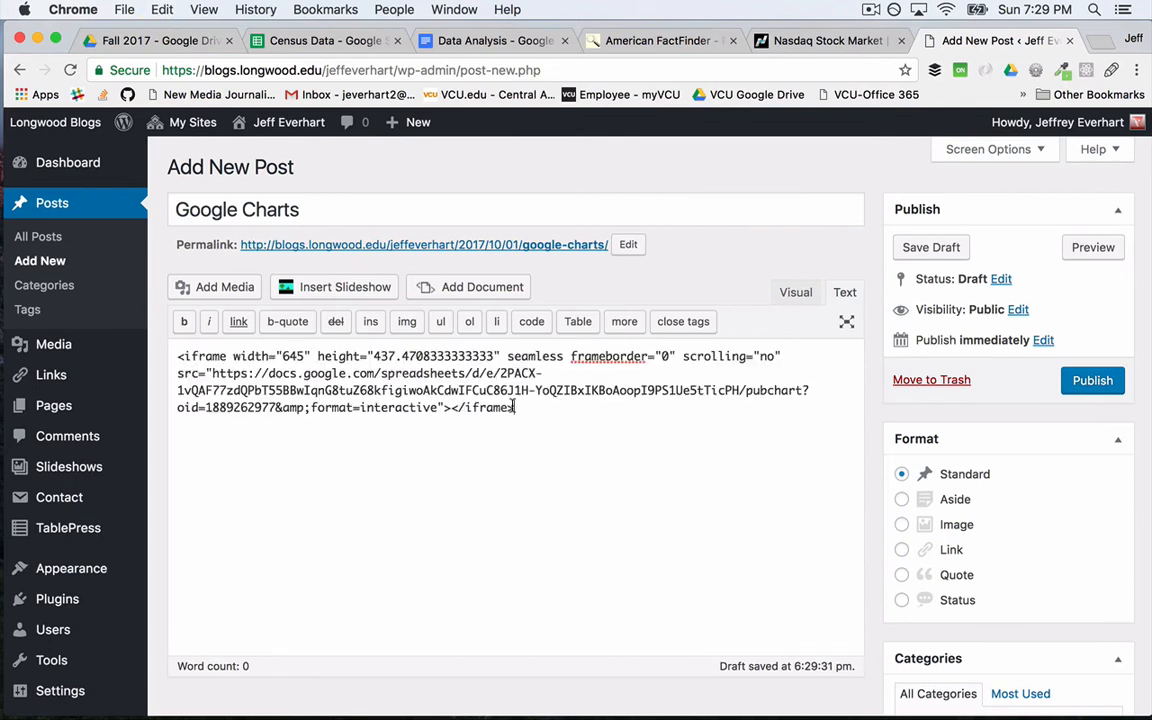
Publish the "Google Charts" post and open its live page to check the embedded chart
click(1091, 379)
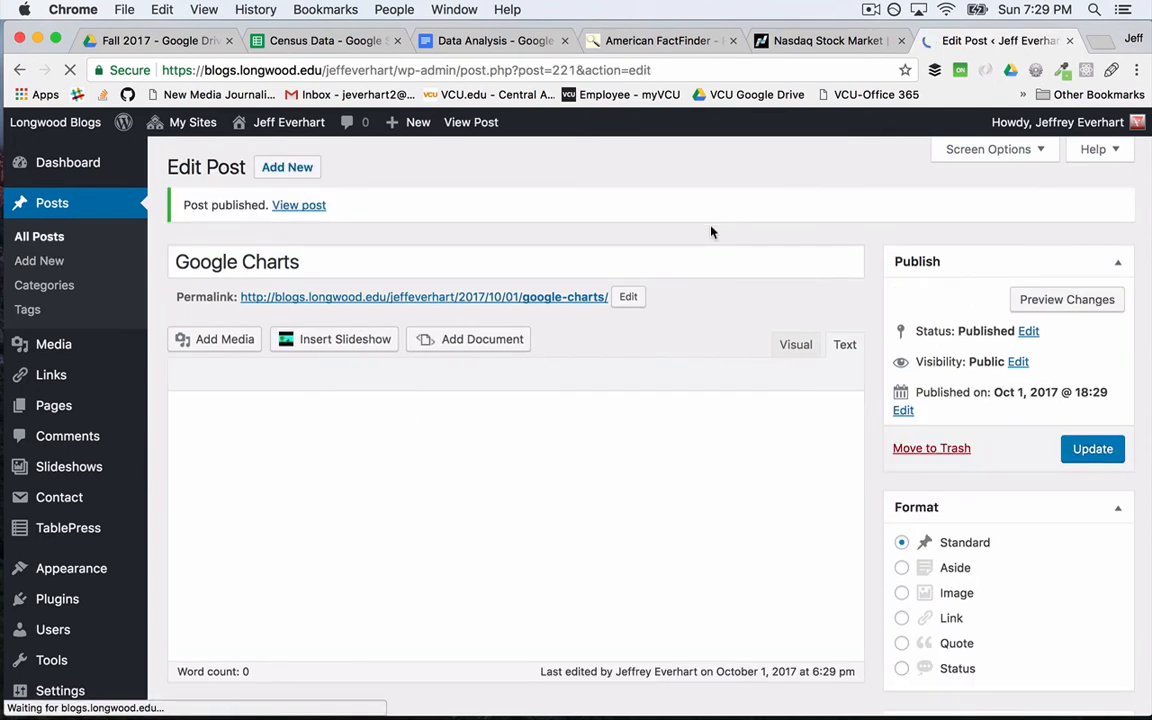
click(543, 299)
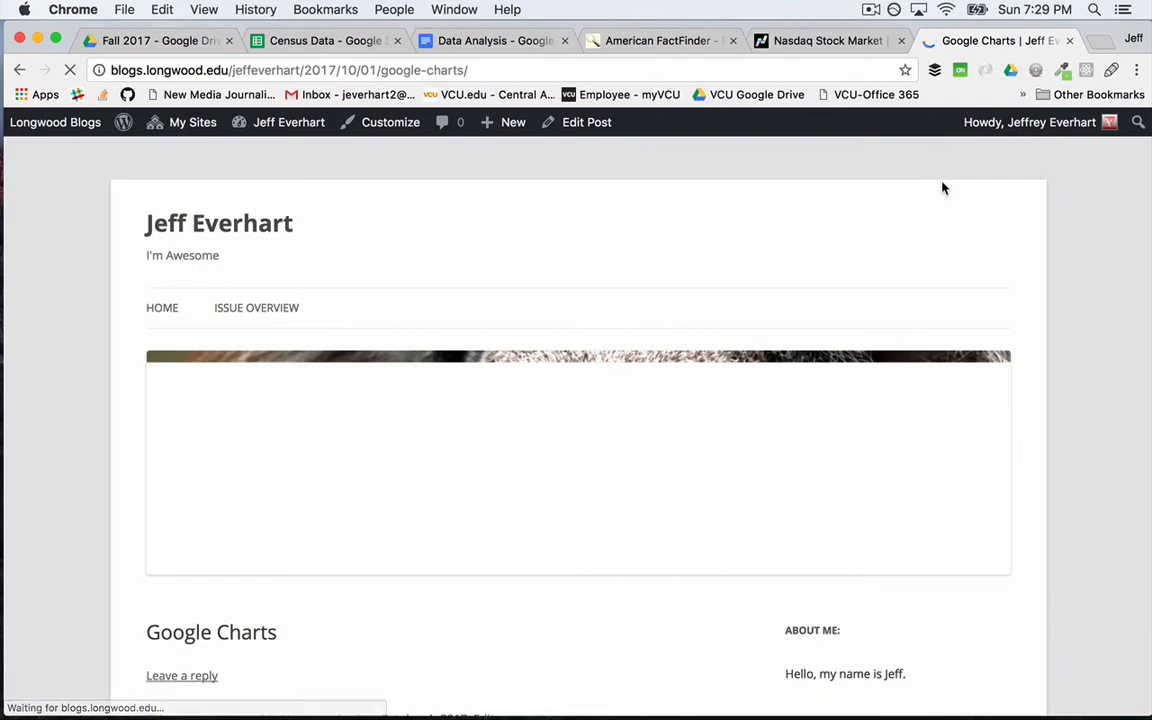
scroll(769, 327, down, 5)
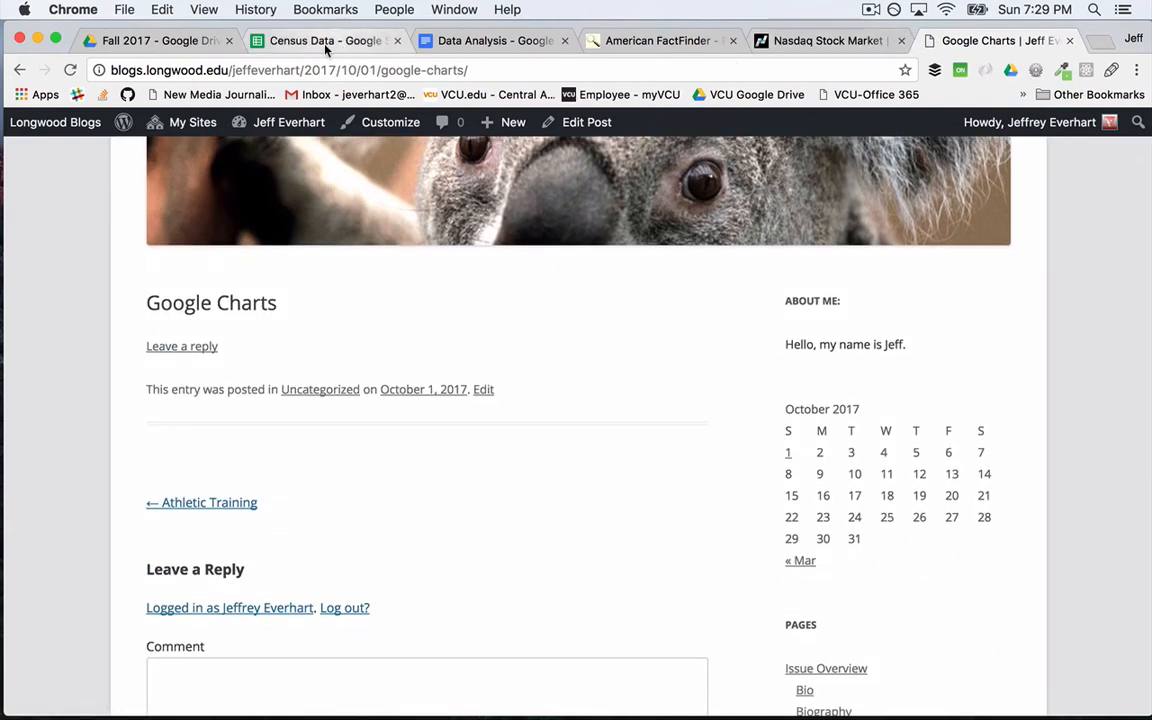
Return to the Census Data spreadsheet, check the published content settings for the pie chart, and close the publishing dialog
click(292, 39)
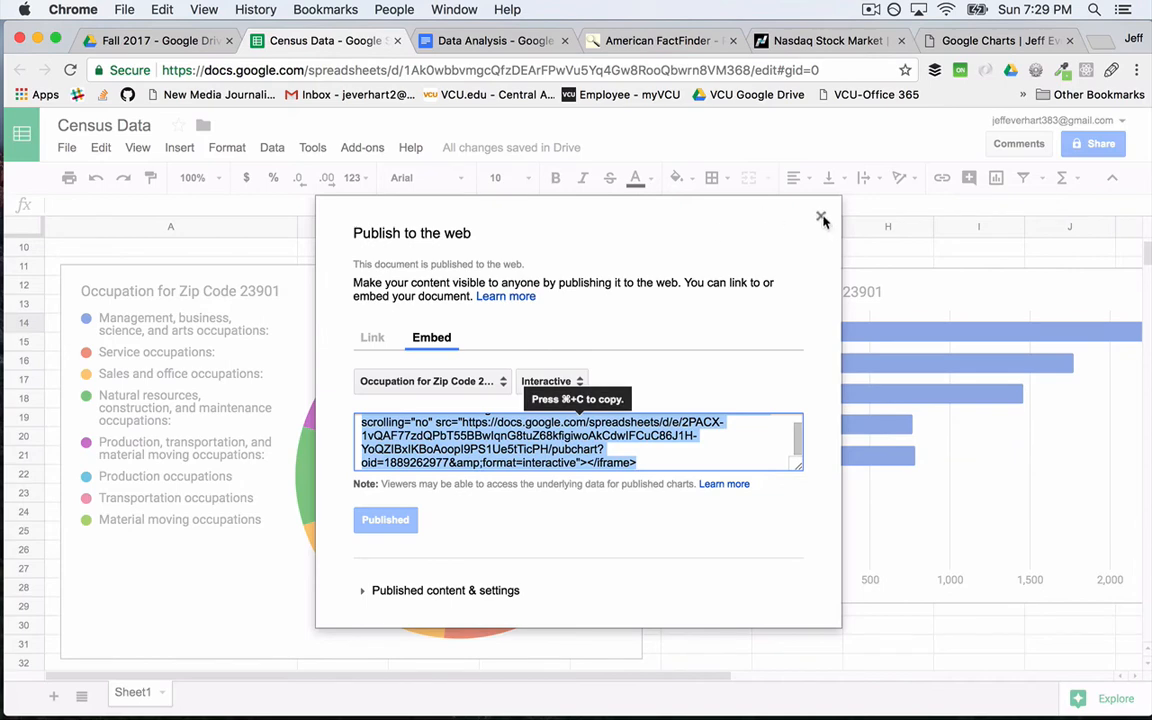
click(399, 591)
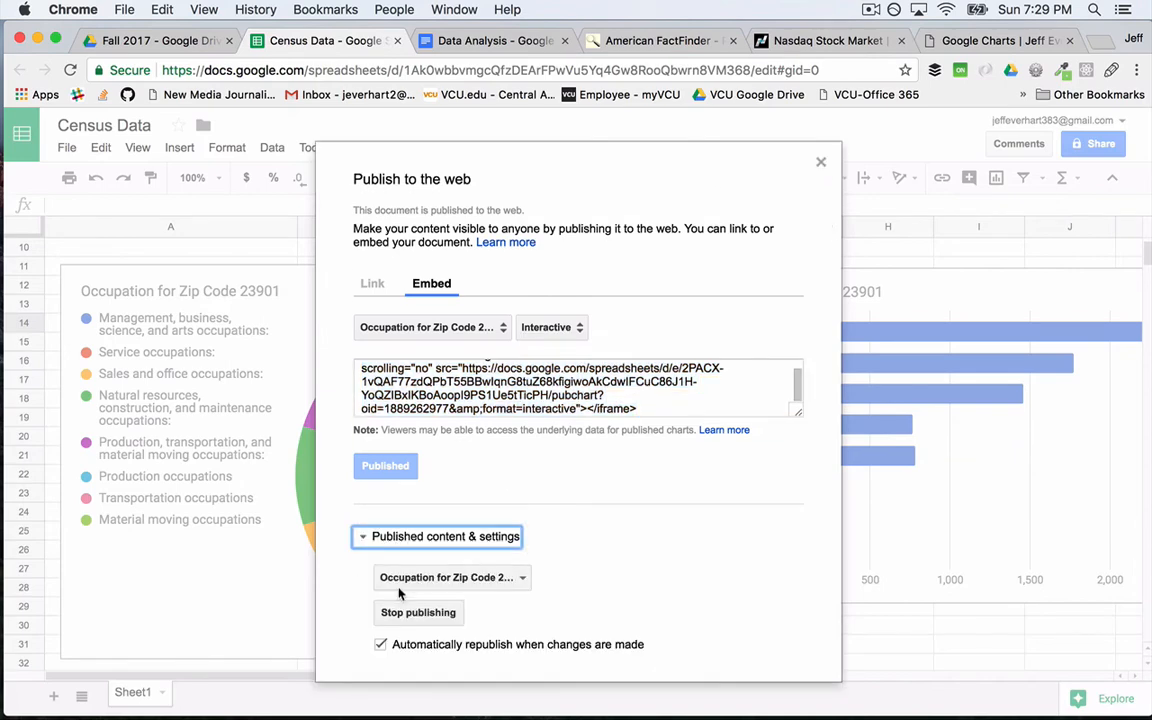
click(820, 161)
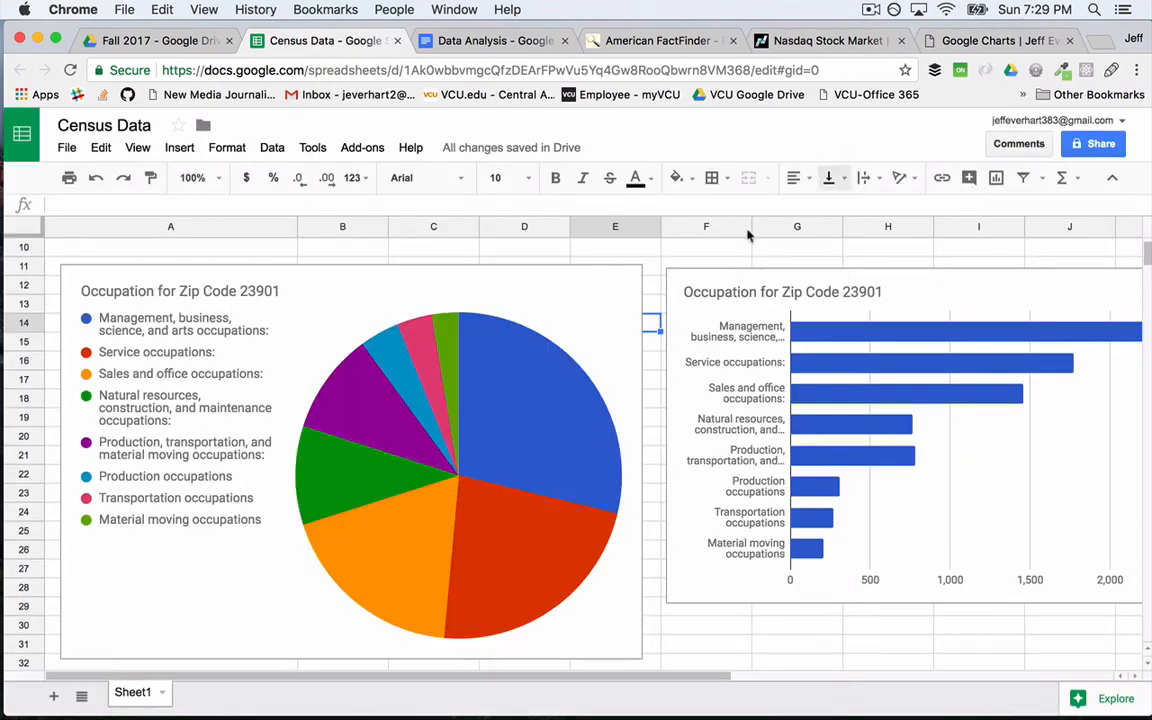
Save the Occupation for Zip Code 23901 pie chart from the spreadsheet as an image file
click(619, 341)
click(629, 280)
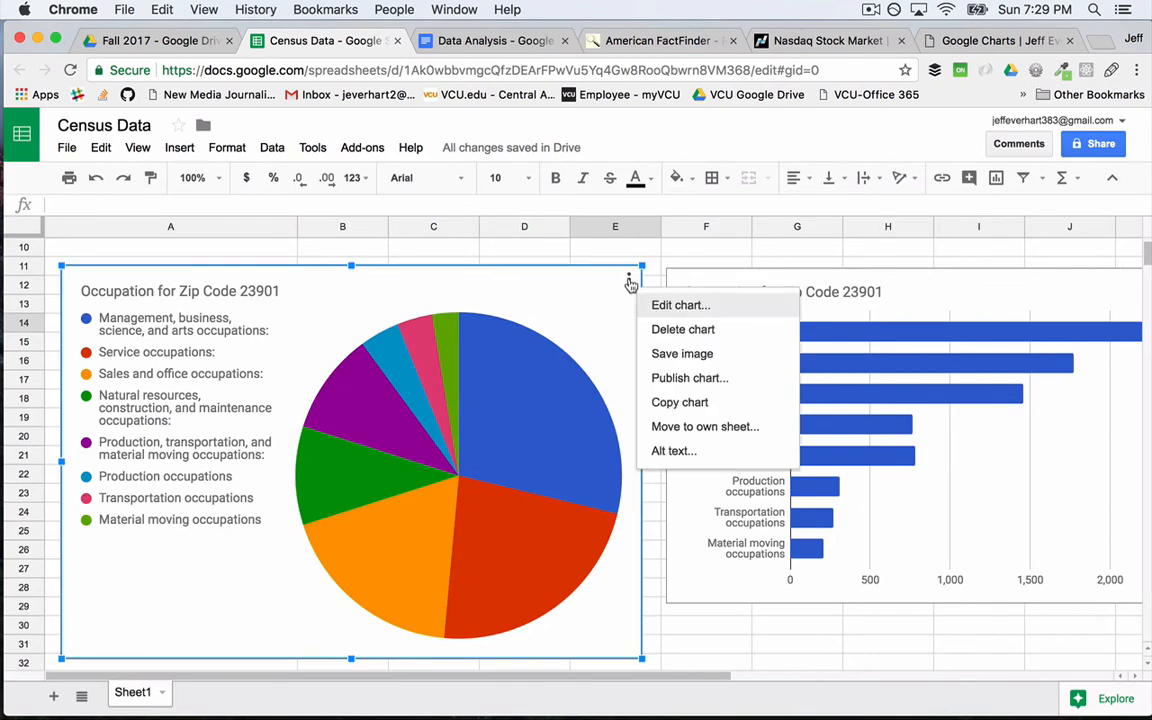
click(680, 354)
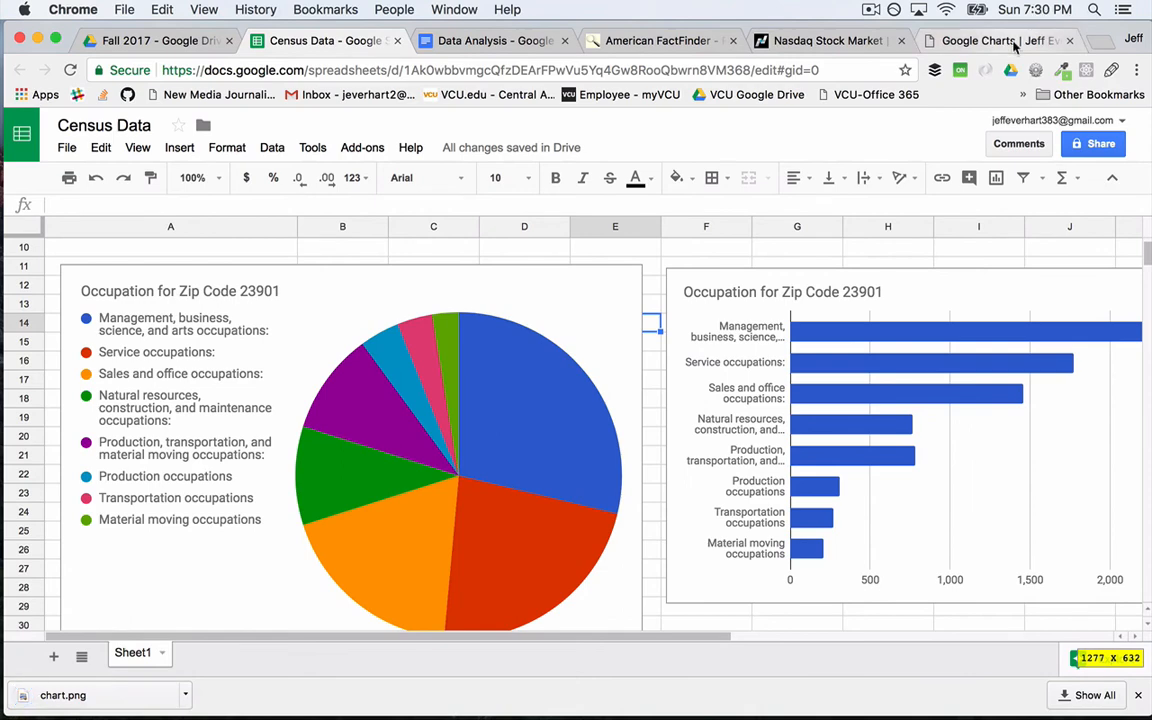
Switch to the WordPress "Google Charts" post, open it for editing, and change the editor to Visual mode
click(1000, 41)
click(580, 122)
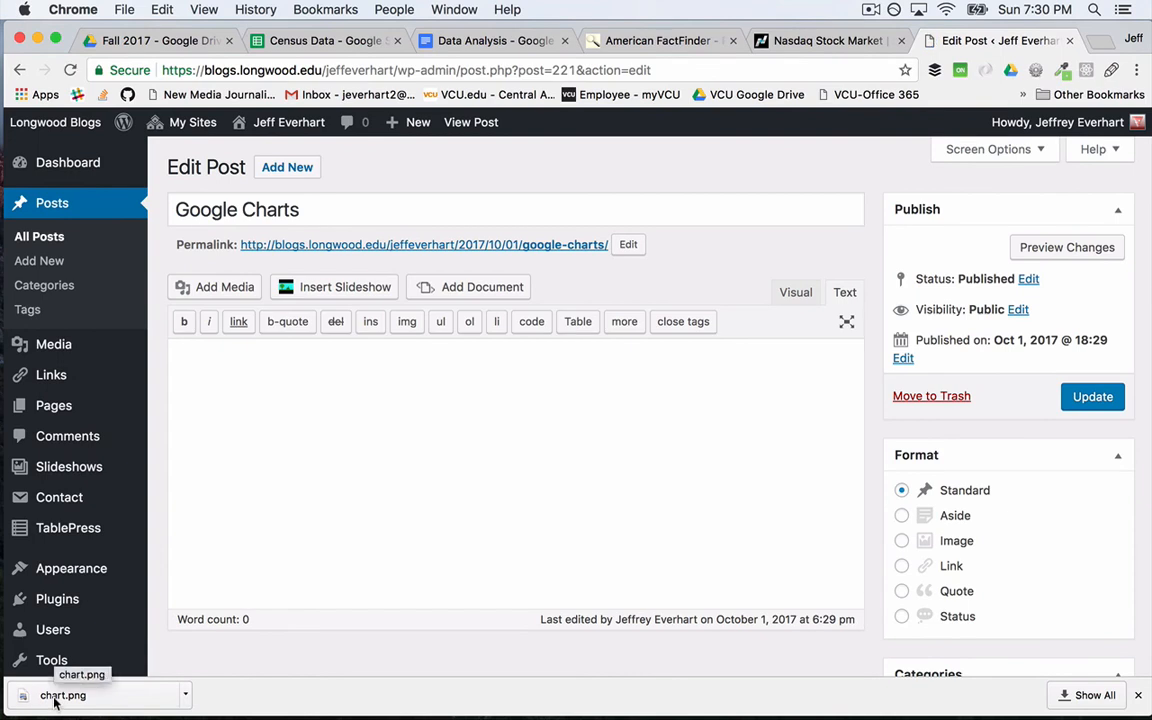
click(796, 292)
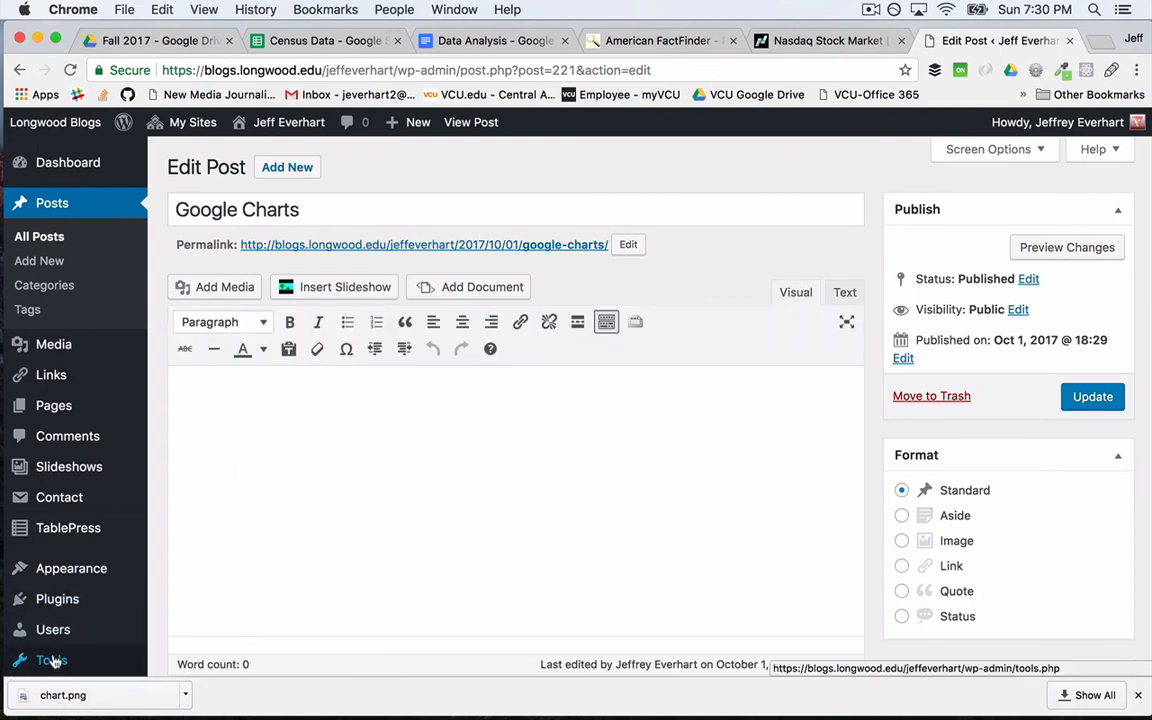
Upload the downloaded chart.png to the post, title the image "occupation for 23901", and insert it into the body
drag(52, 695, 425, 457)
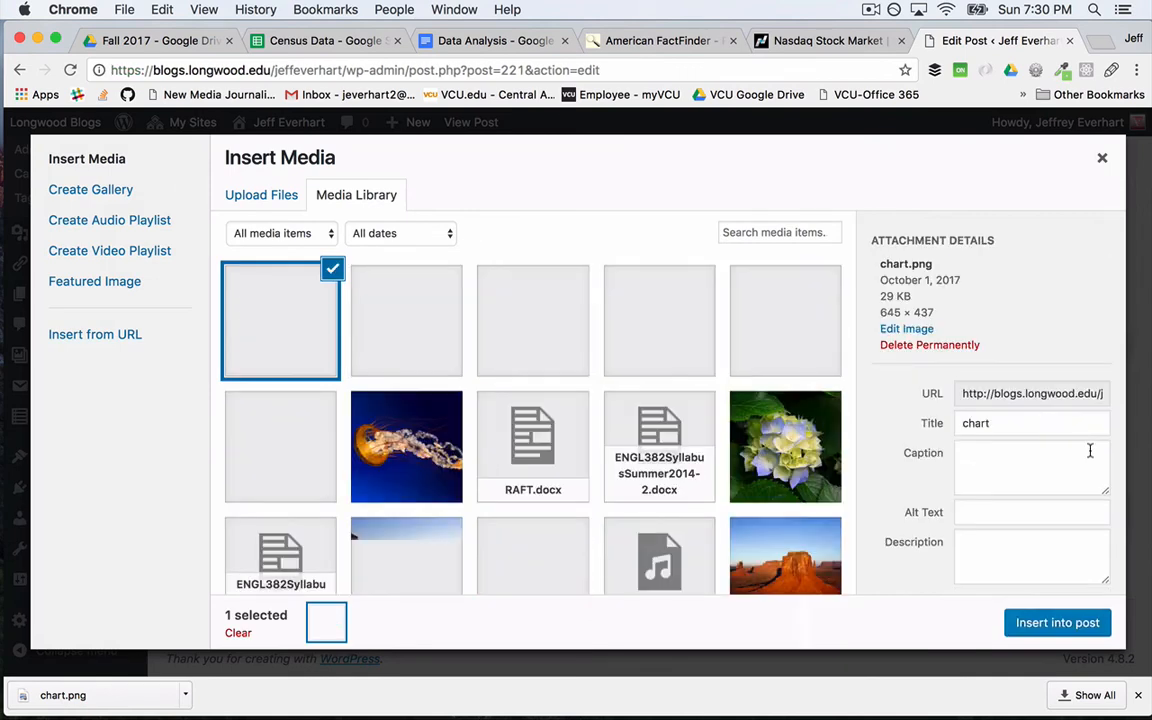
click(1002, 423)
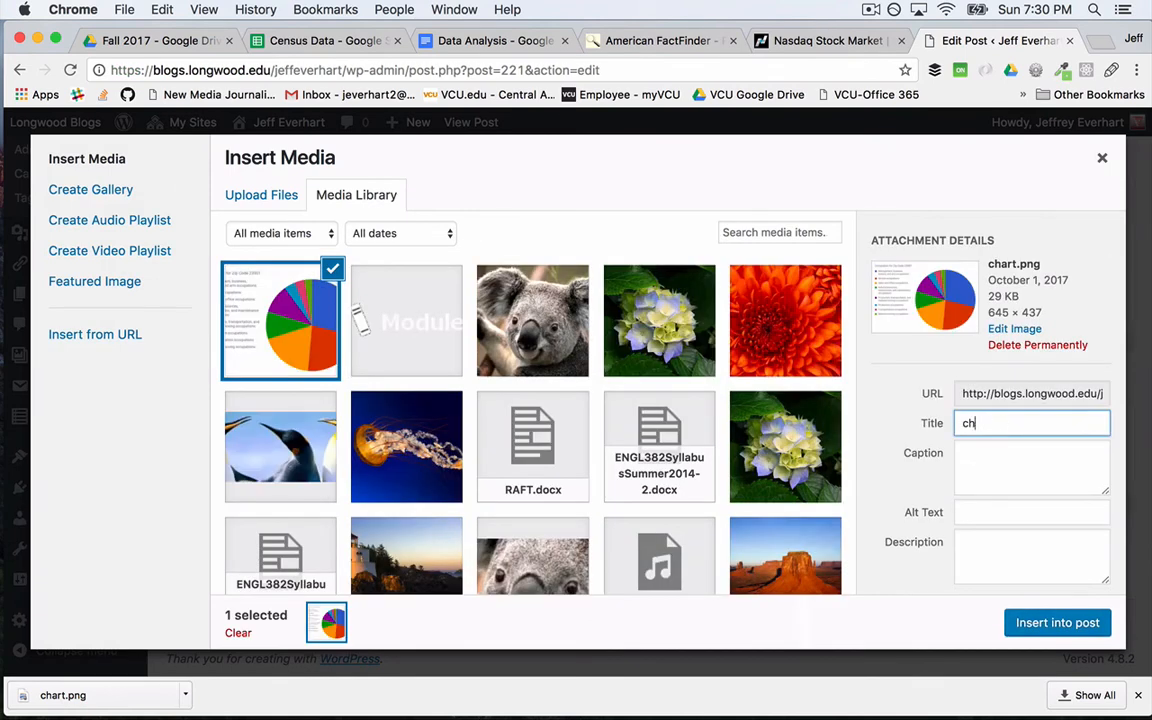
key(BackSpace)
key(BackSpace)
text(occupation for 23901)
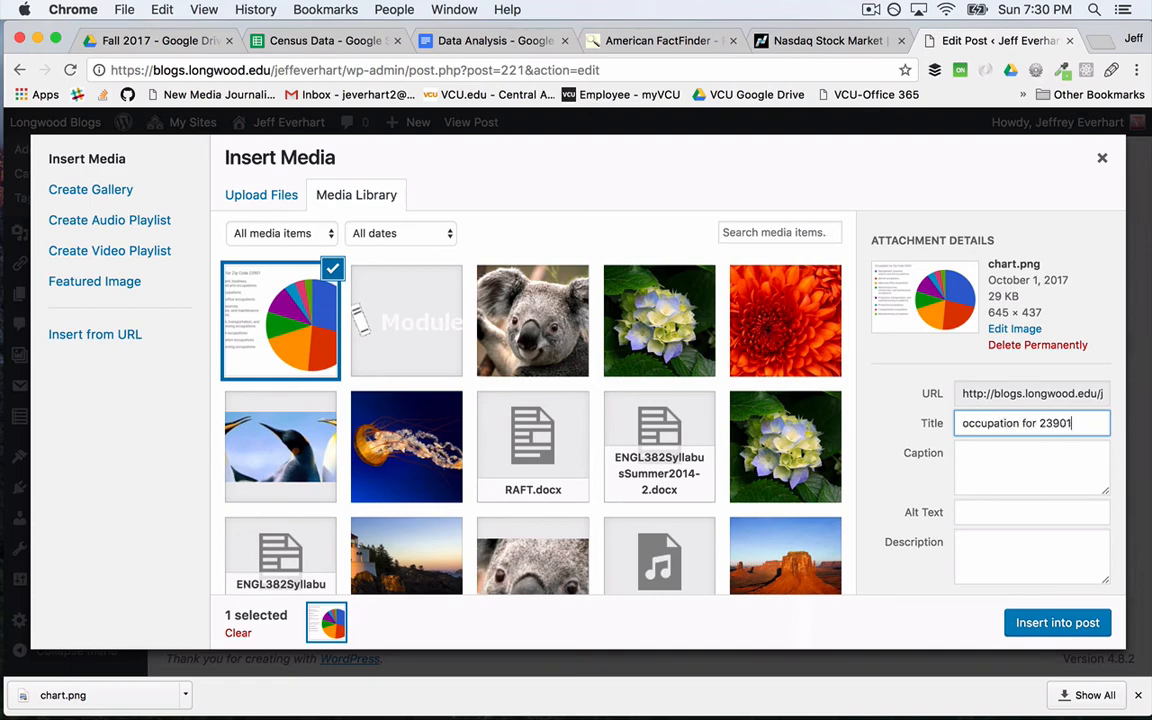
click(1054, 621)
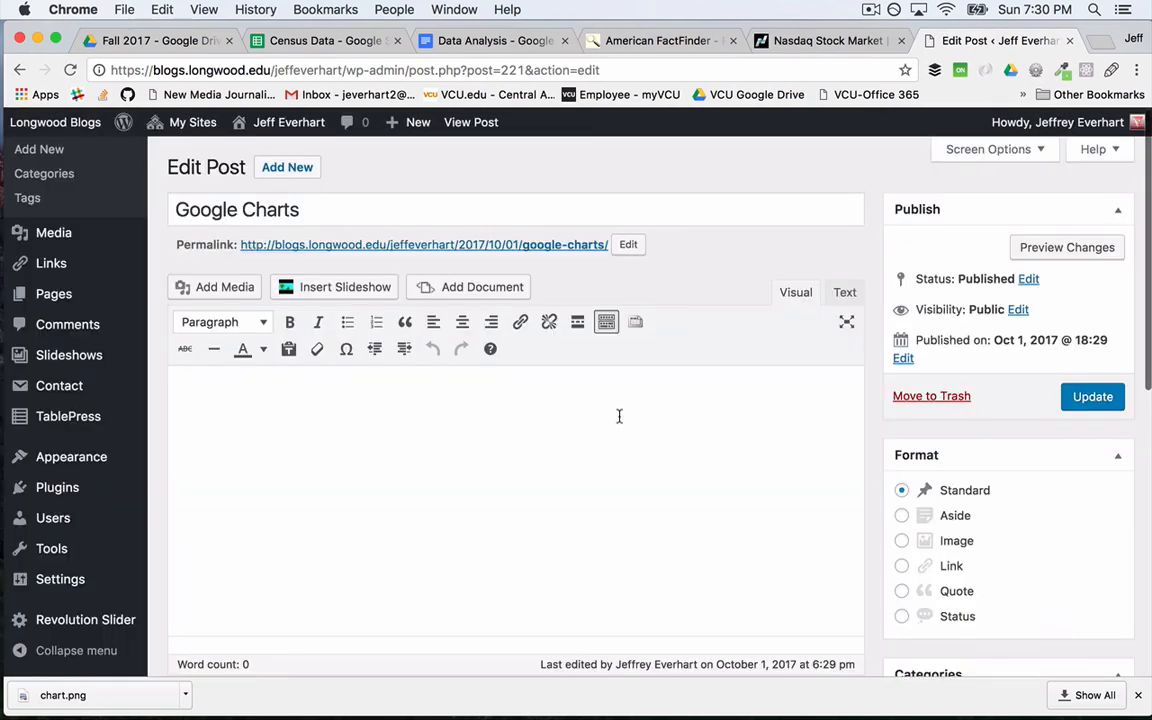
Enlarge the inserted pie chart image in the post body and update the post
click(572, 438)
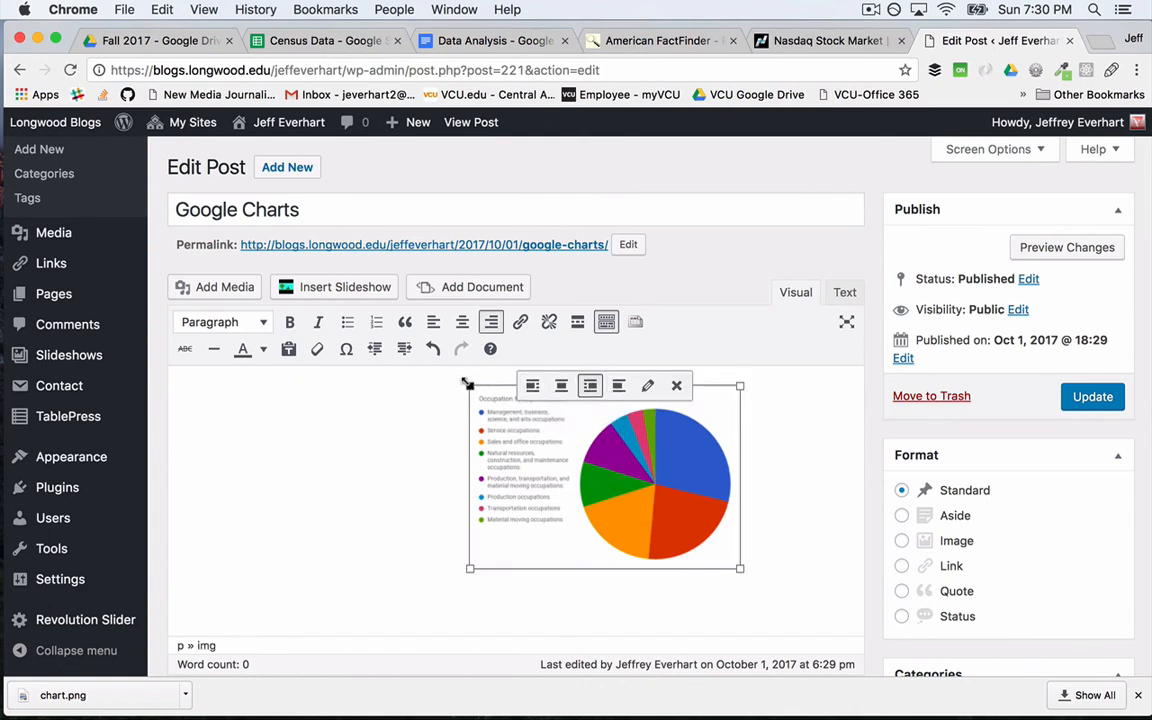
drag(467, 383, 305, 360)
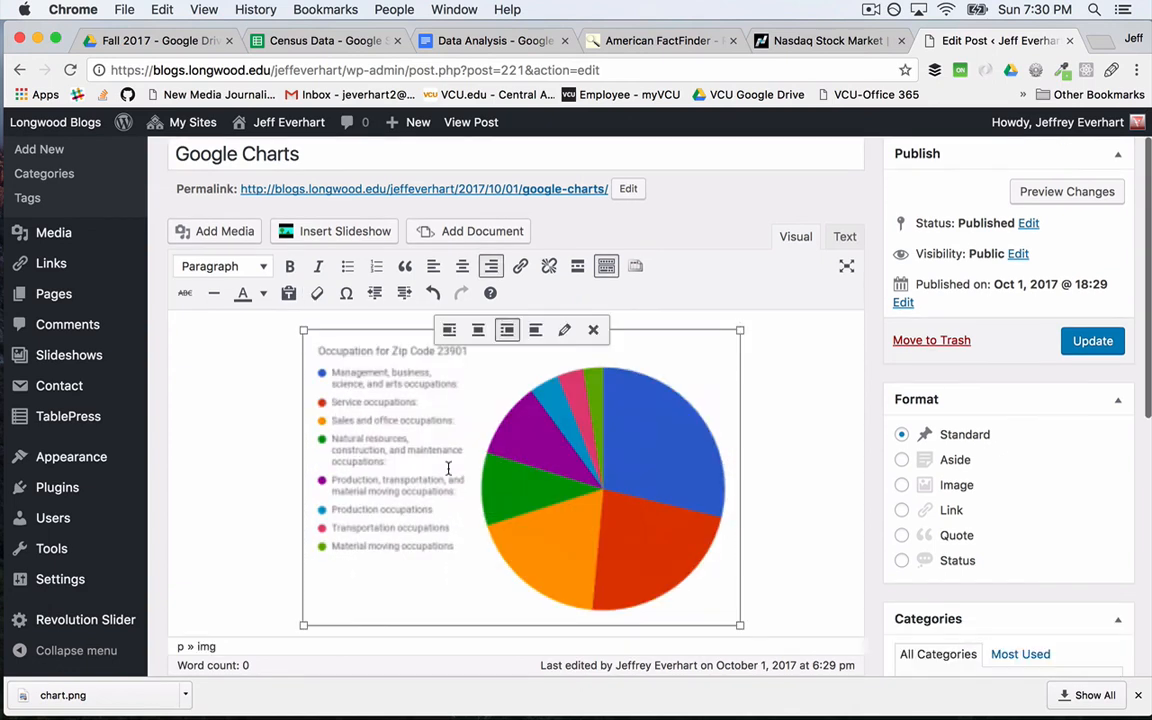
click(1072, 346)
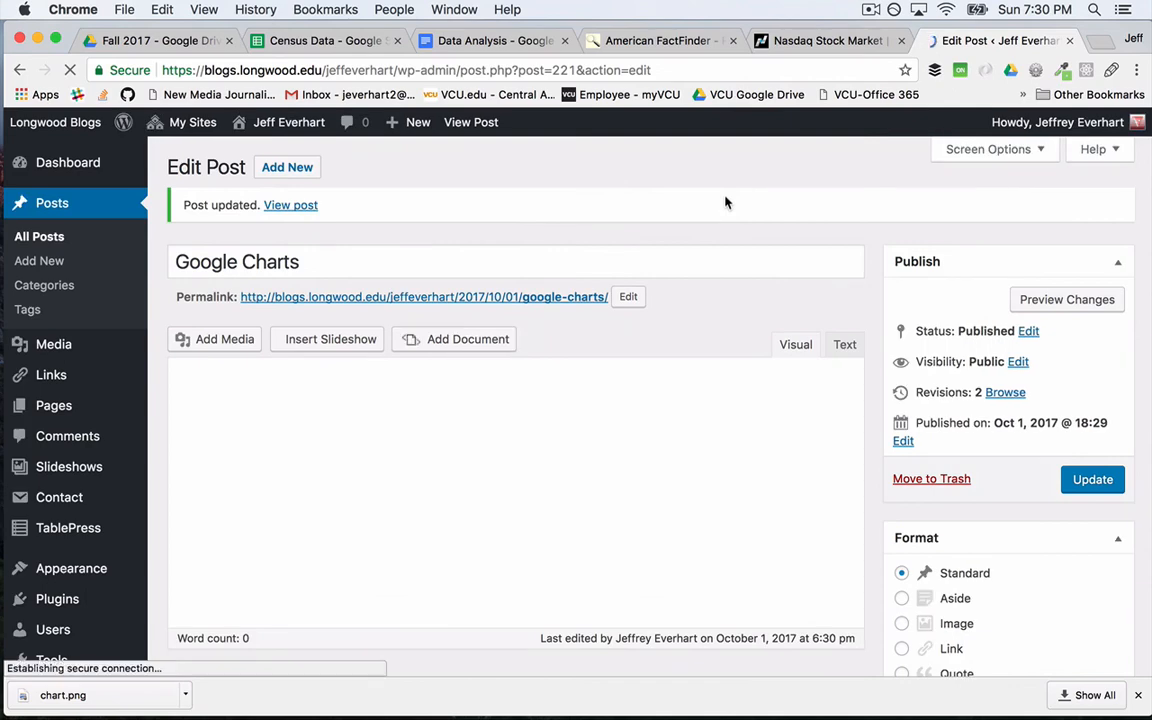
Open the live "Google Charts" post and check how the pie chart image displays
click(545, 297)
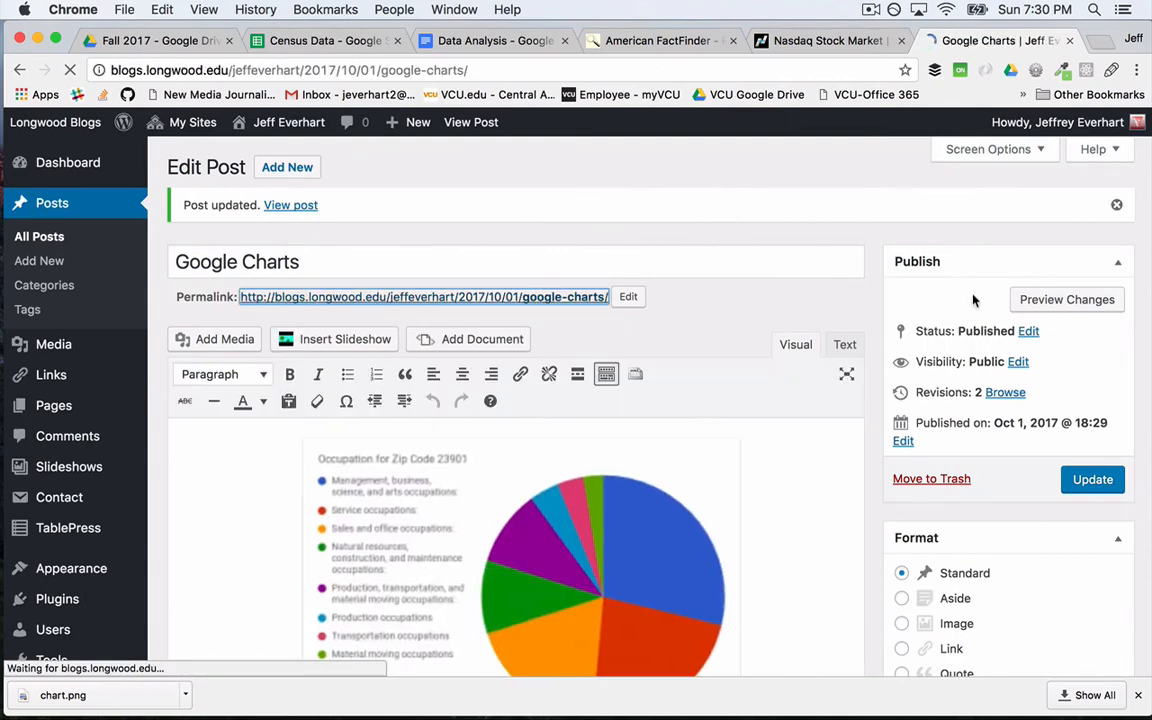
scroll(1077, 402, down, 3)
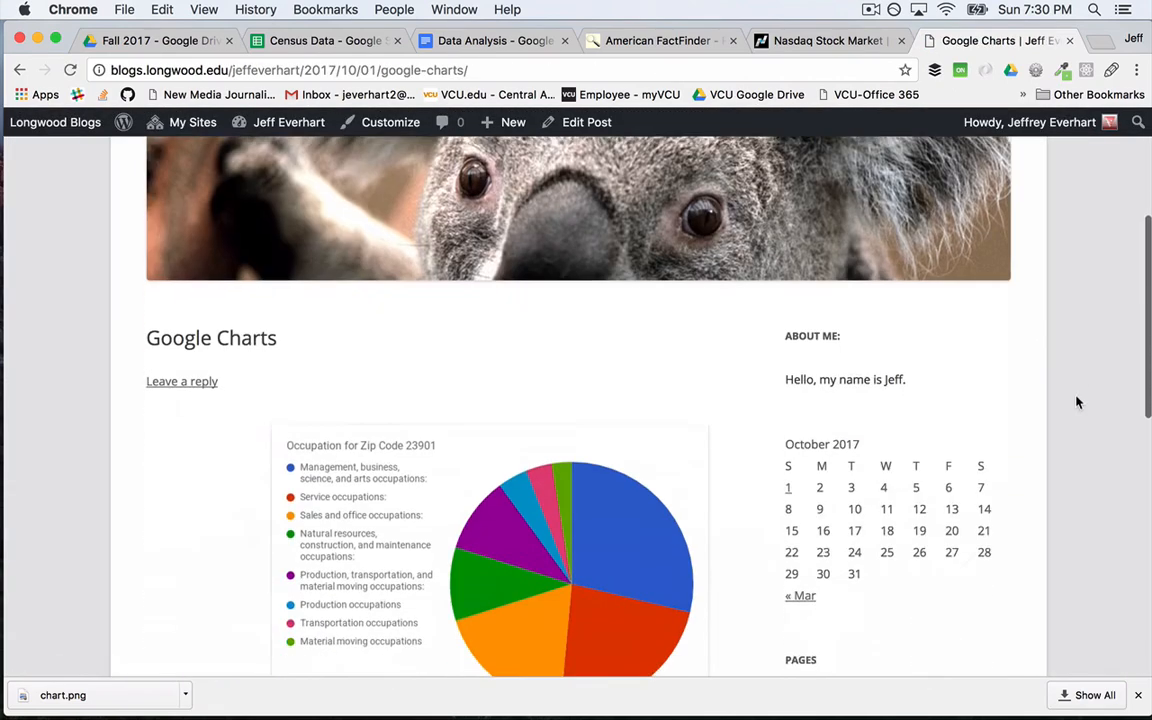
scroll(1077, 402, down, 2)
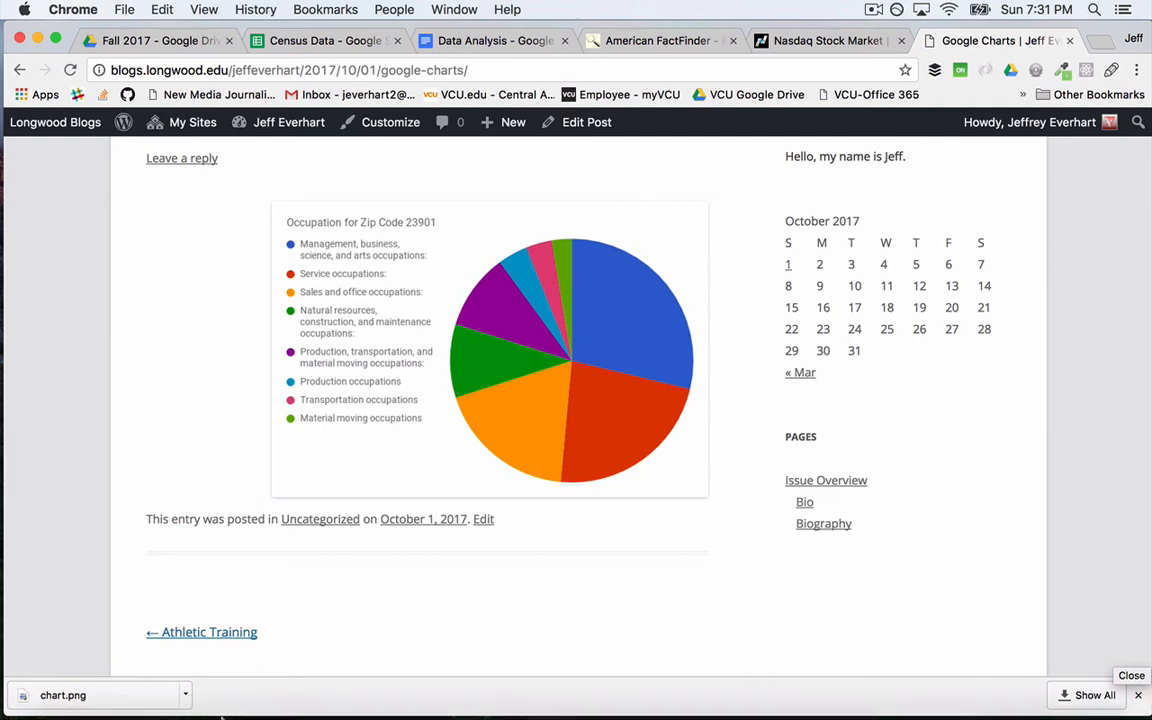
click(190, 692)
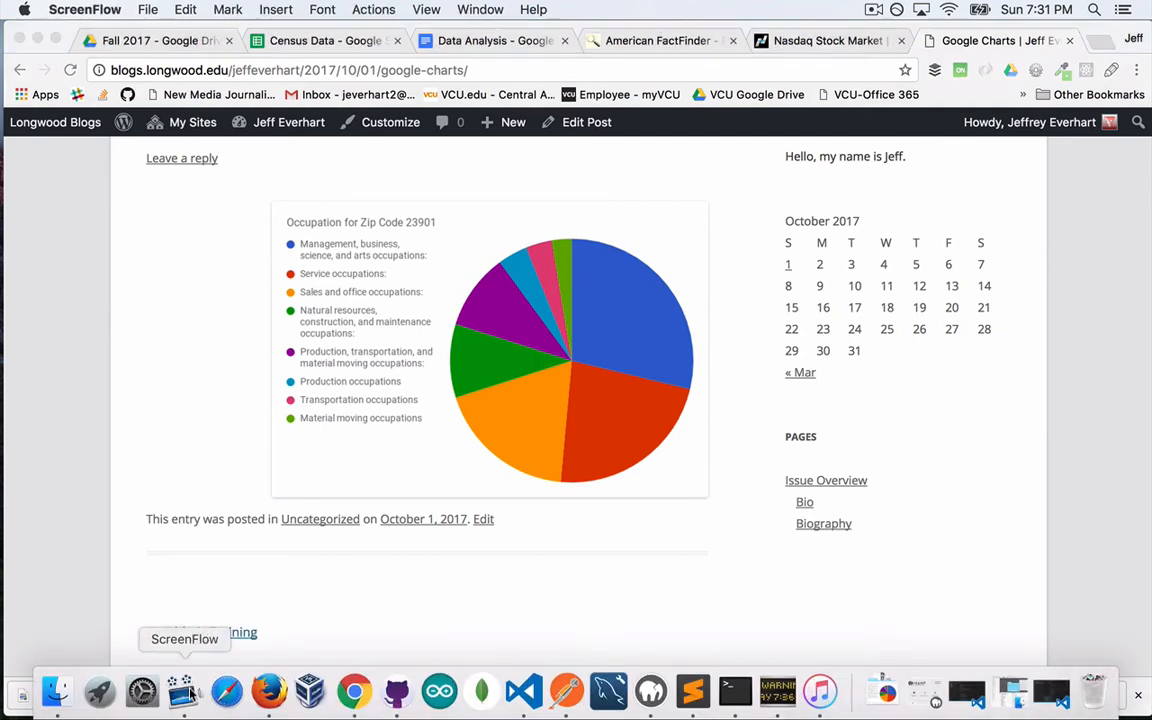